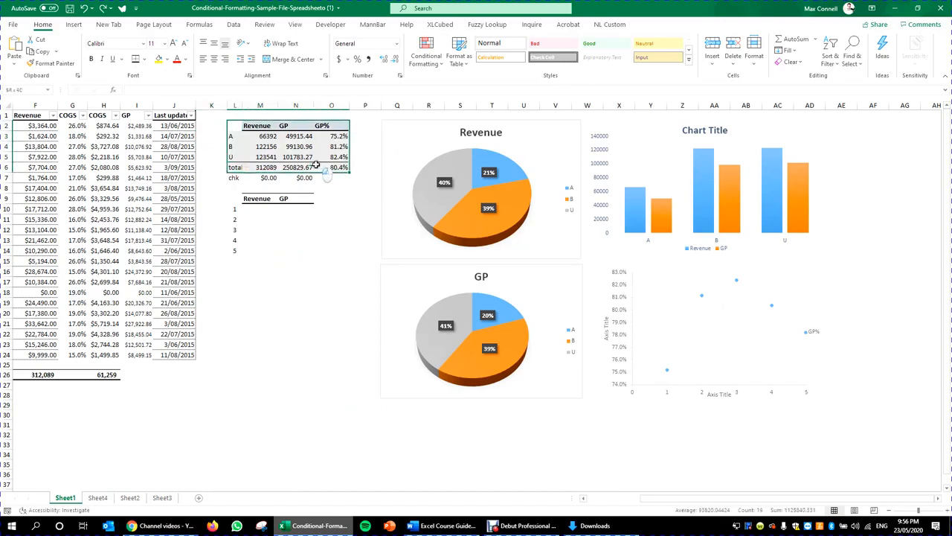
pyautogui.click(331, 281)
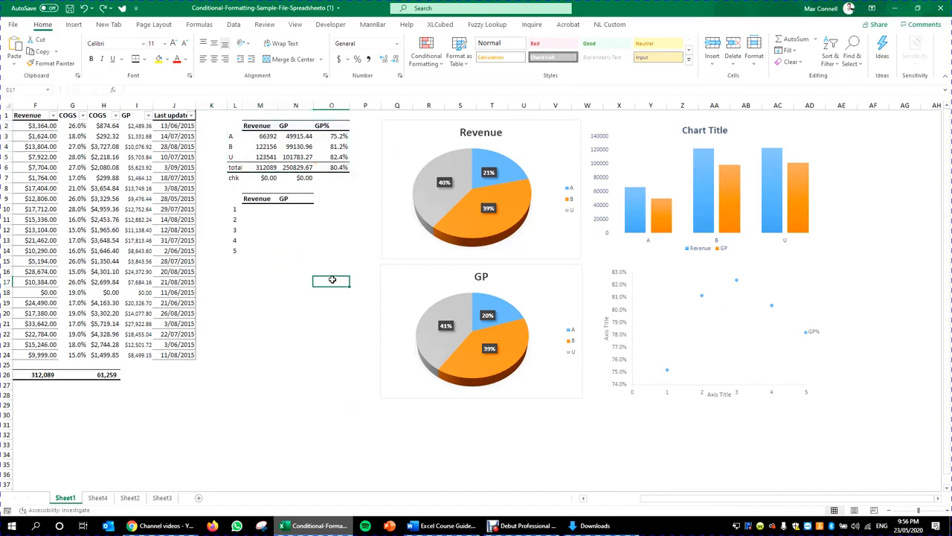
pyautogui.click(162, 281)
pyautogui.click(306, 269)
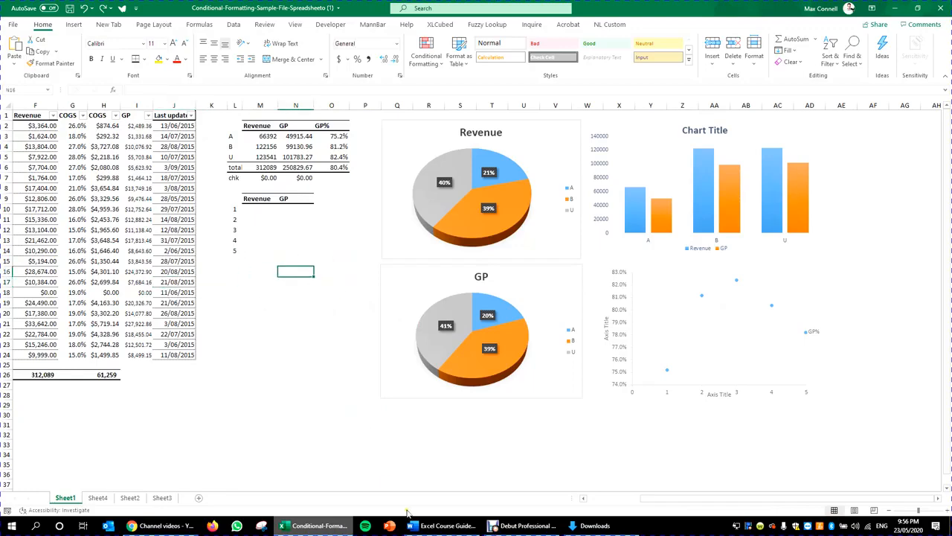
# Switch to the Excel course guide in Word and review the Unit 13 chart creation and Unit 14 chart element topics
pyautogui.click(440, 525)
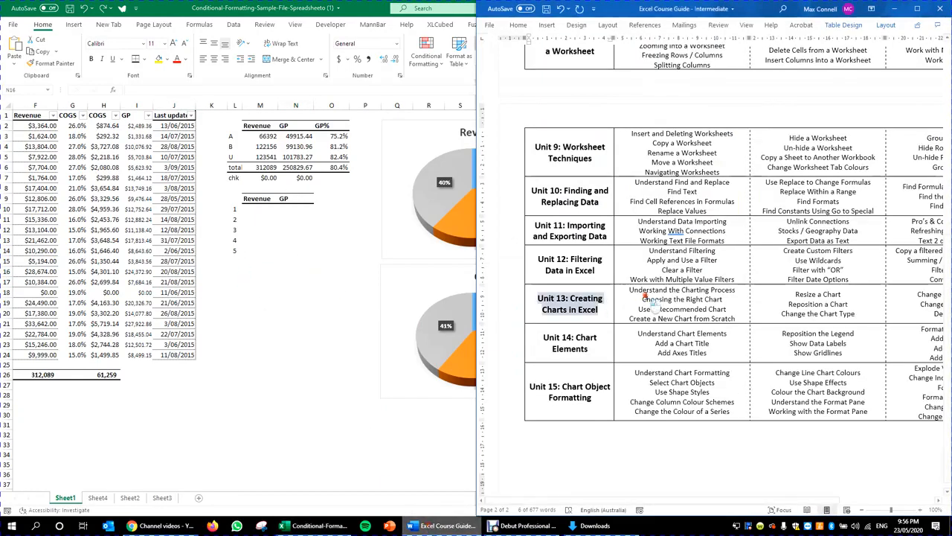
pyautogui.moveTo(643, 300); pyautogui.dragTo(730, 299)
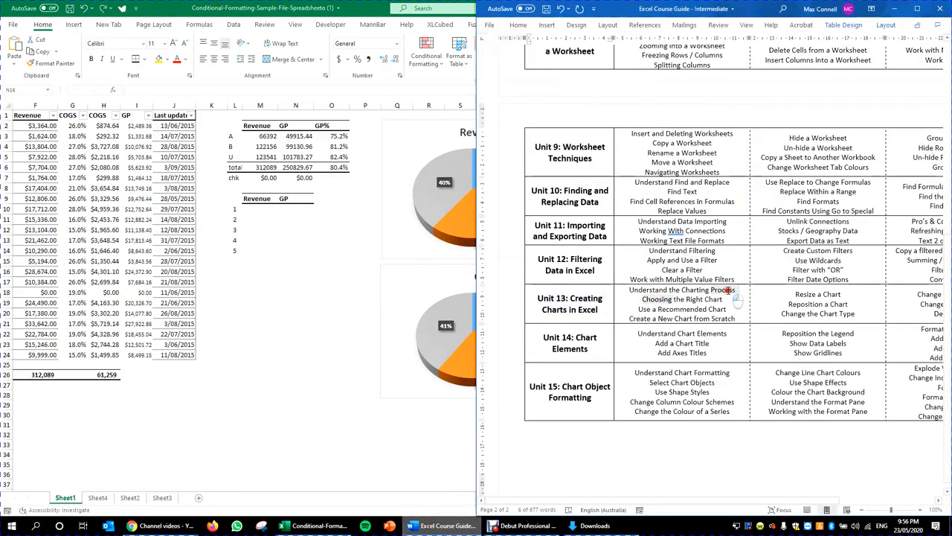
pyautogui.click(695, 308)
pyautogui.tripleClick(682, 289)
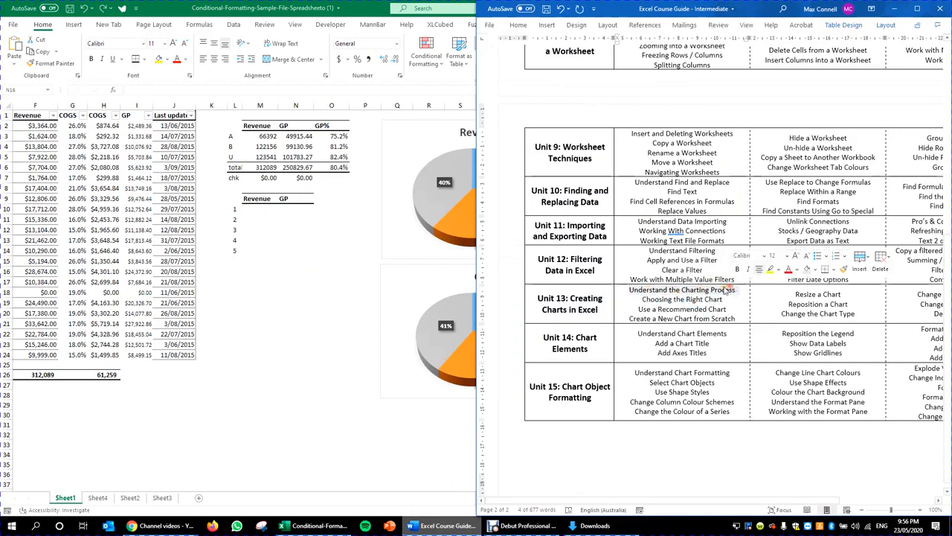
pyautogui.tripleClick(638, 299)
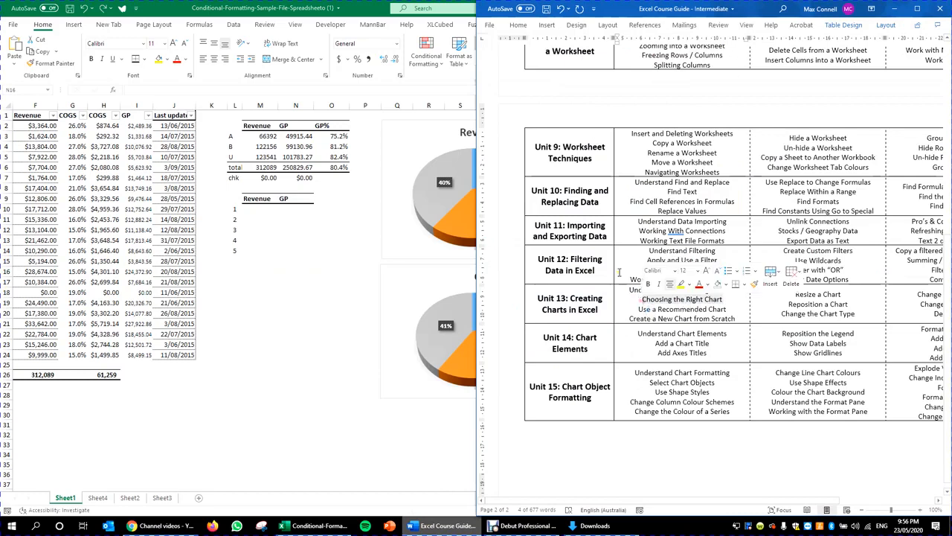
pyautogui.click(689, 309)
pyautogui.moveTo(631, 292); pyautogui.dragTo(717, 339)
pyautogui.click(716, 309)
pyautogui.moveTo(637, 331); pyautogui.dragTo(733, 338)
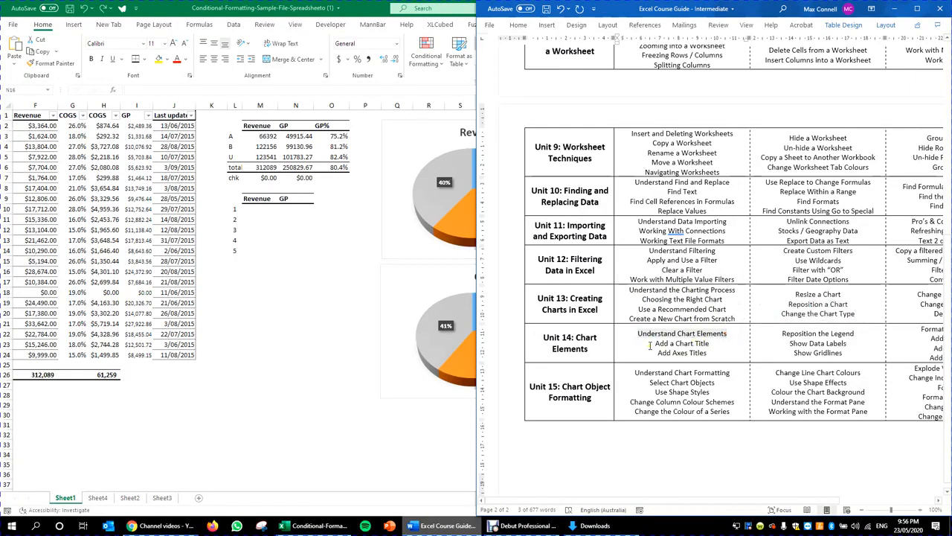
pyautogui.click(657, 343)
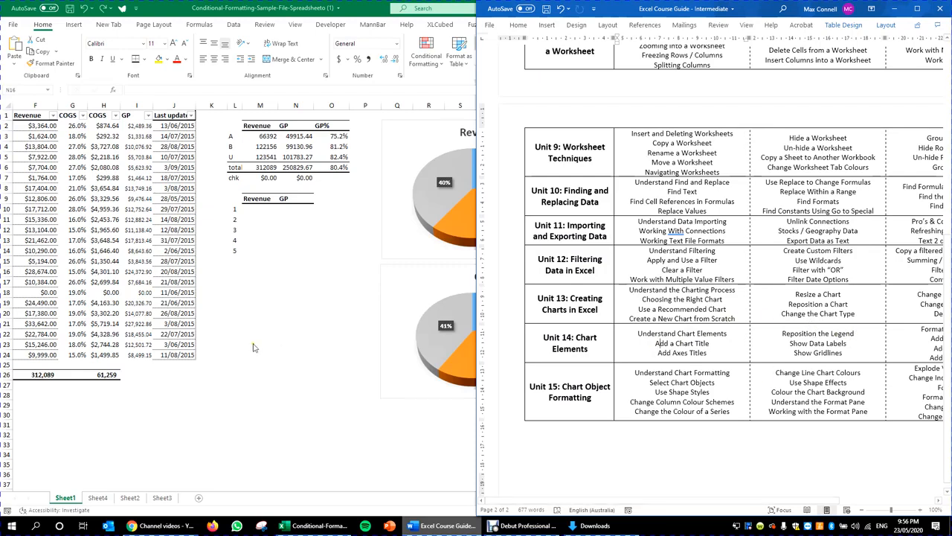
# Return to the Excel workbook and examine the chart element and colour palette options available for the Revenue pie chart
pyautogui.click(296, 361)
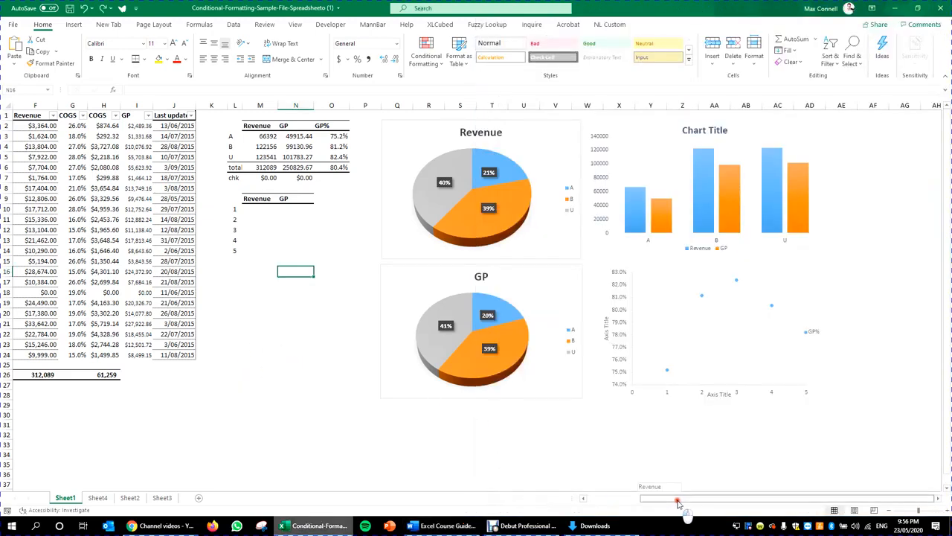
pyautogui.click(573, 244)
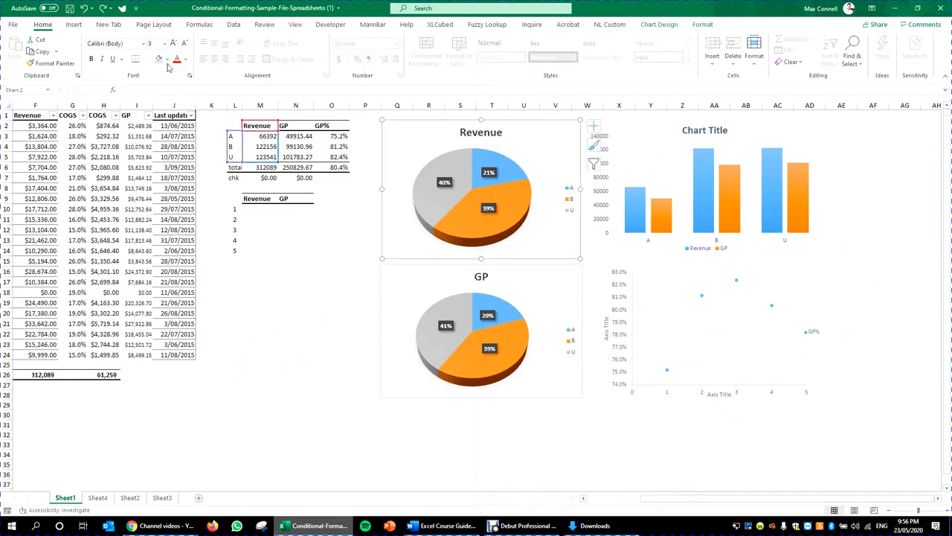
pyautogui.click(650, 25)
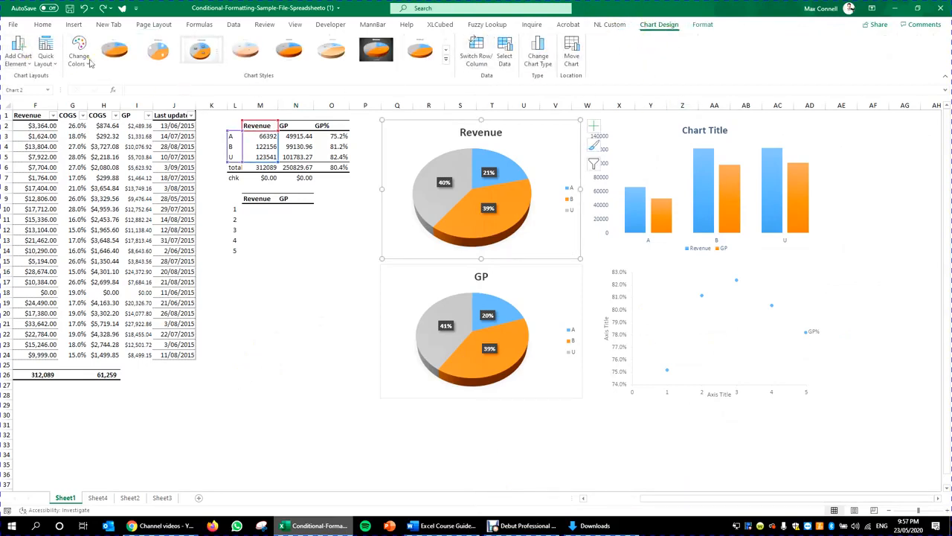
pyautogui.click(21, 59)
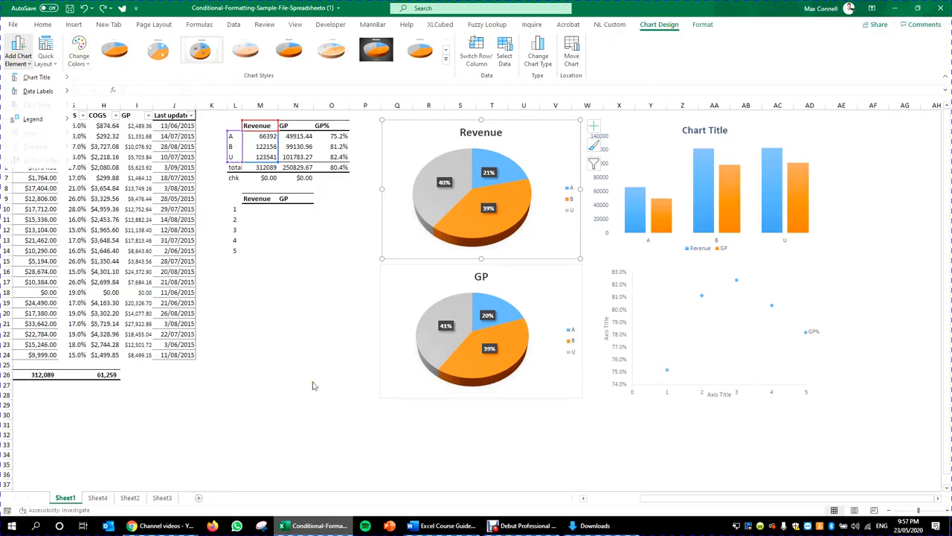
pyautogui.click(79, 53)
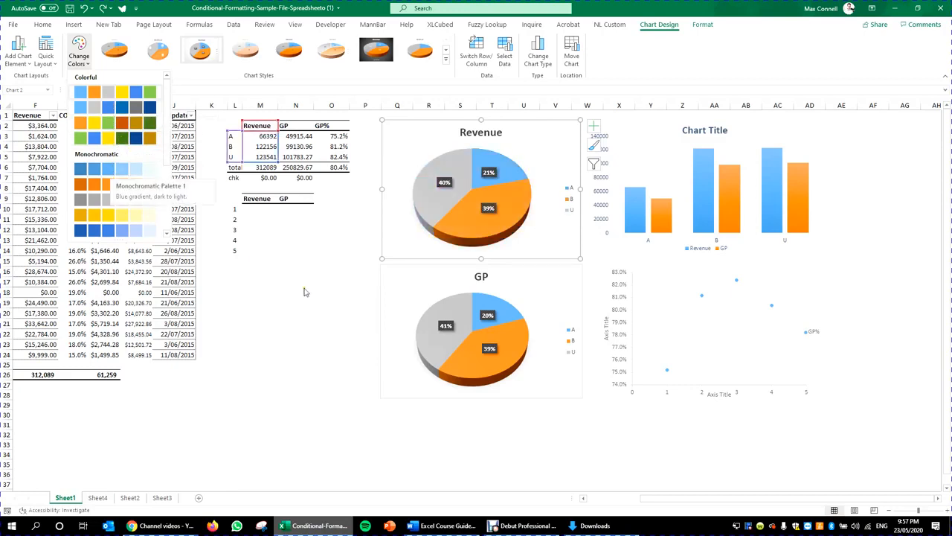
pyautogui.scroll(-3, 108, 198)
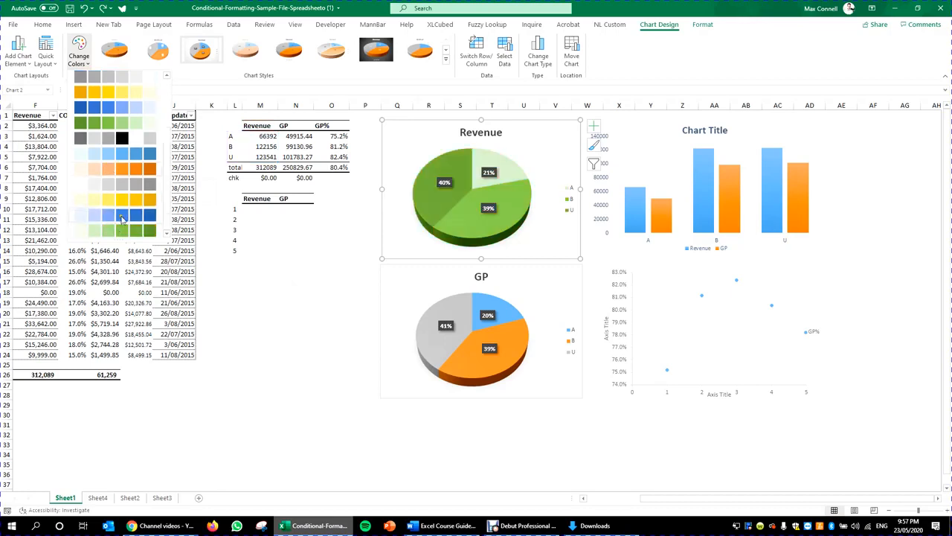
pyautogui.click(359, 318)
# Change the workbook's theme colours to a blue-green colour set so all charts and text are recoloured
pyautogui.click(156, 25)
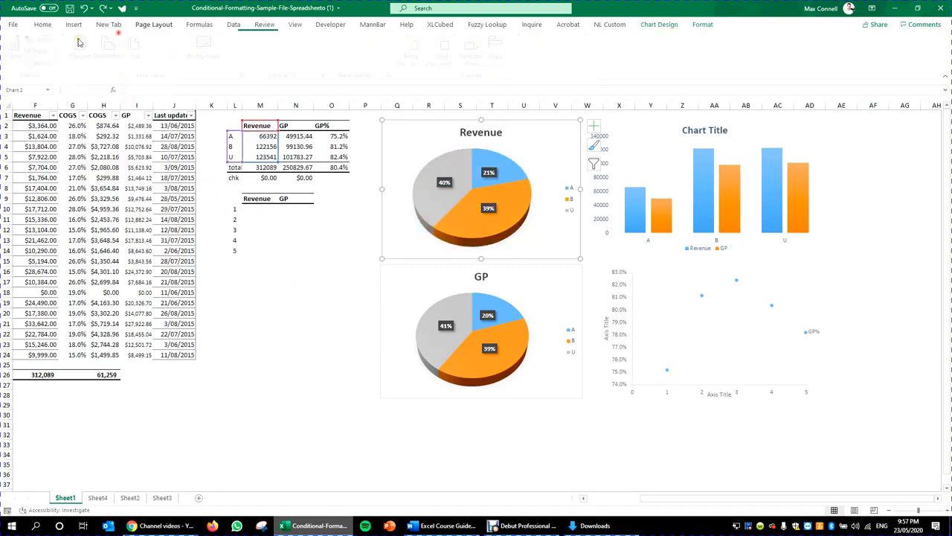
pyautogui.click(46, 39)
pyautogui.click(76, 66)
pyautogui.click(262, 294)
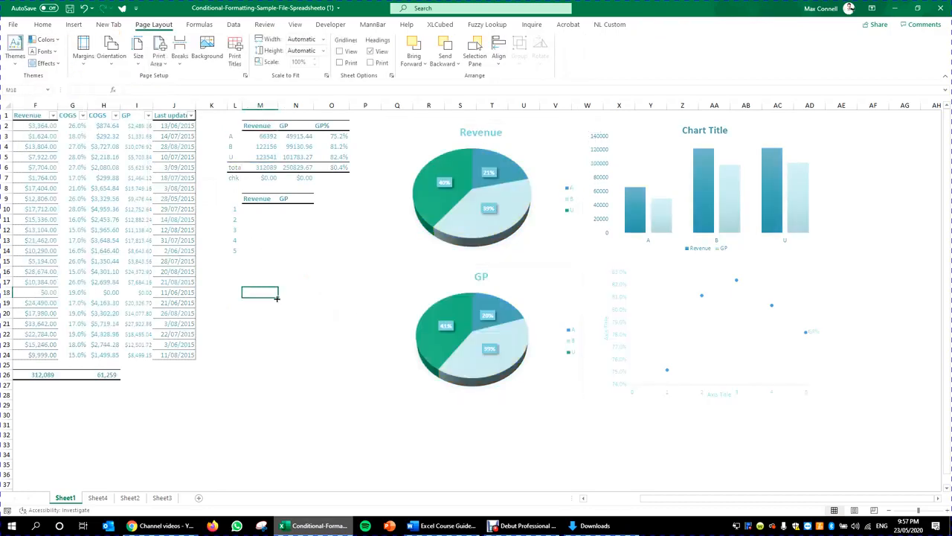
pyautogui.click(235, 343)
pyautogui.click(273, 355)
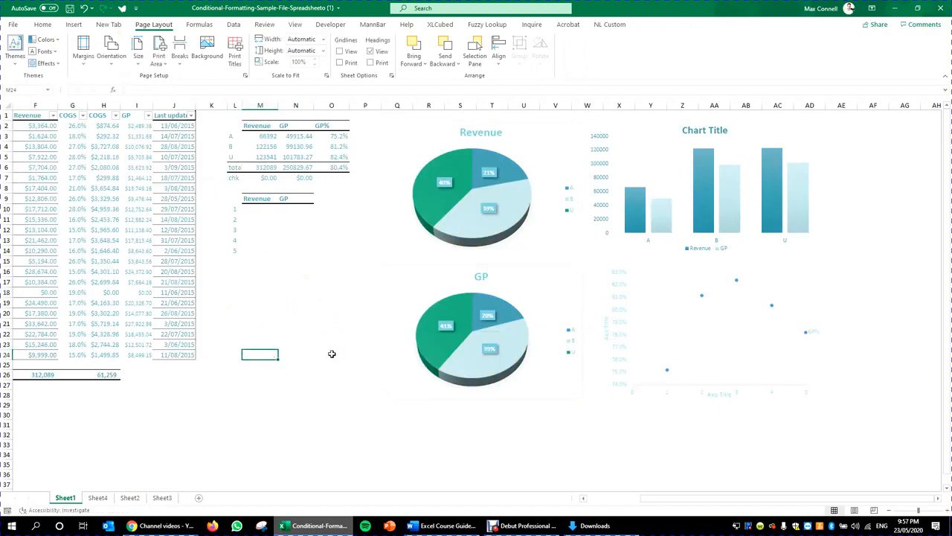
pyautogui.click(197, 309)
pyautogui.click(260, 302)
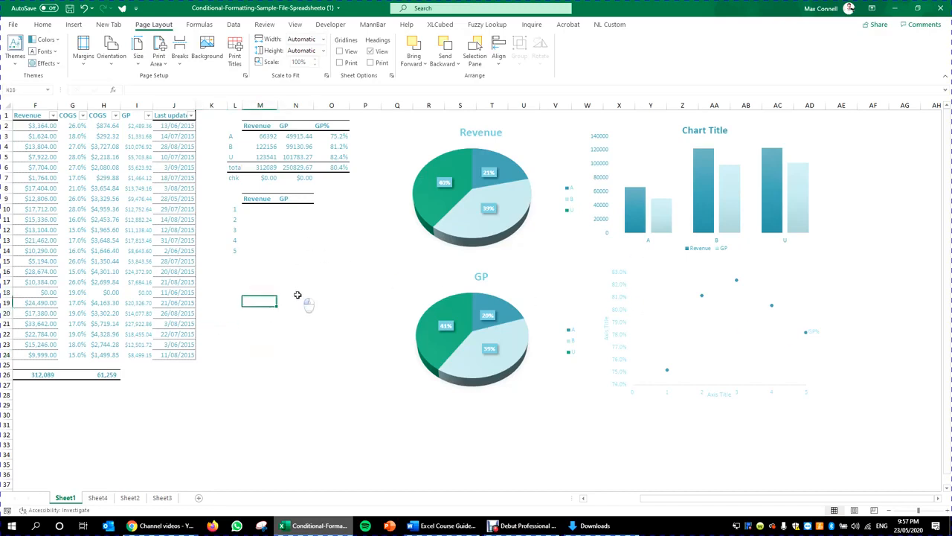
pyautogui.click(298, 294)
# Stretch the GP pie chart's lower edge slightly so the chart is about 7.34 cm high
pyautogui.click(383, 187)
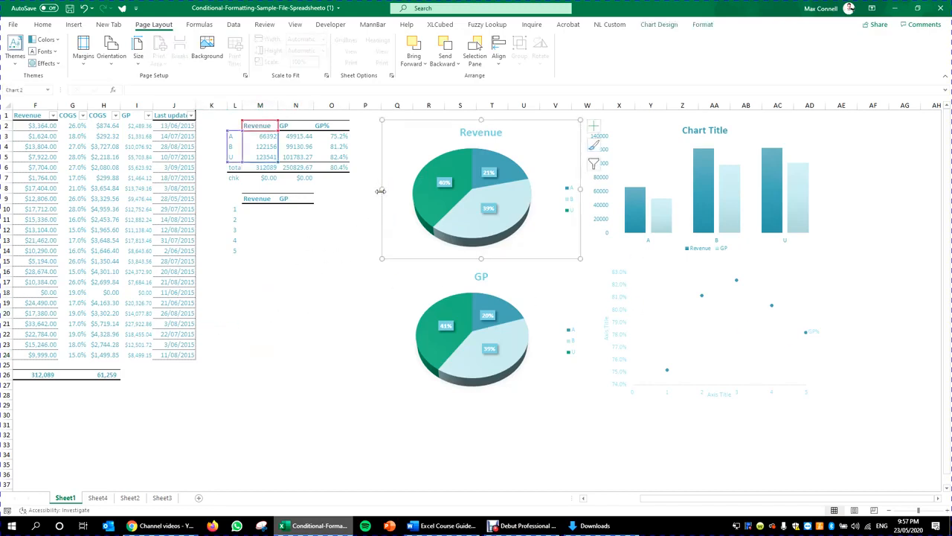
pyautogui.click(351, 332)
pyautogui.click(585, 307)
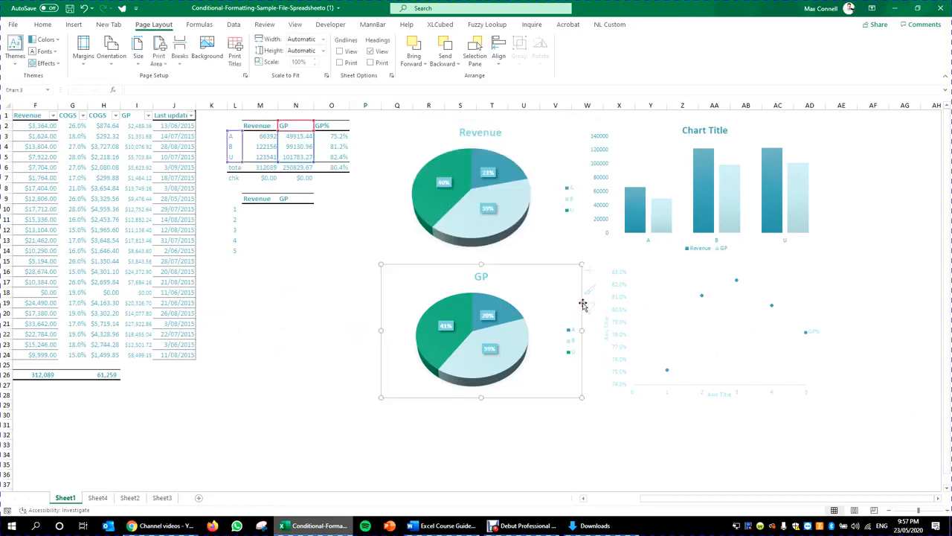
pyautogui.moveTo(484, 396); pyautogui.dragTo(481, 401)
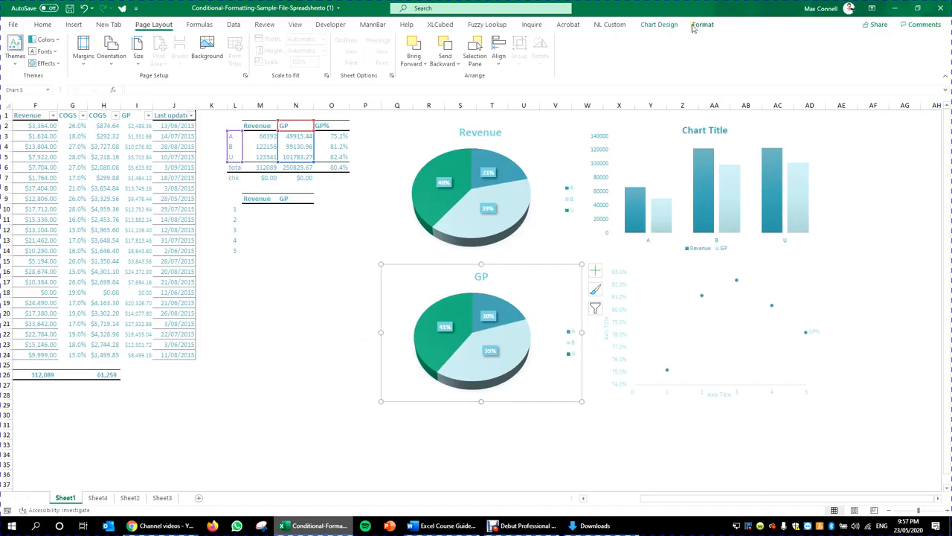
# Set the GP pie chart's shape outline to No Outline
pyautogui.click(670, 25)
pyautogui.click(701, 25)
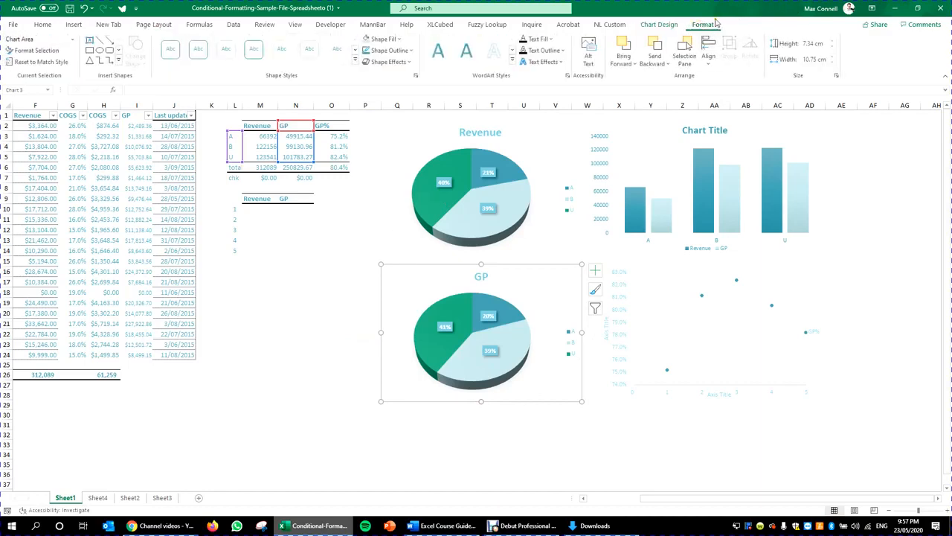
pyautogui.click(390, 49)
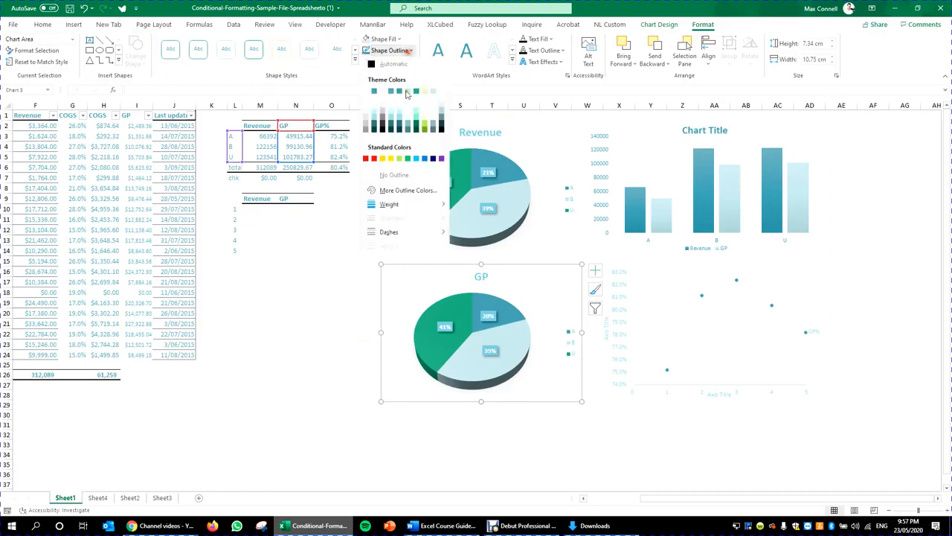
pyautogui.click(399, 176)
pyautogui.click(350, 343)
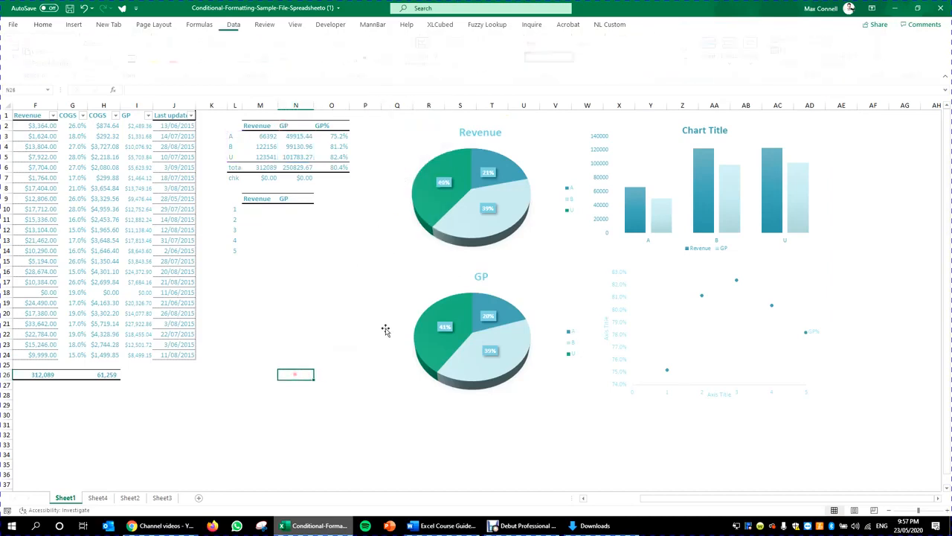
# Set the Revenue pie chart's shape outline to No Outline
pyautogui.click(419, 257)
pyautogui.click(419, 256)
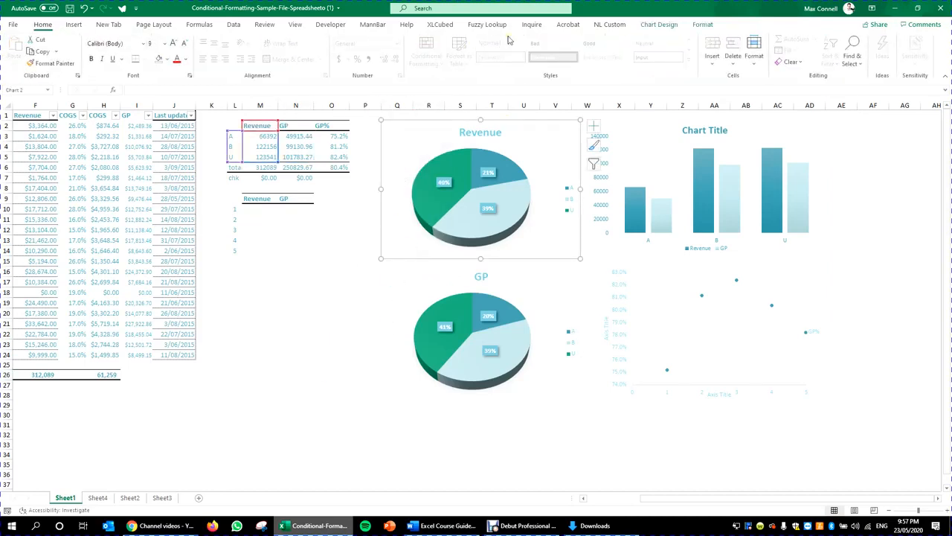
pyautogui.click(401, 52)
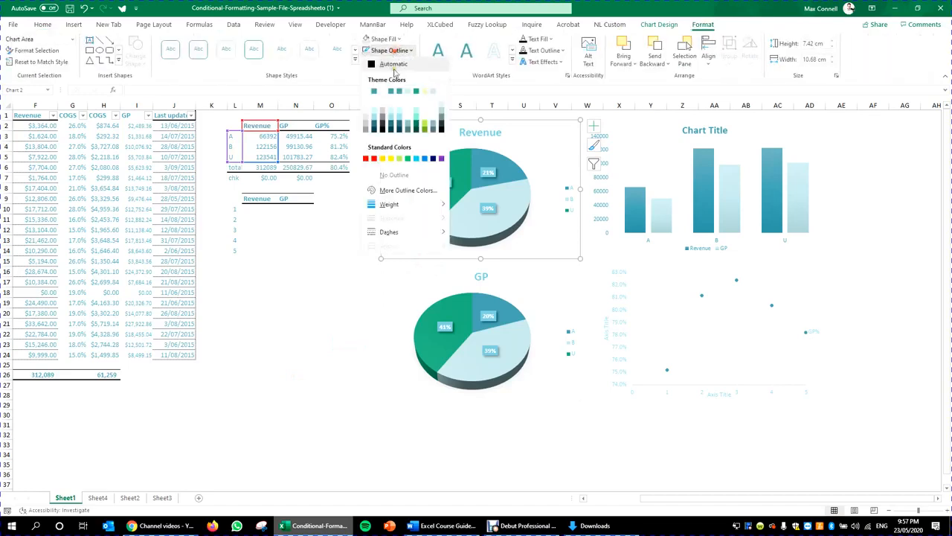
pyautogui.click(391, 174)
# Stretch the lower edge of the GP% scatter chart so it is about 7.43 cm high
pyautogui.click(674, 240)
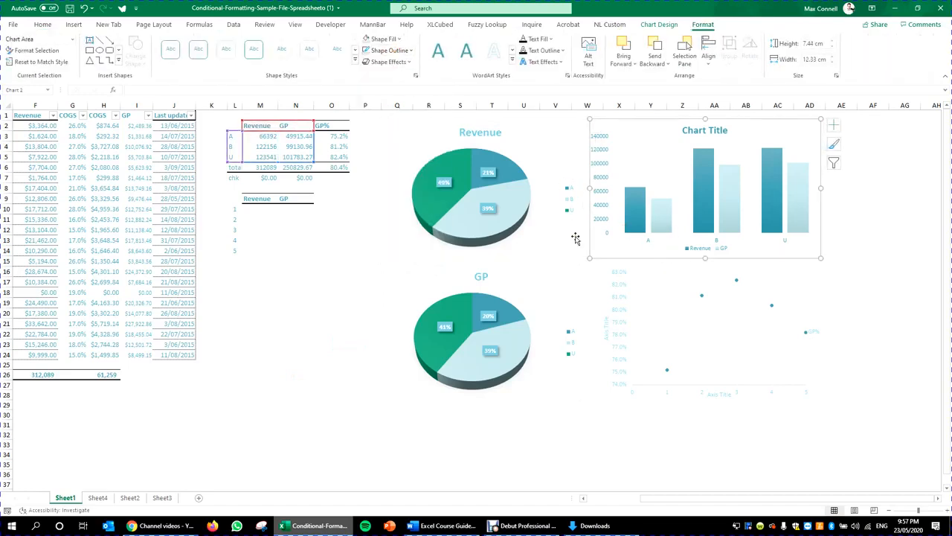
pyautogui.click(590, 292)
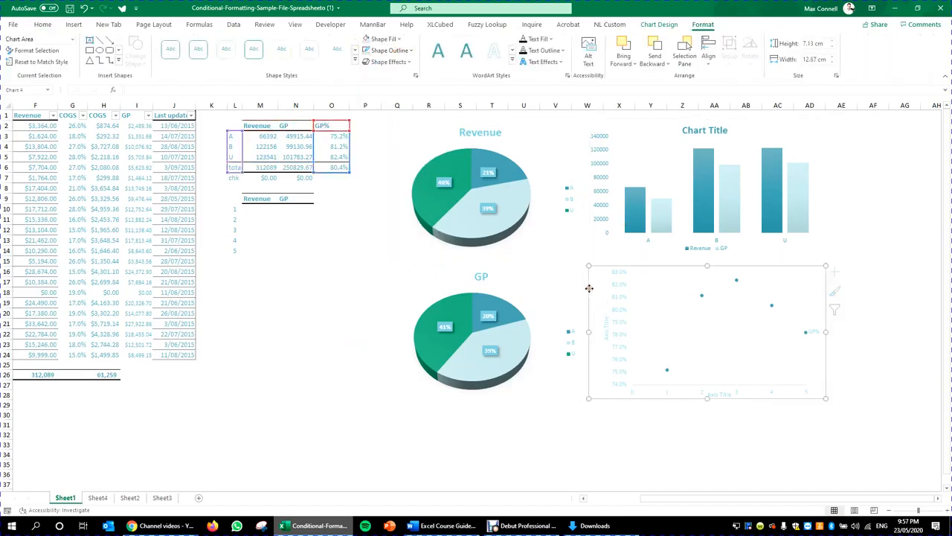
pyautogui.click(606, 436)
pyautogui.click(653, 378)
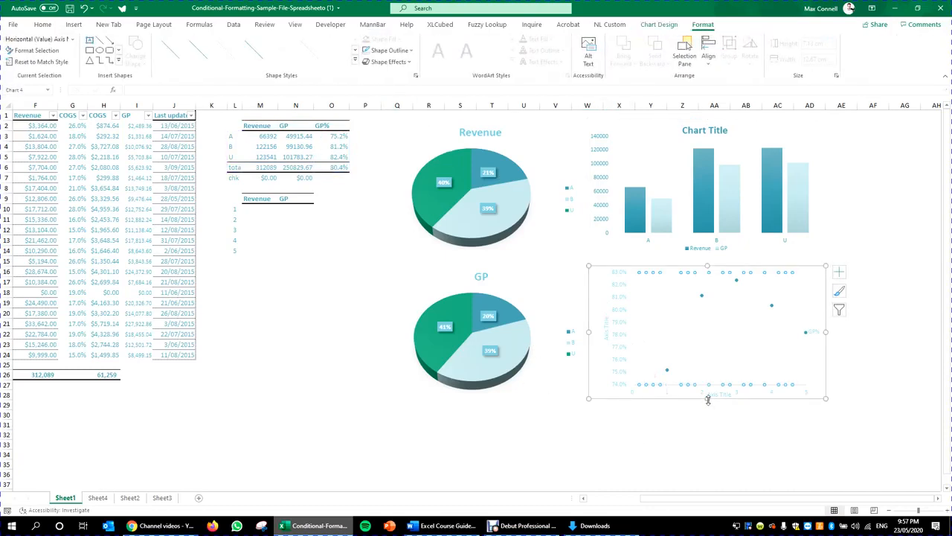
pyautogui.moveTo(708, 399); pyautogui.dragTo(708, 404)
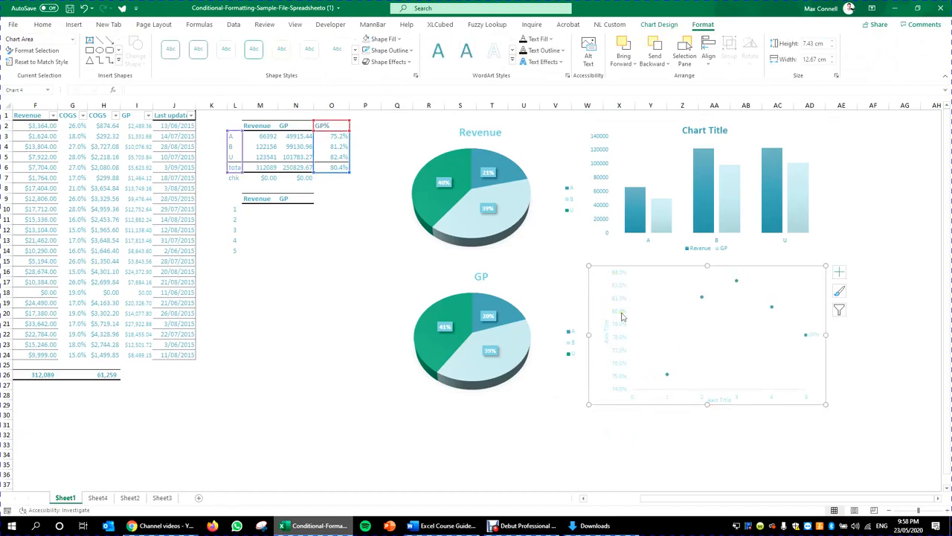
# Delete the horizontal axis and its axis title from the GP% scatter chart
pyautogui.click(772, 400)
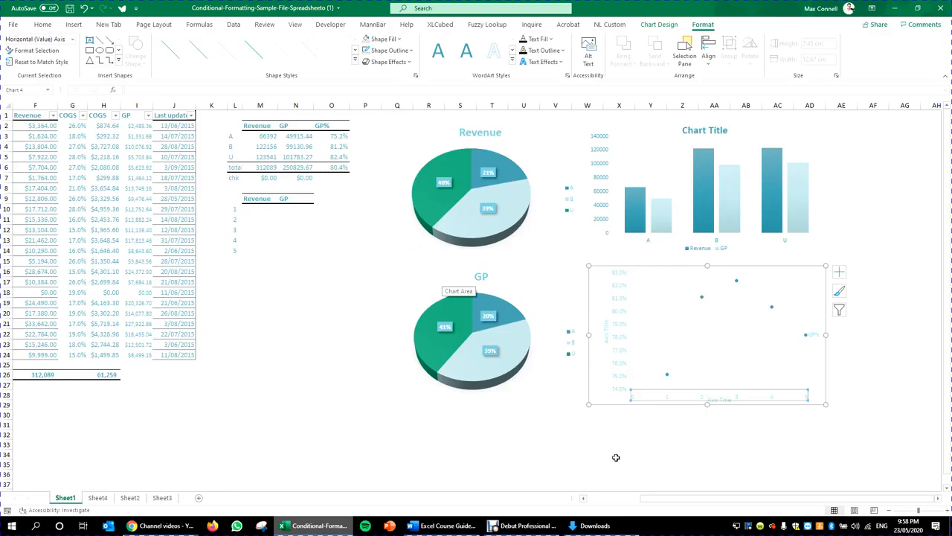
pyautogui.click(651, 436)
pyautogui.click(729, 397)
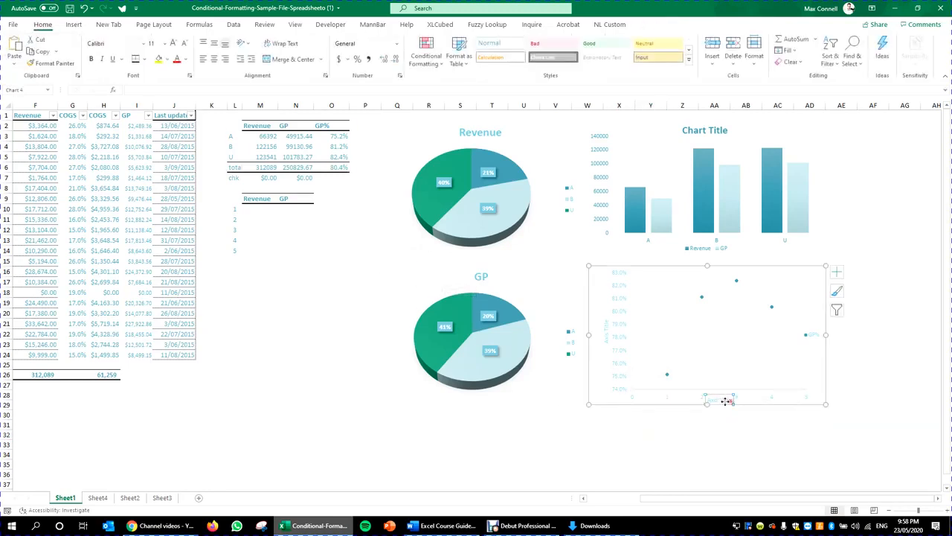
pyautogui.click(744, 399)
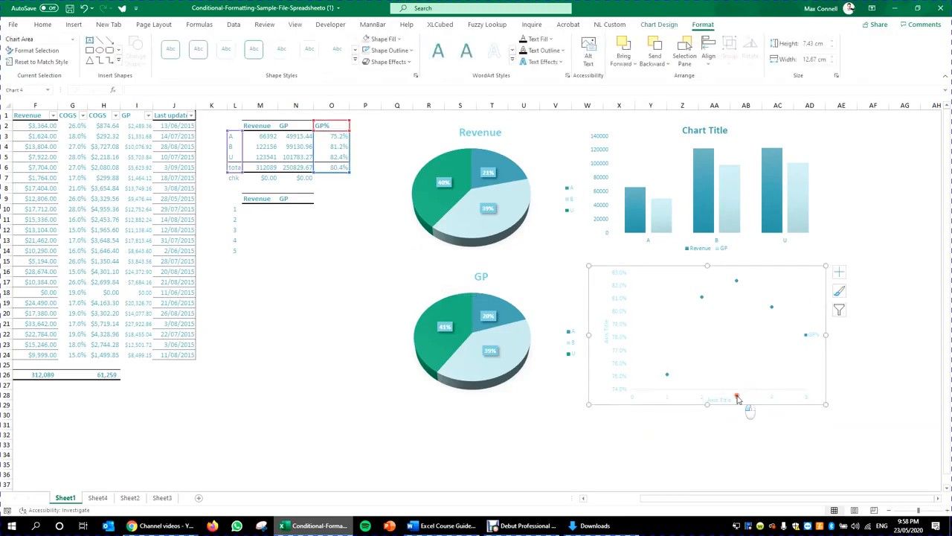
pyautogui.click(739, 396)
pyautogui.click(742, 394)
pyautogui.click(720, 396)
pyautogui.moveTo(729, 397); pyautogui.dragTo(733, 400)
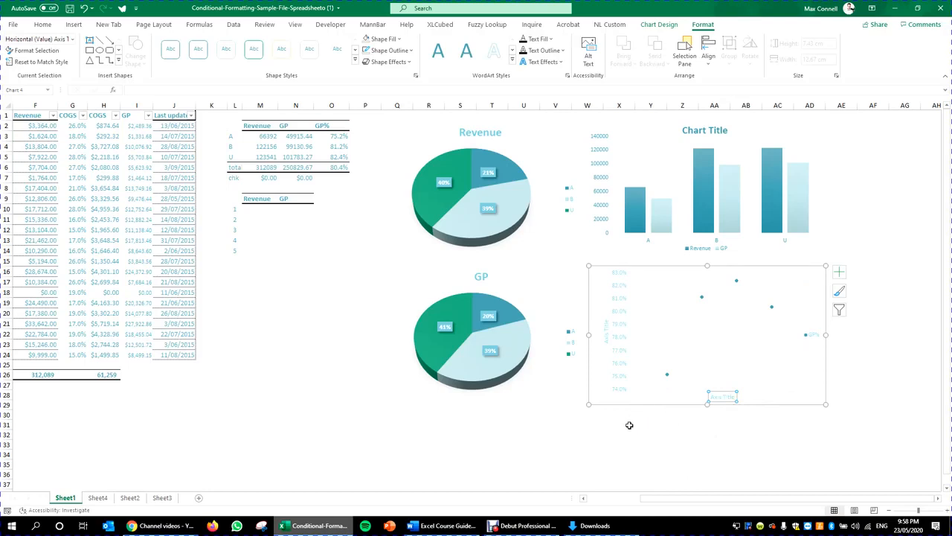
pyautogui.press('Delete')
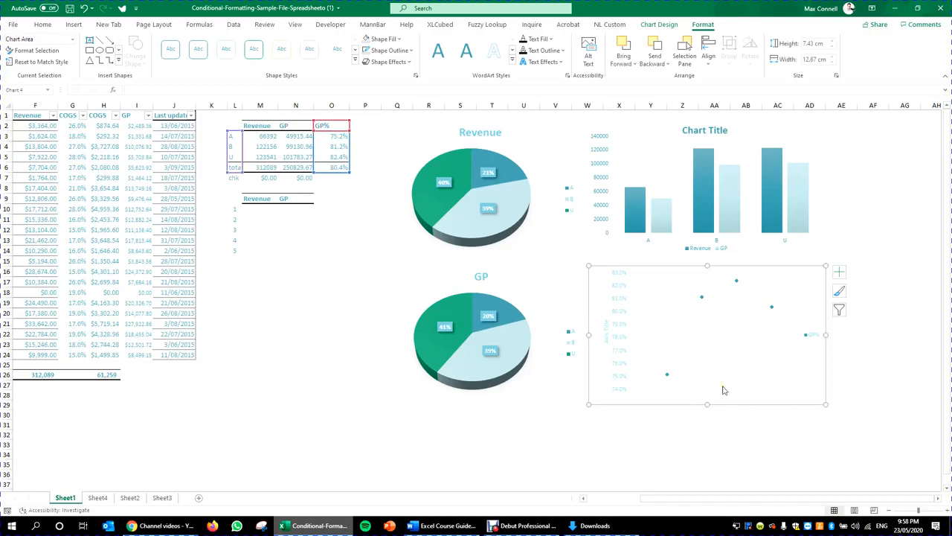
# Delete the vertical and horizontal gridlines from the GP% scatter chart
pyautogui.click(724, 390)
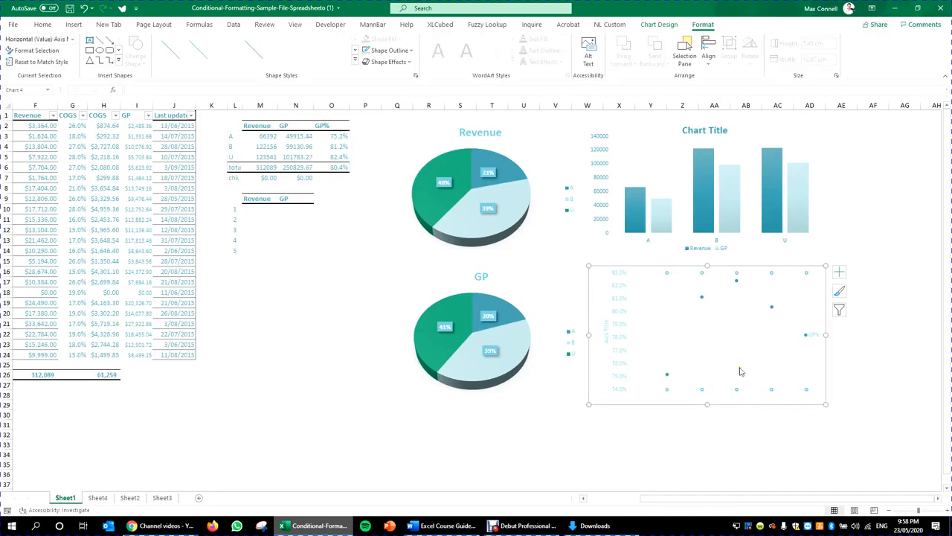
pyautogui.press('Delete')
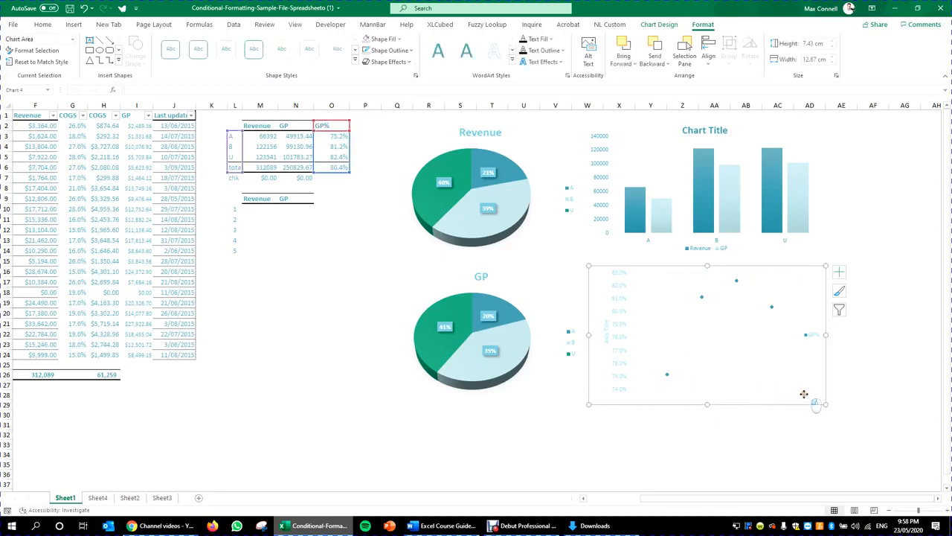
pyautogui.click(790, 387)
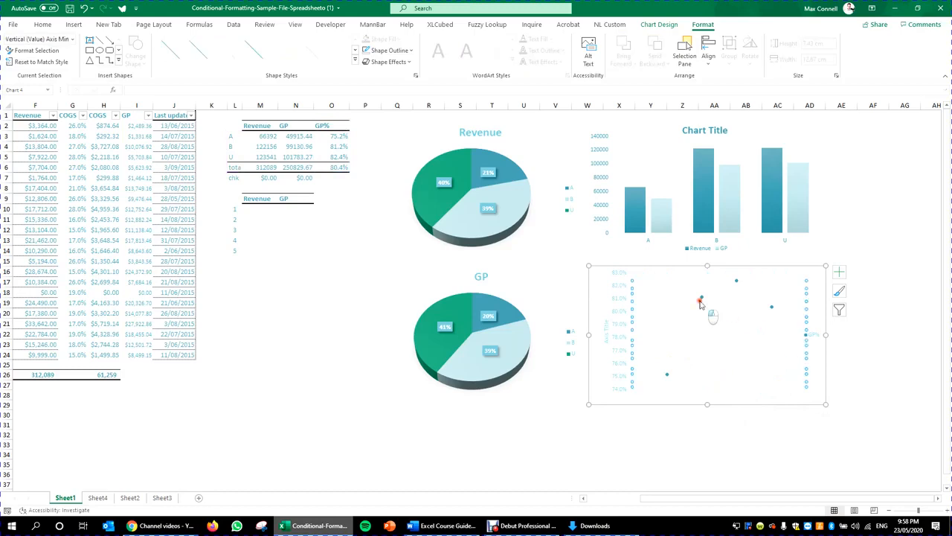
pyautogui.click(753, 393)
pyautogui.press('Delete')
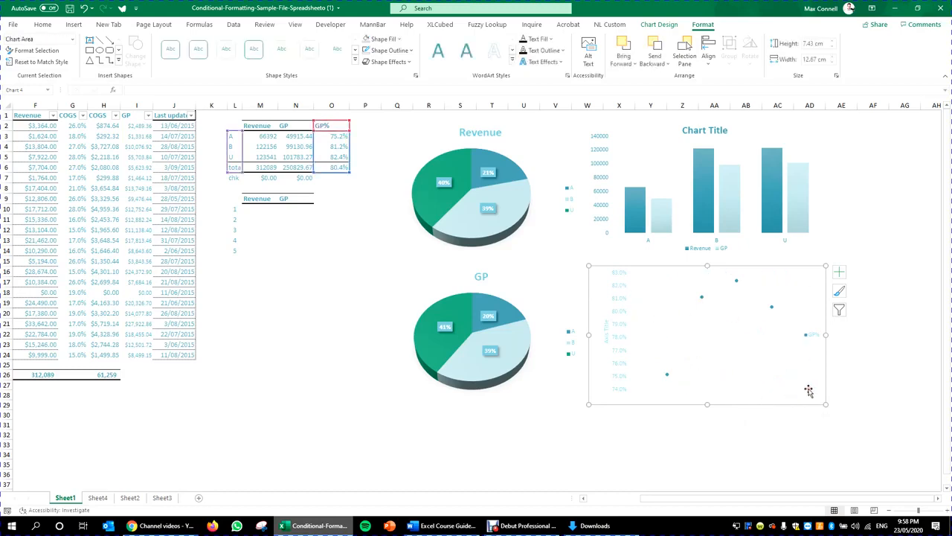
# Enlarge the scatter chart's plot area slightly from its lower-right corner
pyautogui.click(797, 392)
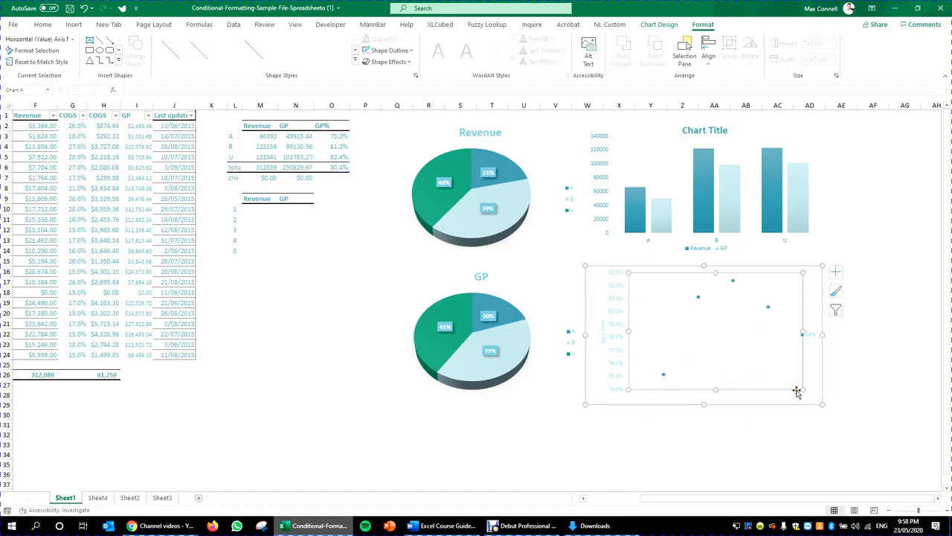
pyautogui.click(797, 392)
pyautogui.moveTo(802, 389); pyautogui.dragTo(811, 397)
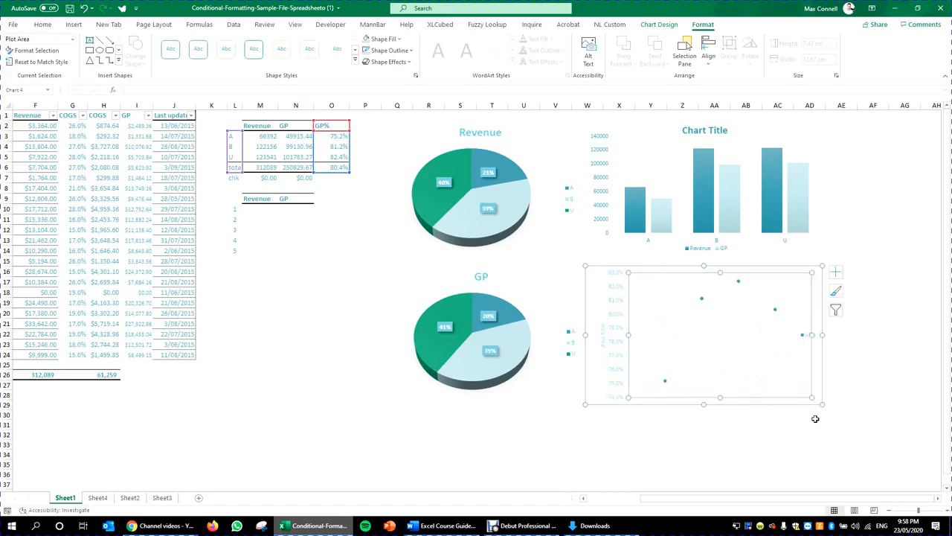
pyautogui.click(813, 422)
# Delete the GP% legend from the scatter chart
pyautogui.click(813, 336)
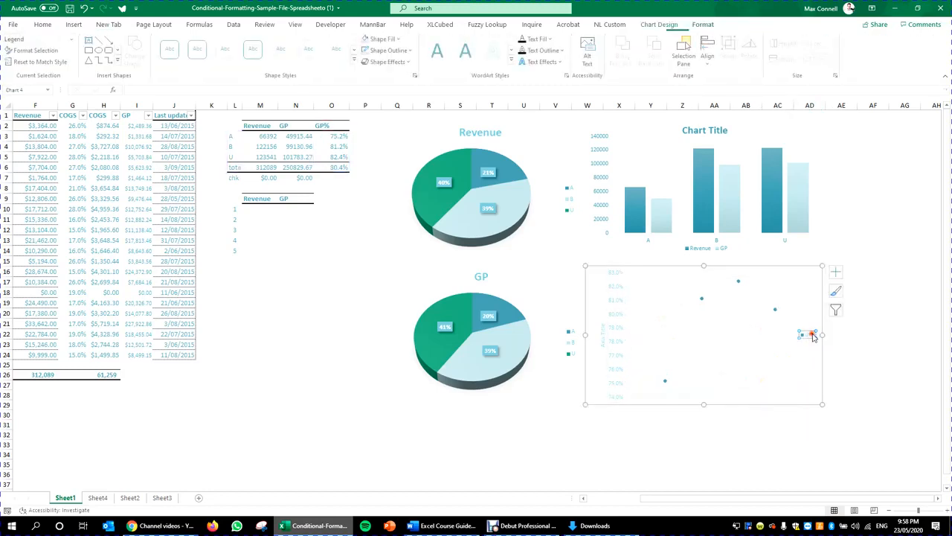
pyautogui.click(813, 337)
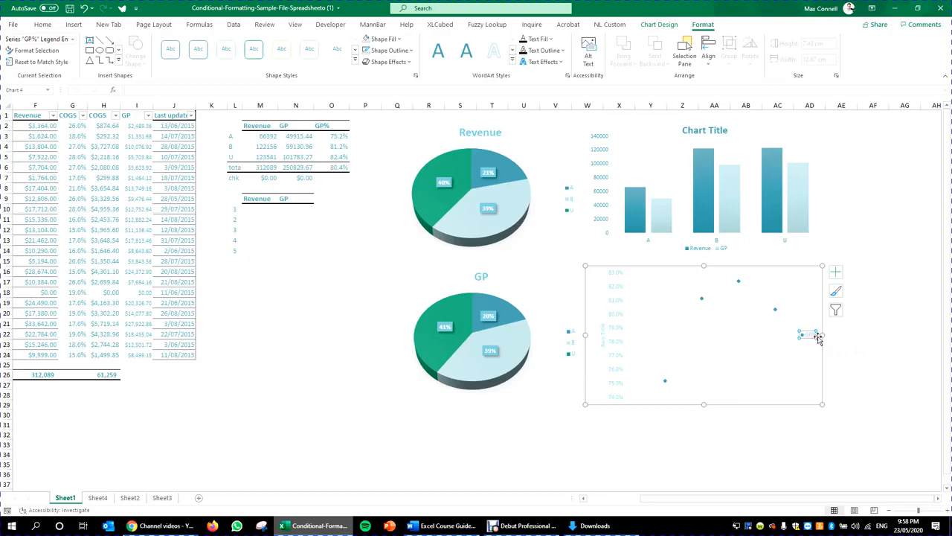
pyautogui.click(816, 339)
pyautogui.moveTo(815, 339); pyautogui.dragTo(810, 357)
pyautogui.moveTo(735, 325); pyautogui.dragTo(784, 369)
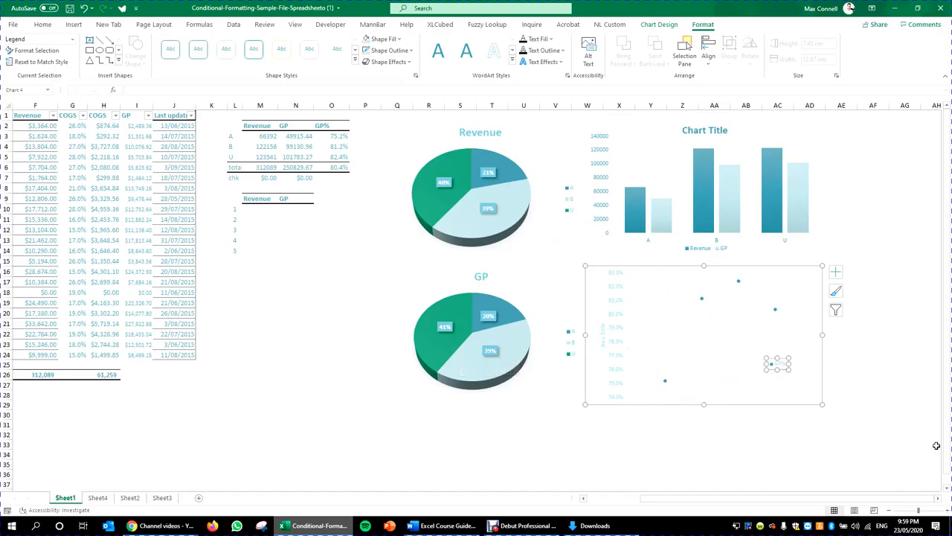
pyautogui.press('Delete')
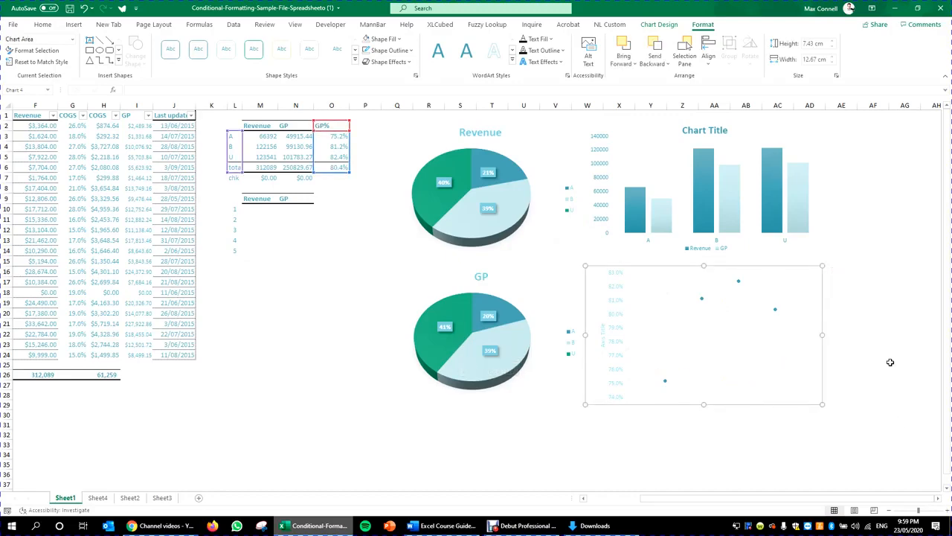
# Enlarge the whole scatter chart slightly from its lower-right corner
pyautogui.click(716, 440)
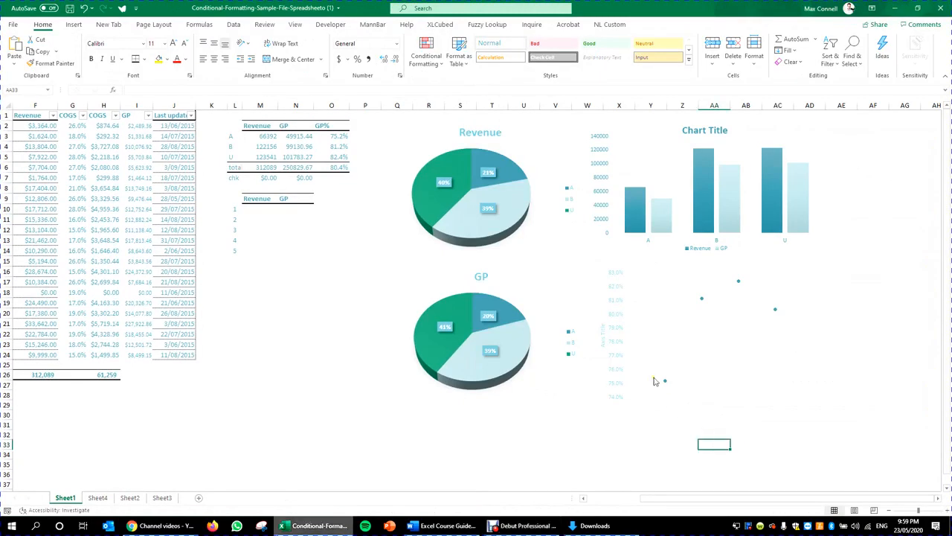
pyautogui.click(631, 336)
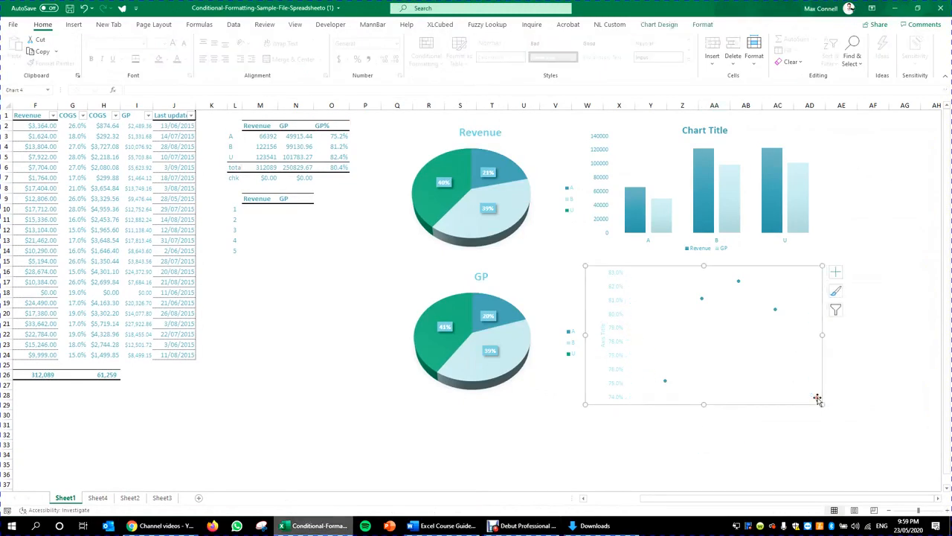
pyautogui.moveTo(823, 404); pyautogui.dragTo(828, 406)
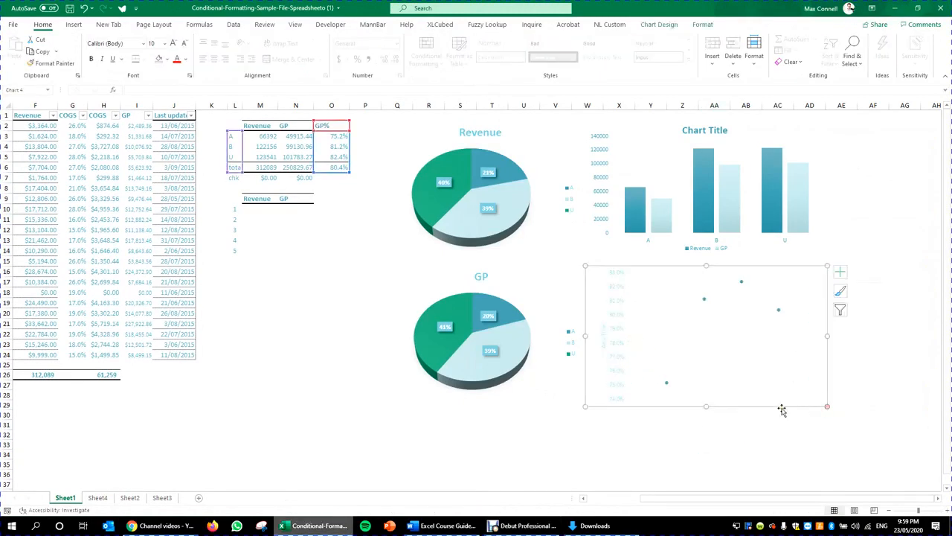
# Replace the scatter chart's vertical axis title with "Gross Profit % By Product"
pyautogui.click(620, 323)
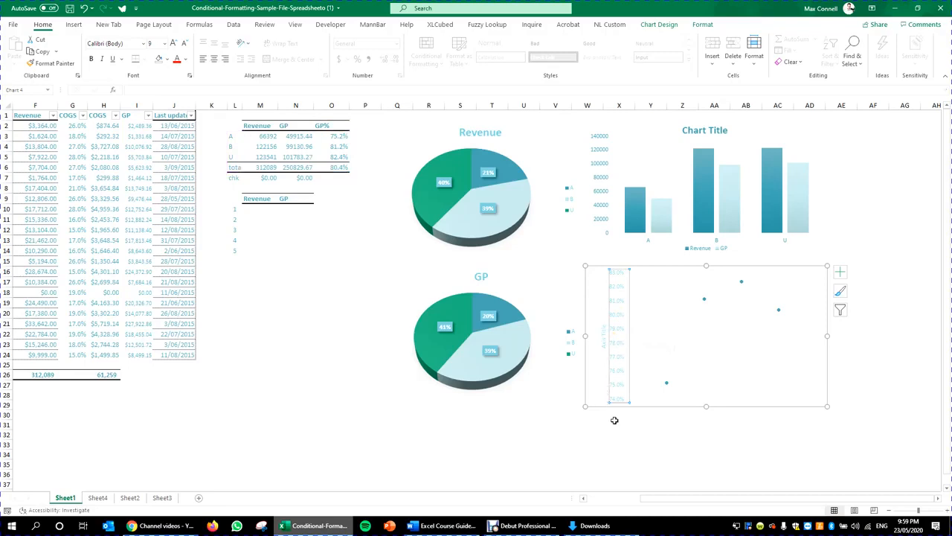
pyautogui.click(604, 340)
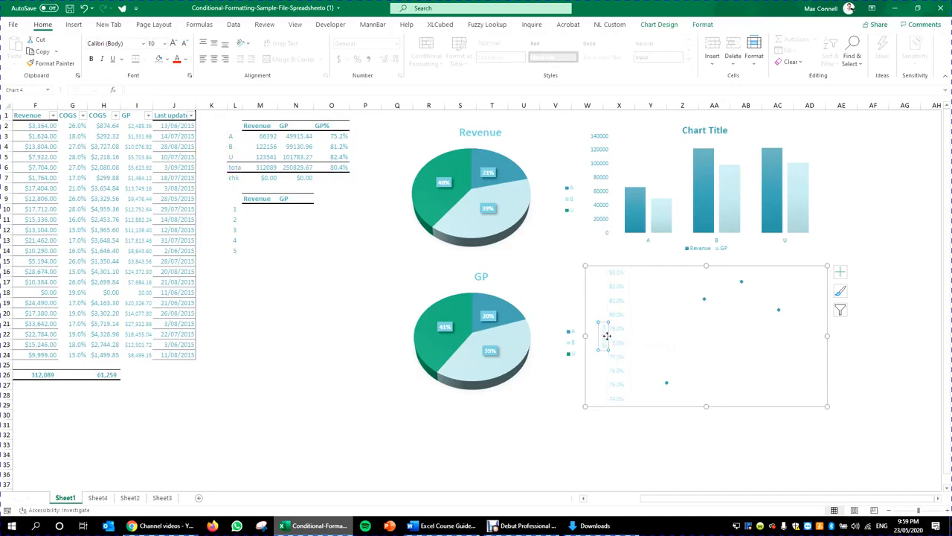
pyautogui.click(606, 335)
pyautogui.tripleClick(601, 334)
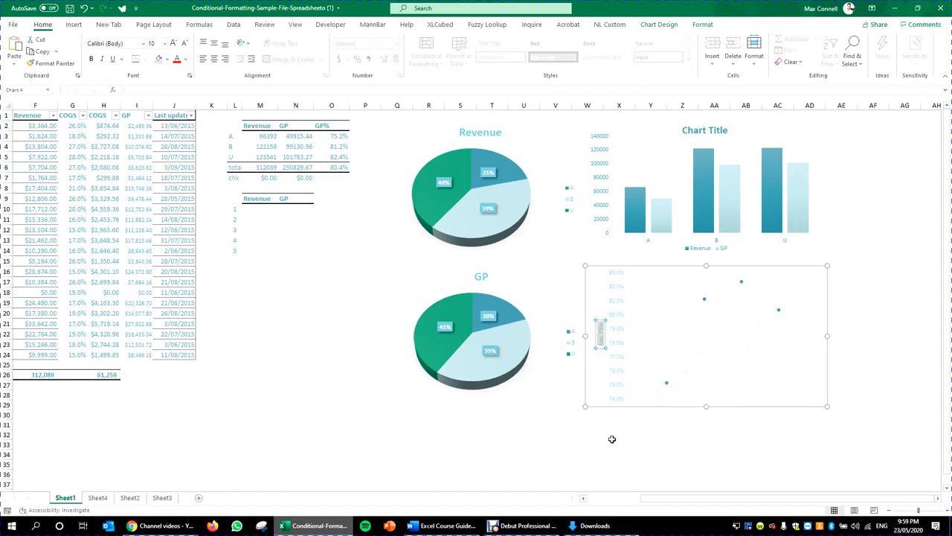
pyautogui.press('Delete')
pyautogui.write('Gross Profit % By Produc')
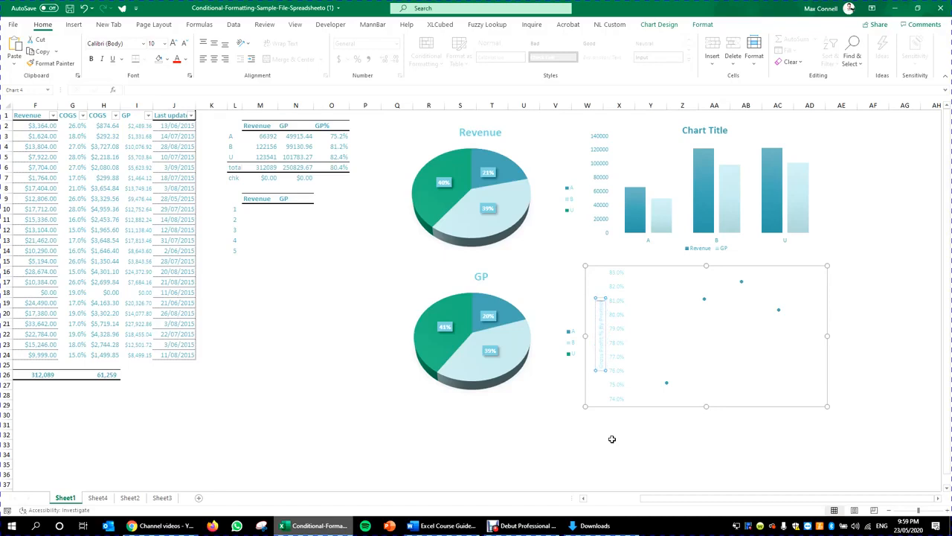
pyautogui.click(625, 455)
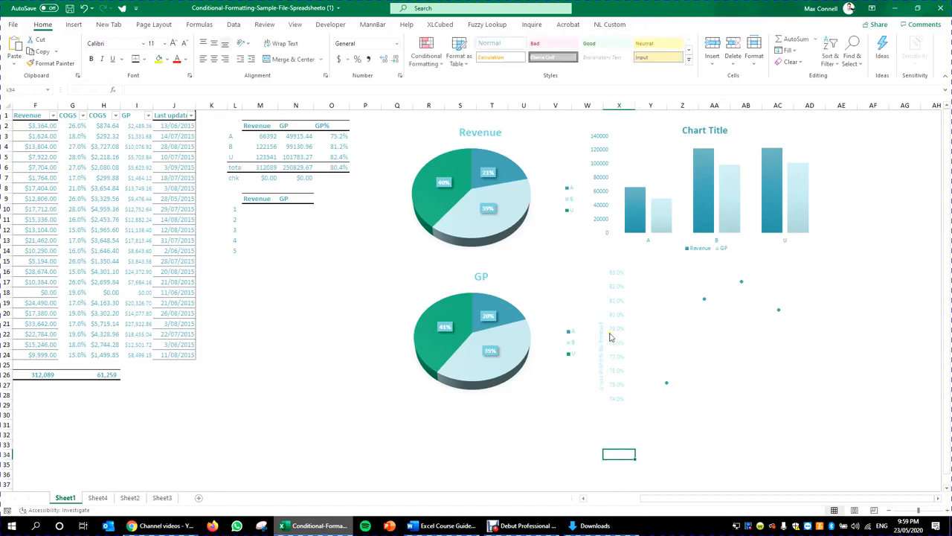
# Move the scatter chart's vertical axis title upward and increase its font size to 14
pyautogui.click(610, 337)
pyautogui.click(601, 331)
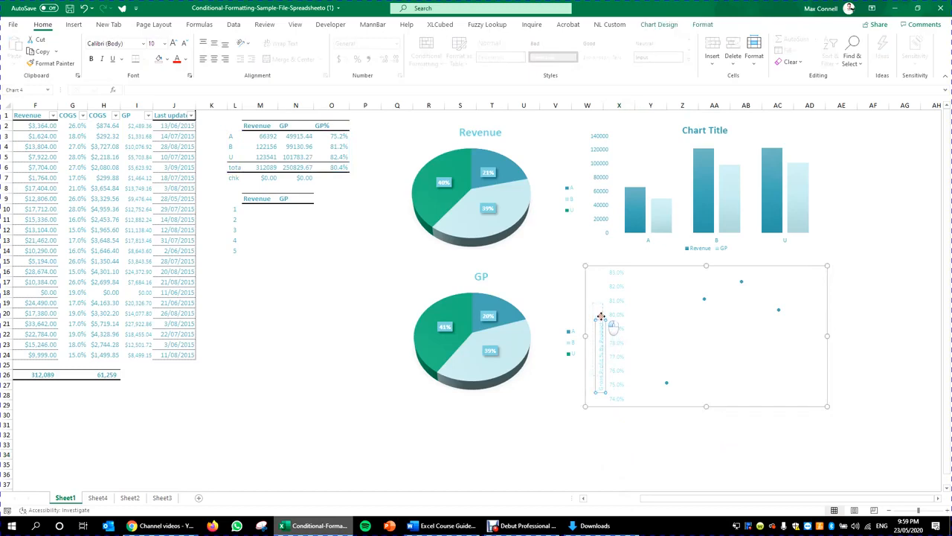
pyautogui.moveTo(604, 332); pyautogui.dragTo(601, 316)
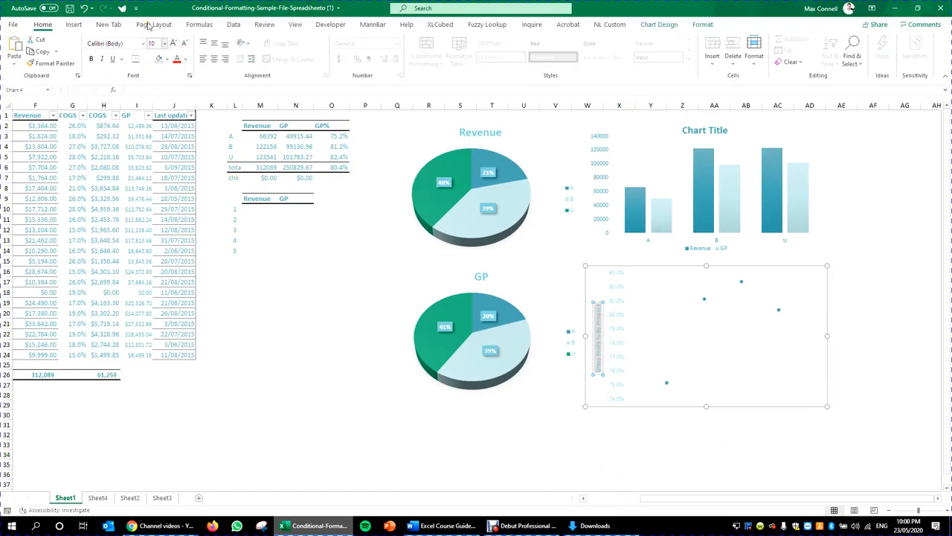
pyautogui.click(173, 43)
pyautogui.click(173, 43)
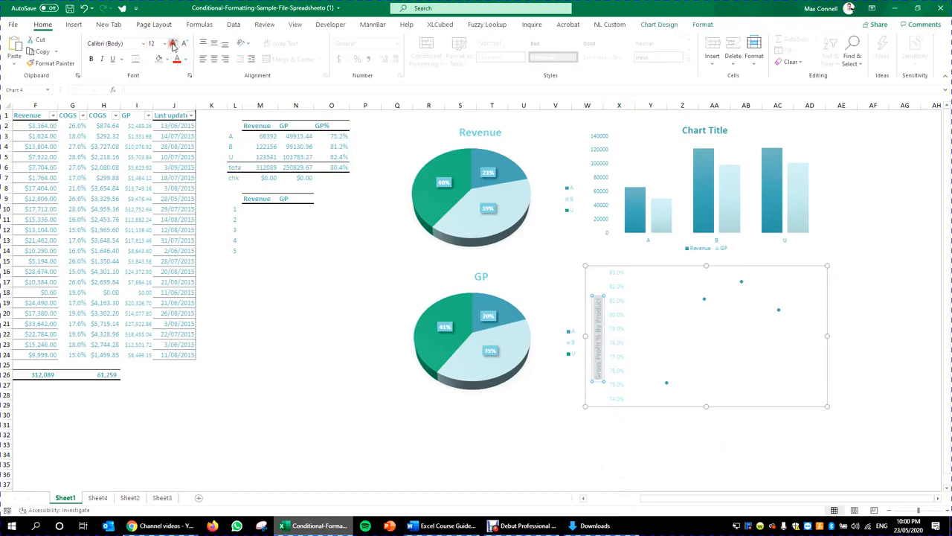
pyautogui.click(173, 43)
pyautogui.click(657, 455)
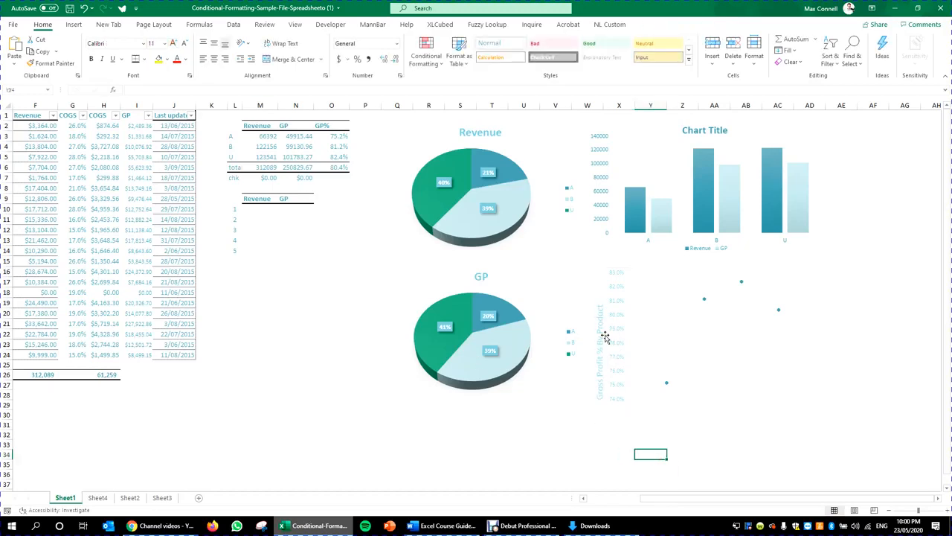
# Reposition the Gross Profit % By Product axis title slightly higher so it sits roughly centred beside the vertical axis
pyautogui.click(604, 335)
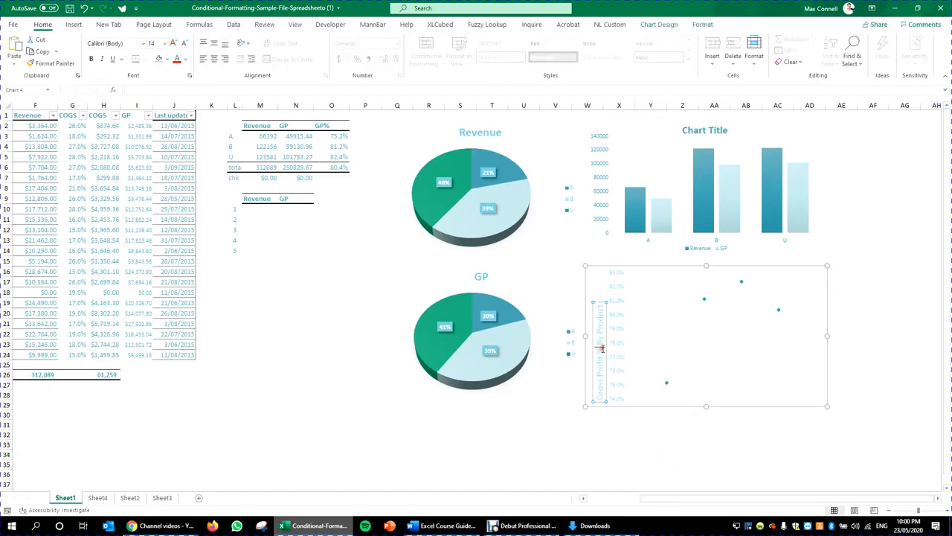
pyautogui.tripleClick(602, 347)
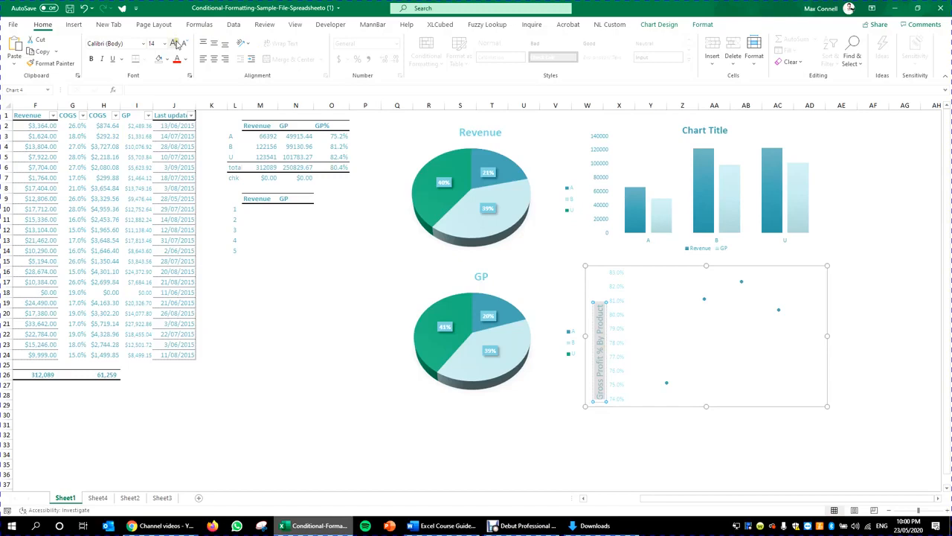
pyautogui.click(637, 431)
pyautogui.click(600, 347)
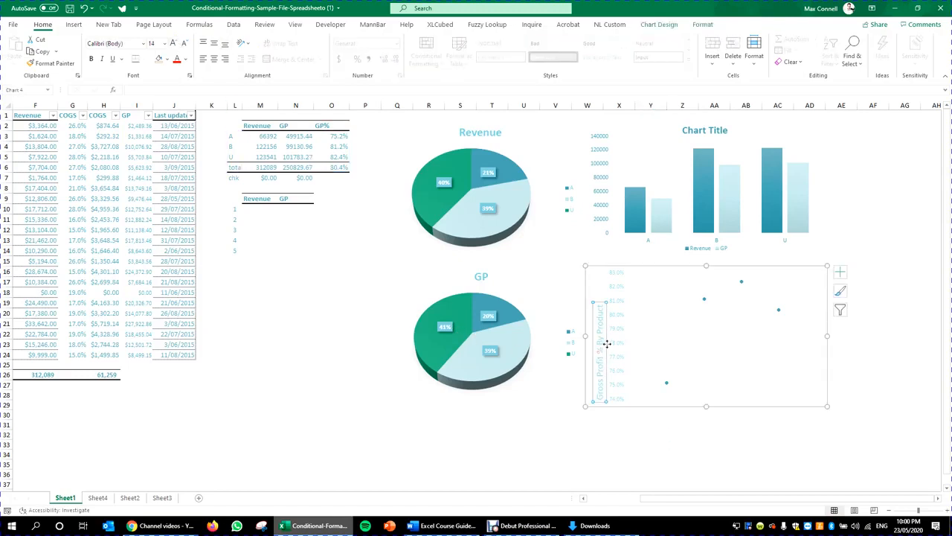
pyautogui.moveTo(606, 344); pyautogui.dragTo(603, 328)
pyautogui.click(663, 436)
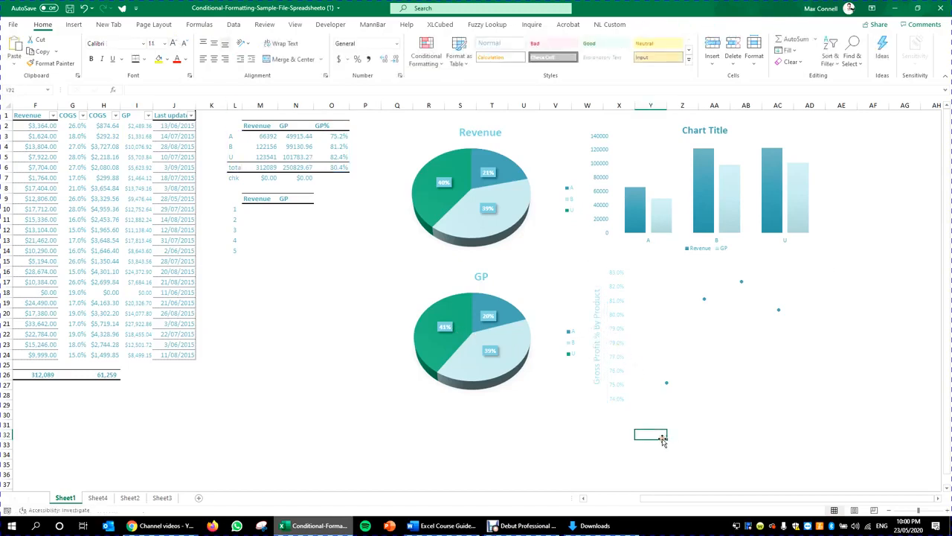
# Increase the font size of the scatter chart's vertical axis labels to 10
pyautogui.click(630, 300)
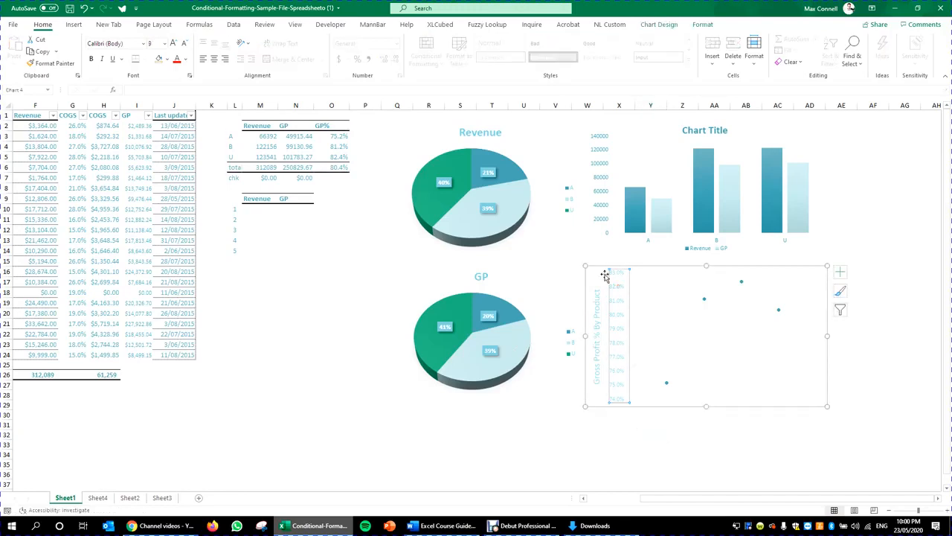
pyautogui.click(174, 45)
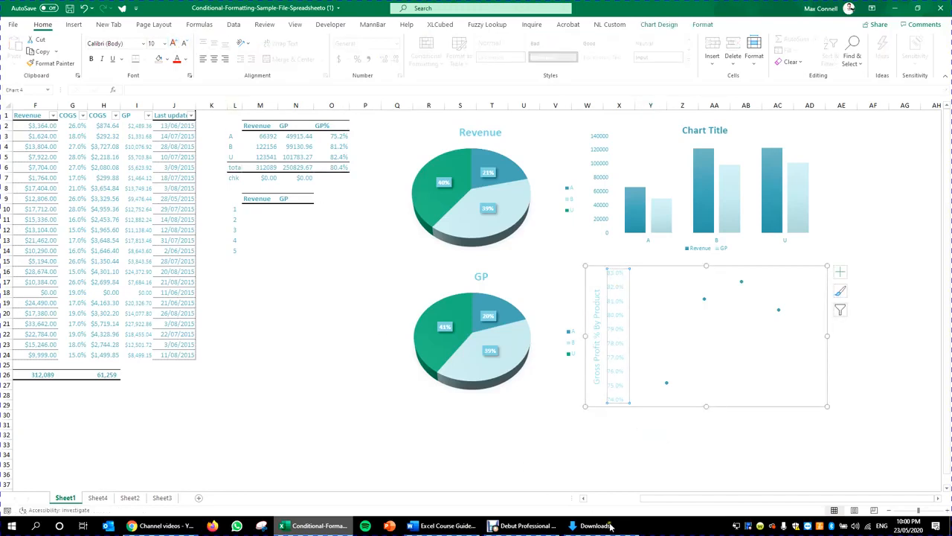
pyautogui.click(680, 456)
pyautogui.click(615, 322)
pyautogui.click(622, 326)
pyautogui.click(615, 323)
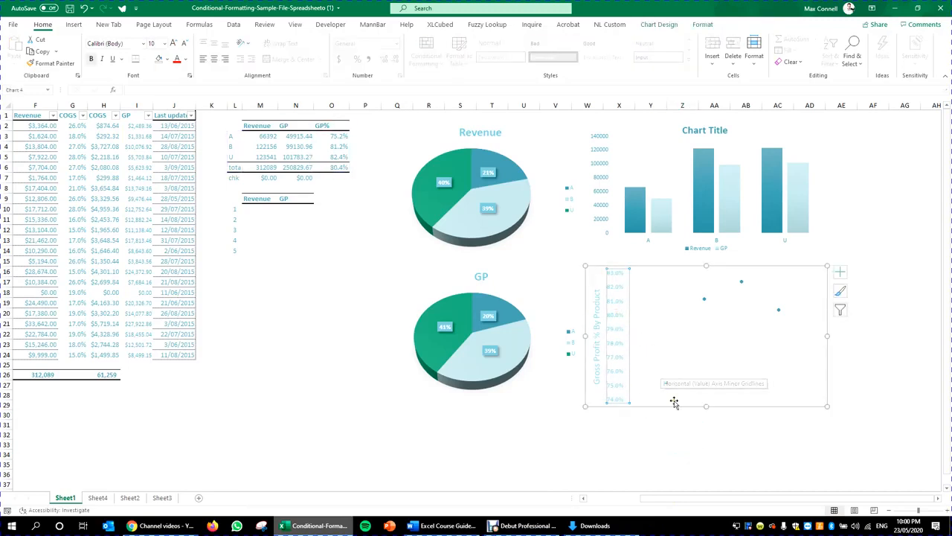
pyautogui.click(653, 425)
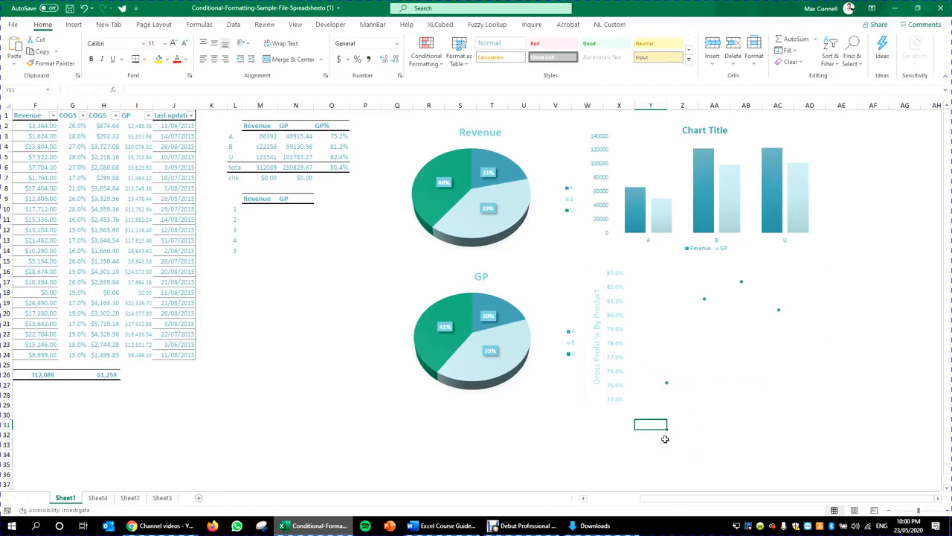
pyautogui.click(660, 436)
pyautogui.click(615, 331)
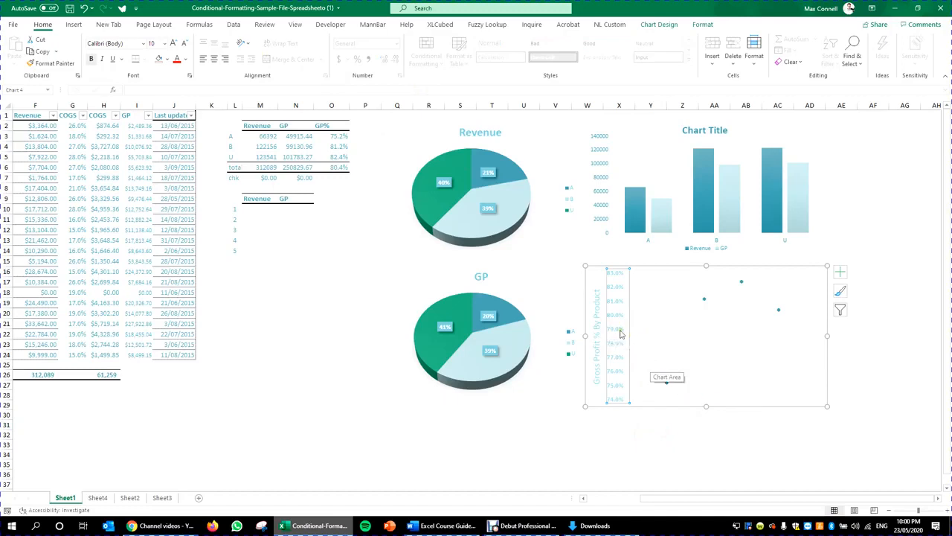
# Format the GP% values in O3:O6 as percentages with no decimal places
pyautogui.click(355, 194)
pyautogui.moveTo(334, 136); pyautogui.dragTo(334, 167)
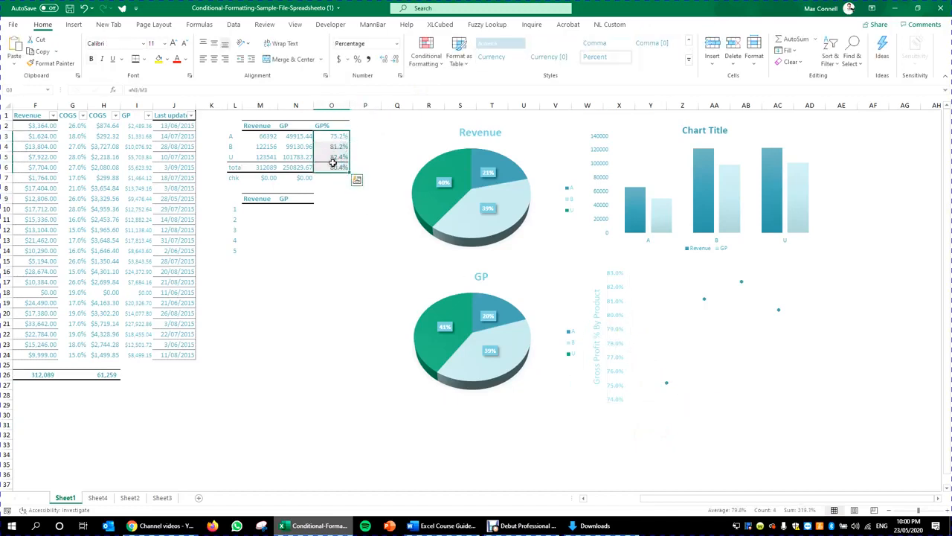
pyautogui.click(384, 58)
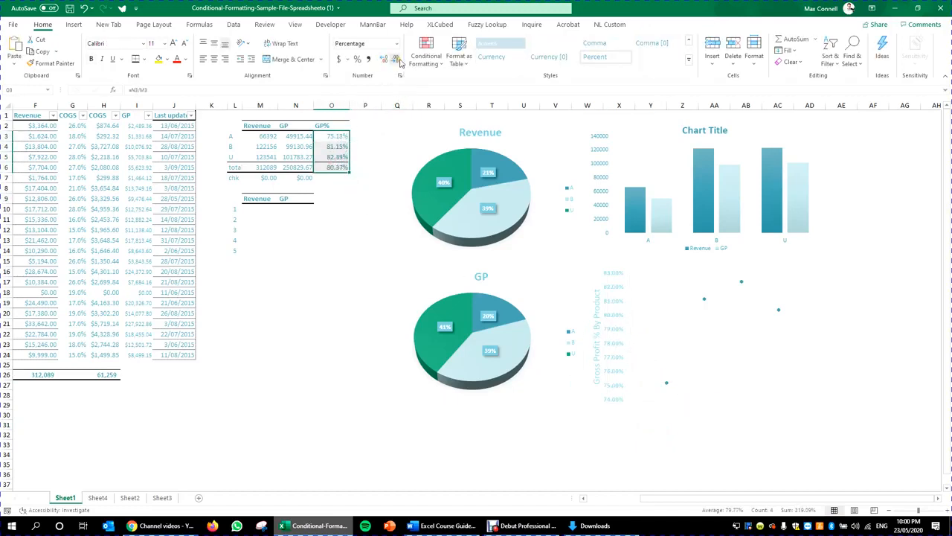
pyautogui.click(398, 60)
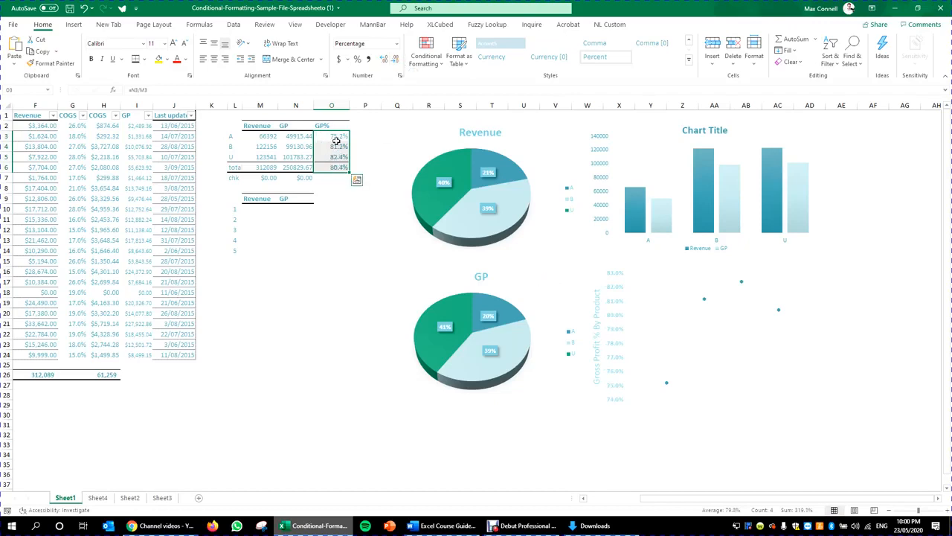
pyautogui.click(398, 63)
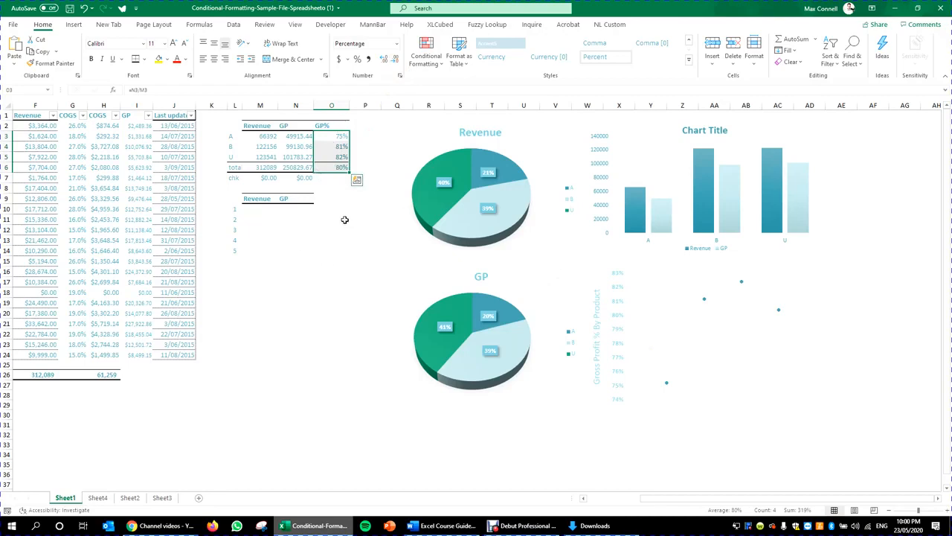
# Show the GP% values in O3:O6 with one decimal place
pyautogui.click(379, 66)
pyautogui.click(294, 340)
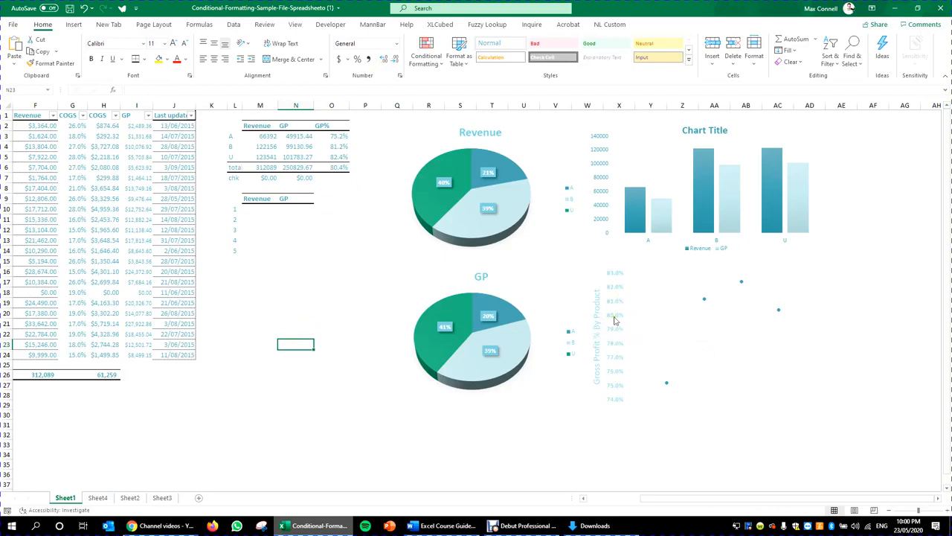
pyautogui.click(716, 435)
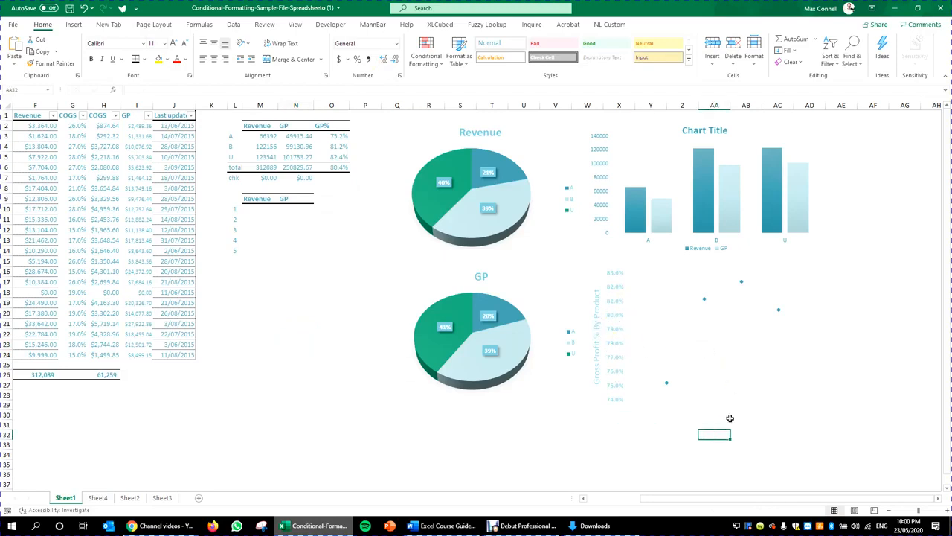
# Enlarge the Gross Profit % By Product scatter chart slightly from its lower-right corner
pyautogui.click(781, 406)
pyautogui.moveTo(826, 407); pyautogui.dragTo(833, 410)
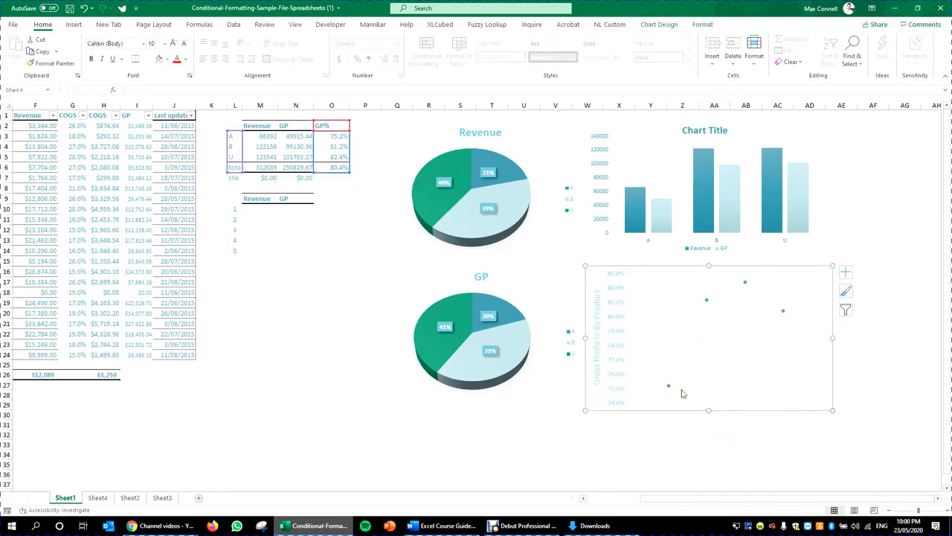
pyautogui.click(669, 387)
pyautogui.click(742, 453)
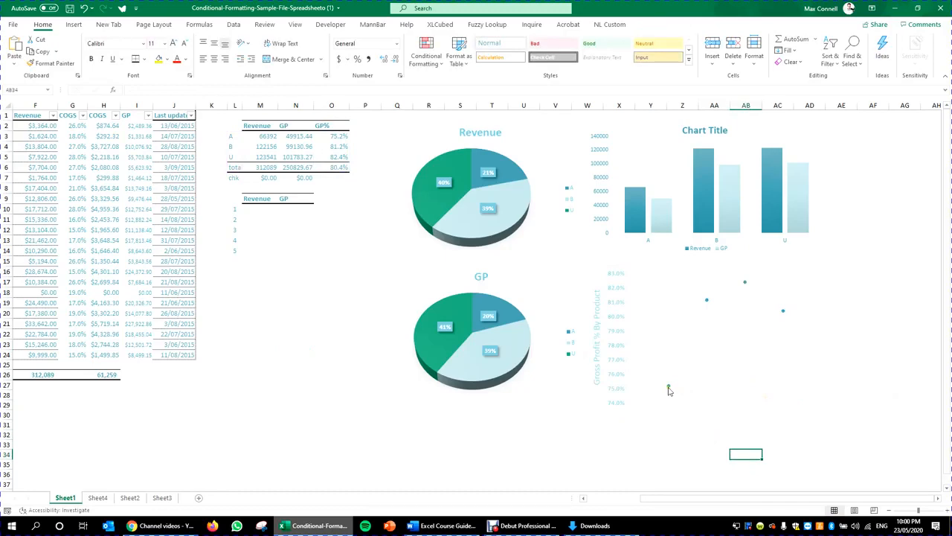
pyautogui.click(668, 387)
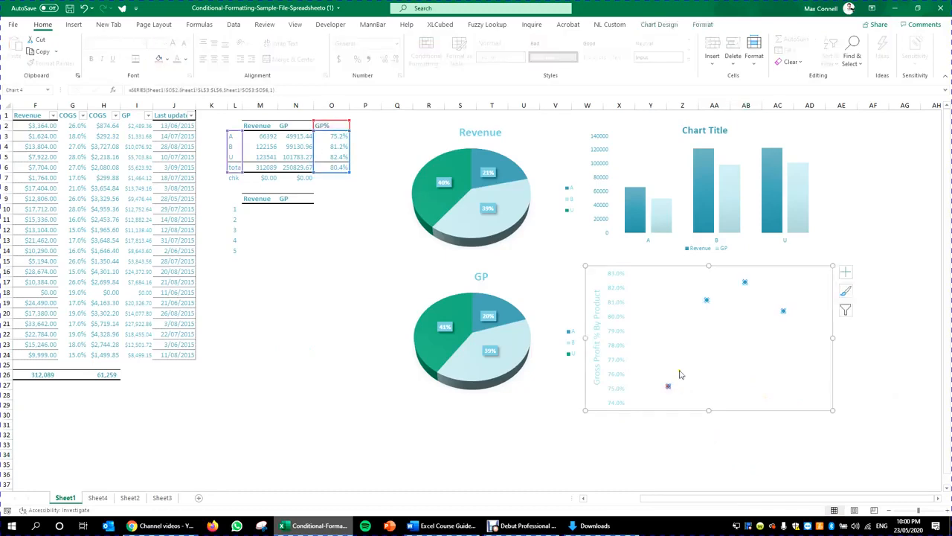
pyautogui.click(779, 456)
pyautogui.click(733, 473)
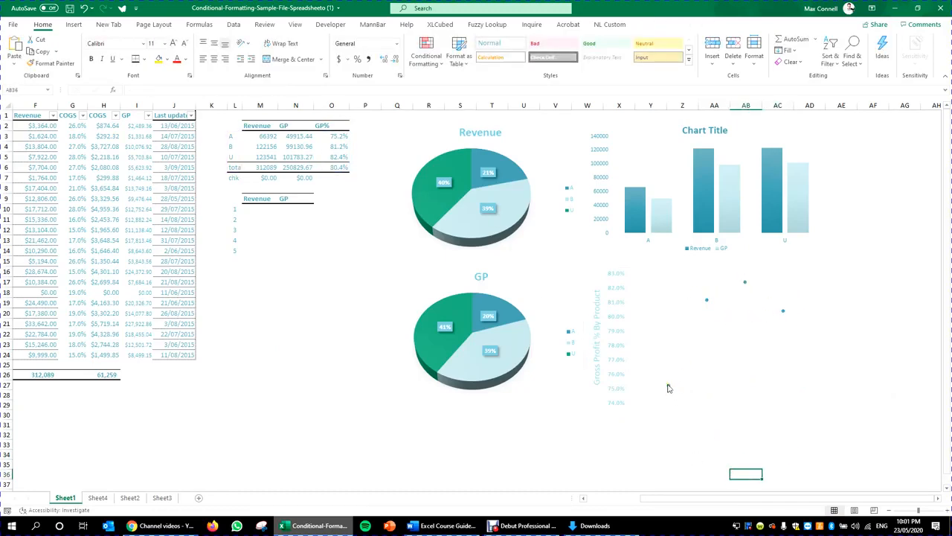
pyautogui.moveTo(667, 390)
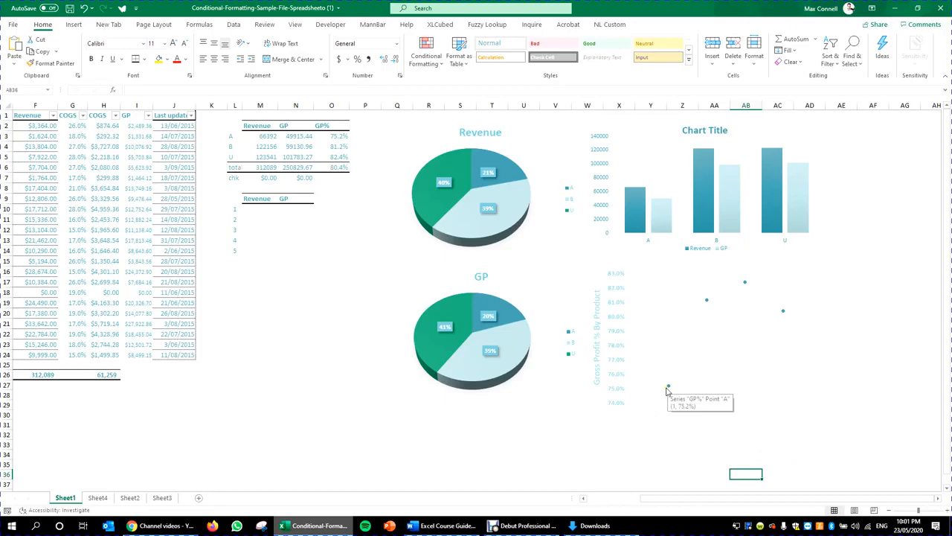
pyautogui.click(668, 389)
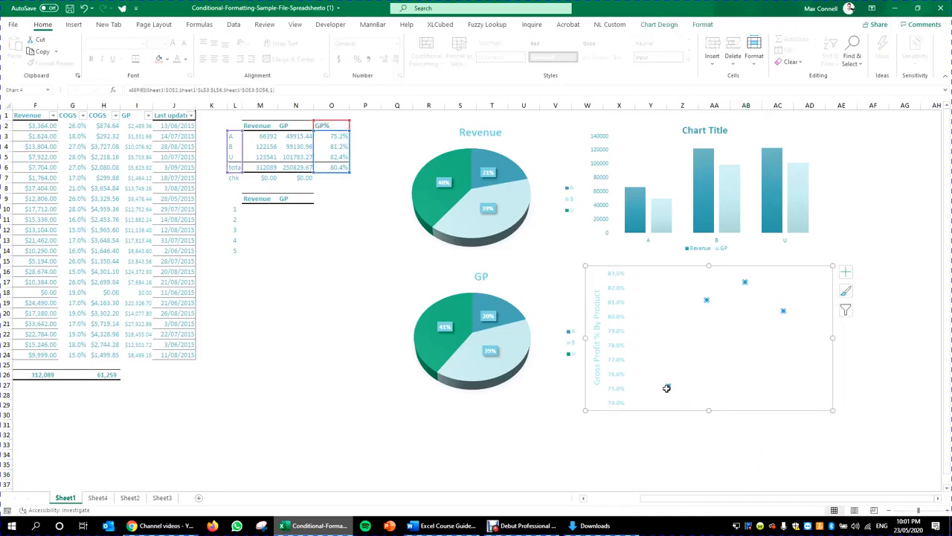
pyautogui.rightClick(667, 387)
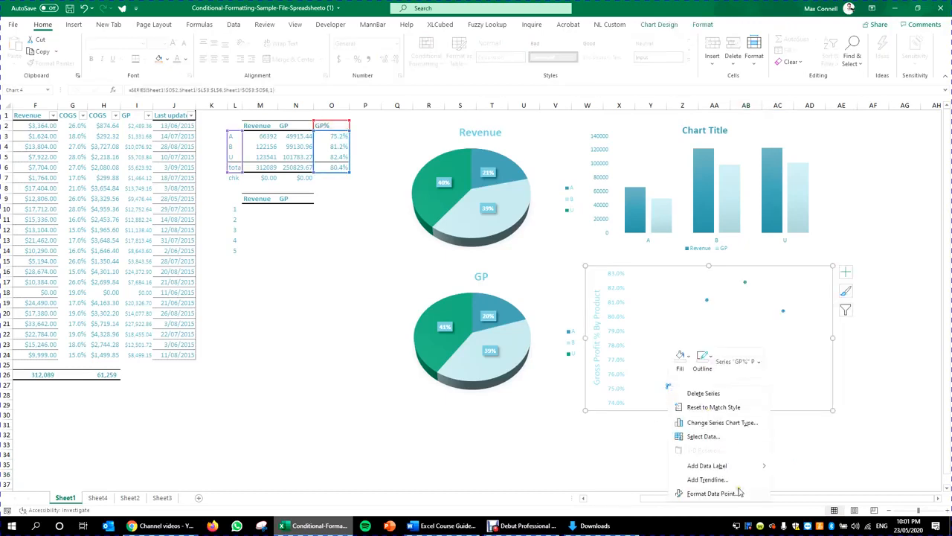
pyautogui.click(871, 454)
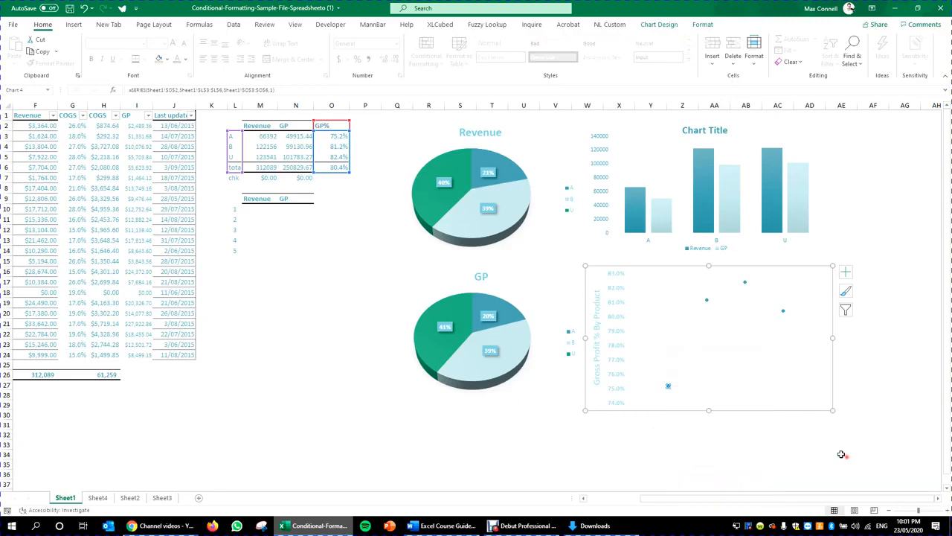
# Try adding default data labels to the scatter chart's GP% series
pyautogui.click(707, 301)
pyautogui.rightClick(706, 300)
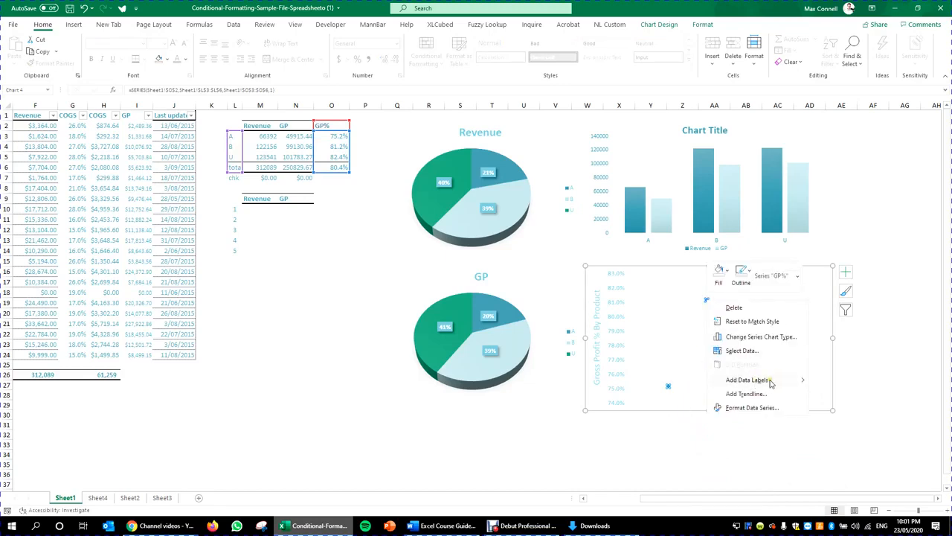
pyautogui.click(770, 380)
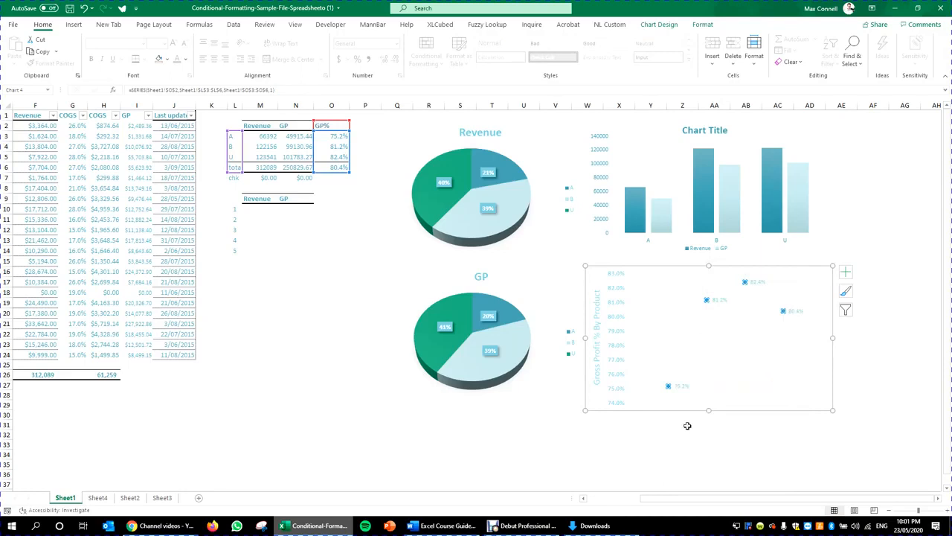
pyautogui.hotkey('ctrl', 'z')
# Add data labels above the points of the scatter chart's GP% series
pyautogui.click(658, 24)
pyautogui.click(18, 56)
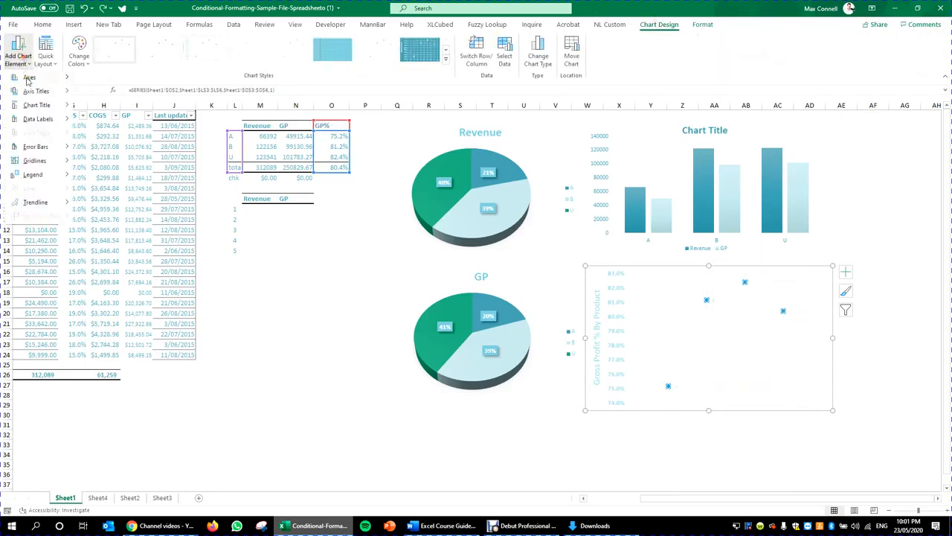
pyautogui.moveTo(46, 119)
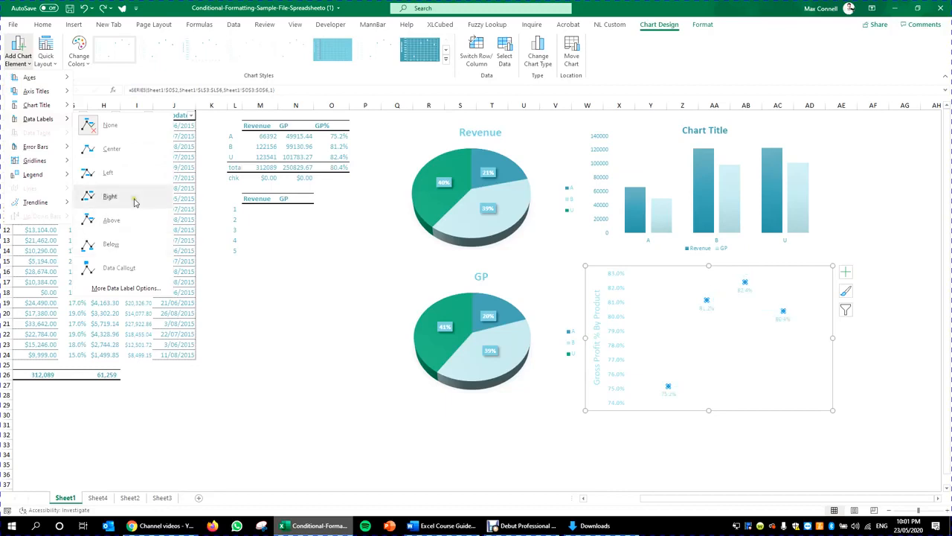
pyautogui.click(115, 221)
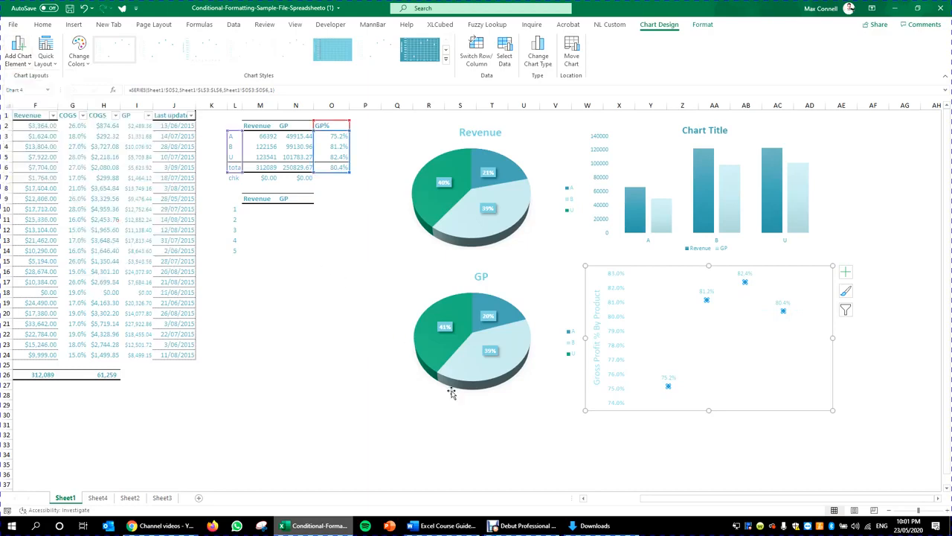
pyautogui.click(691, 443)
pyautogui.click(709, 445)
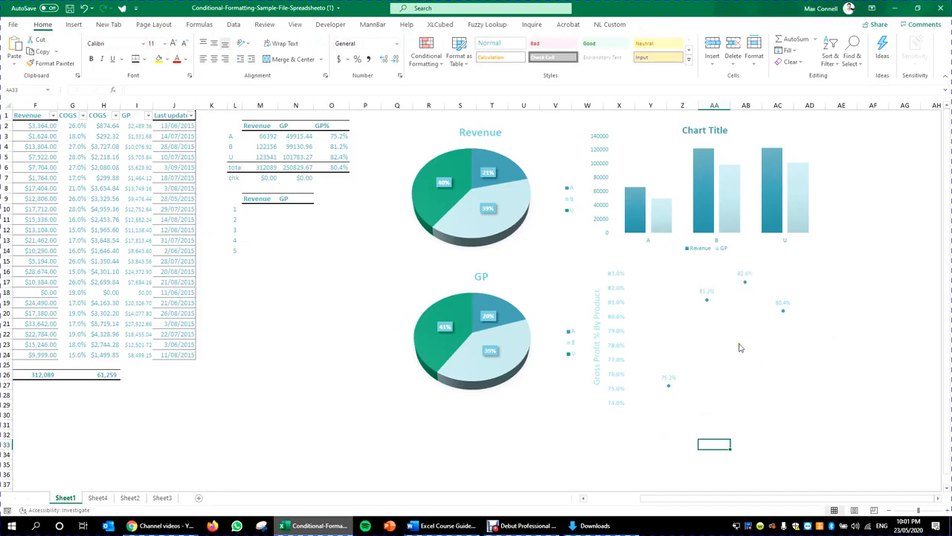
# Open the formatting options for the scatter chart's data labels and bring the whole chart into view
pyautogui.click(702, 416)
pyautogui.click(670, 377)
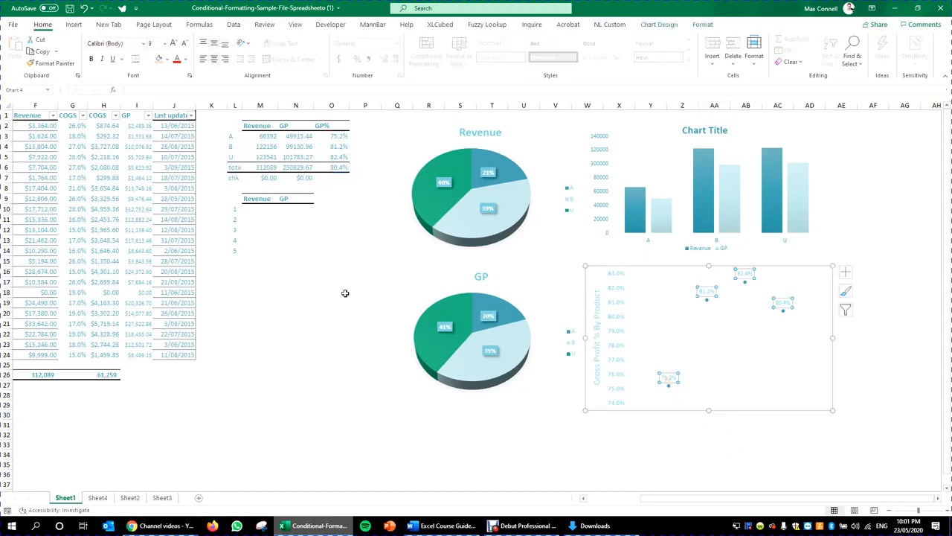
pyautogui.rightClick(676, 380)
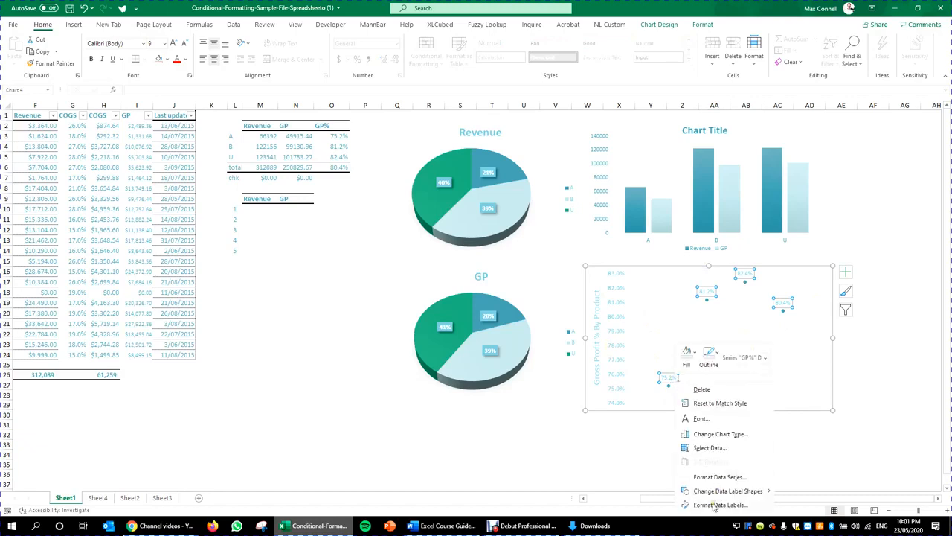
pyautogui.click(718, 505)
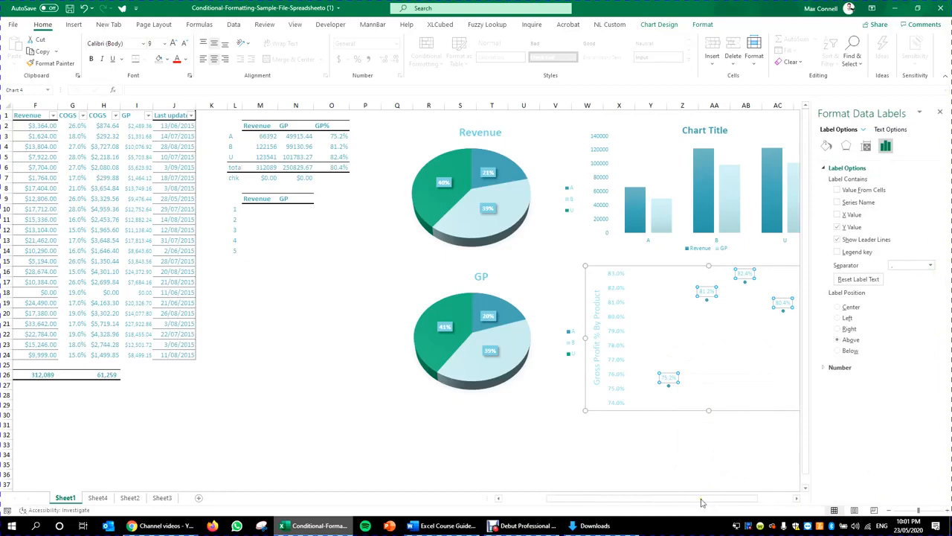
pyautogui.moveTo(703, 498); pyautogui.dragTo(730, 497)
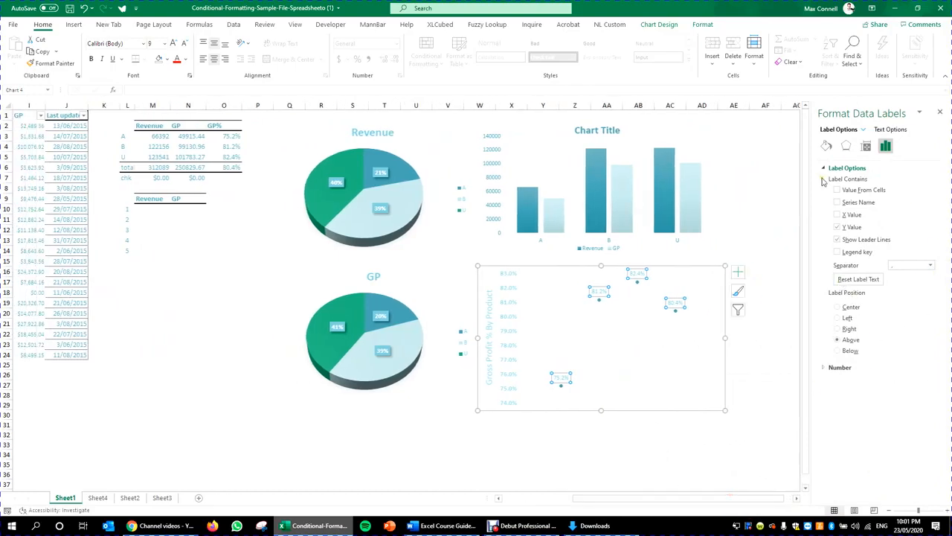
# Try the Y Value, Series Name and Value From Cells options for the contents of the scatter chart's data labels
pyautogui.click(846, 230)
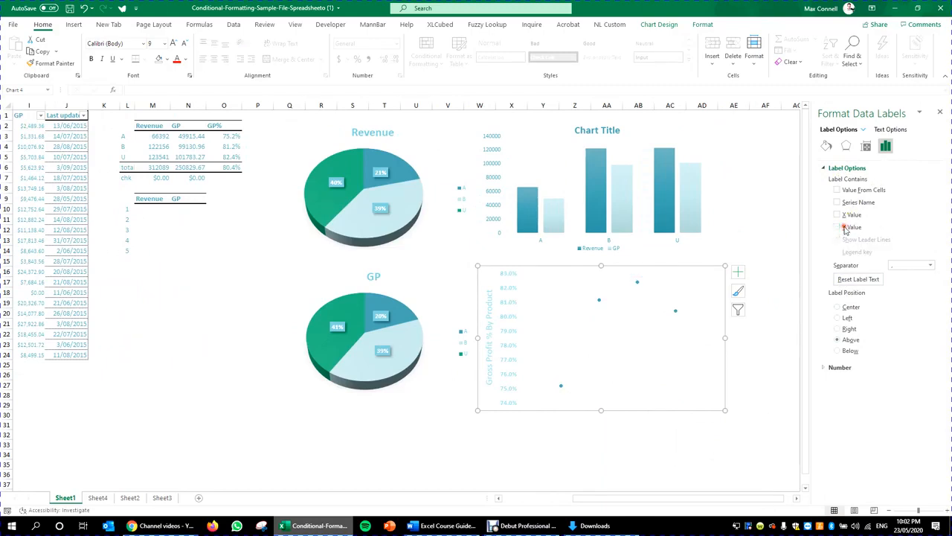
pyautogui.click(845, 230)
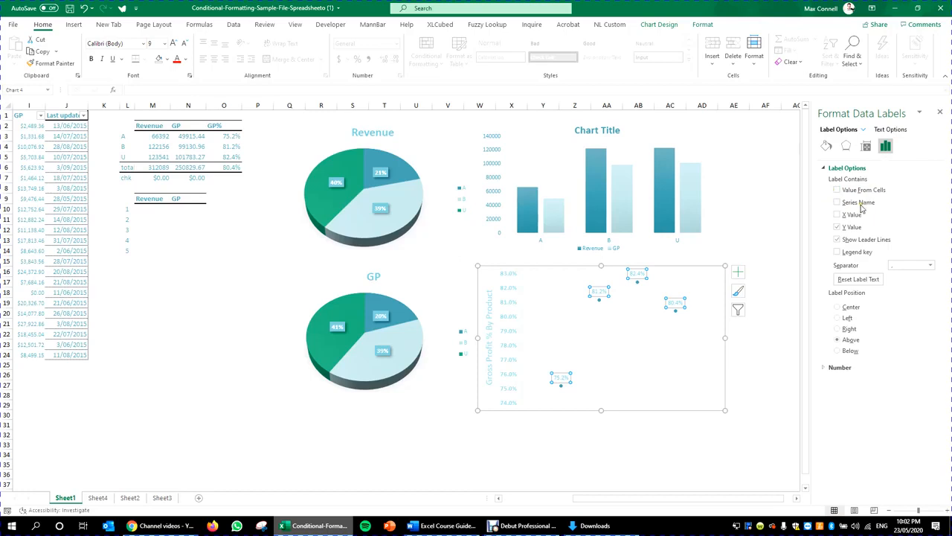
pyautogui.click(859, 203)
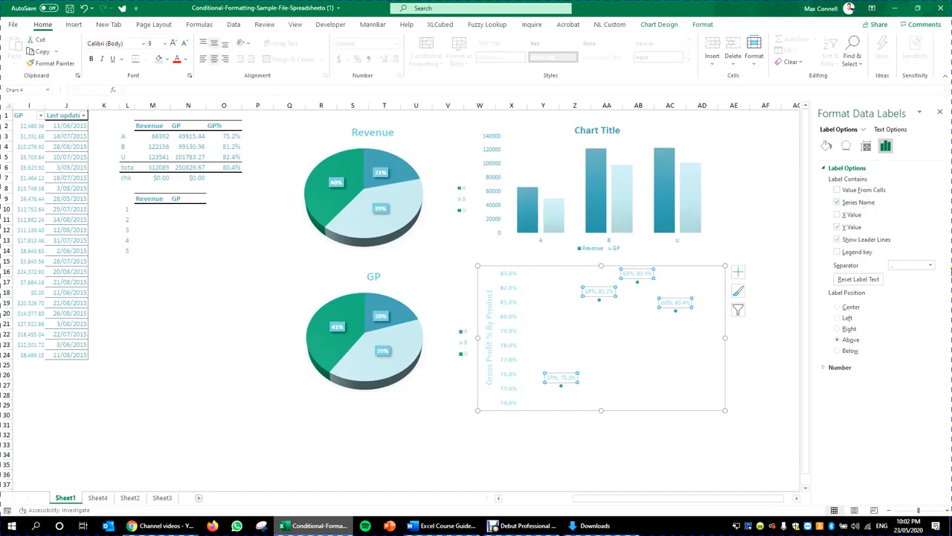
pyautogui.click(864, 203)
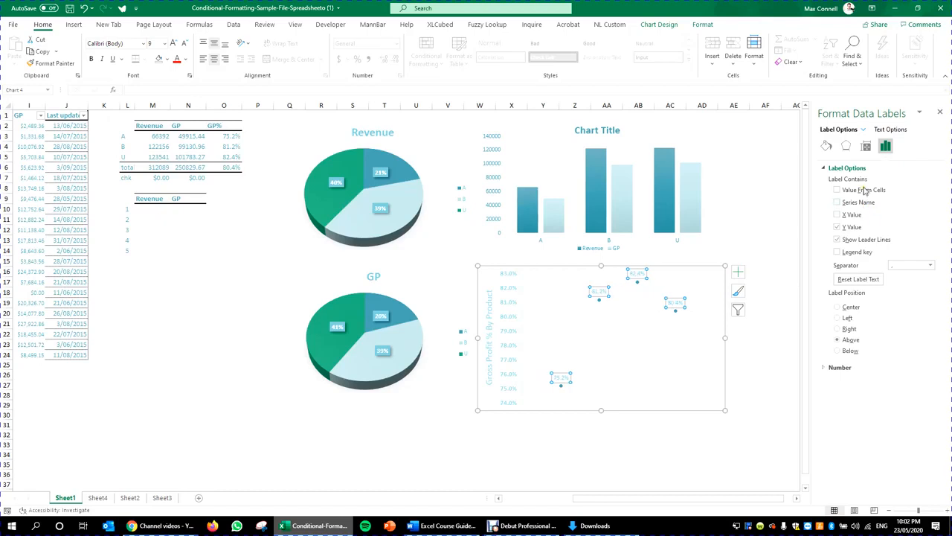
pyautogui.click(866, 190)
pyautogui.click(744, 334)
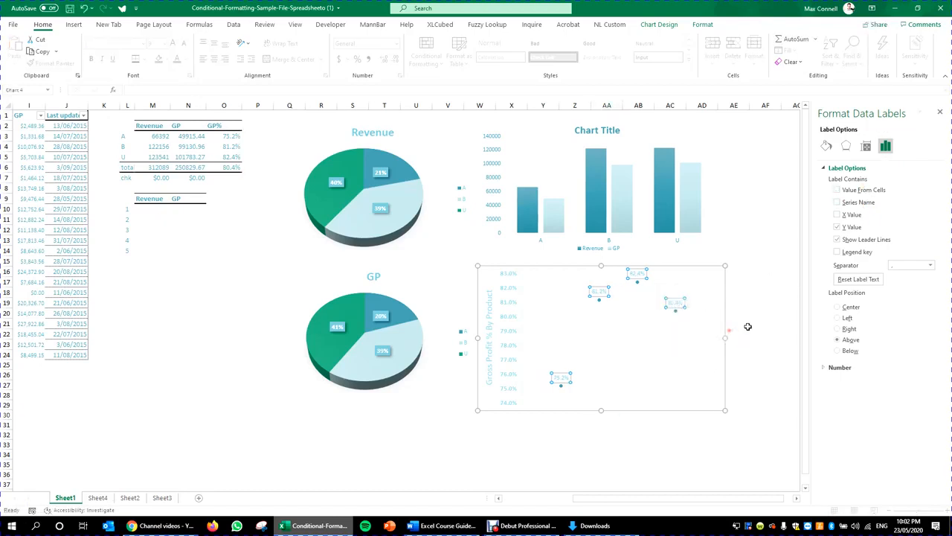
# Include the X Value in the scatter chart's data labels so each point shows its product name
pyautogui.click(841, 216)
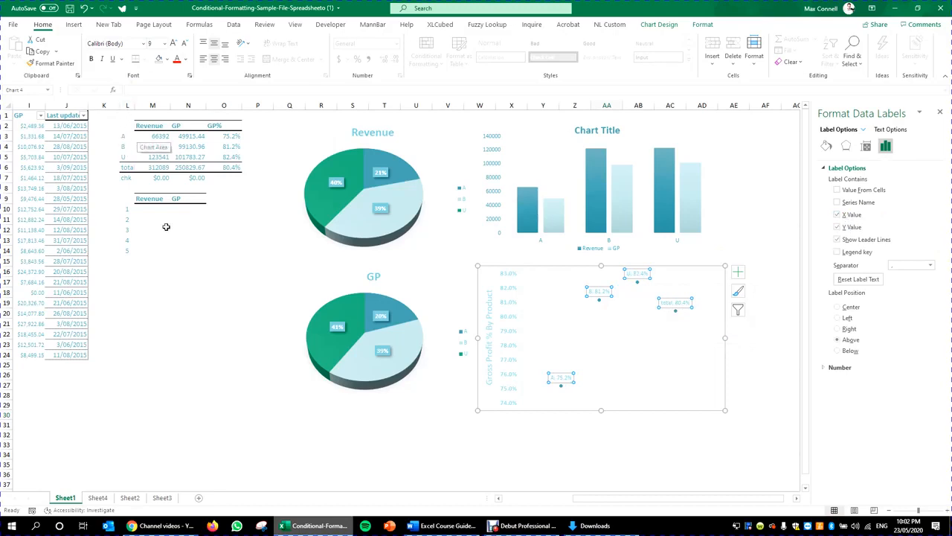
pyautogui.click(659, 444)
pyautogui.moveTo(698, 465); pyautogui.dragTo(700, 472)
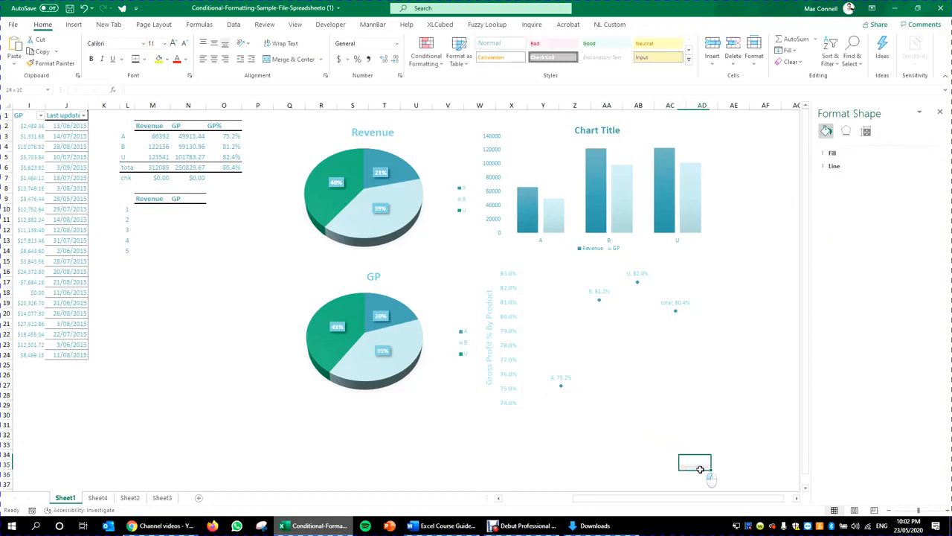
pyautogui.click(704, 400)
pyautogui.click(719, 410)
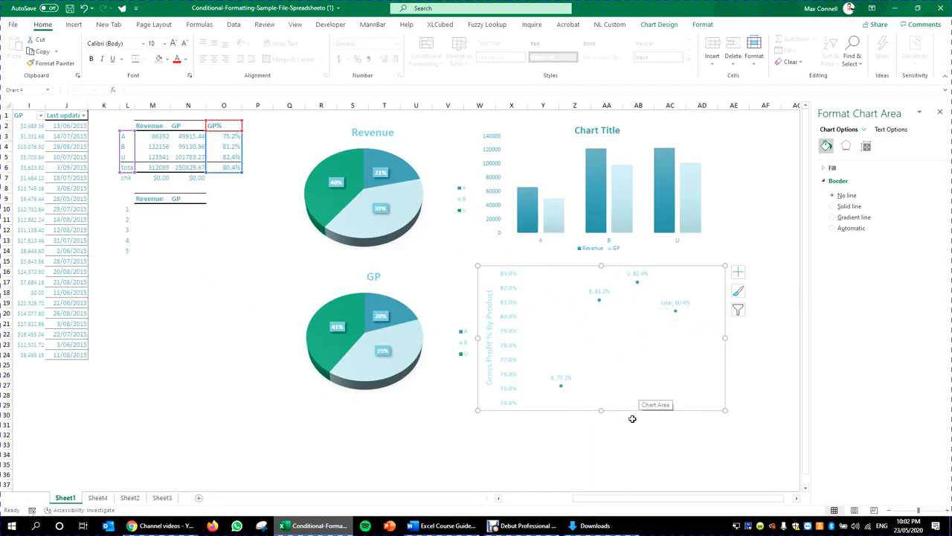
# Widen column L slightly and change the label in L6 to "Total"
pyautogui.click(188, 291)
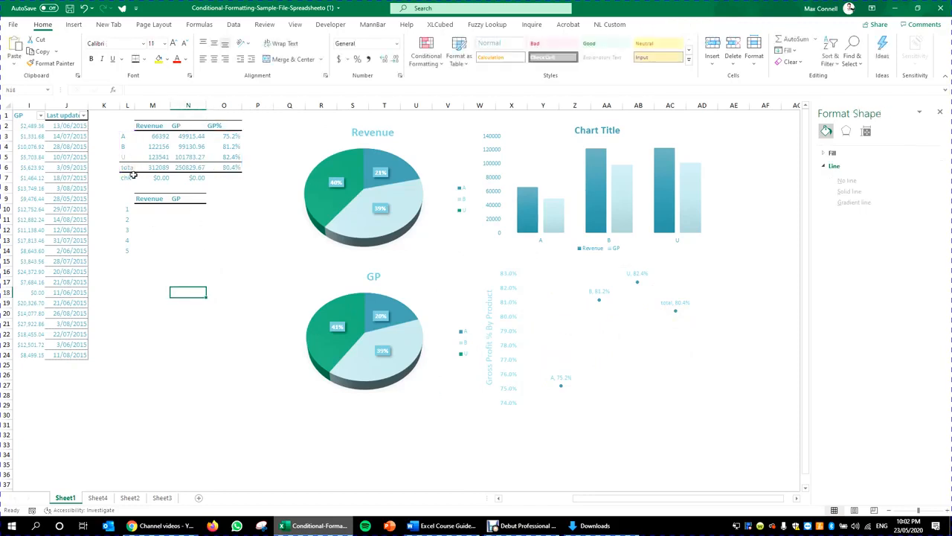
pyautogui.moveTo(135, 104); pyautogui.dragTo(142, 105)
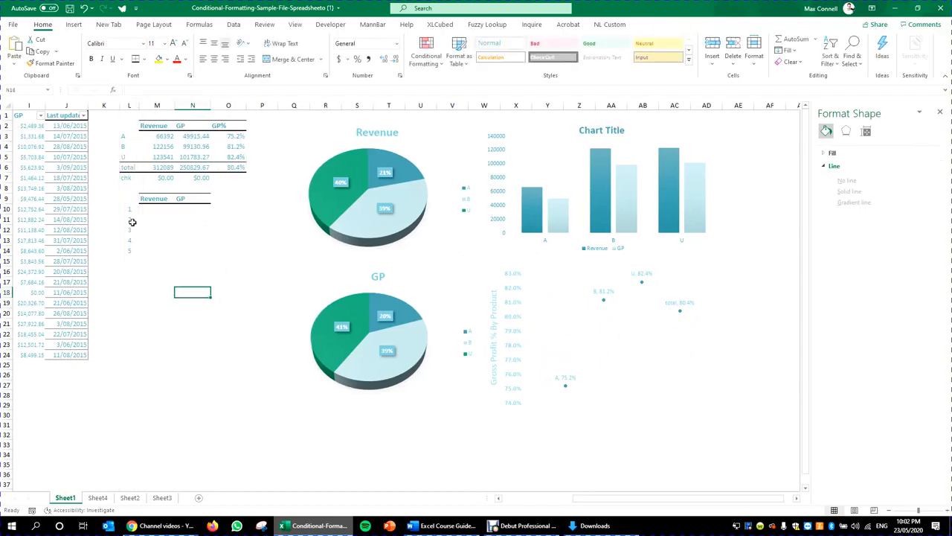
pyautogui.click(134, 170)
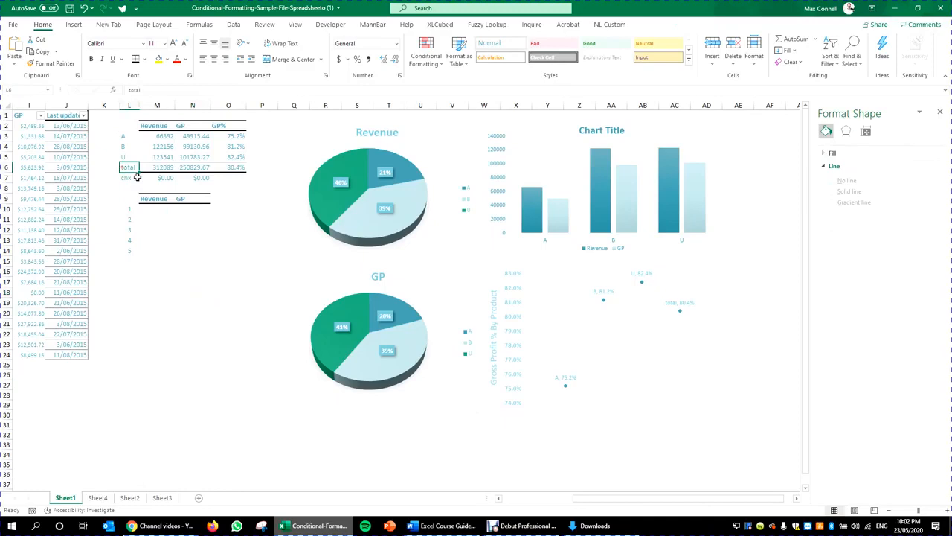
pyautogui.write('Total')
pyautogui.hotkey('ctrl', 'Return')
pyautogui.click(666, 448)
pyautogui.click(621, 443)
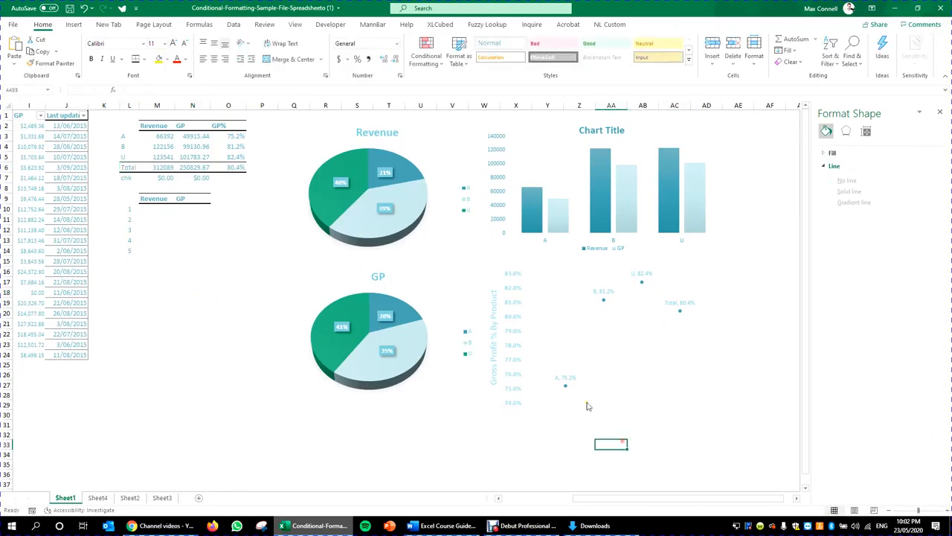
pyautogui.click(610, 426)
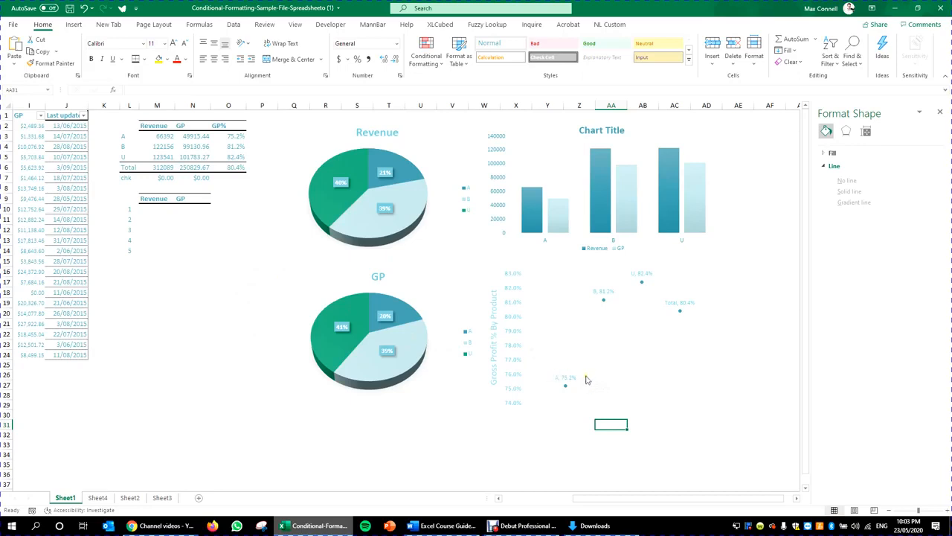
pyautogui.moveTo(582, 442); pyautogui.dragTo(580, 434)
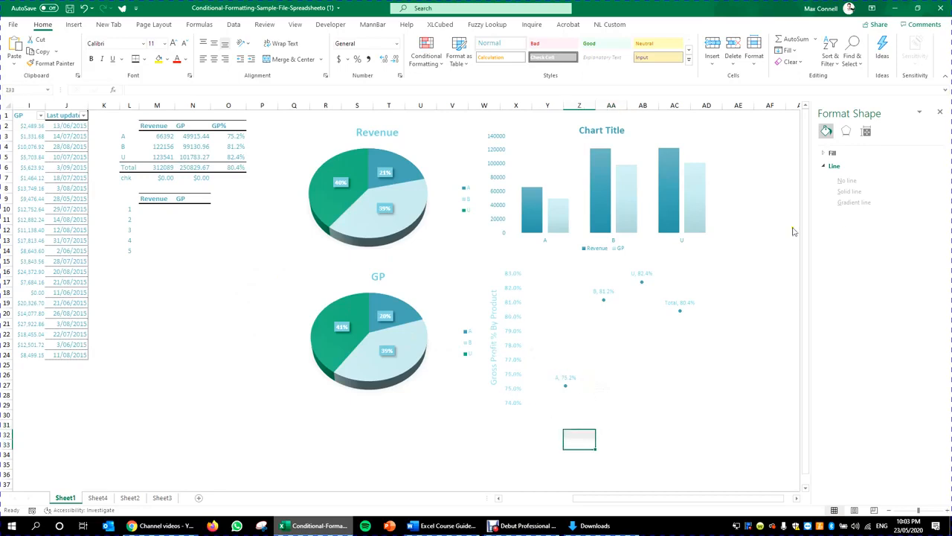
pyautogui.click(633, 432)
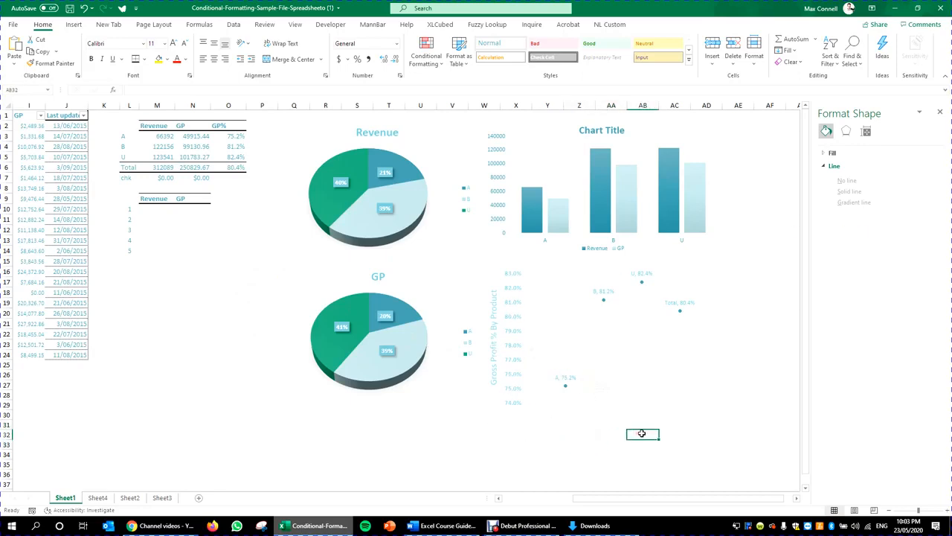
# Set the scatter chart's data labels to font size 12 and make them bold
pyautogui.click(566, 377)
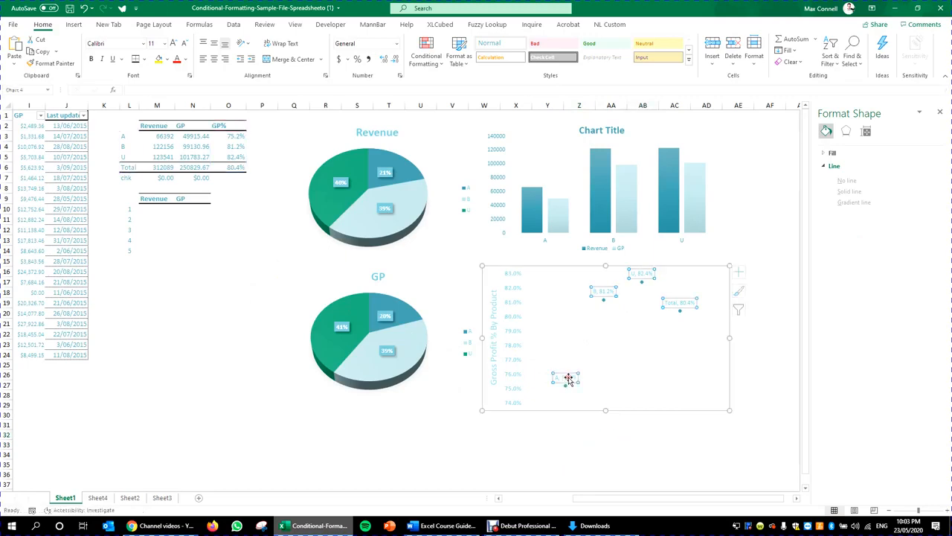
pyautogui.click(173, 43)
pyautogui.click(172, 43)
pyautogui.click(173, 43)
pyautogui.click(173, 43)
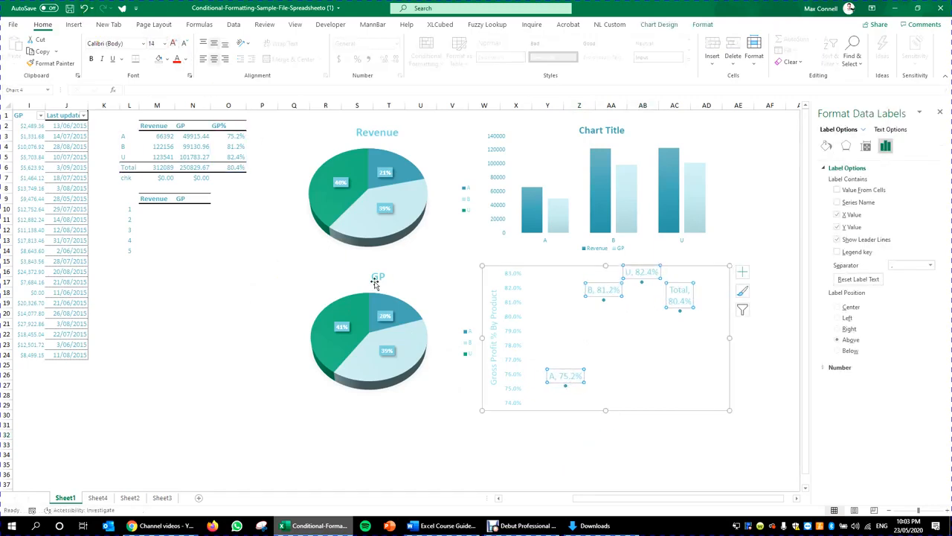
pyautogui.click(185, 43)
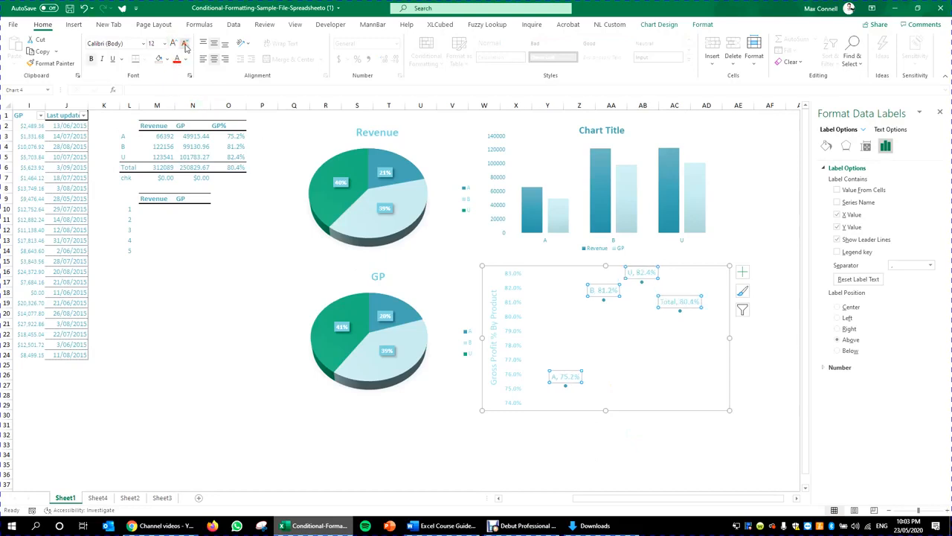
pyautogui.click(611, 434)
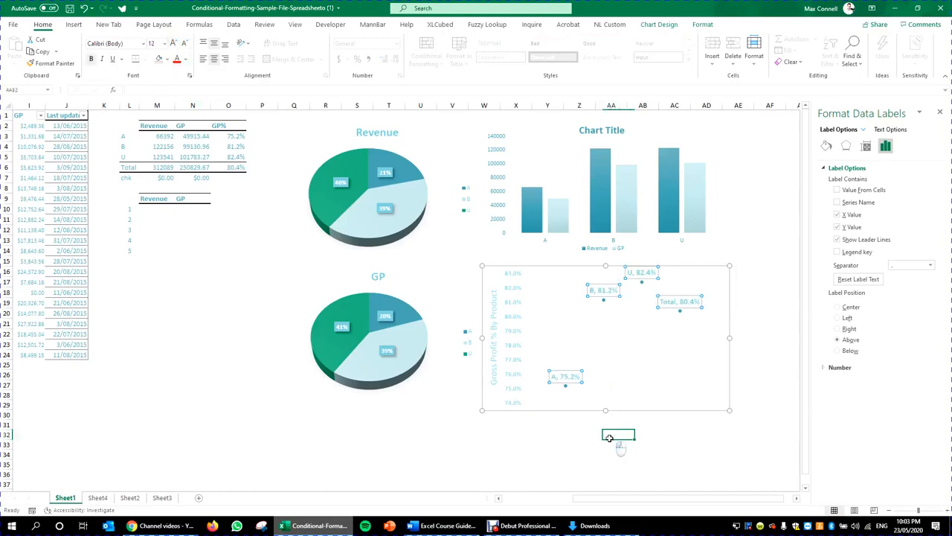
pyautogui.click(664, 454)
pyautogui.click(696, 394)
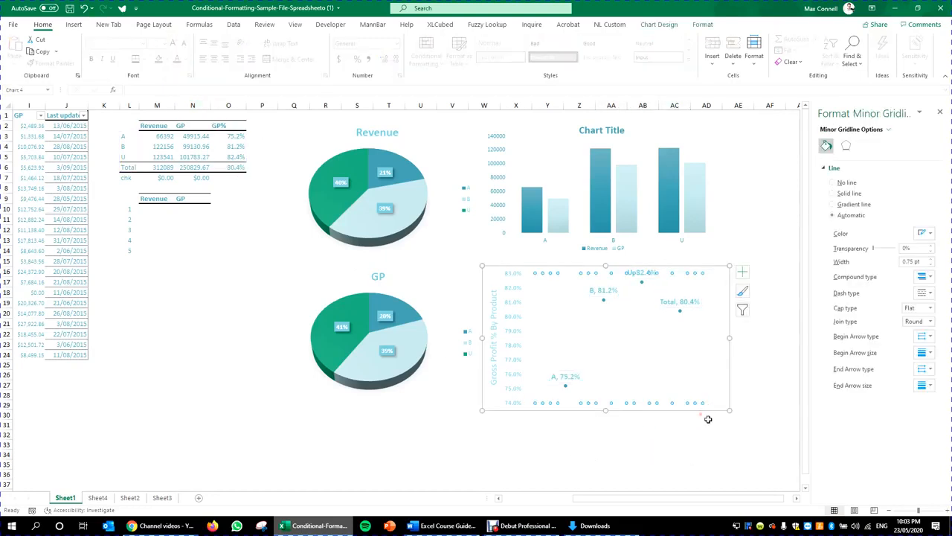
pyautogui.click(641, 432)
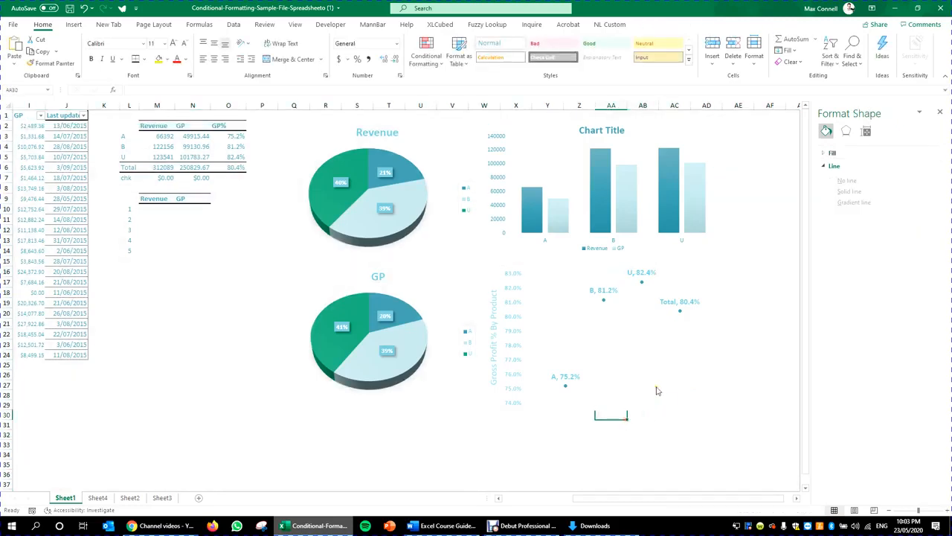
# Try adding a chart title above the scatter chart's plot and adjusting its position
pyautogui.click(651, 402)
pyautogui.click(648, 414)
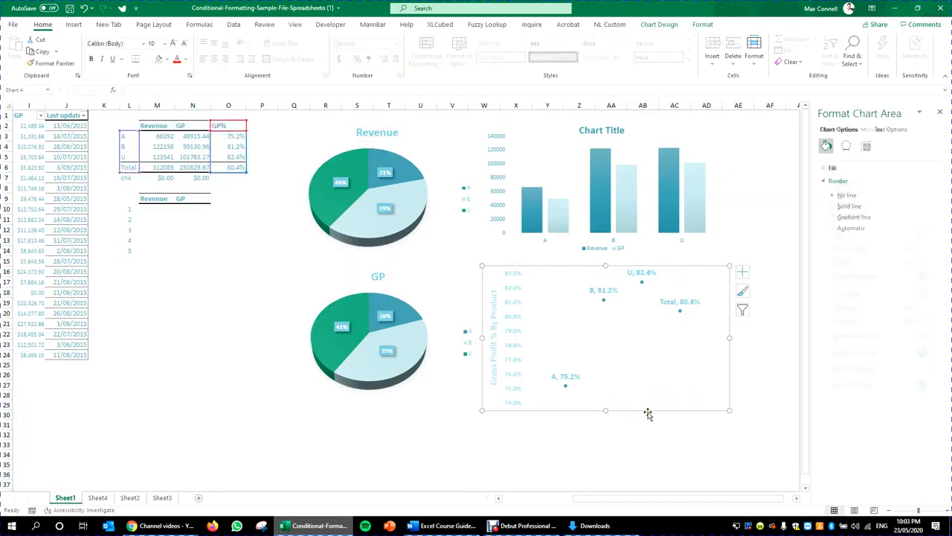
pyautogui.click(659, 24)
pyautogui.click(21, 52)
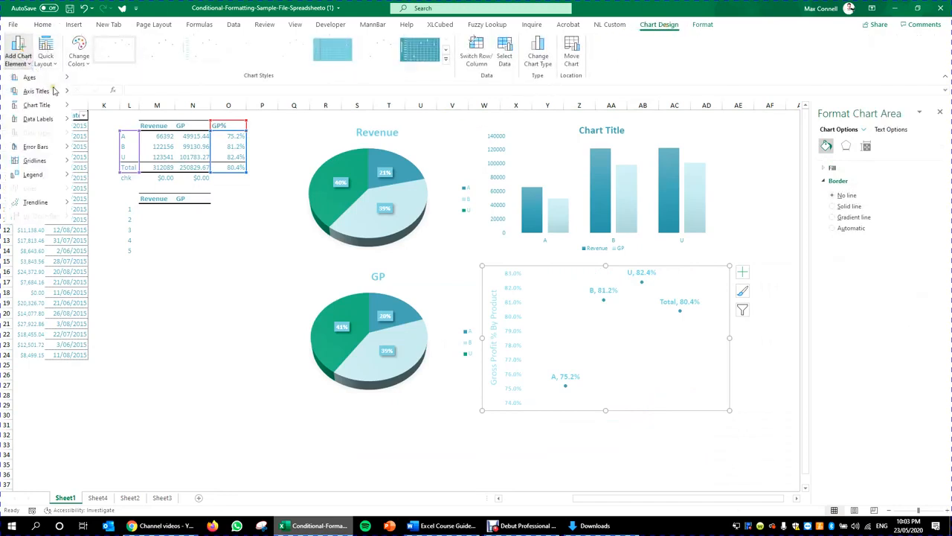
pyautogui.moveTo(44, 104)
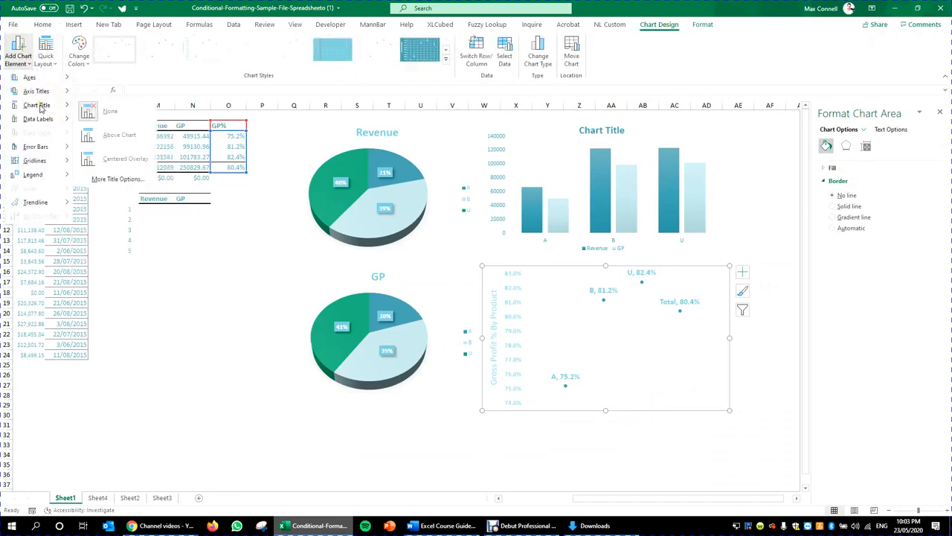
pyautogui.click(123, 138)
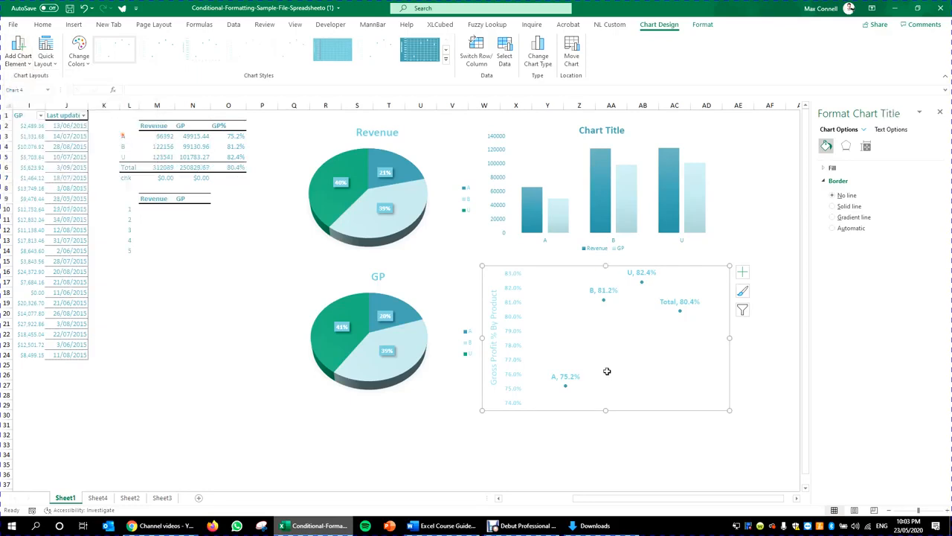
pyautogui.click(650, 372)
pyautogui.click(642, 349)
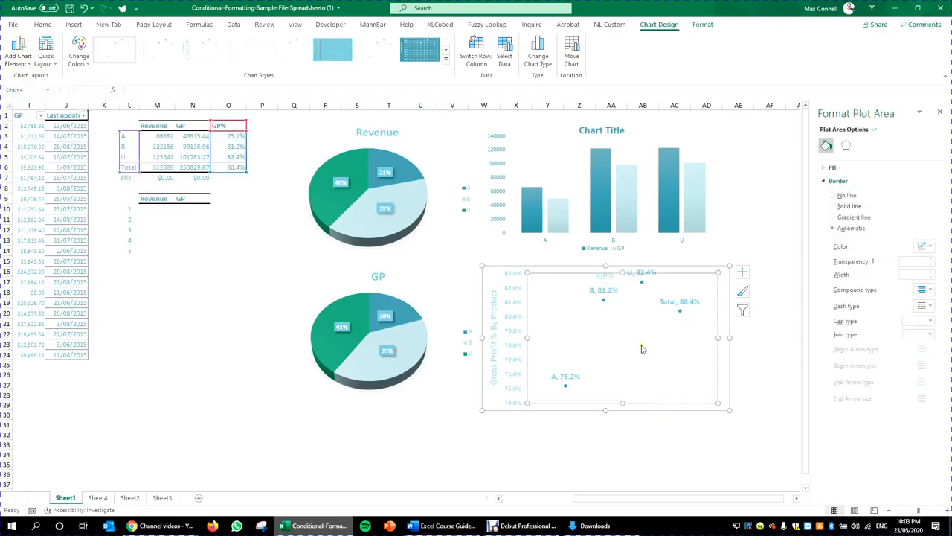
pyautogui.click(606, 275)
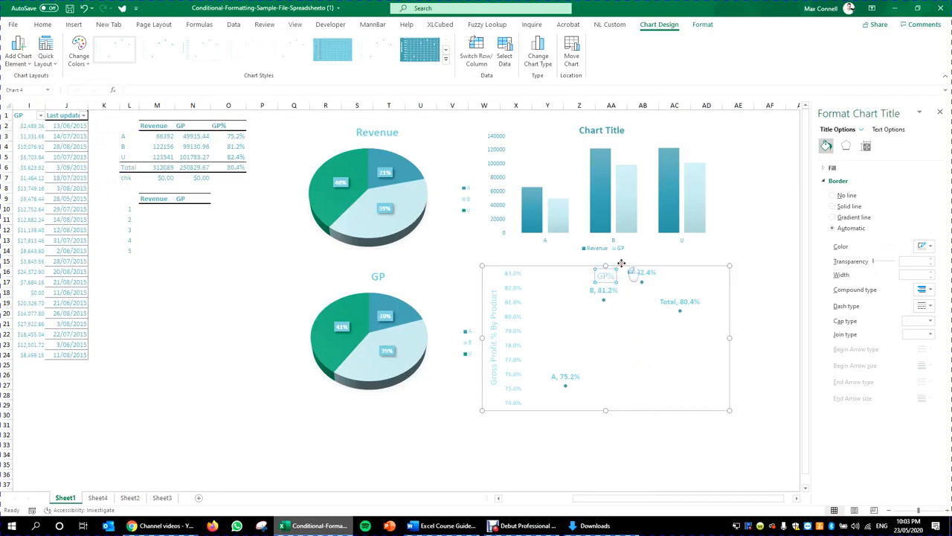
# Try lowering the upper edge of the scatter chart's plot area and making the whole chart slightly taller
pyautogui.click(678, 402)
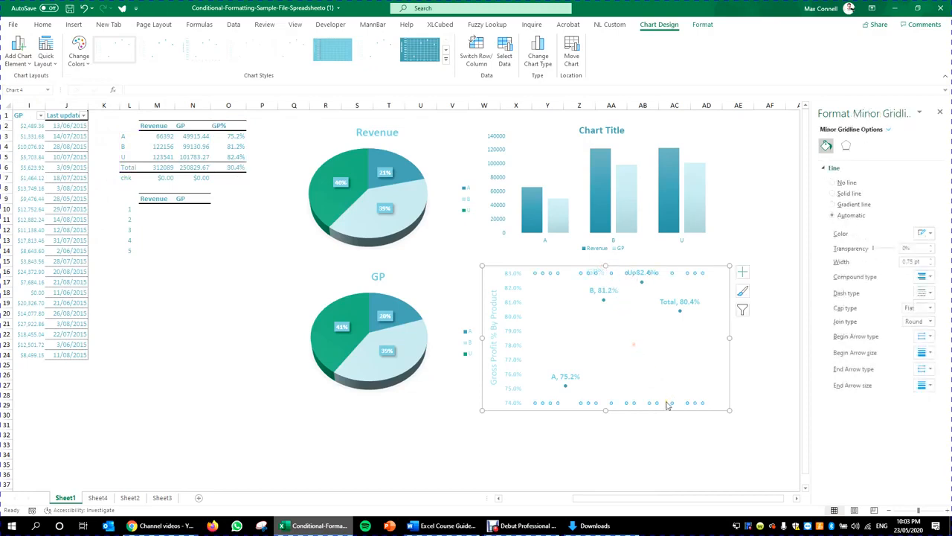
pyautogui.moveTo(623, 272)
pyautogui.mouseDown()
pyautogui.moveTo(623, 286)
pyautogui.moveTo(629, 282)
pyautogui.mouseUp()
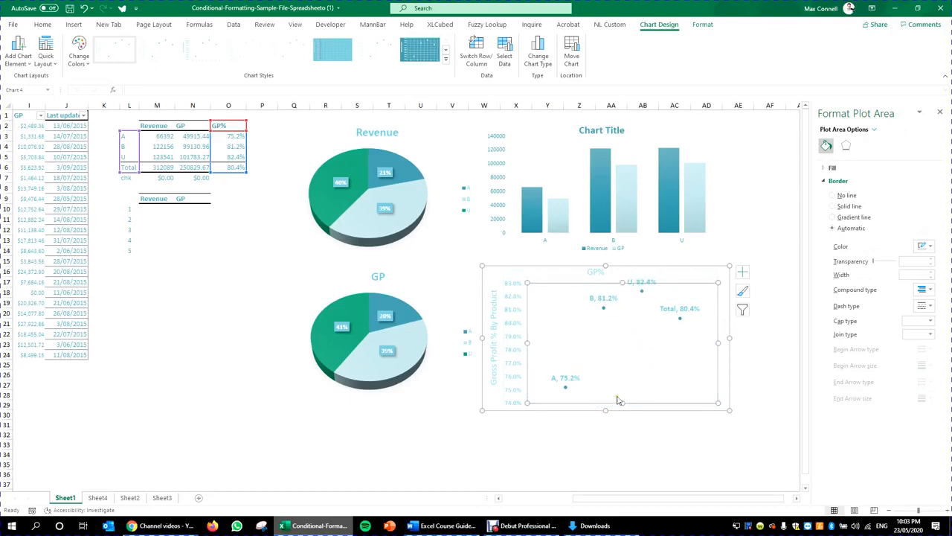
pyautogui.moveTo(609, 410); pyautogui.dragTo(608, 418)
# Try retitling the scatter chart "Gross Profit" and shifting its vertical axis title slightly down
pyautogui.click(599, 277)
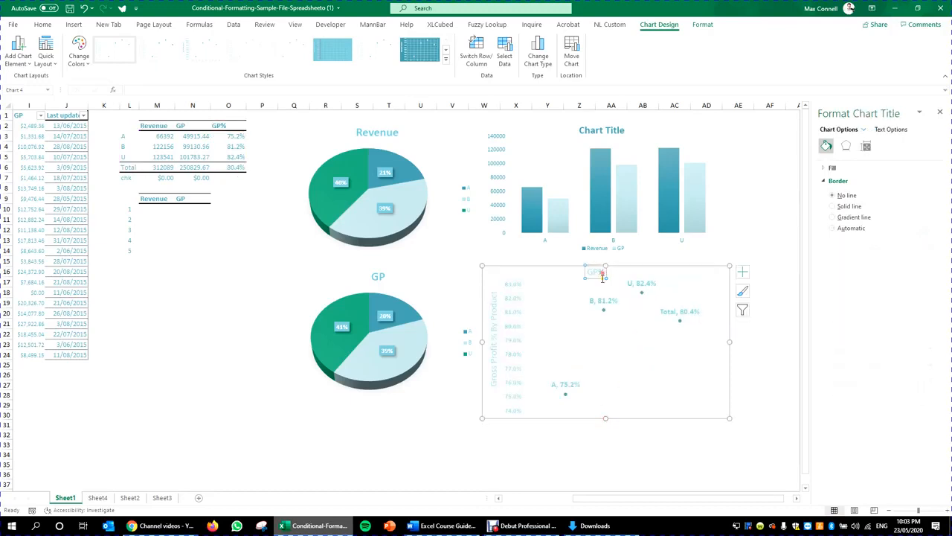
pyautogui.moveTo(600, 278); pyautogui.dragTo(614, 278)
pyautogui.click(613, 273)
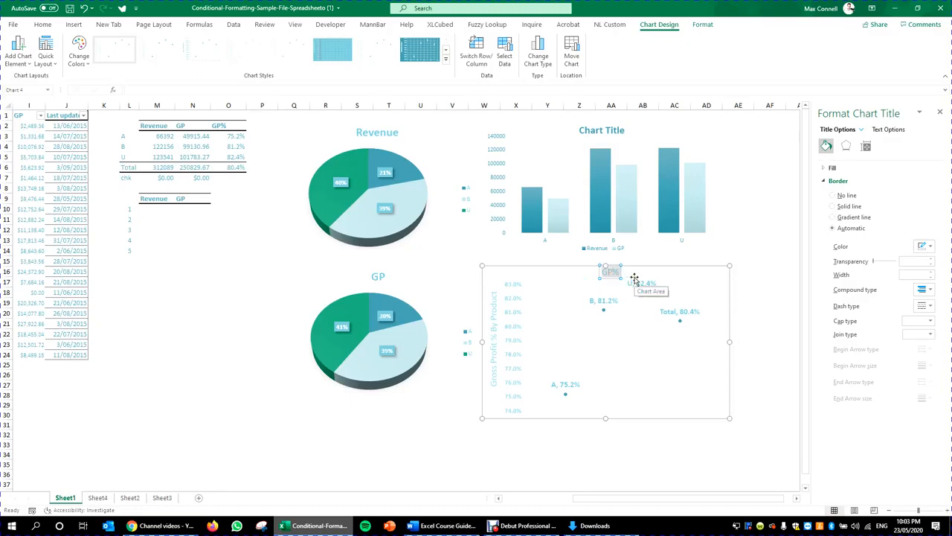
pyautogui.write('Gor')
pyautogui.write('ss Profiut')
pyautogui.press('BackSpace')
pyautogui.press('BackSpace')
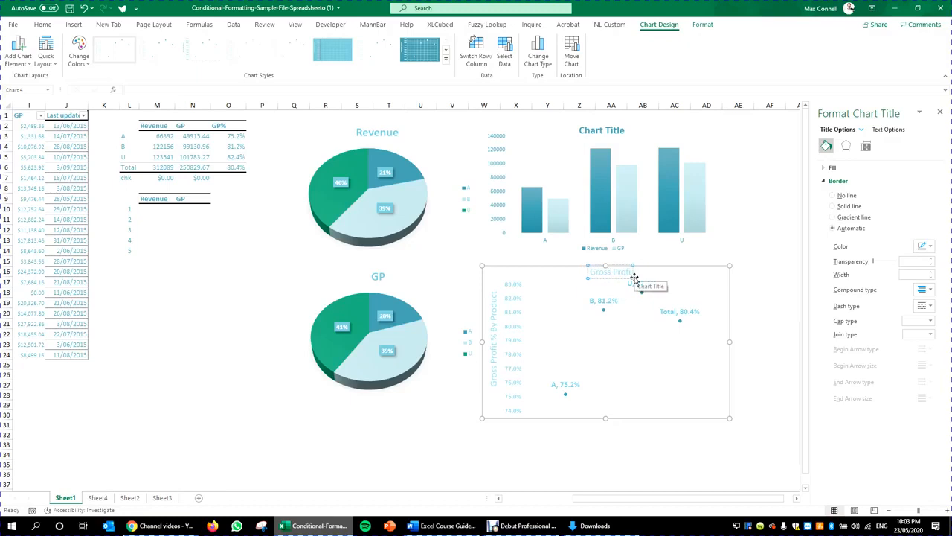
pyautogui.write('t')
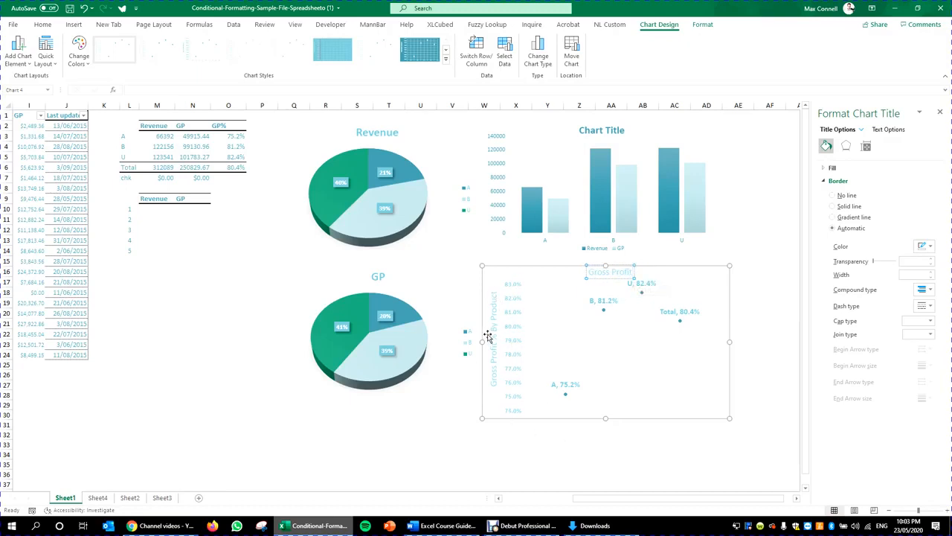
pyautogui.click(493, 313)
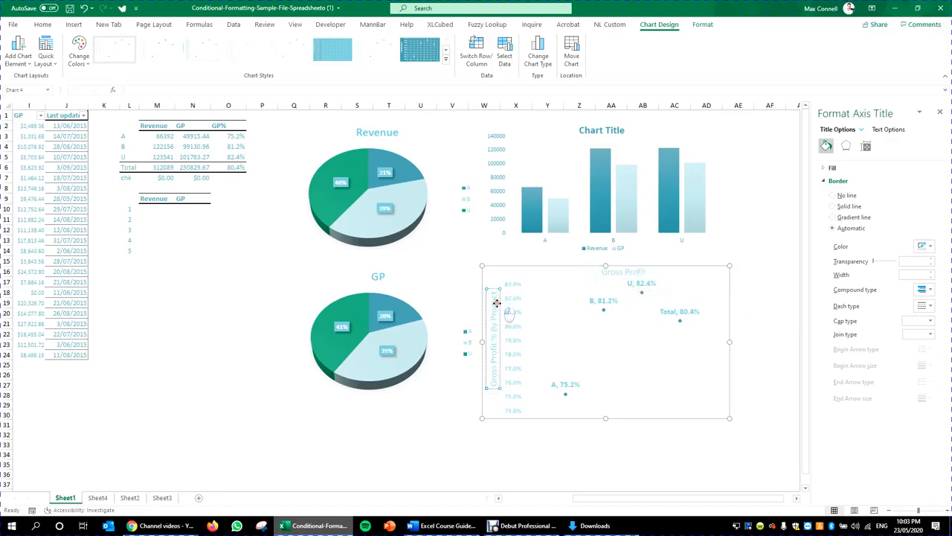
pyautogui.moveTo(497, 305); pyautogui.dragTo(497, 310)
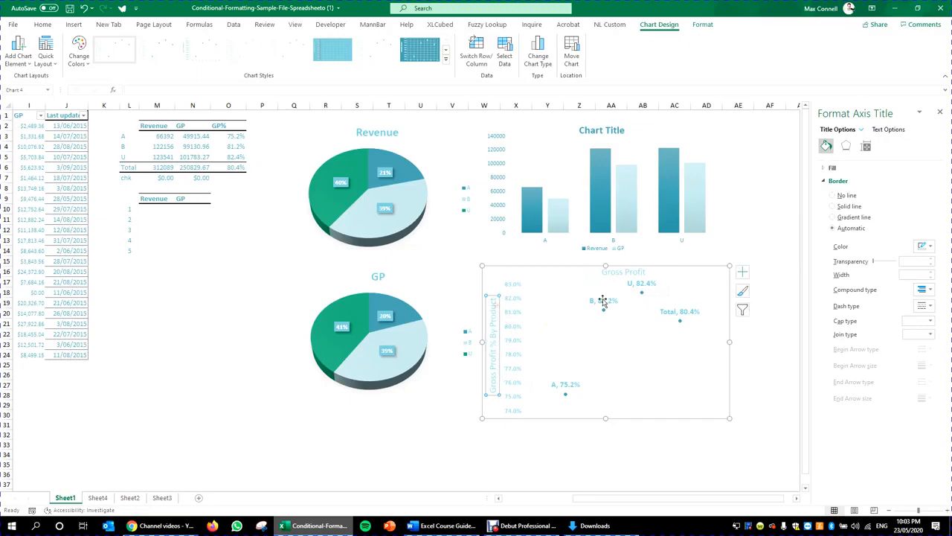
# Undo the scatter chart's title, plot area, chart height and axis title changes, keeping the bold data labels
pyautogui.click(643, 463)
pyautogui.hotkey('ctrl', 'z')
pyautogui.hotkey('ctrl', 'z')
pyautogui.hotkey('ctrl', 'z')
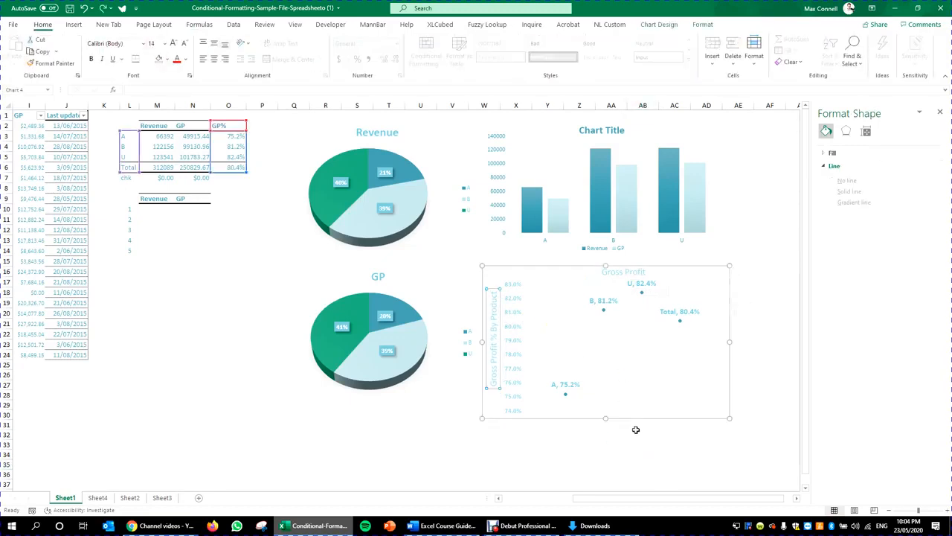
pyautogui.hotkey('ctrl', 'z')
pyautogui.hotkey('ctrl', 'z')
pyautogui.hotkey('ctrl', 'z')
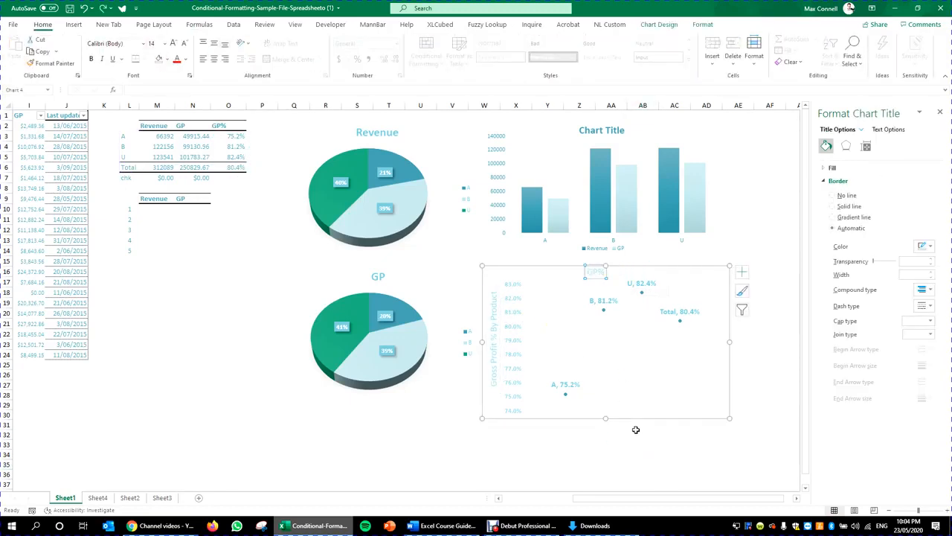
pyautogui.hotkey('ctrl', 'z')
pyautogui.hotkey('ctrl', 'z')
pyautogui.hotkey('ctrl', 'z')
pyautogui.hotkey('ctrl', 'z')
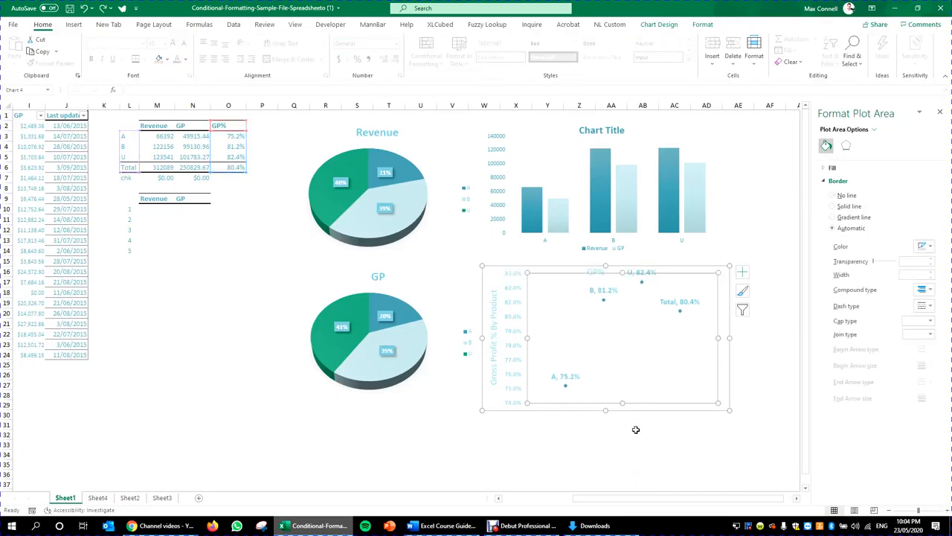
pyautogui.hotkey('ctrl', 'z')
pyautogui.hotkey('ctrl', 'z')
pyautogui.hotkey('ctrl', 'z')
pyautogui.hotkey('ctrl', 'z')
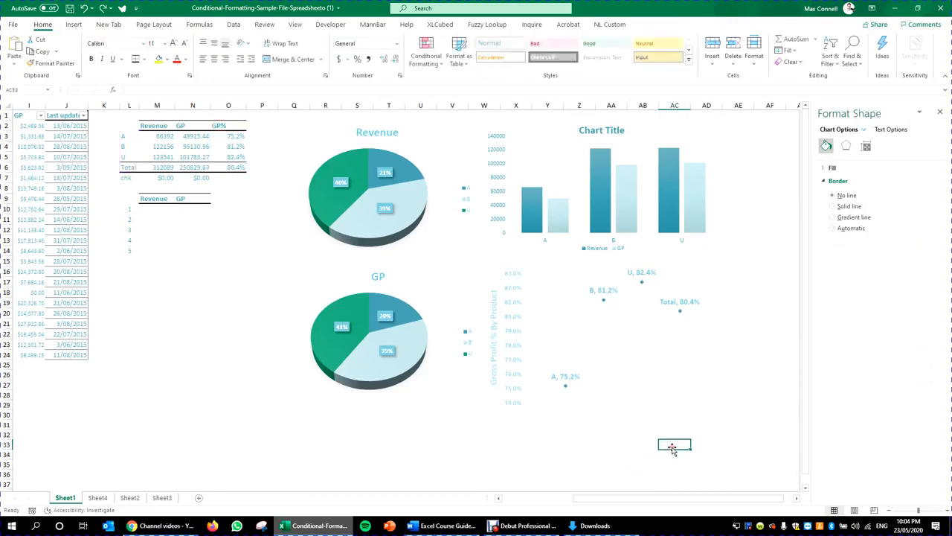
# Move the scatter chart slightly to the right and adjust the placement of the GP pie chart beside it
pyautogui.moveTo(654, 413); pyautogui.dragTo(664, 411)
pyautogui.click(631, 446)
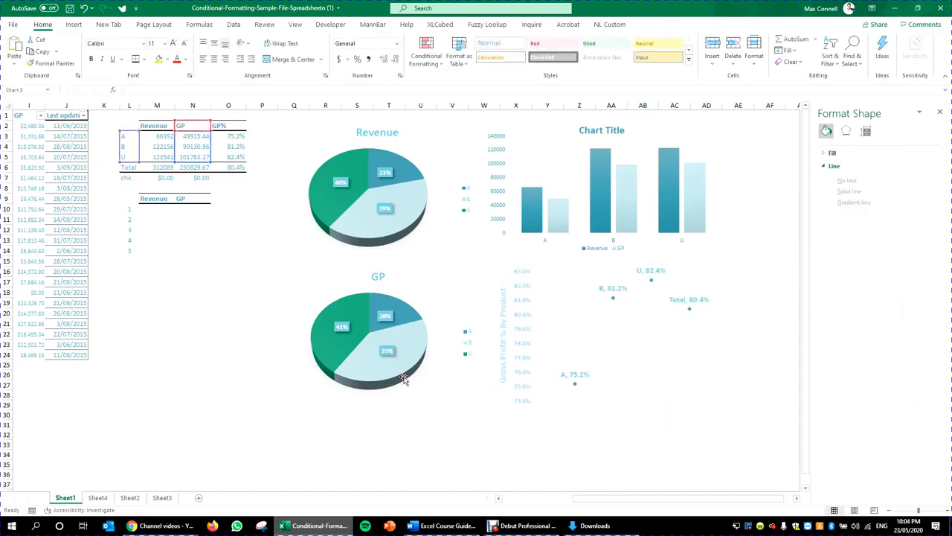
pyautogui.moveTo(439, 407); pyautogui.dragTo(470, 404)
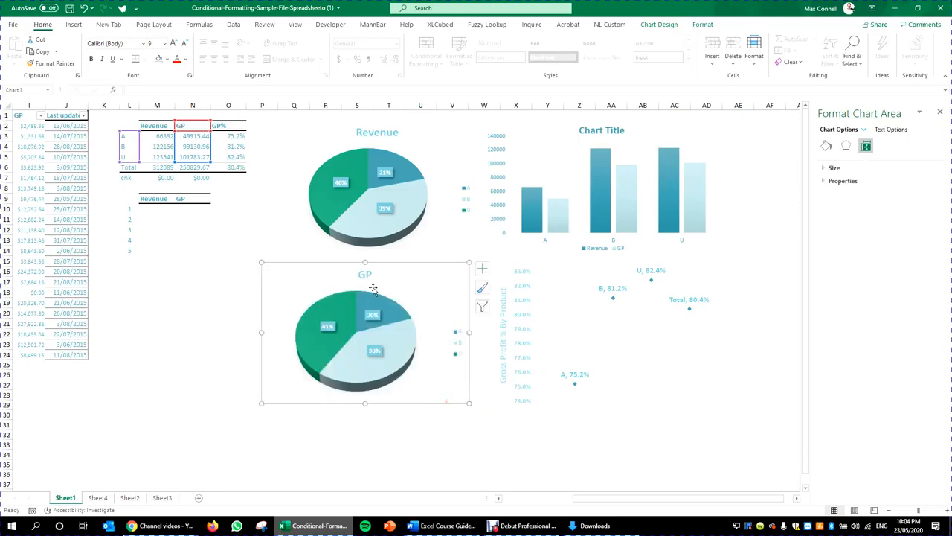
# Change the GP pie chart's title to "Gross Profit Contribution By Product (%)"
pyautogui.click(365, 274)
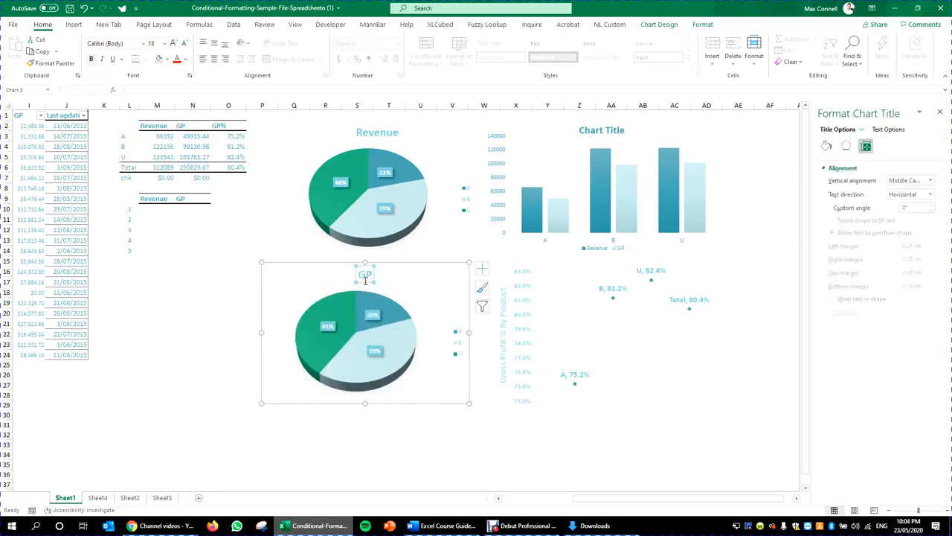
pyautogui.doubleClick(364, 274)
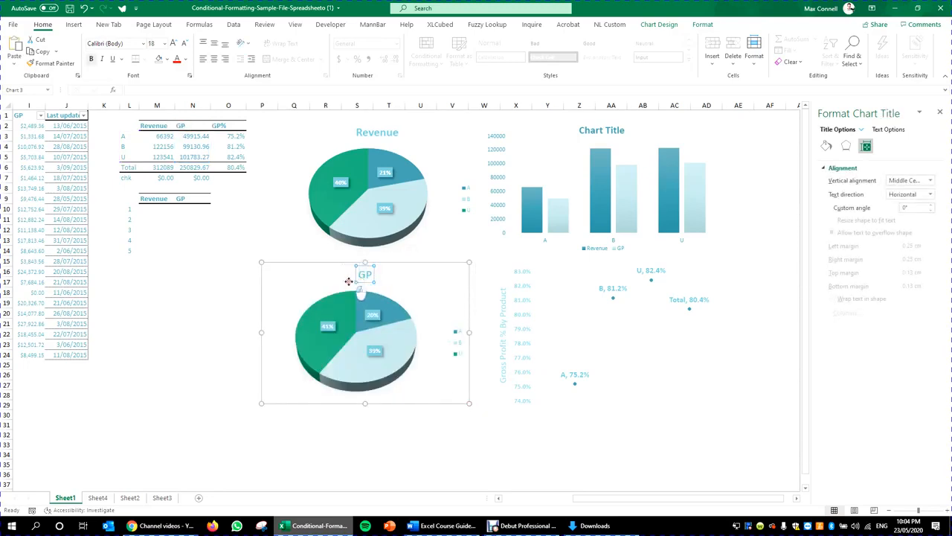
pyautogui.write('Gross Profit Contri')
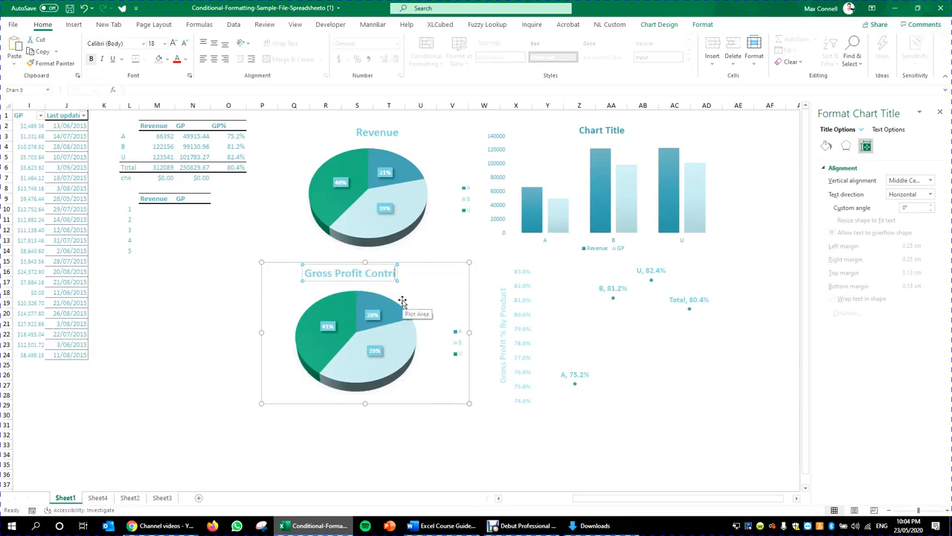
pyautogui.write('bution By Product')
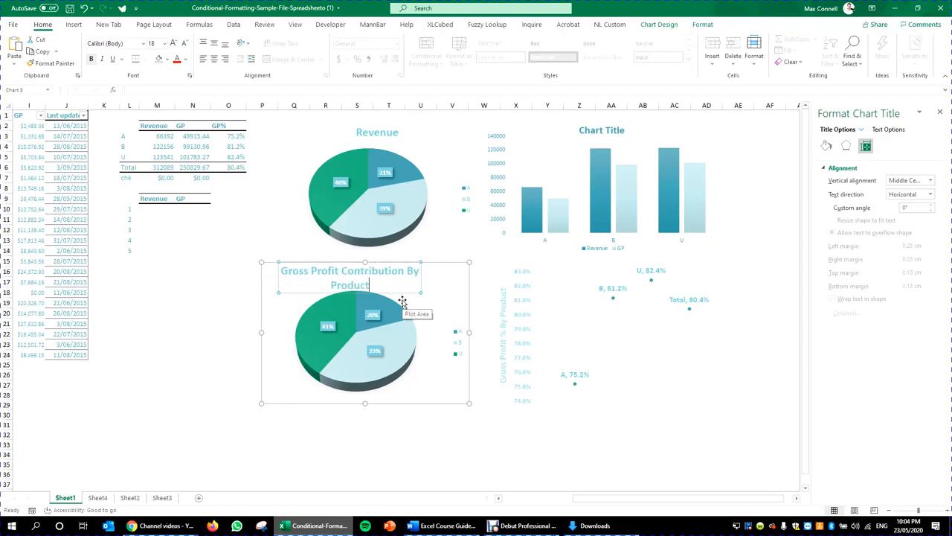
pyautogui.write(' (%)')
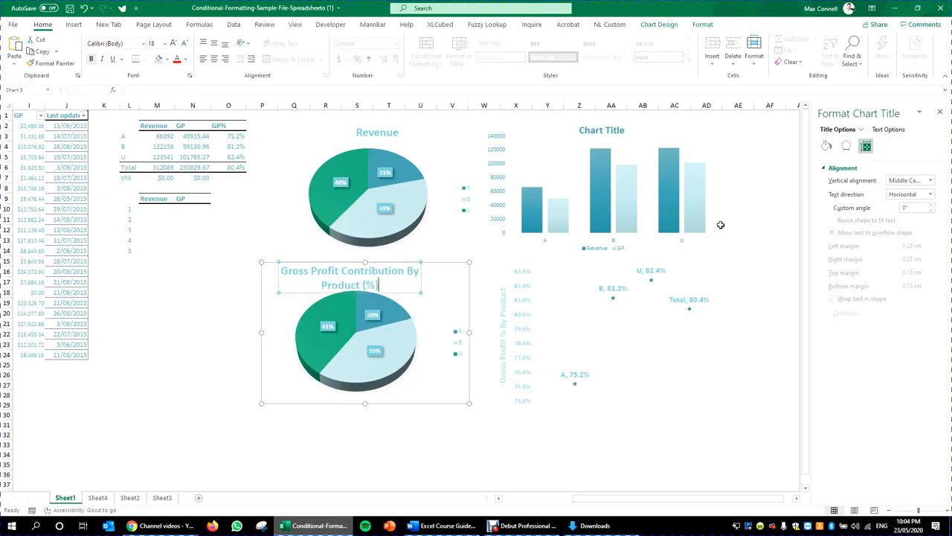
pyautogui.click(423, 445)
# Centre the gross profit pie chart's title above the pie and reduce its font size to 14
pyautogui.click(405, 254)
pyautogui.click(418, 282)
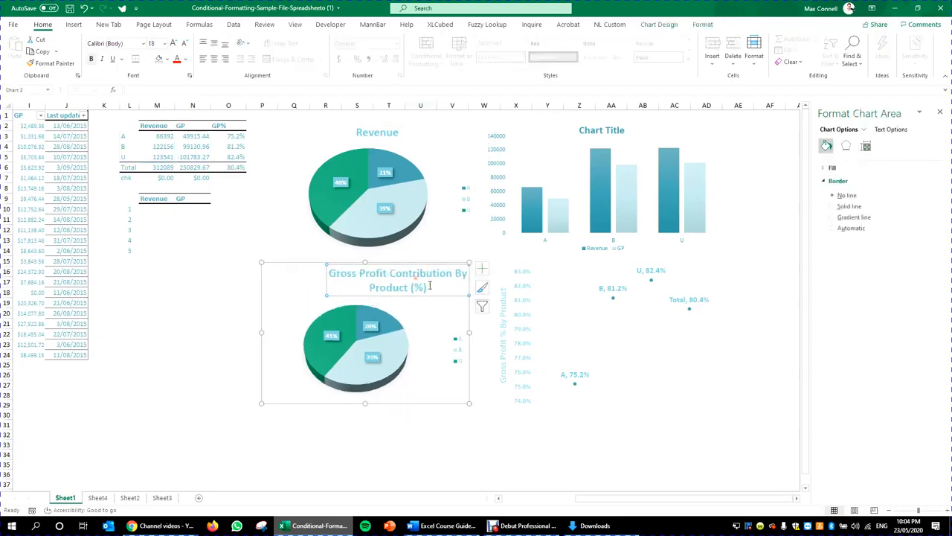
pyautogui.click(427, 285)
pyautogui.click(418, 288)
pyautogui.moveTo(435, 296); pyautogui.dragTo(400, 294)
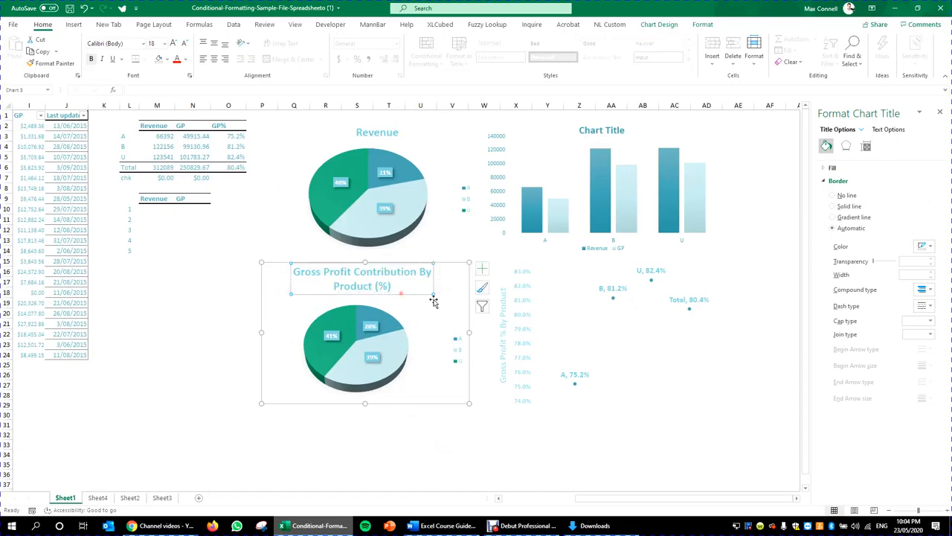
pyautogui.tripleClick(390, 286)
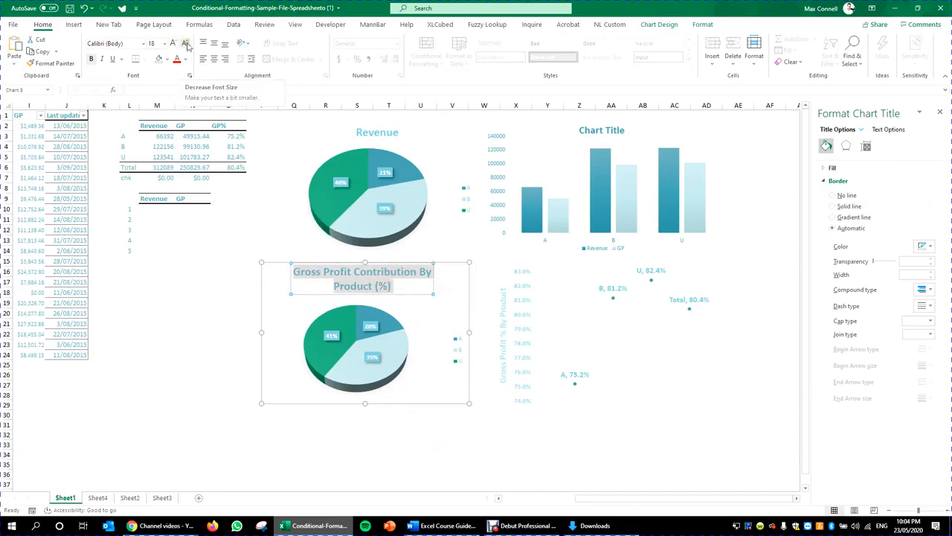
pyautogui.click(186, 44)
pyautogui.click(186, 45)
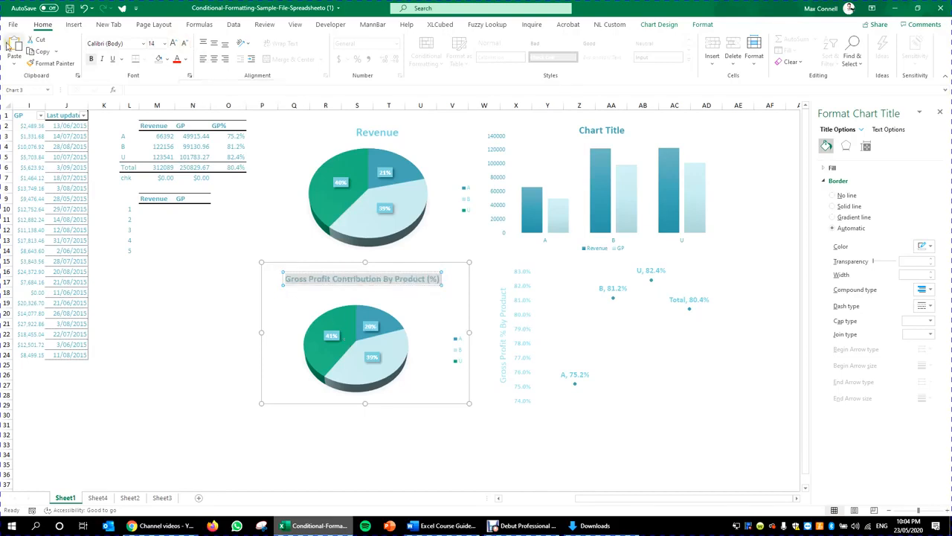
# Enlarge the gross profit pie chart's title to 16 and move it towards the chart's upper-left corner
pyautogui.click(173, 45)
pyautogui.click(436, 288)
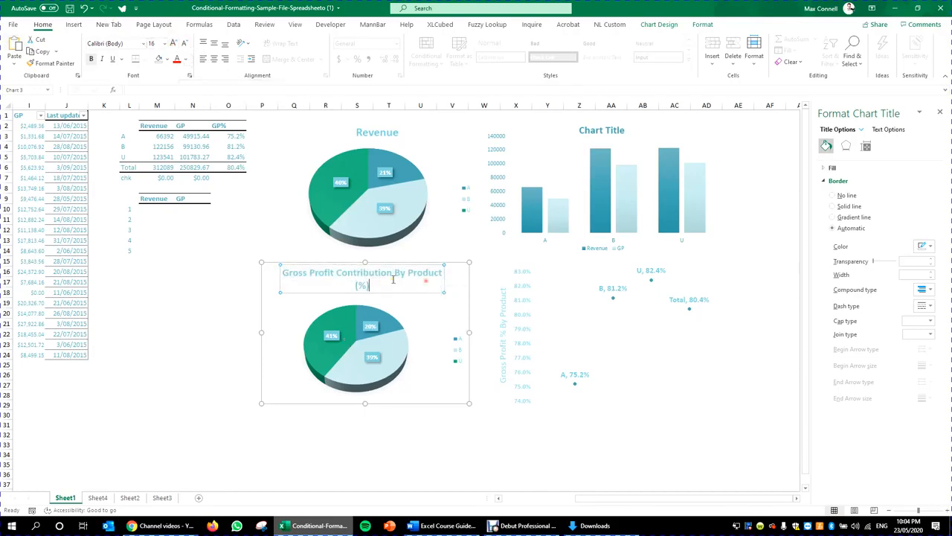
pyautogui.click(216, 287)
pyautogui.moveTo(348, 272); pyautogui.dragTo(358, 270)
pyautogui.click(358, 271)
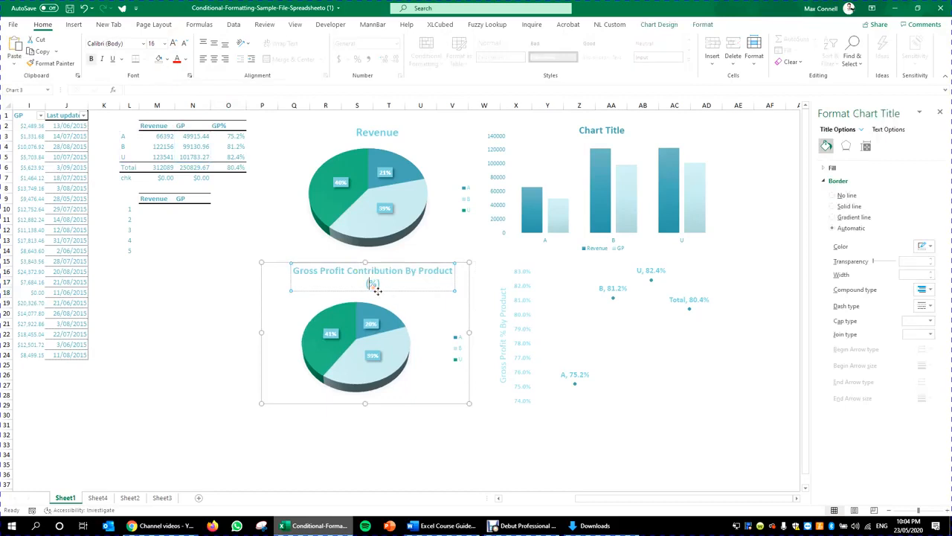
pyautogui.click(377, 291)
pyautogui.moveTo(310, 291); pyautogui.dragTo(268, 284)
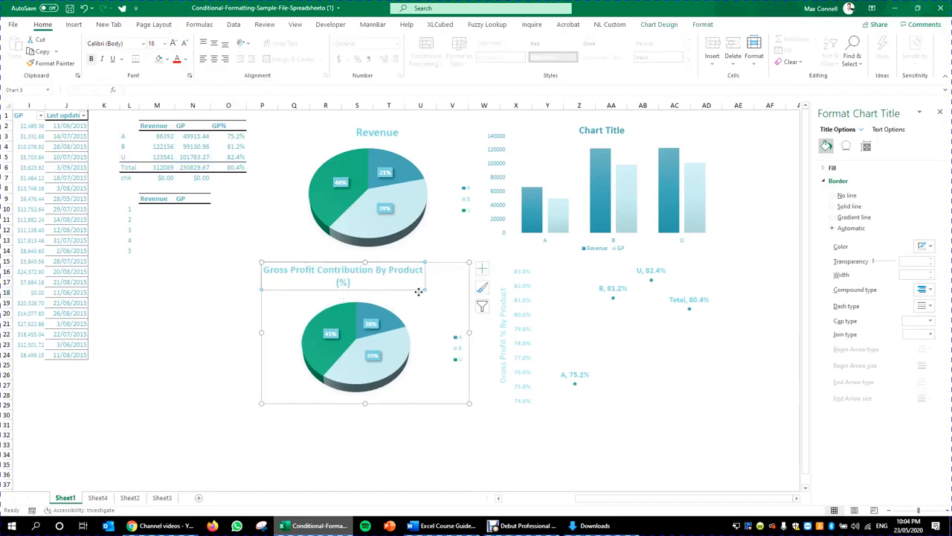
pyautogui.click(235, 280)
pyautogui.click(356, 272)
pyautogui.click(357, 271)
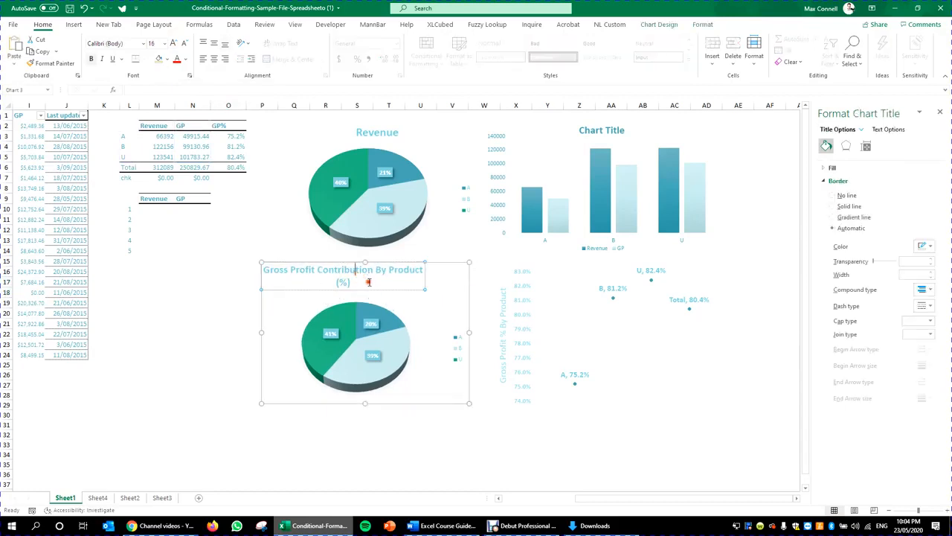
# Set the gross profit pie chart's whole title to font size 18 and reposition it centrally above the pie
pyautogui.click(414, 273)
pyautogui.hotkey('ctrl', 'a')
pyautogui.click(172, 43)
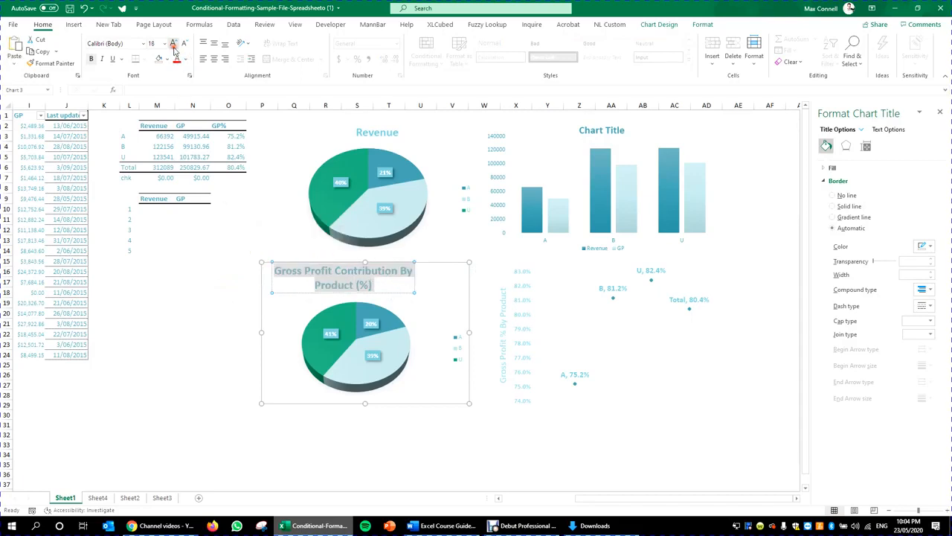
pyautogui.click(407, 291)
pyautogui.moveTo(408, 290); pyautogui.dragTo(408, 294)
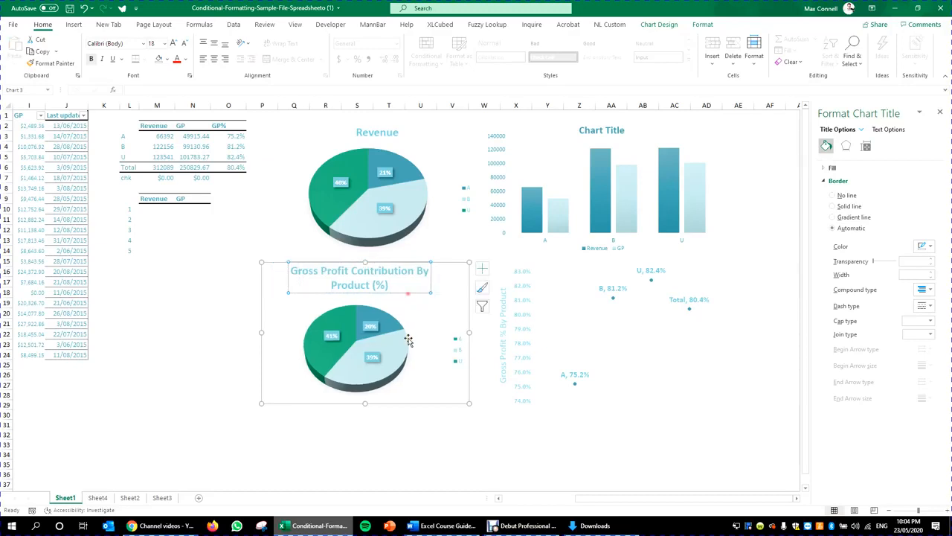
# Remove the product legend from the gross profit pie chart
pyautogui.click(457, 359)
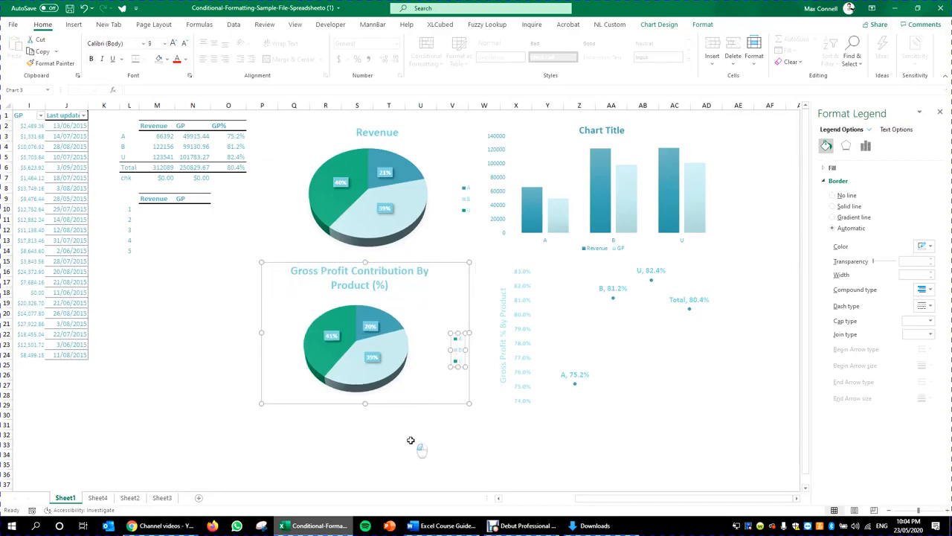
pyautogui.click(417, 442)
pyautogui.click(332, 336)
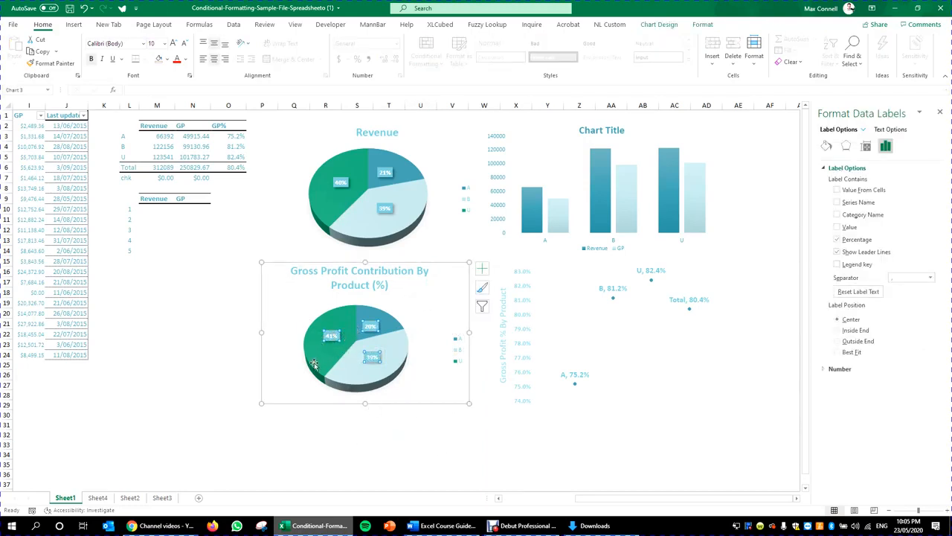
pyautogui.click(431, 431)
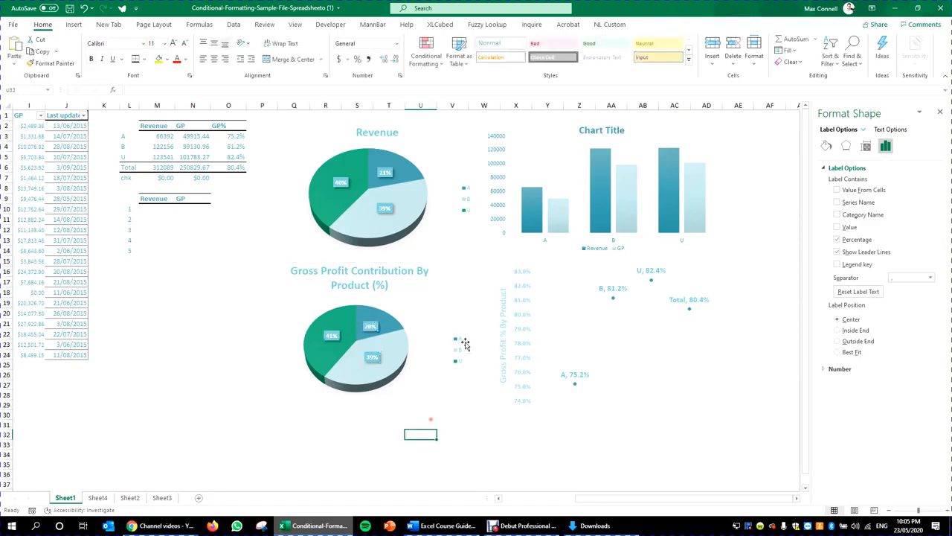
pyautogui.click(461, 342)
pyautogui.click(460, 345)
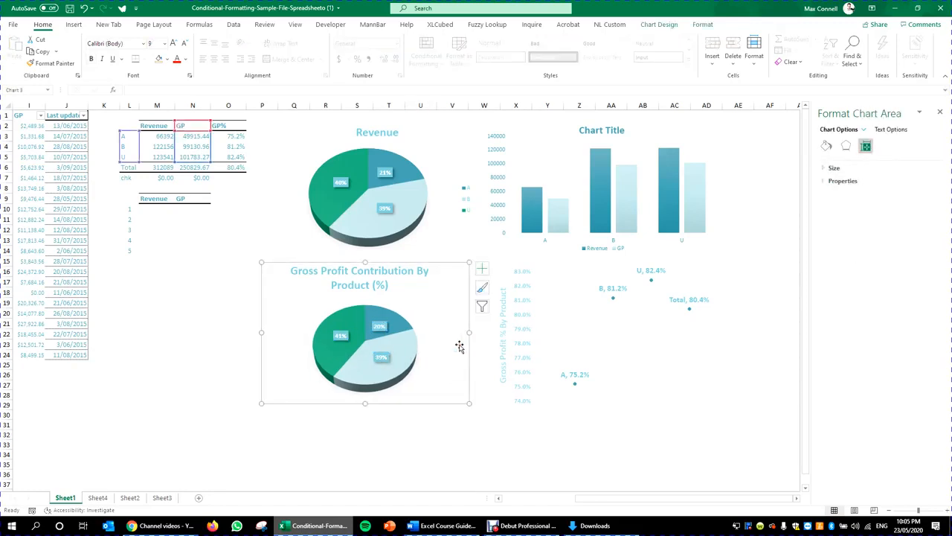
# Reduce the gross profit pie chart's title to font size 14 so it fits on one line
pyautogui.click(363, 335)
pyautogui.click(387, 292)
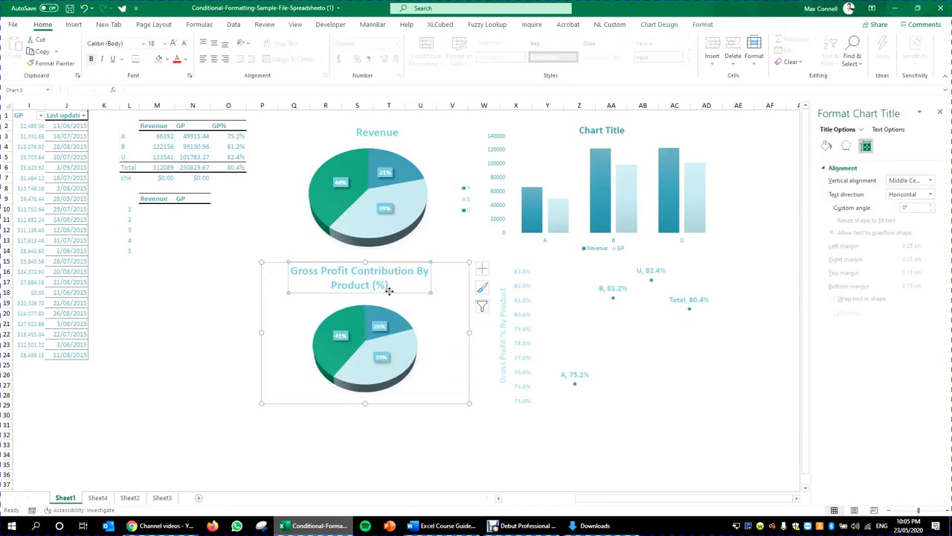
pyautogui.click(182, 43)
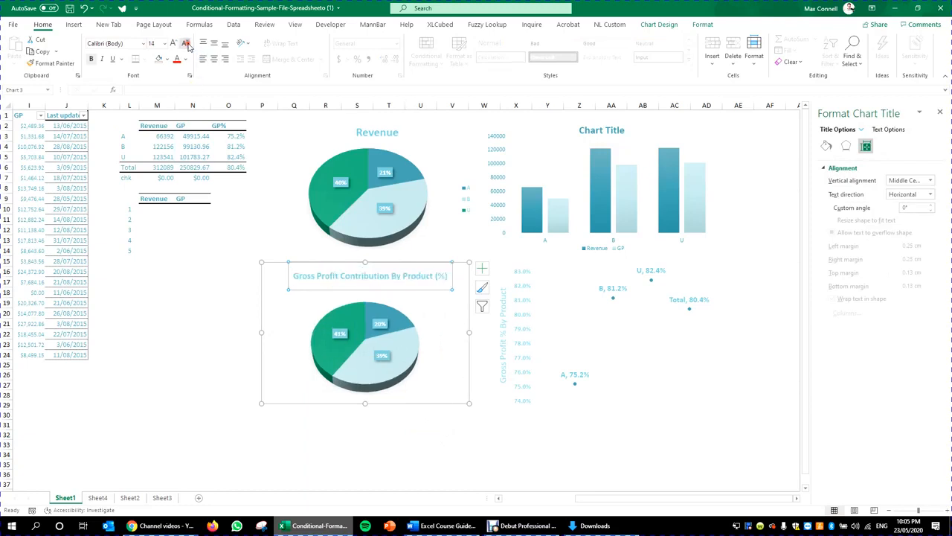
pyautogui.click(182, 43)
pyautogui.click(117, 377)
# Enlarge the gross profit pie's plot area to the full chart width and shift it slightly down within the chart
pyautogui.click(399, 351)
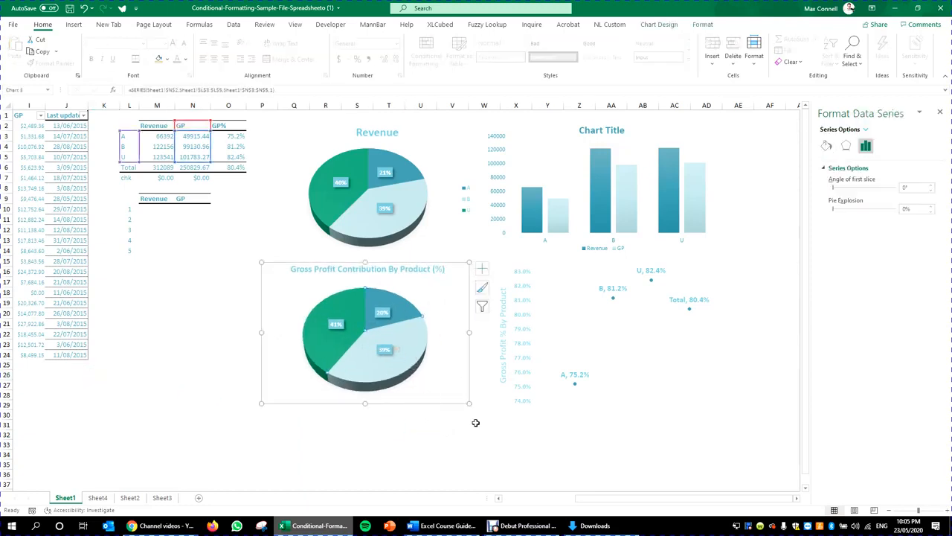
pyautogui.click(421, 378)
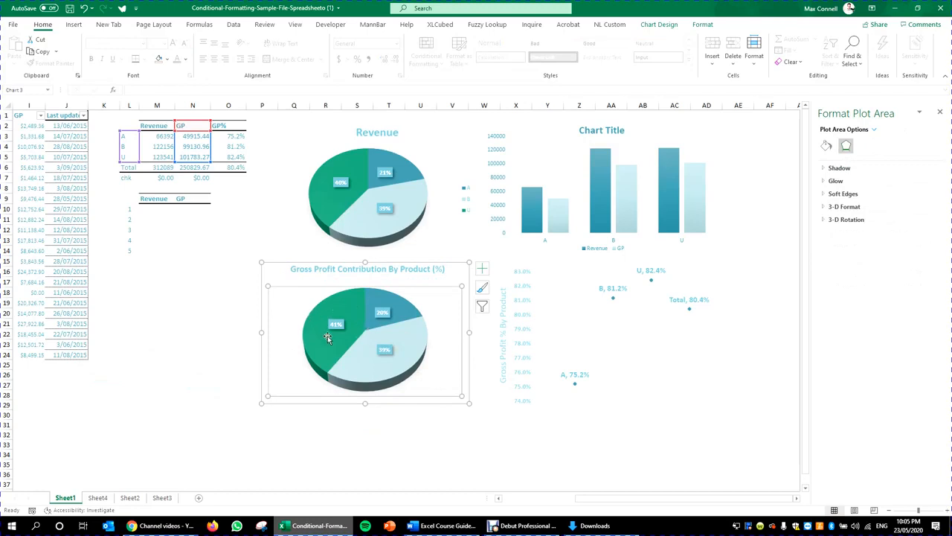
pyautogui.moveTo(268, 284); pyautogui.dragTo(255, 275)
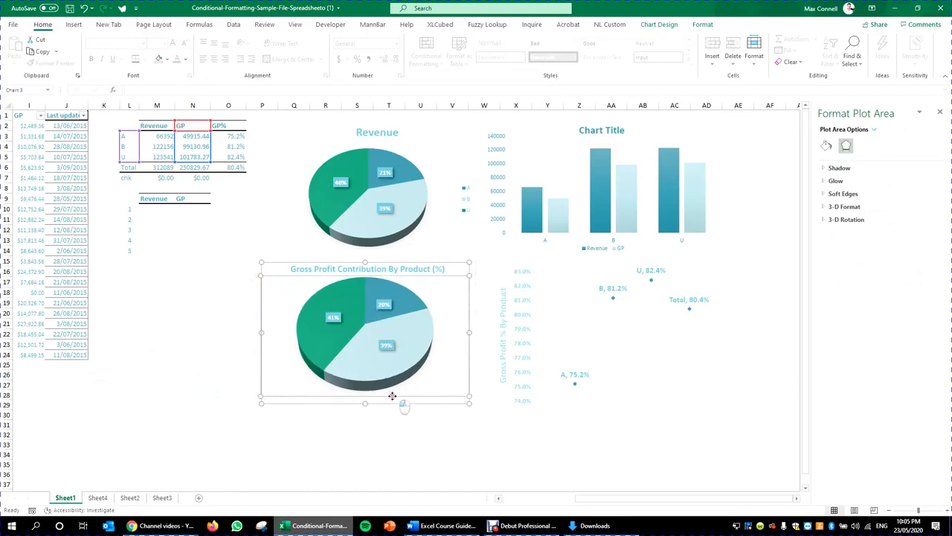
pyautogui.moveTo(394, 397); pyautogui.dragTo(394, 402)
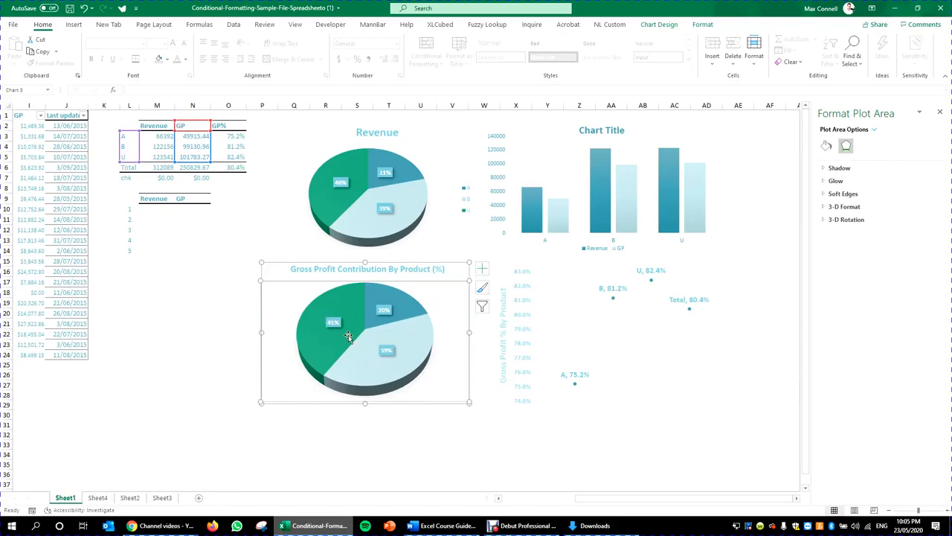
pyautogui.moveTo(348, 337)
pyautogui.click(146, 369)
pyautogui.click(413, 338)
pyautogui.click(437, 315)
pyautogui.click(449, 435)
pyautogui.click(421, 424)
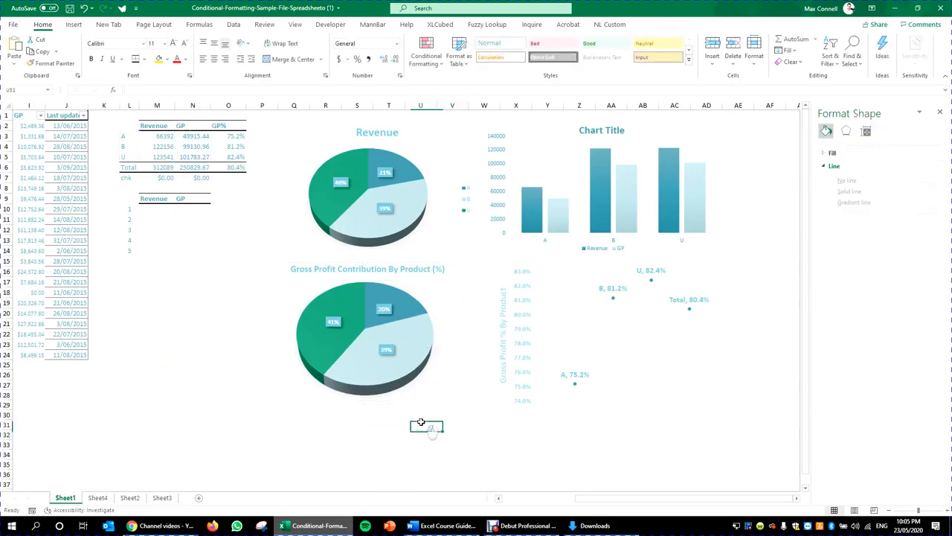
# Show the category name together with the percentage in the gross profit pie's data labels, leaving out series name and value
pyautogui.click(385, 348)
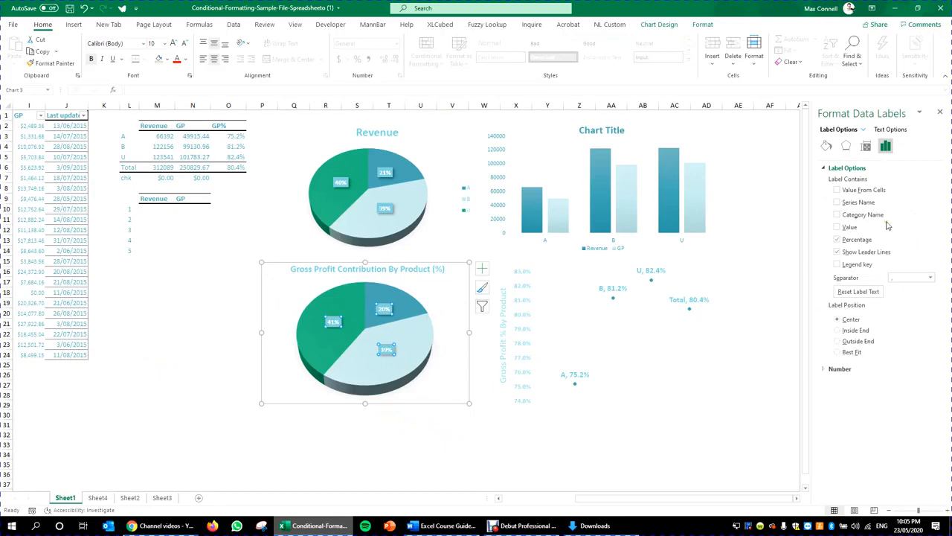
pyautogui.click(837, 202)
pyautogui.click(838, 202)
pyautogui.click(838, 227)
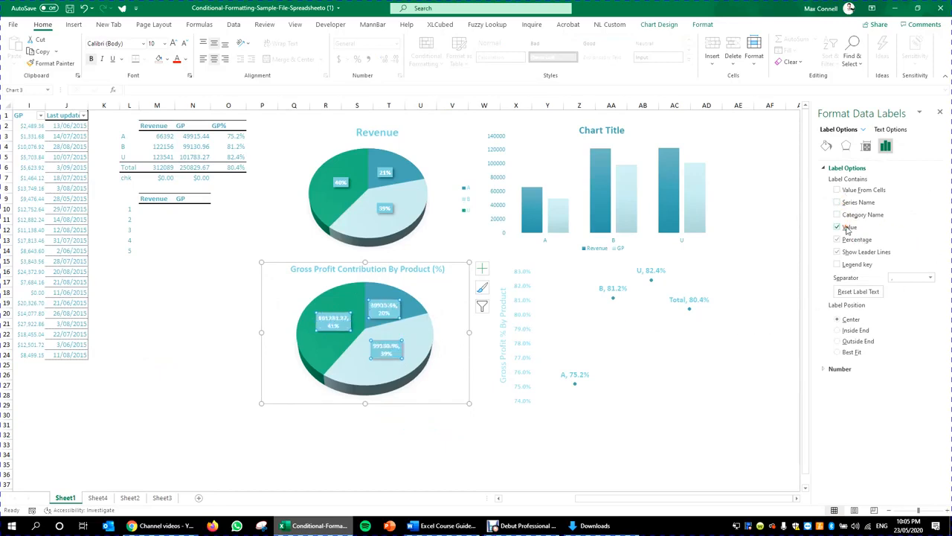
pyautogui.click(846, 227)
pyautogui.click(855, 215)
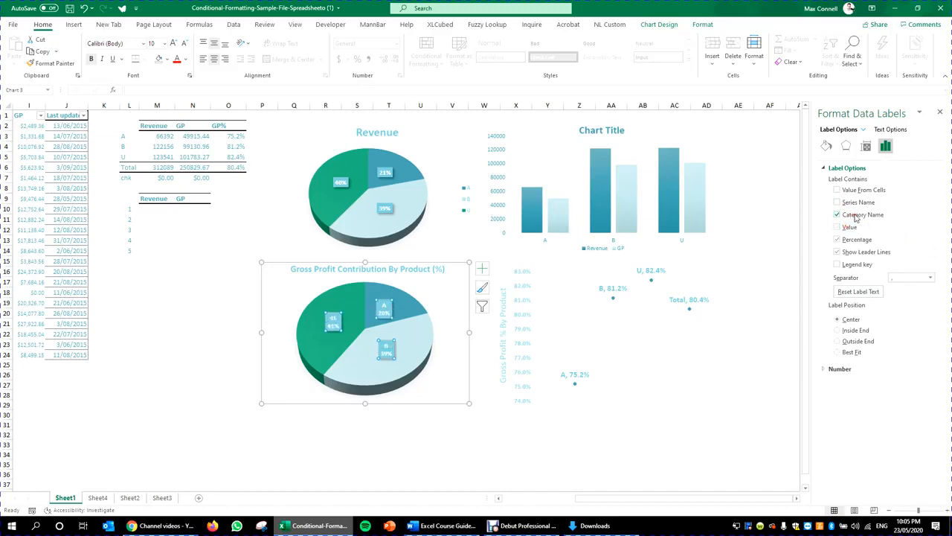
pyautogui.click(414, 470)
pyautogui.click(384, 310)
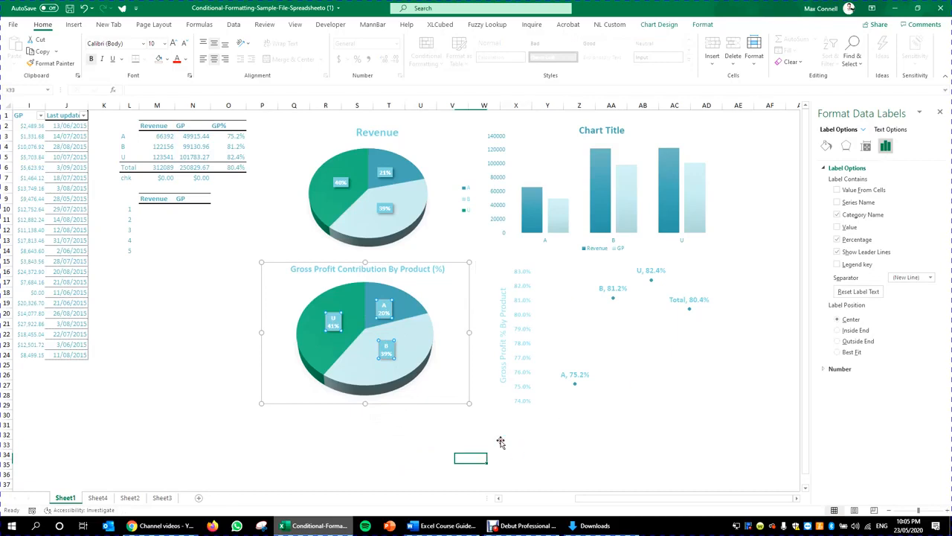
pyautogui.click(504, 440)
# Increase the gross profit pie's data labels to font size 16
pyautogui.click(387, 347)
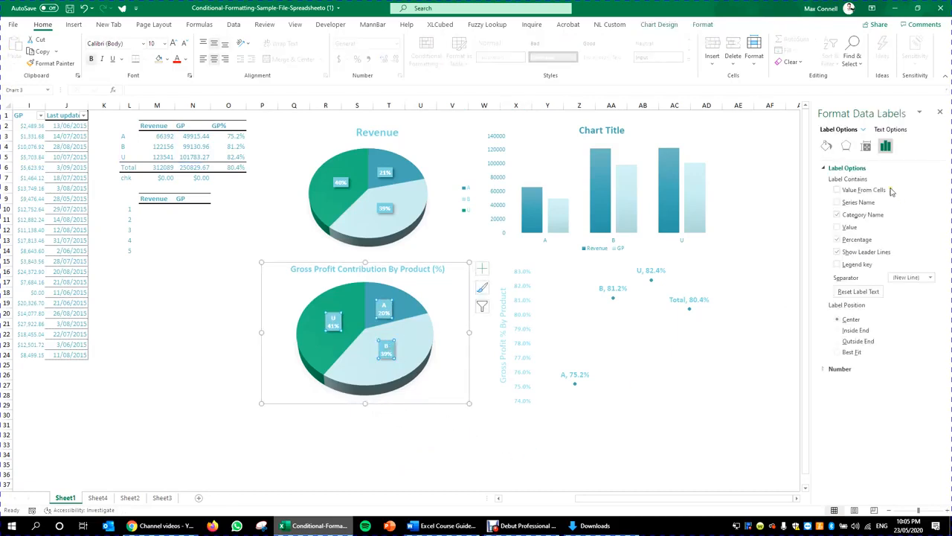
pyautogui.click(173, 44)
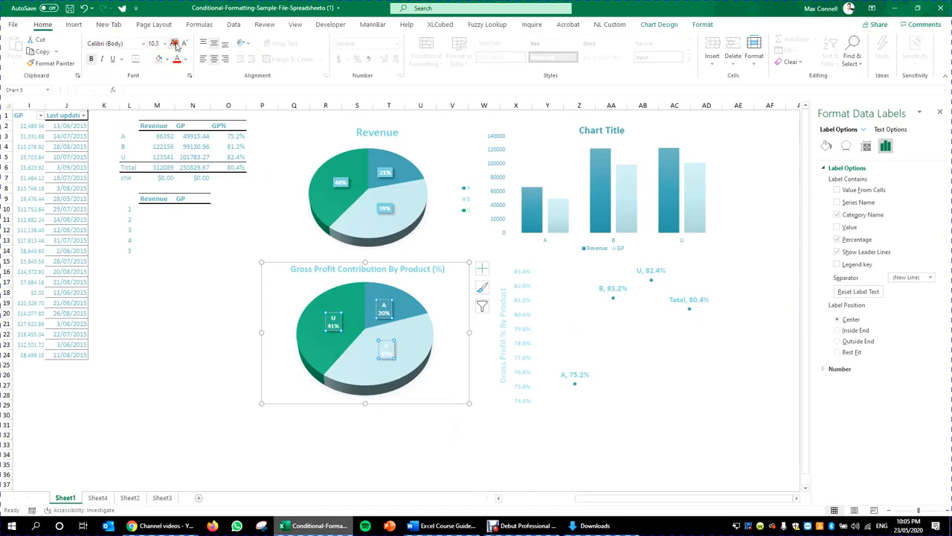
pyautogui.click(173, 43)
pyautogui.click(173, 43)
pyautogui.click(173, 43)
pyautogui.click(392, 451)
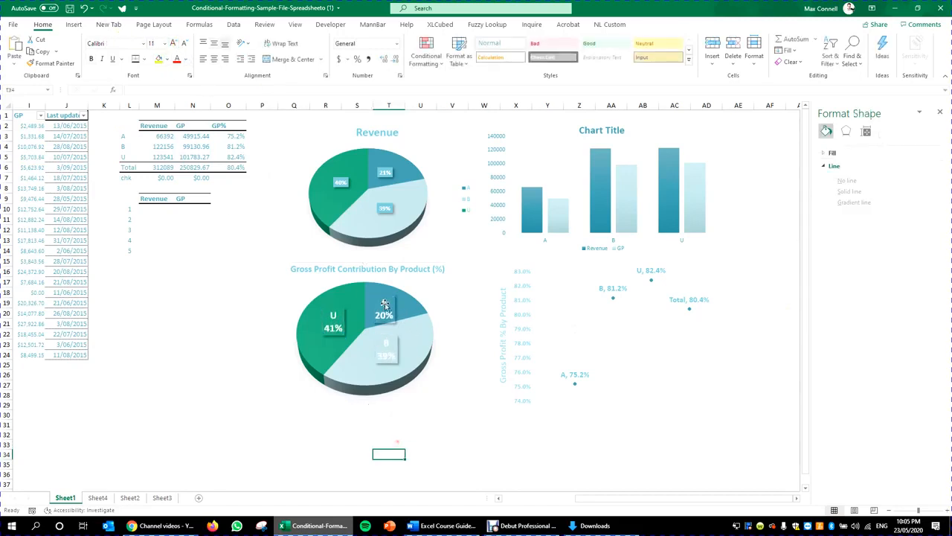
# Nudge the A data label slightly up and the B data label slightly down on their gross profit pie slices
pyautogui.click(397, 309)
pyautogui.click(390, 426)
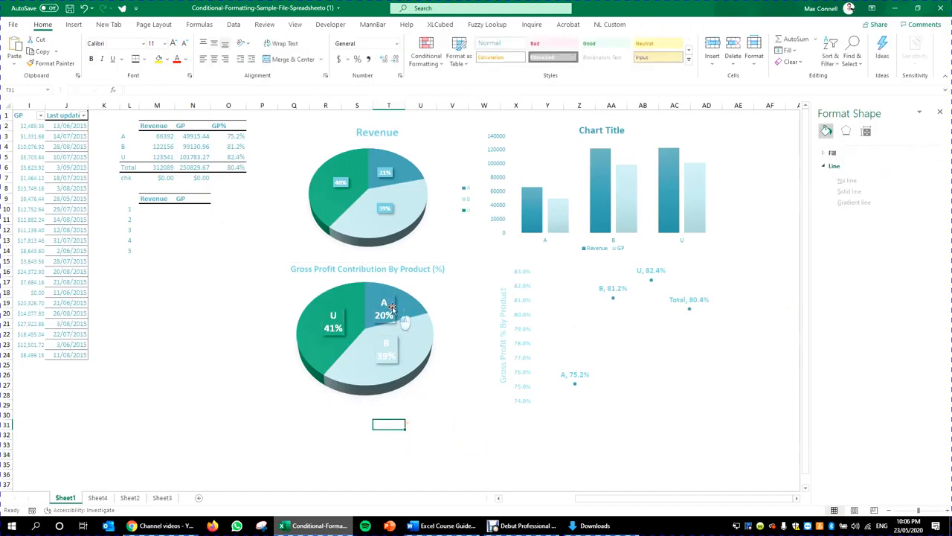
pyautogui.click(395, 305)
pyautogui.click(394, 303)
pyautogui.click(388, 354)
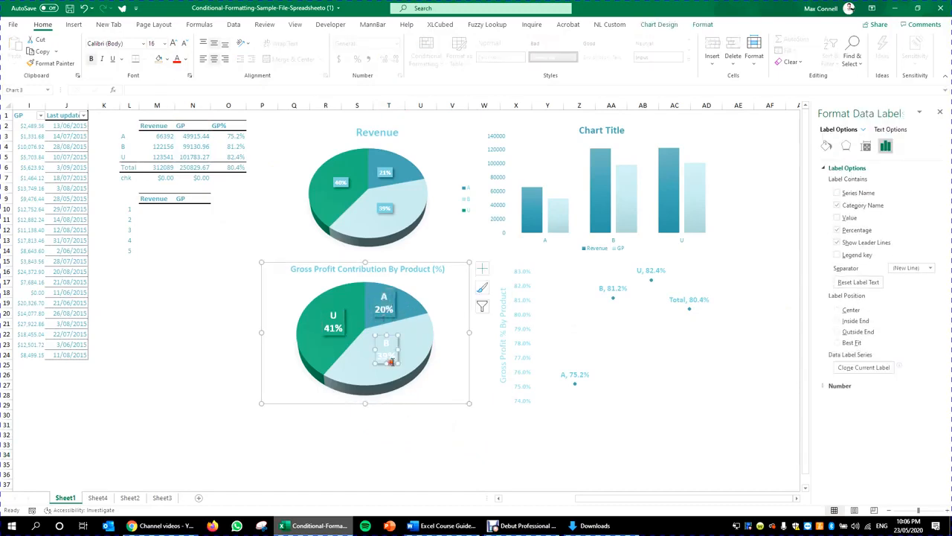
pyautogui.click(333, 321)
pyautogui.click(355, 434)
pyautogui.click(465, 434)
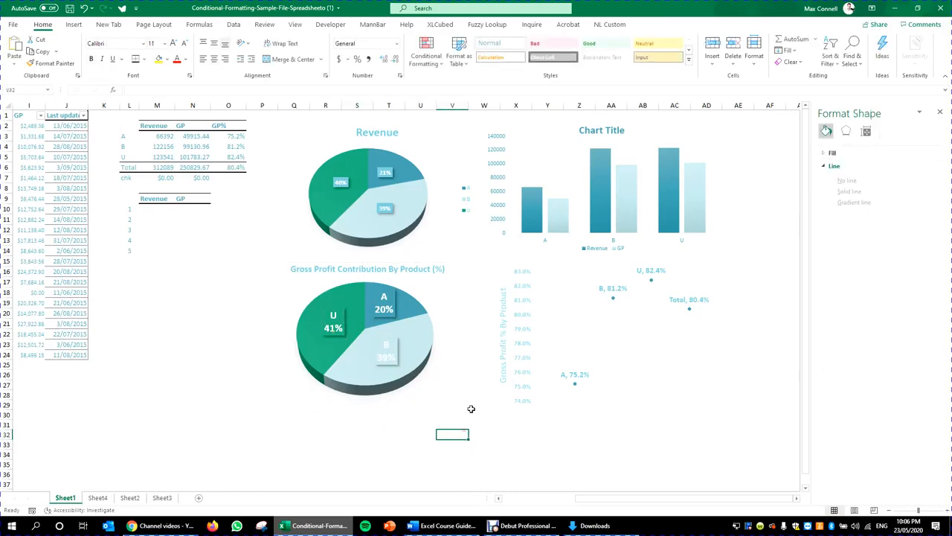
pyautogui.click(480, 429)
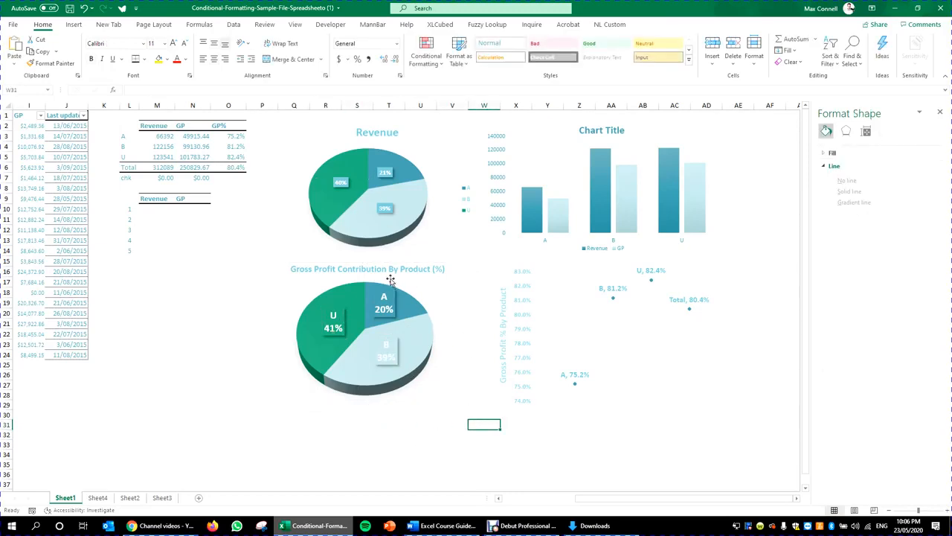
# Copy the gross profit pie's title text "Gross Profit Contribution By Product (%)" over the Revenue pie chart's title
pyautogui.click(354, 183)
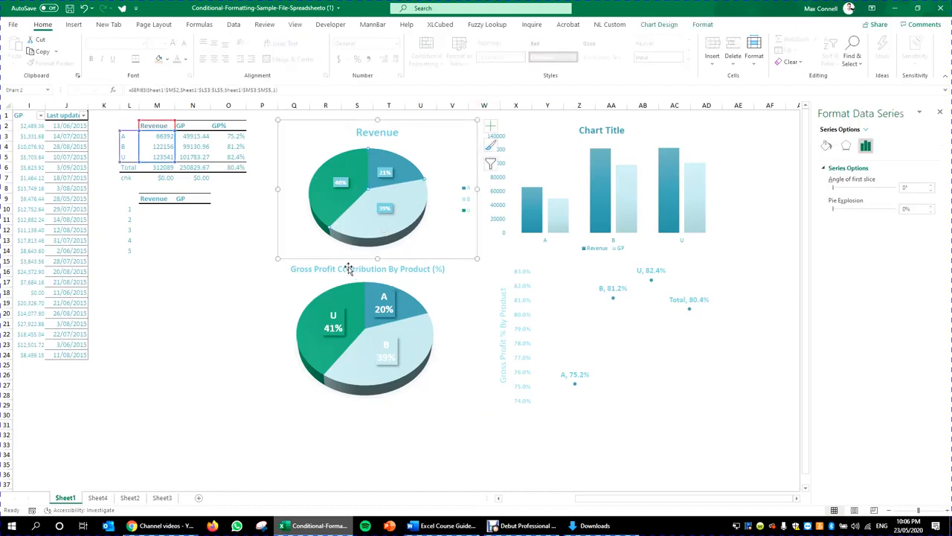
pyautogui.click(348, 269)
pyautogui.click(383, 240)
pyautogui.click(410, 269)
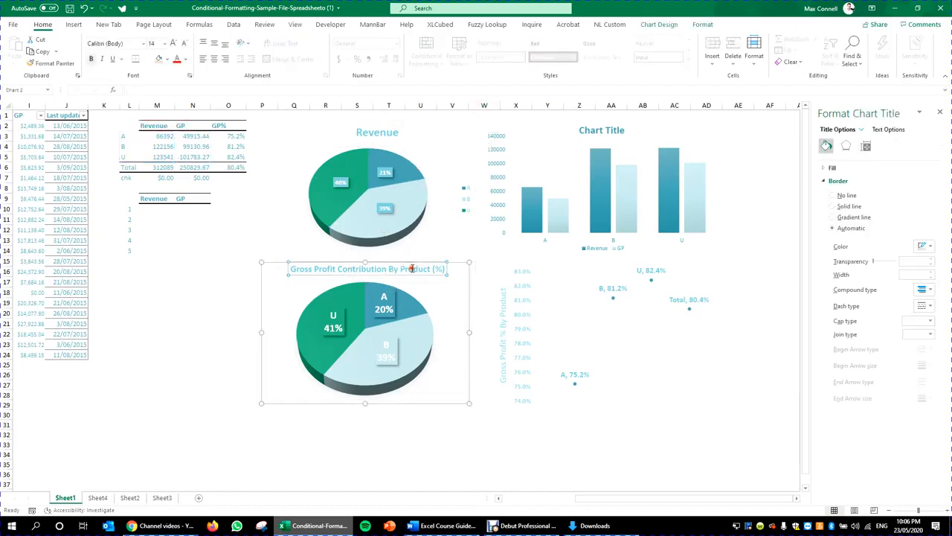
pyautogui.click(386, 131)
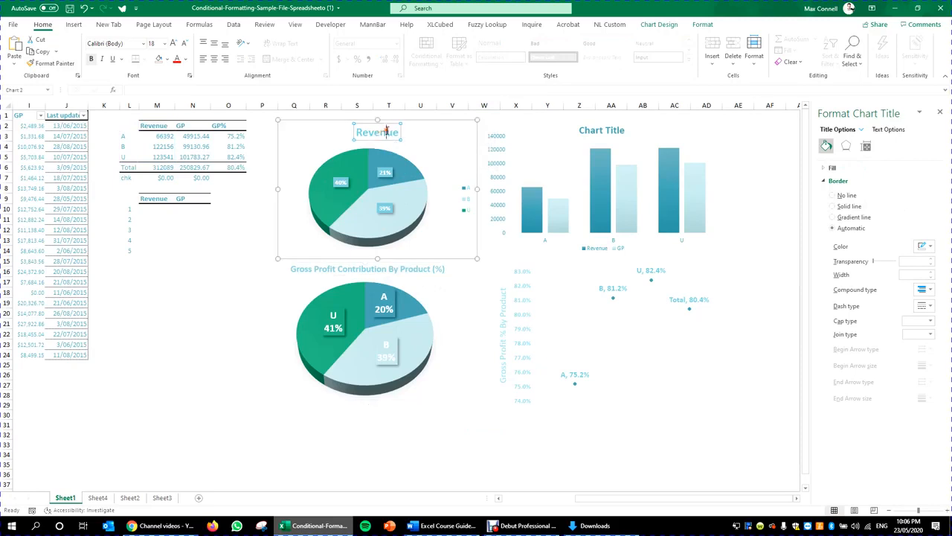
pyautogui.doubleClick(386, 131)
pyautogui.write('Gross Profit Contribution By Product (%)')
pyautogui.hotkey('ctrl', 'z')
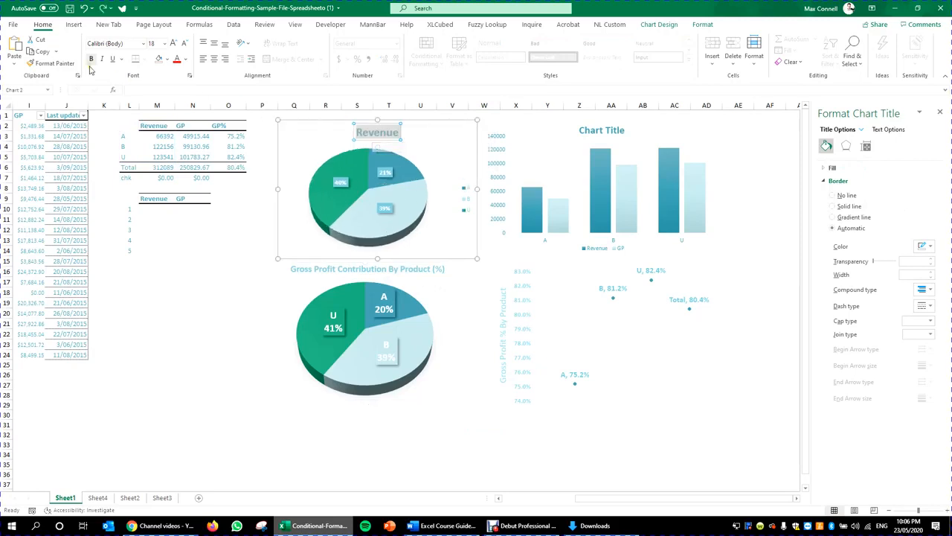
pyautogui.write('Gross Profit Contribution By Product (%)')
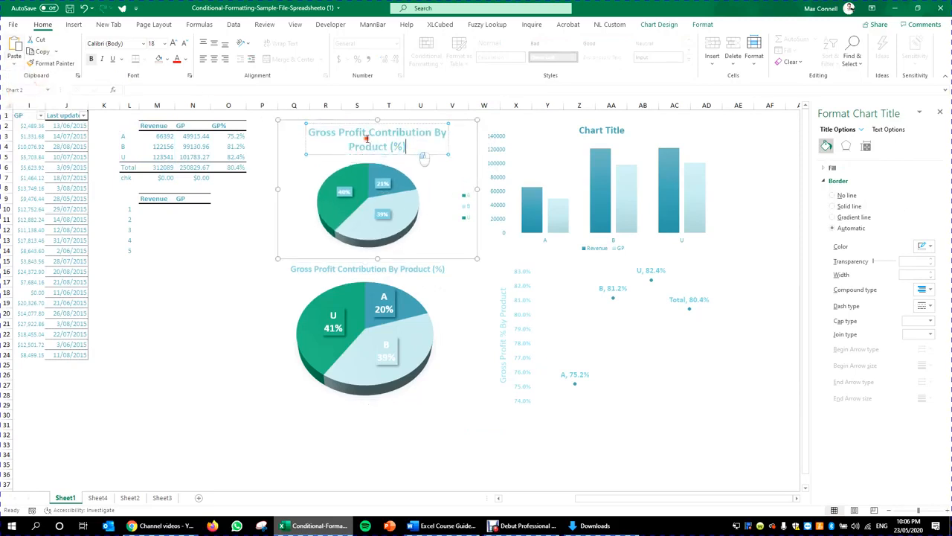
# Replace "Gross Profit" with "Revenue" in the upper pie's title so it reads "Revenue Contribution By Product (%)"
pyautogui.hotkey('ctrl', 'a')
pyautogui.moveTo(369, 132); pyautogui.dragTo(270, 125)
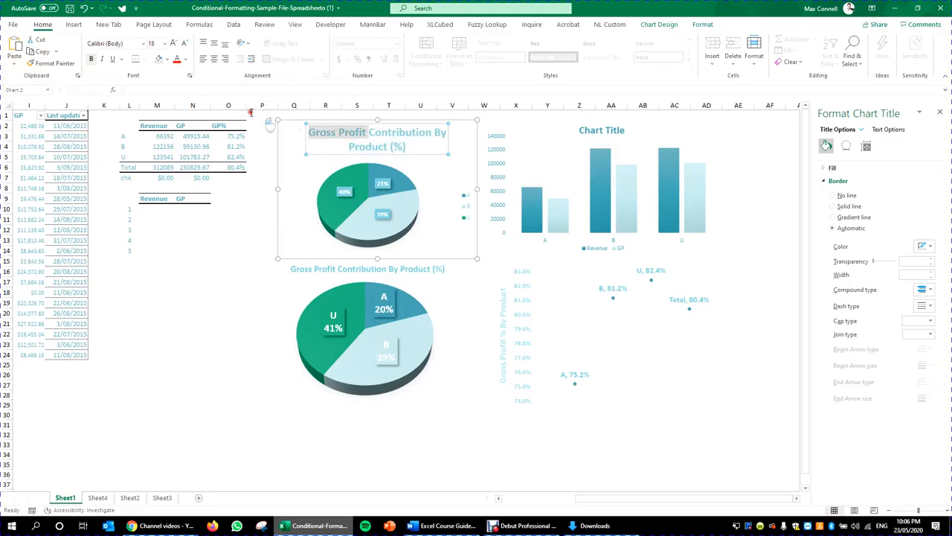
pyautogui.write('Revenue')
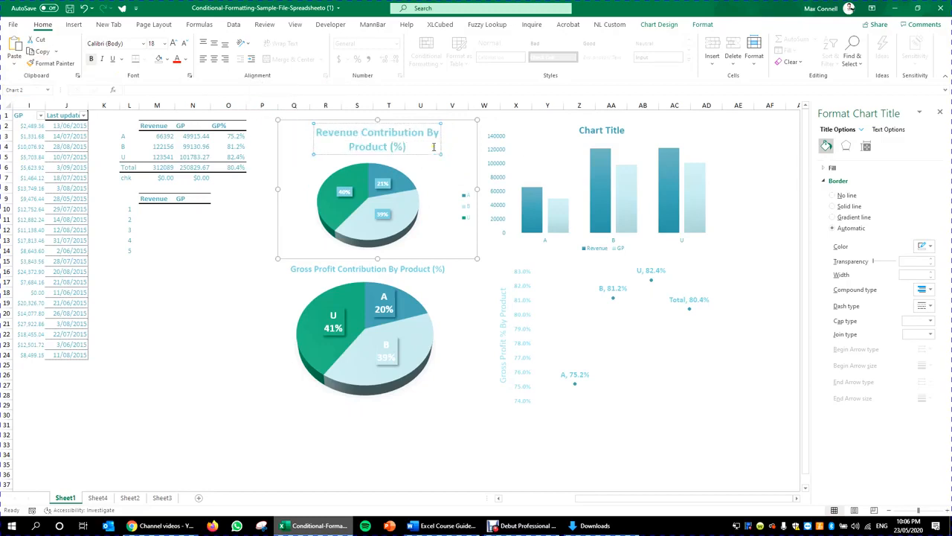
# Reduce the Revenue pie chart's title to font size 14 and position it slightly further left above the pie
pyautogui.click(534, 392)
pyautogui.click(406, 147)
pyautogui.click(405, 148)
pyautogui.moveTo(421, 154); pyautogui.dragTo(385, 149)
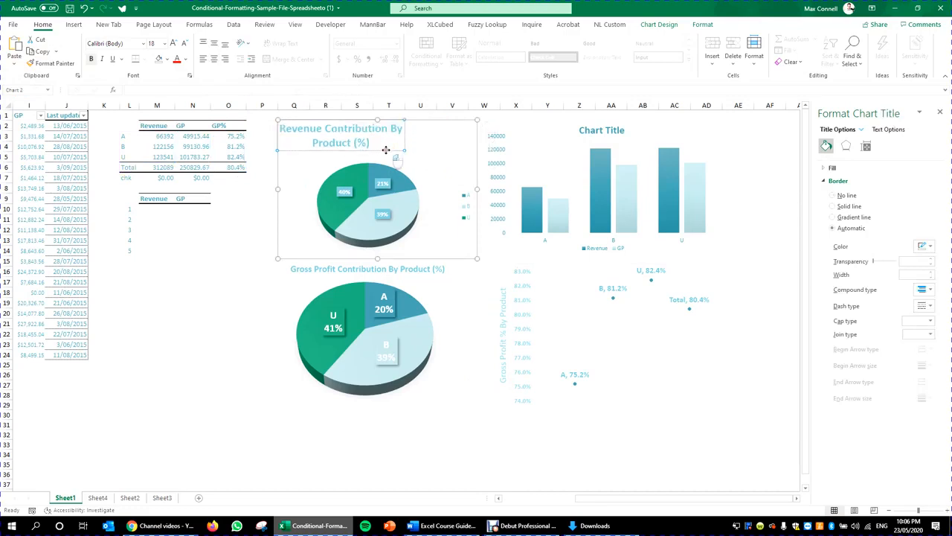
pyautogui.hotkey('ctrl', 'z')
pyautogui.click(186, 43)
pyautogui.click(186, 43)
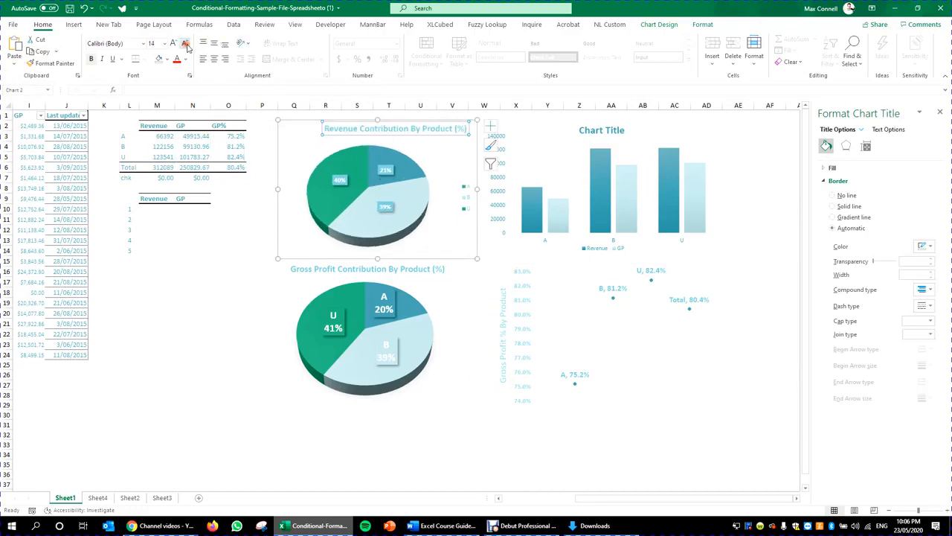
pyautogui.moveTo(417, 134); pyautogui.dragTo(389, 132)
# Delete the Revenue pie chart's legend and enlarge its plot area to fill the space below the title
pyautogui.click(464, 190)
pyautogui.press('Delete')
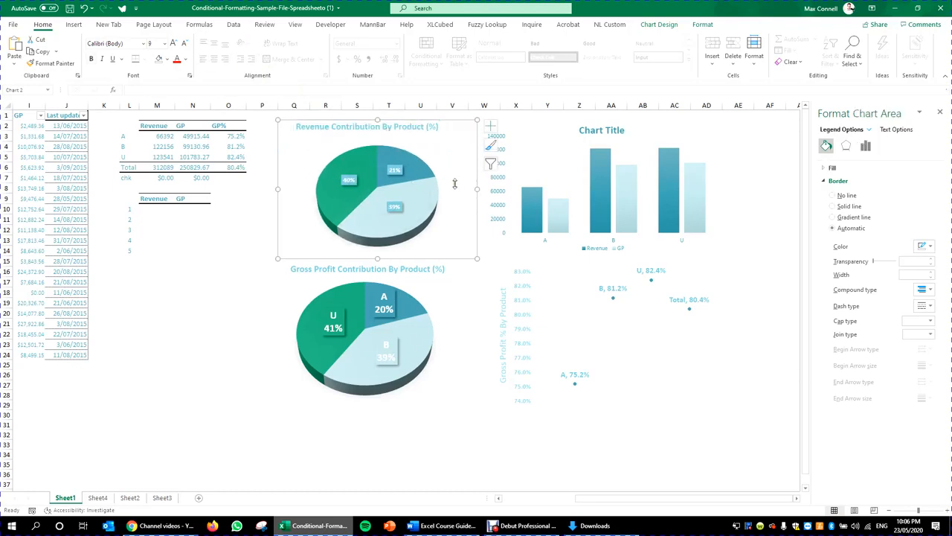
pyautogui.click(425, 215)
pyautogui.click(452, 204)
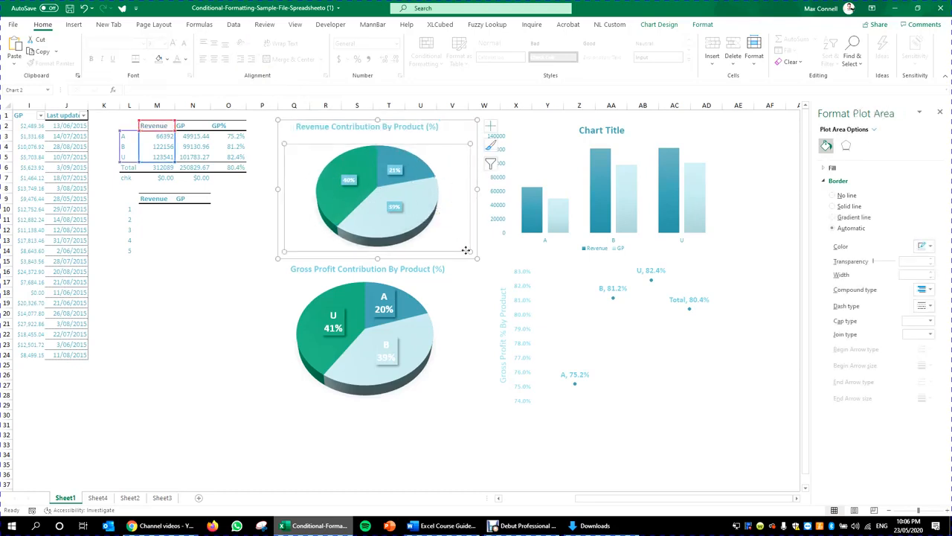
pyautogui.moveTo(469, 250); pyautogui.dragTo(490, 264)
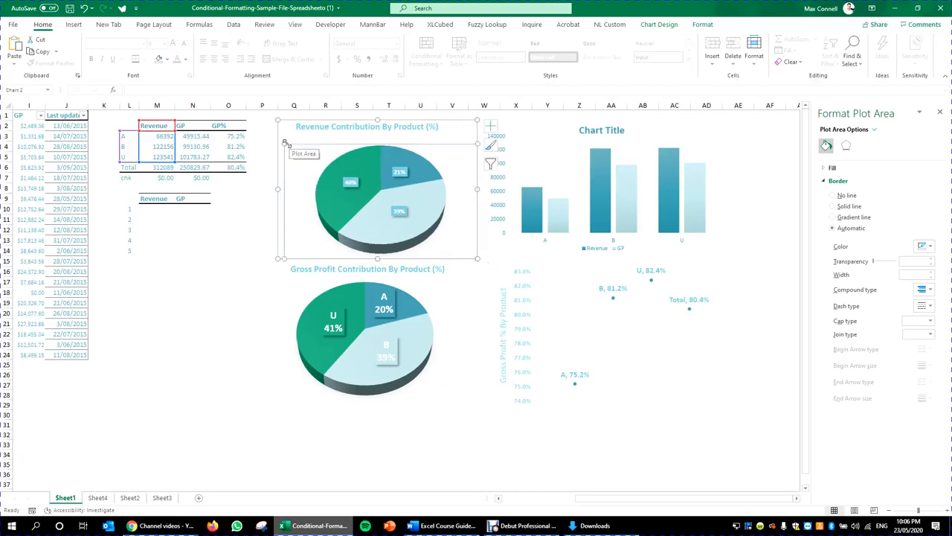
pyautogui.moveTo(286, 143); pyautogui.dragTo(277, 139)
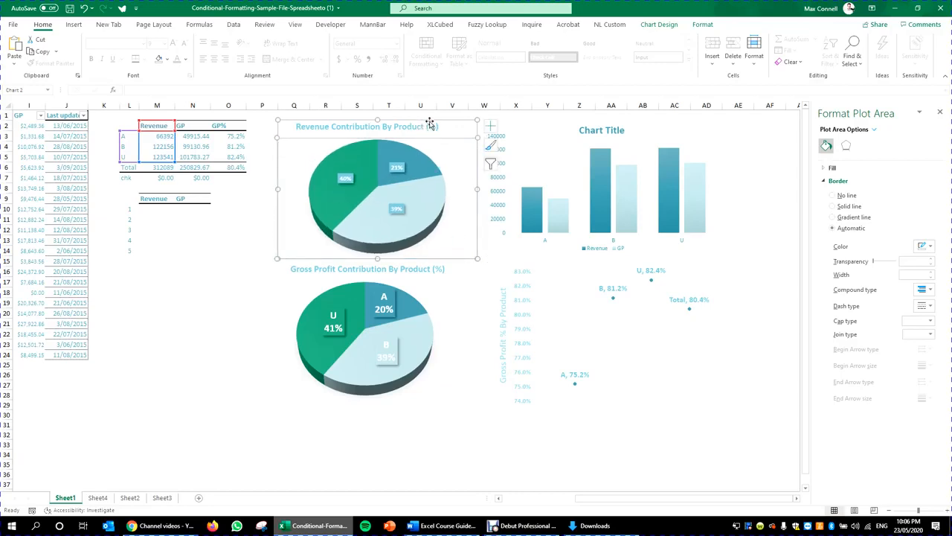
# Align the two pie charts by shifting the Revenue chart slightly left and making the gross profit chart slightly taller
pyautogui.moveTo(437, 121); pyautogui.dragTo(429, 121)
pyautogui.click(405, 172)
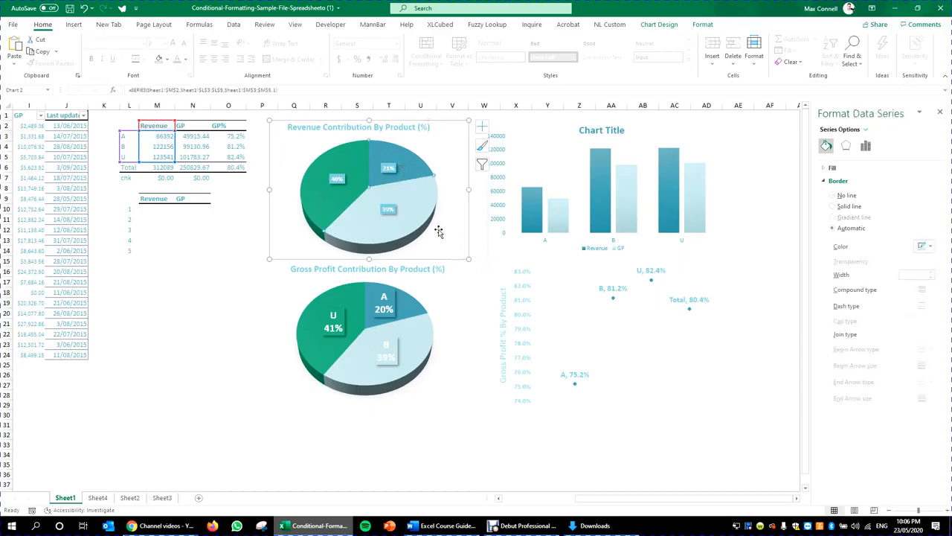
pyautogui.click(439, 231)
pyautogui.click(422, 354)
pyautogui.click(419, 148)
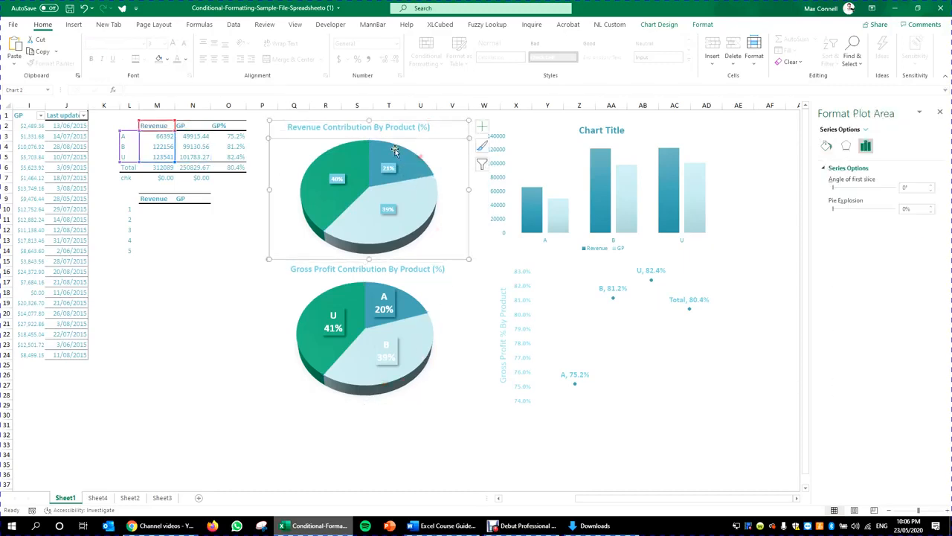
pyautogui.click(400, 366)
pyautogui.moveTo(365, 403); pyautogui.dragTo(367, 408)
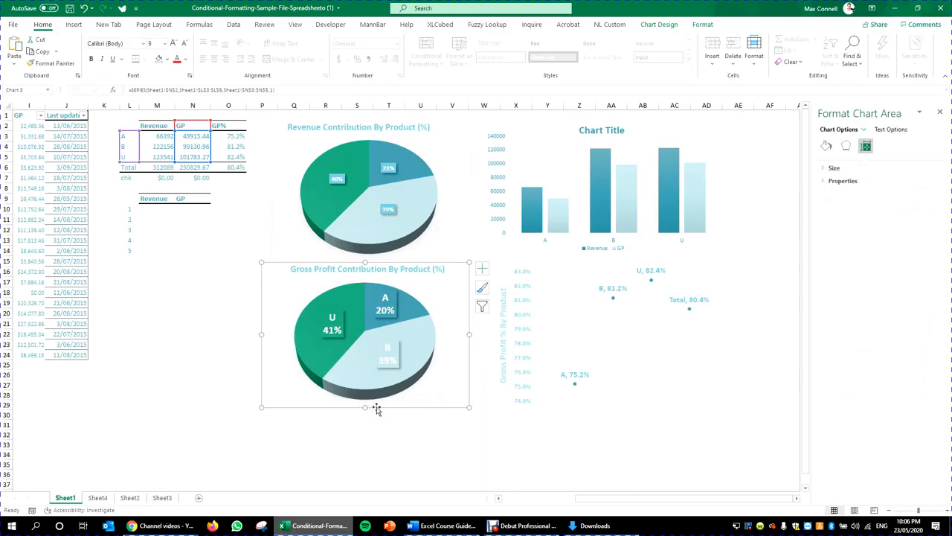
pyautogui.moveTo(430, 408); pyautogui.dragTo(431, 410)
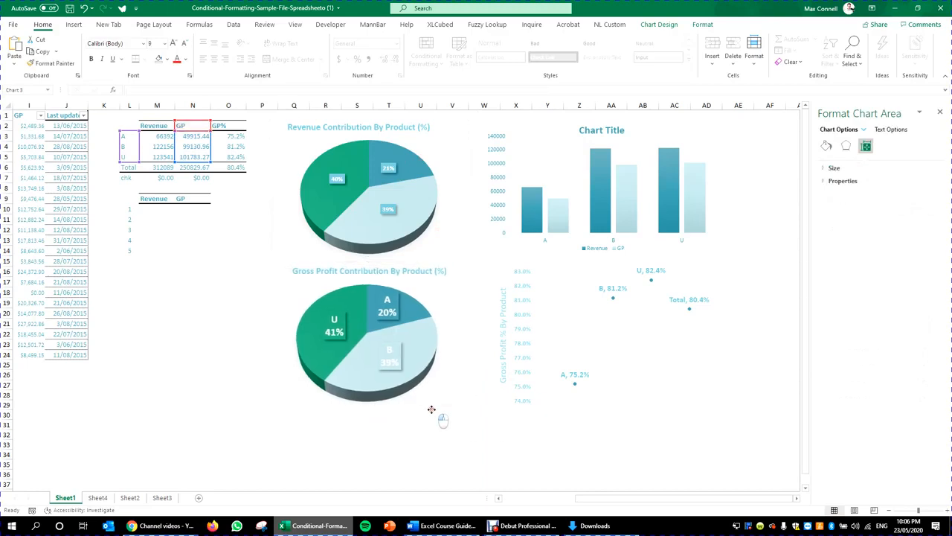
# Nudge the Revenue pie's title slightly right so it lines up with the gross profit pie's title
pyautogui.click(419, 206)
pyautogui.click(406, 127)
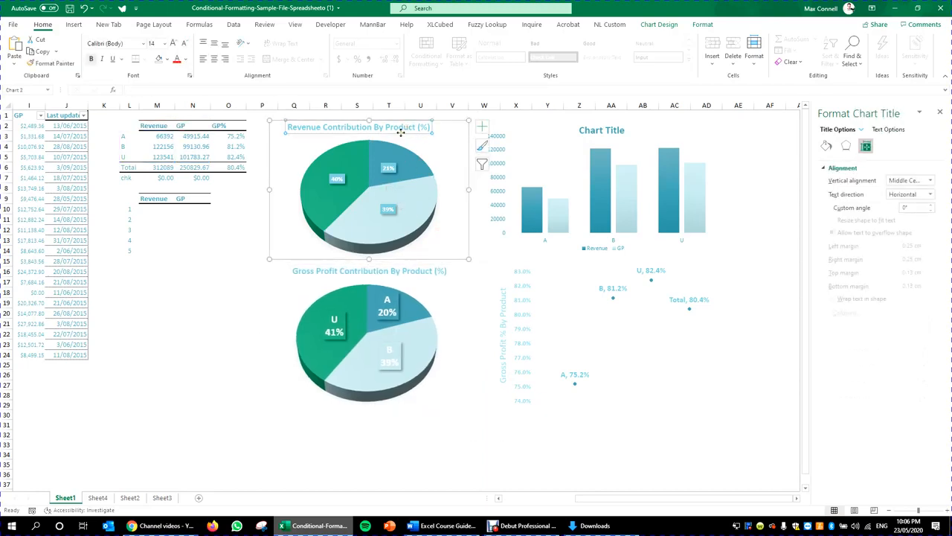
pyautogui.moveTo(401, 133); pyautogui.dragTo(409, 132)
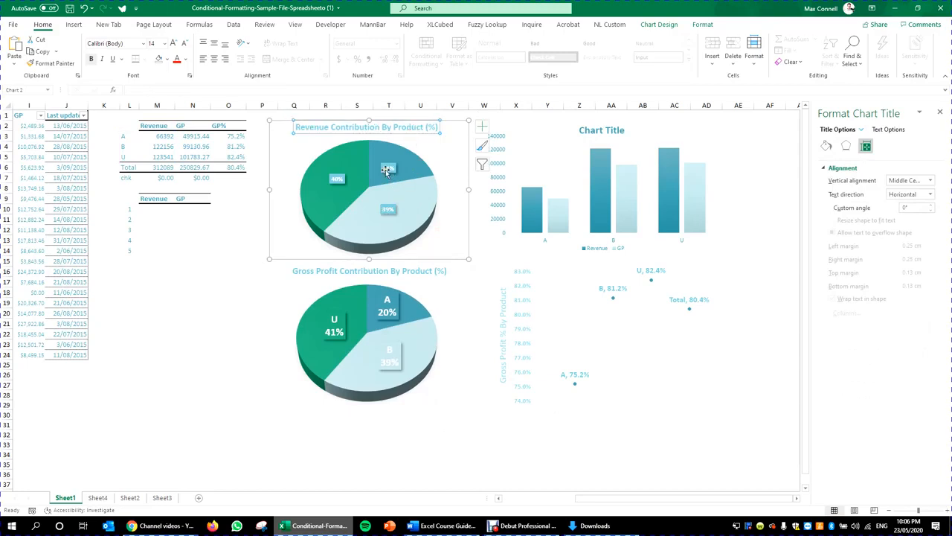
# Add category names to the Revenue pie's percentage labels and increase the labels to font size 16
pyautogui.click(386, 170)
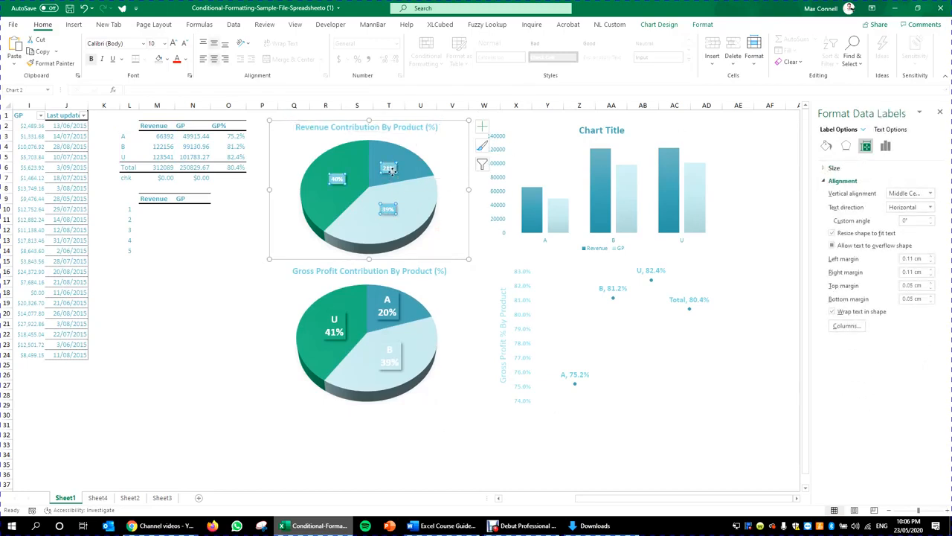
pyautogui.rightClick(398, 172)
pyautogui.click(413, 297)
pyautogui.click(838, 215)
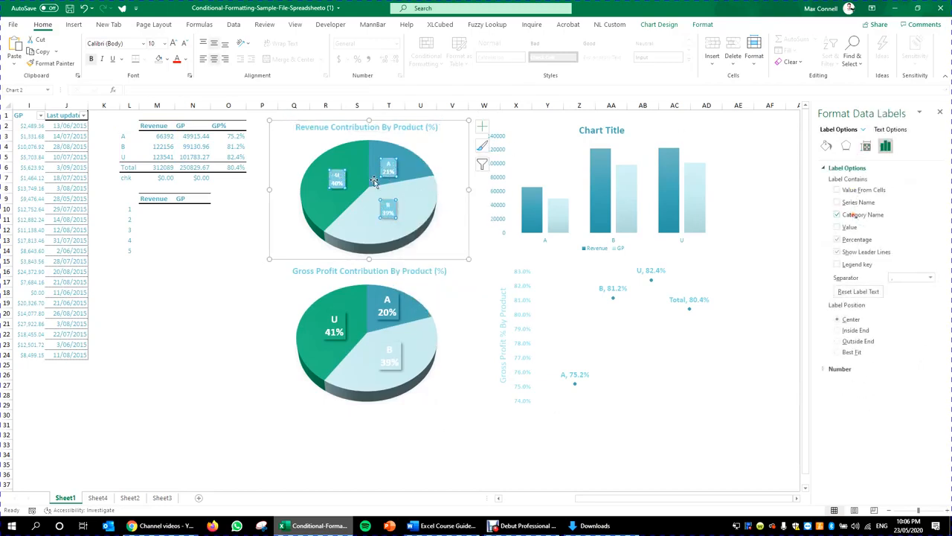
pyautogui.click(172, 44)
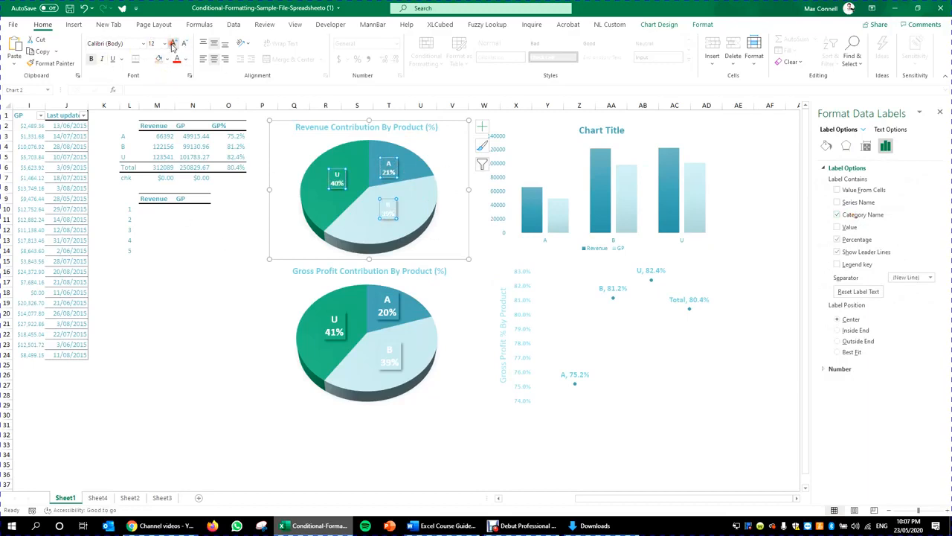
pyautogui.click(195, 334)
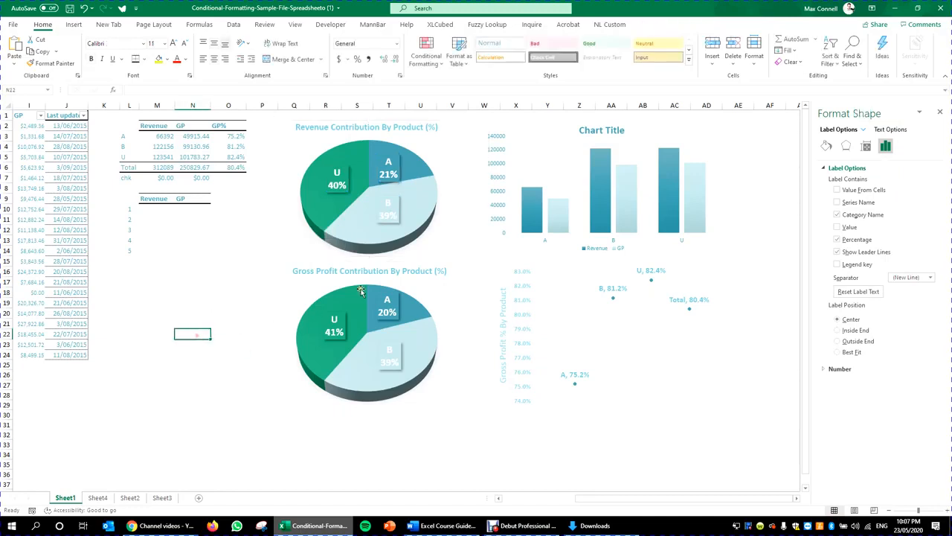
# Nudge the Revenue pie's data labels: U slightly left, A slightly up and B slightly down on their slices
pyautogui.click(446, 186)
pyautogui.click(336, 187)
pyautogui.click(336, 189)
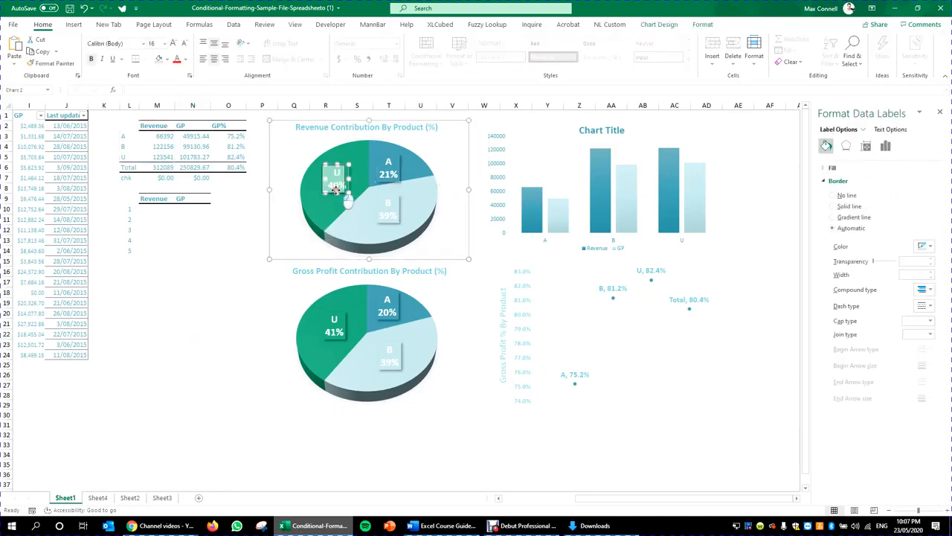
pyautogui.click(397, 179)
pyautogui.moveTo(392, 182); pyautogui.dragTo(392, 176)
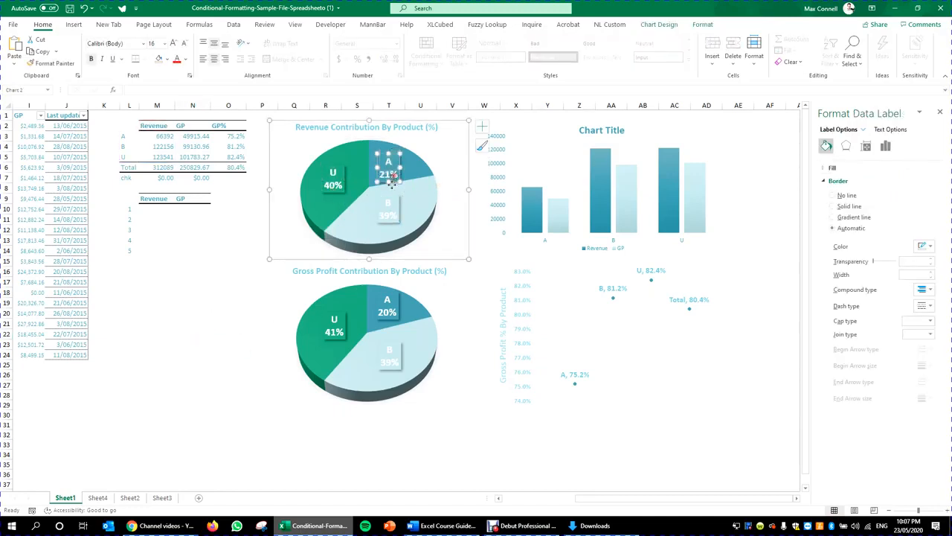
pyautogui.click(389, 211)
pyautogui.moveTo(392, 224)
pyautogui.mouseDown()
pyautogui.moveTo(403, 230)
pyautogui.moveTo(390, 228)
pyautogui.mouseUp()
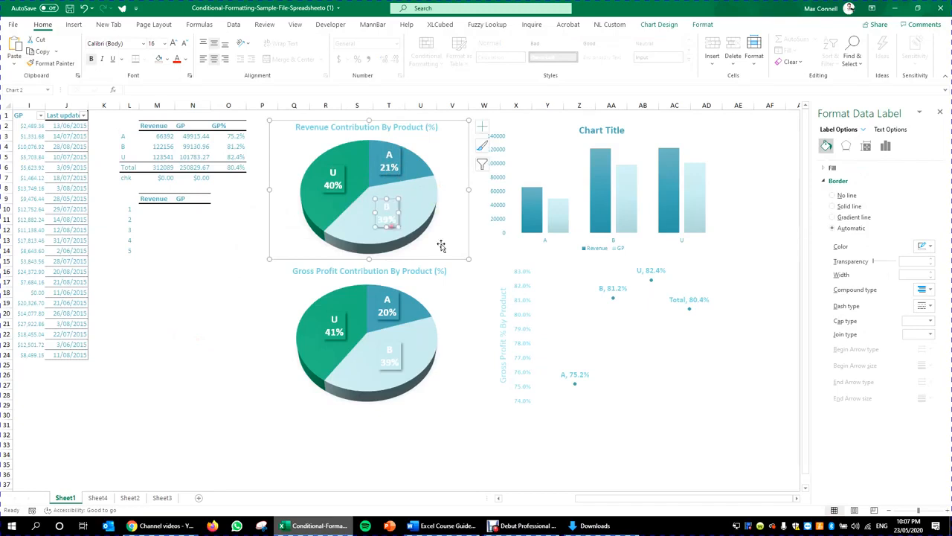
pyautogui.click(460, 453)
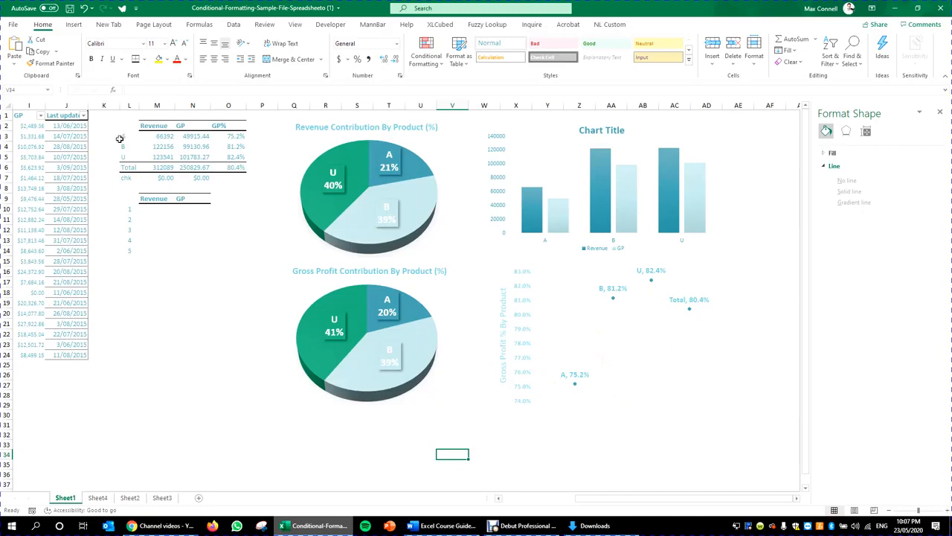
# Pull the A slice out of the Revenue pie with a point explosion of about 13%
pyautogui.moveTo(119, 139); pyautogui.dragTo(226, 137)
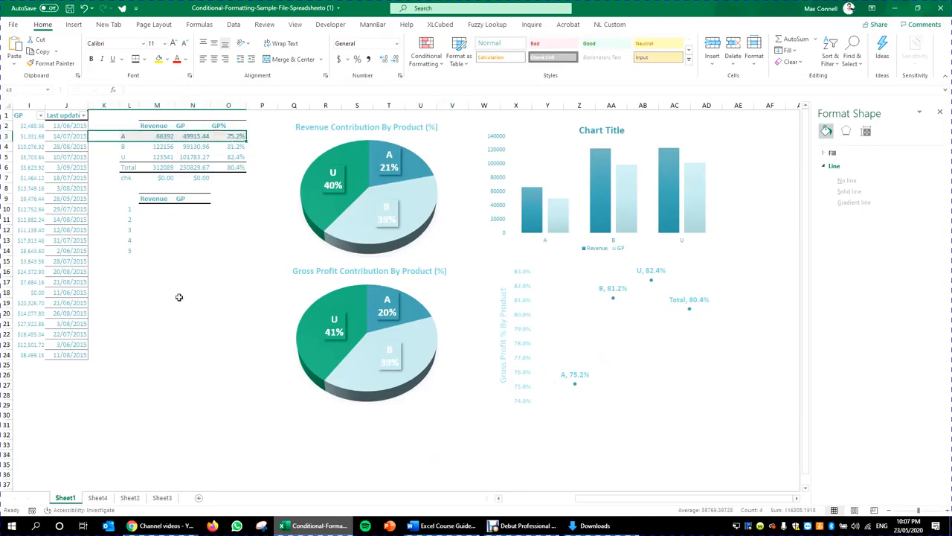
pyautogui.click(412, 168)
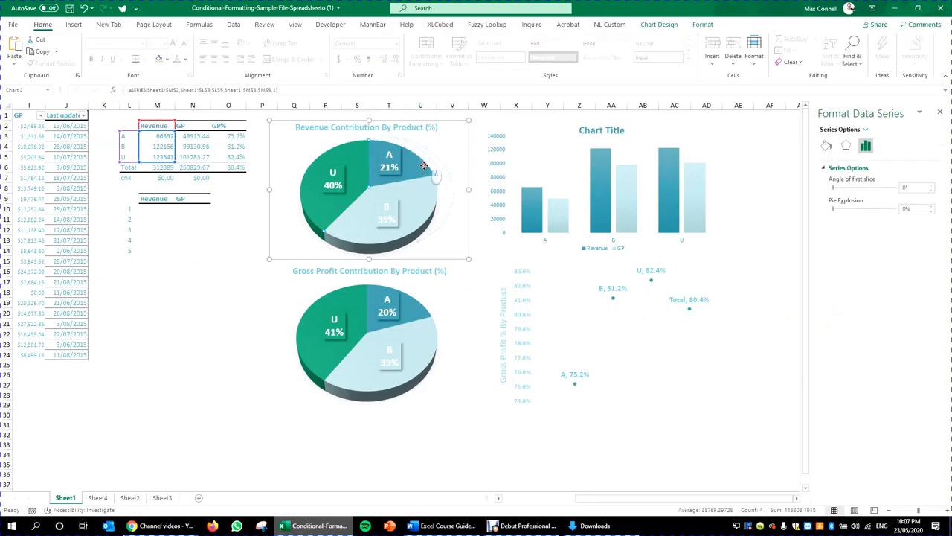
pyautogui.moveTo(424, 166); pyautogui.dragTo(426, 166)
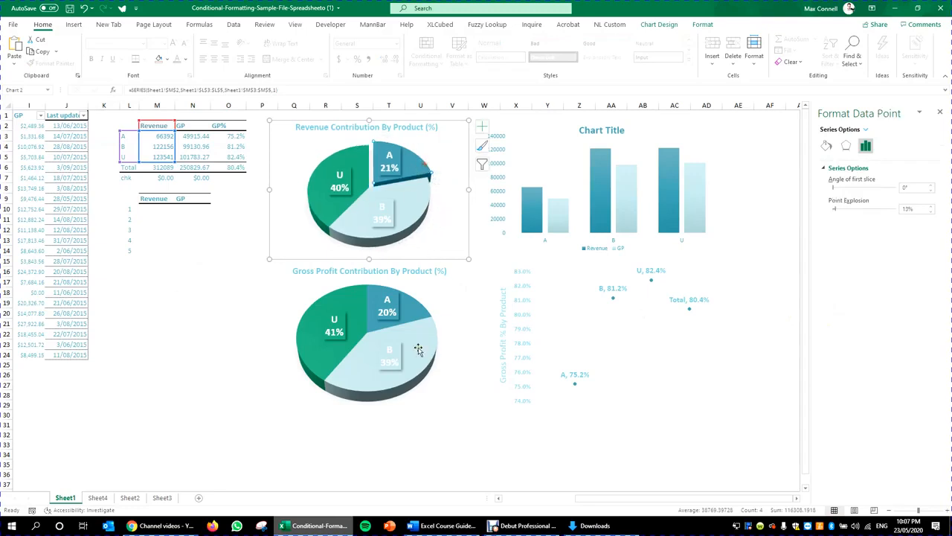
# Pull the A slice out of the gross profit pie with a point explosion of about 13%
pyautogui.click(413, 311)
pyautogui.click(410, 315)
pyautogui.moveTo(424, 325); pyautogui.dragTo(426, 323)
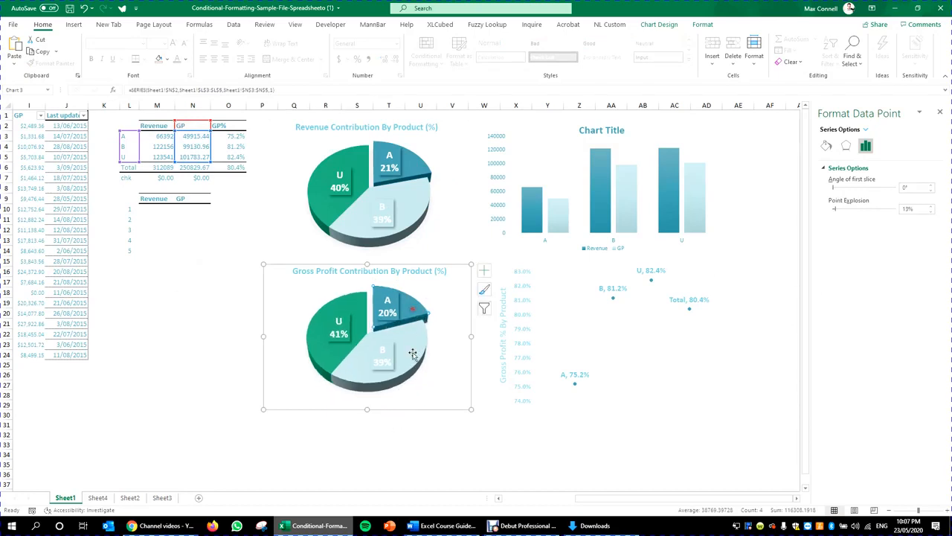
pyautogui.click(410, 176)
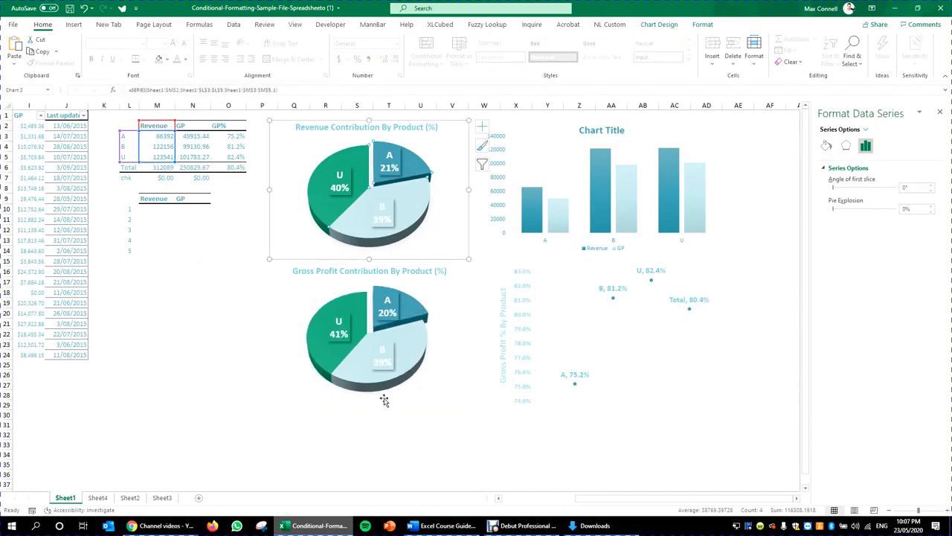
pyautogui.click(416, 422)
pyautogui.click(456, 422)
pyautogui.click(479, 414)
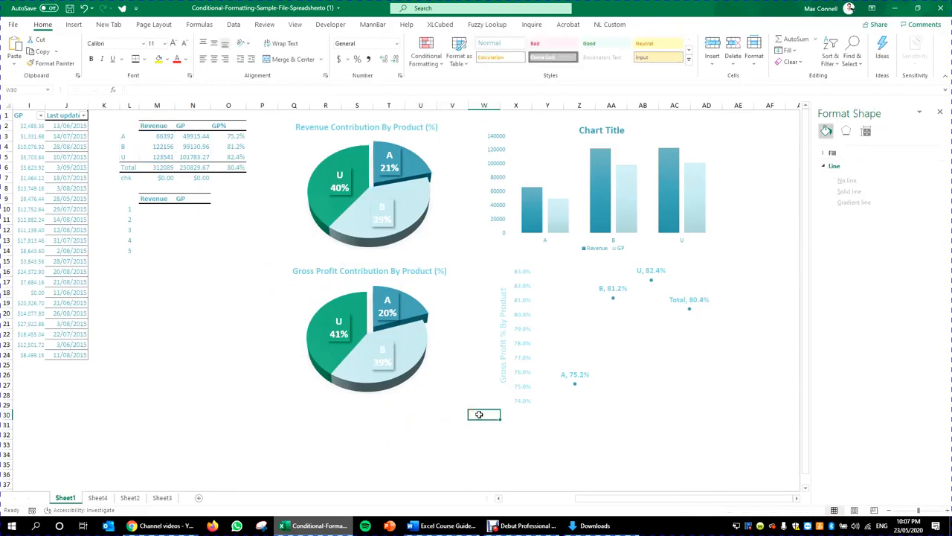
# Move the Gross Profit % By Product chart slightly up and left, beneath the column chart
pyautogui.click(643, 410)
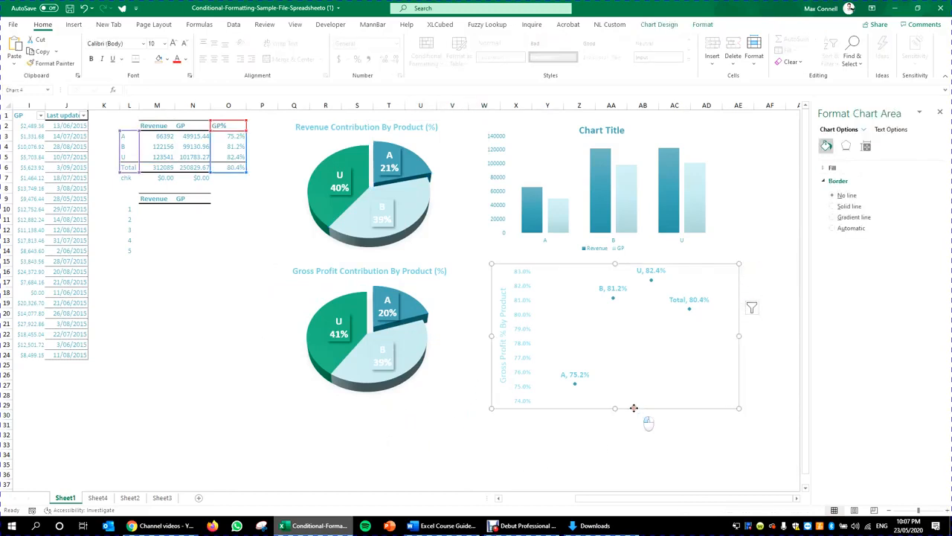
pyautogui.moveTo(635, 410); pyautogui.dragTo(624, 403)
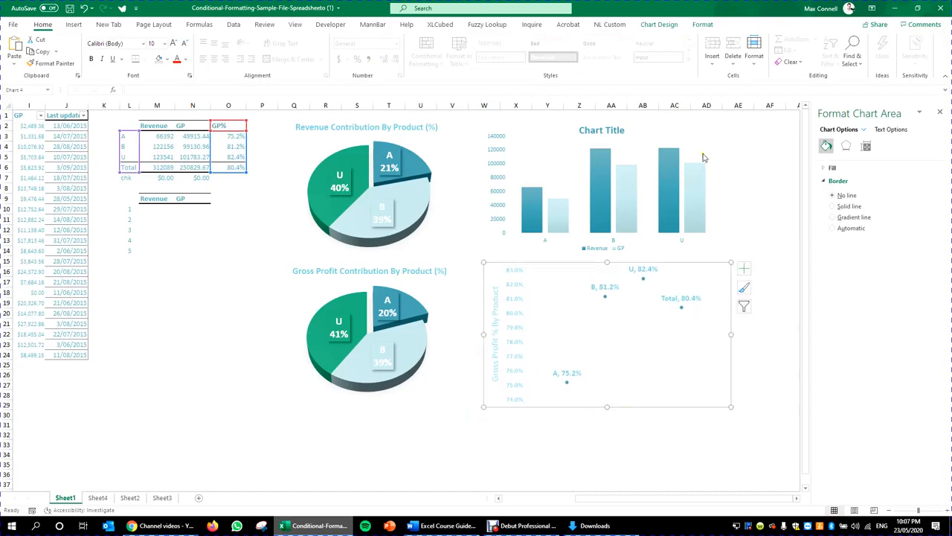
pyautogui.click(618, 126)
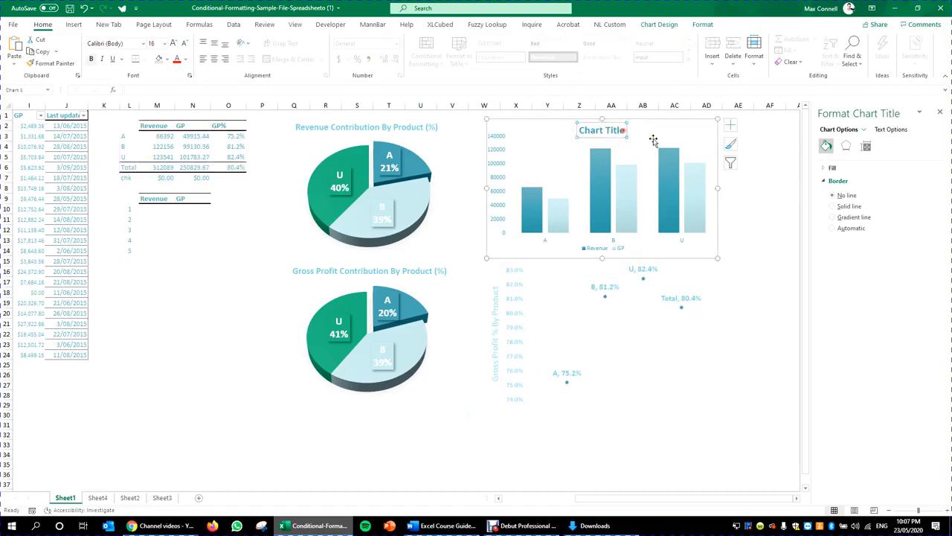
pyautogui.click(511, 257)
pyautogui.click(644, 26)
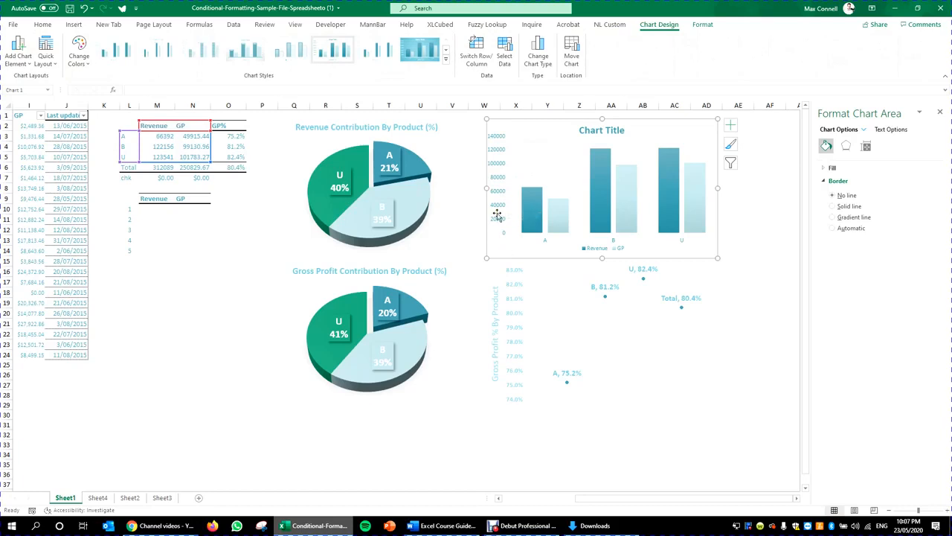
pyautogui.click(597, 249)
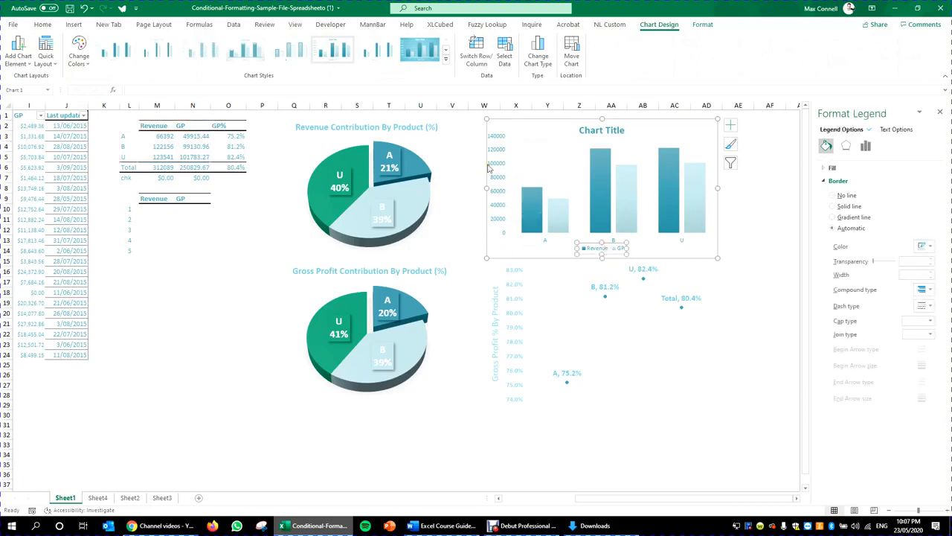
pyautogui.click(505, 177)
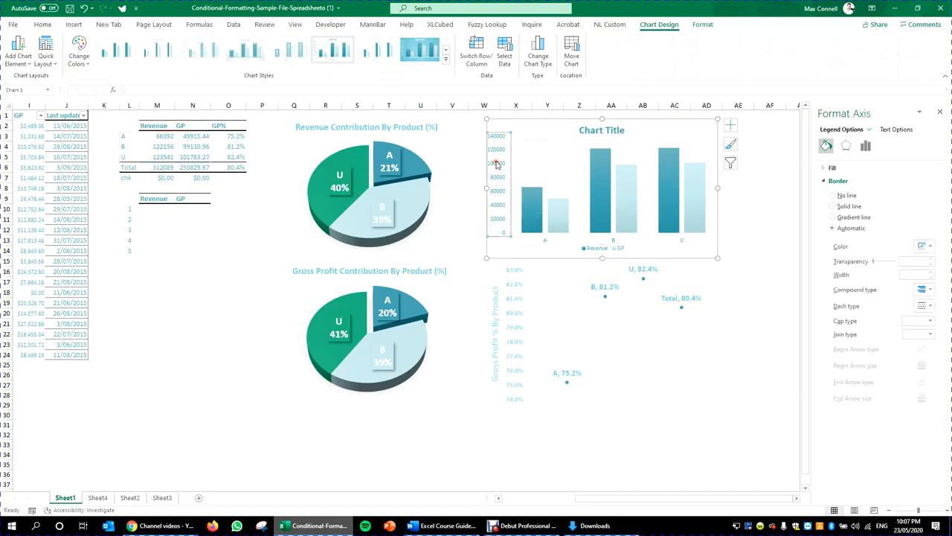
pyautogui.click(18, 58)
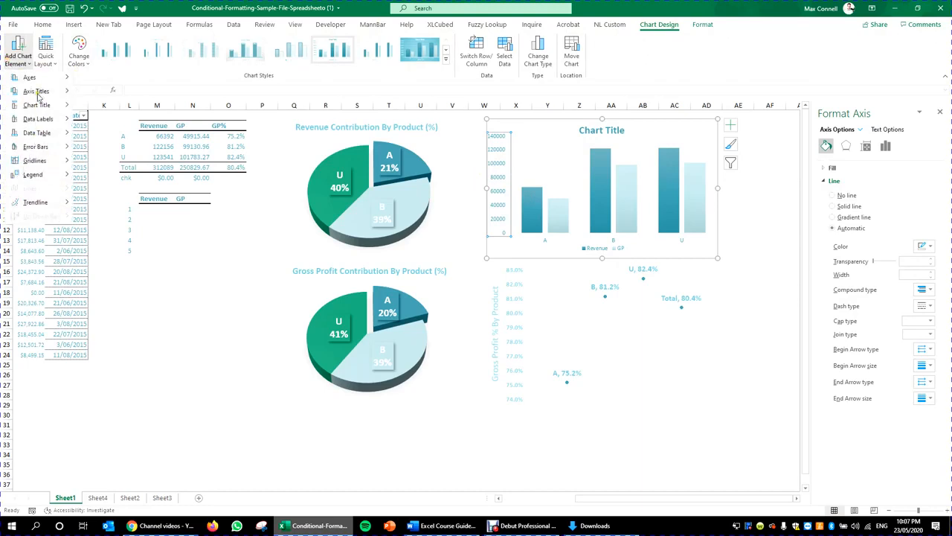
pyautogui.moveTo(38, 95)
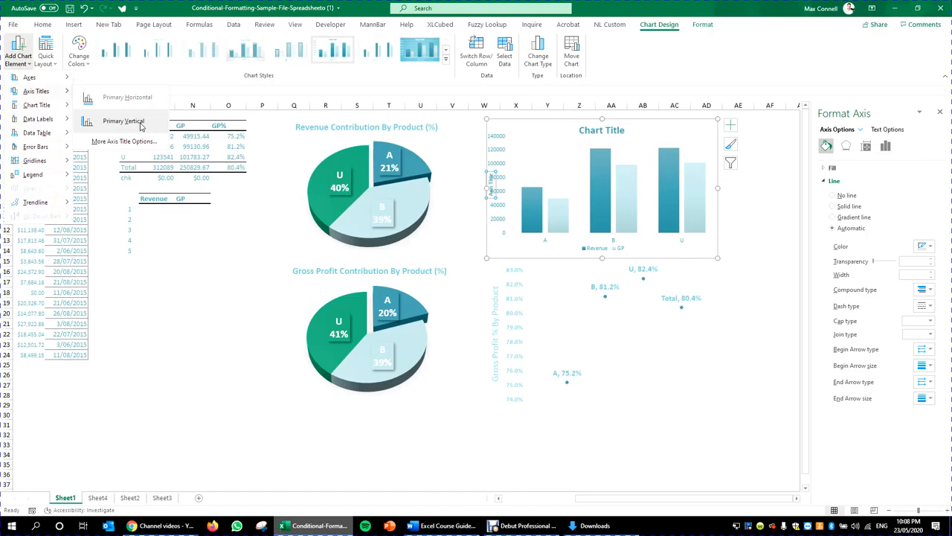
pyautogui.click(202, 329)
pyautogui.click(544, 189)
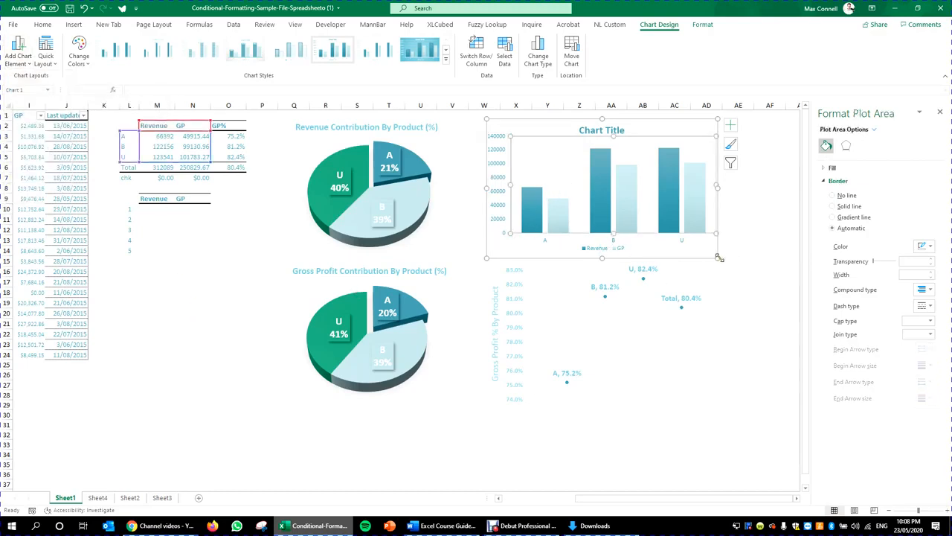
# Enlarge the column chart slightly from its lower-right corner and pull in the plot area's left edge to leave room beside the value axis
pyautogui.moveTo(718, 258); pyautogui.dragTo(725, 261)
pyautogui.click(511, 189)
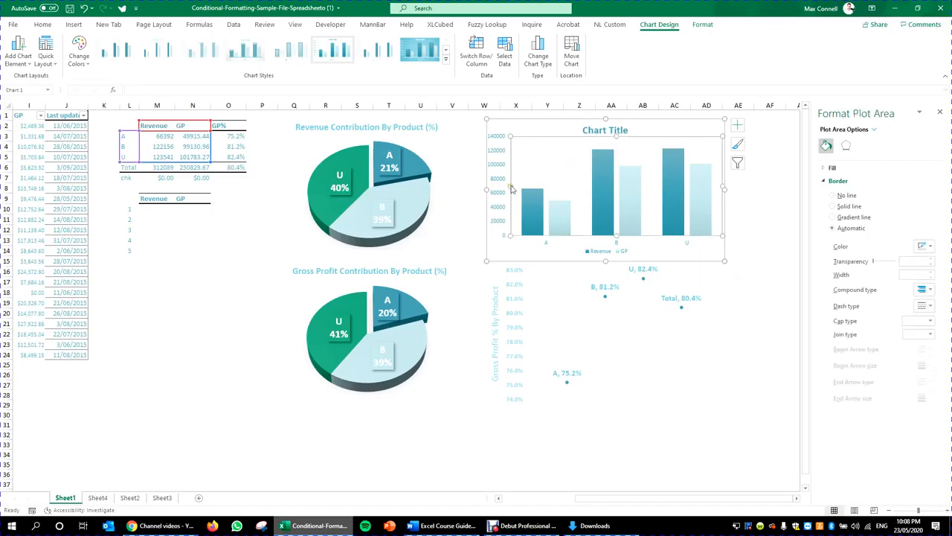
pyautogui.moveTo(511, 189); pyautogui.dragTo(524, 189)
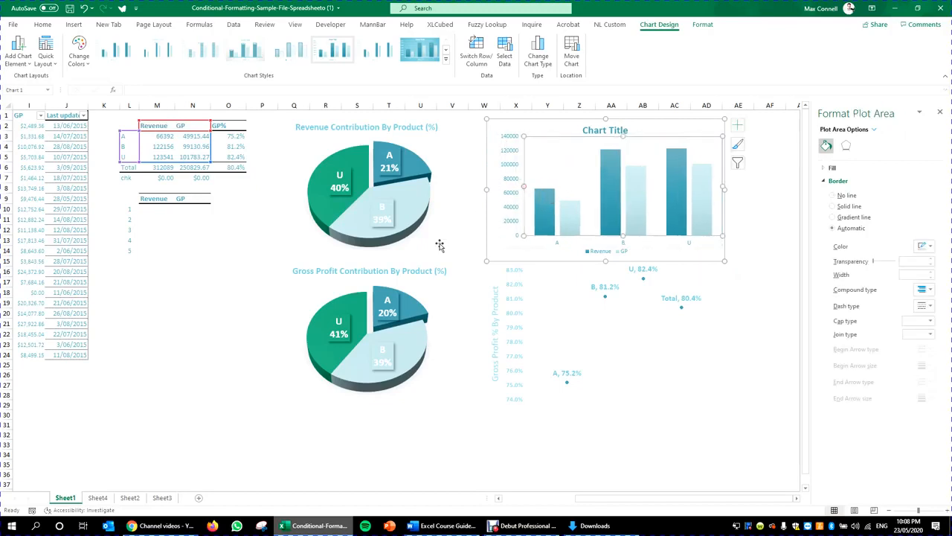
pyautogui.click(542, 455)
# Move the gross profit pie and the Gross Profit % By Product chart together slightly down, away from the charts above
pyautogui.click(671, 354)
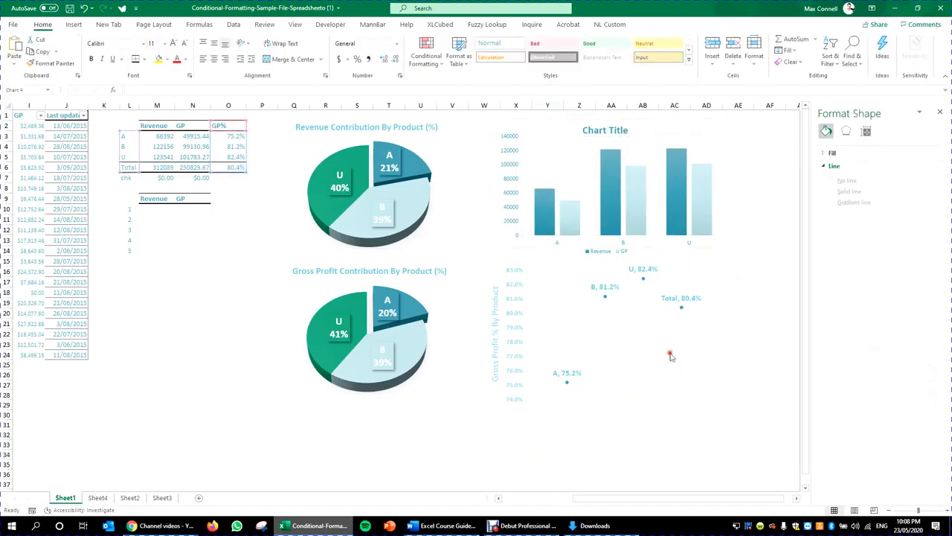
pyautogui.click(631, 407)
pyautogui.keyDown('ctrl'); pyautogui.click(395, 400); pyautogui.keyUp('ctrl')
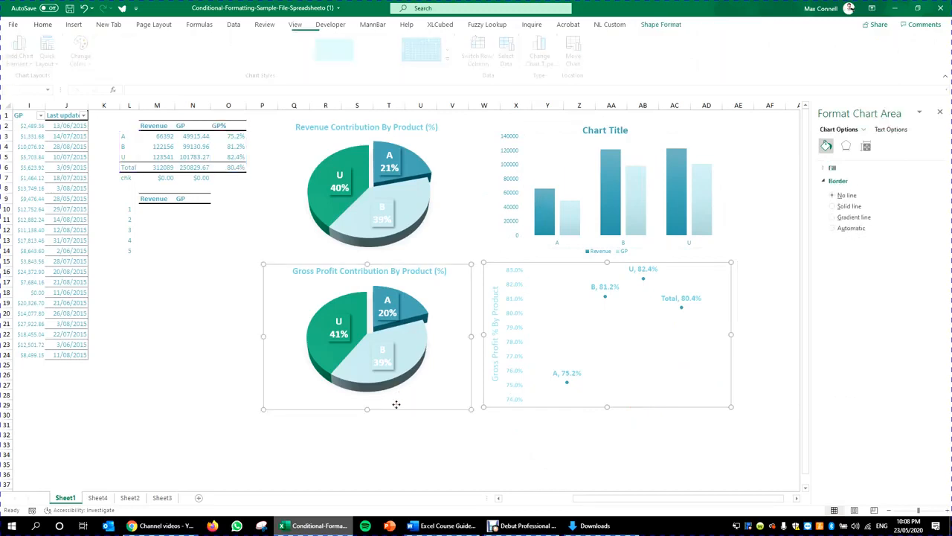
pyautogui.moveTo(397, 412); pyautogui.dragTo(399, 421)
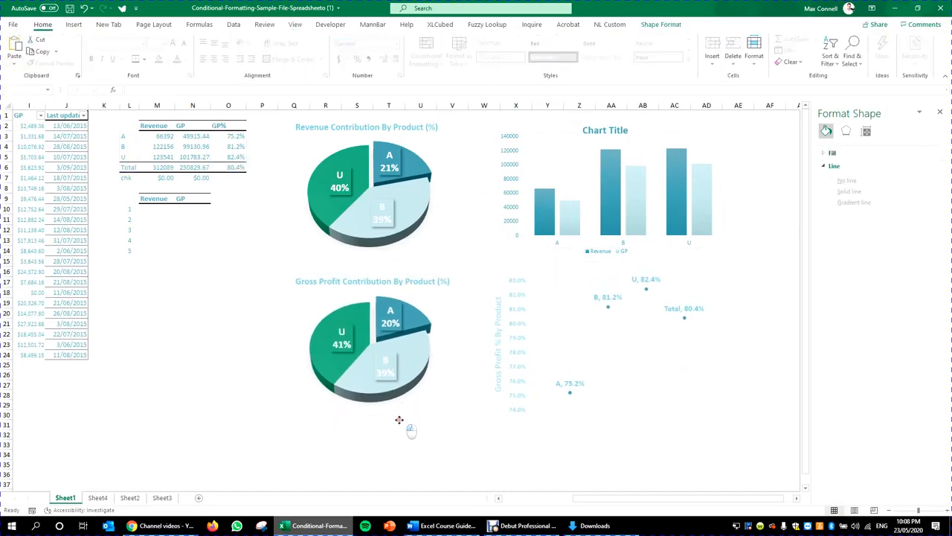
pyautogui.click(443, 446)
# Add a primary vertical axis title to the column chart reading "Nominal Rev / GP Contribution By Product"
pyautogui.click(563, 165)
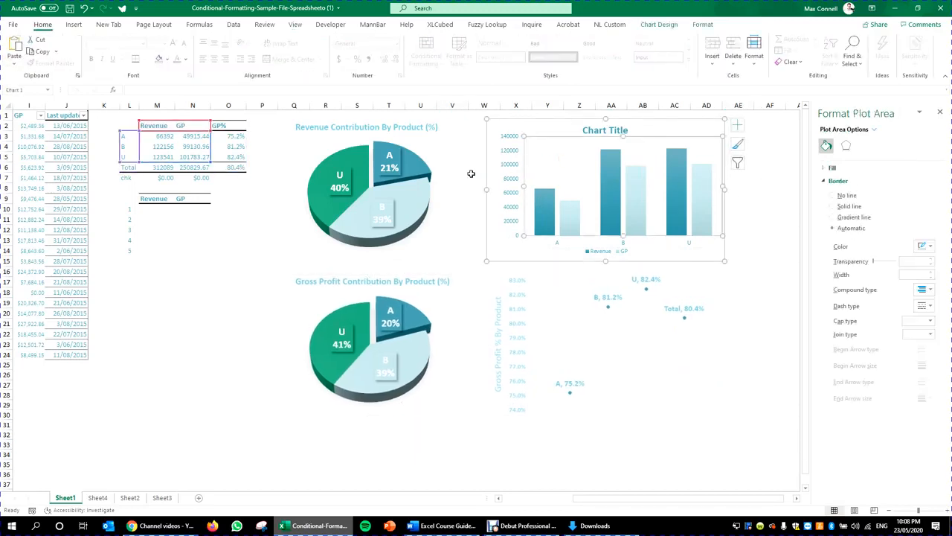
pyautogui.click(556, 134)
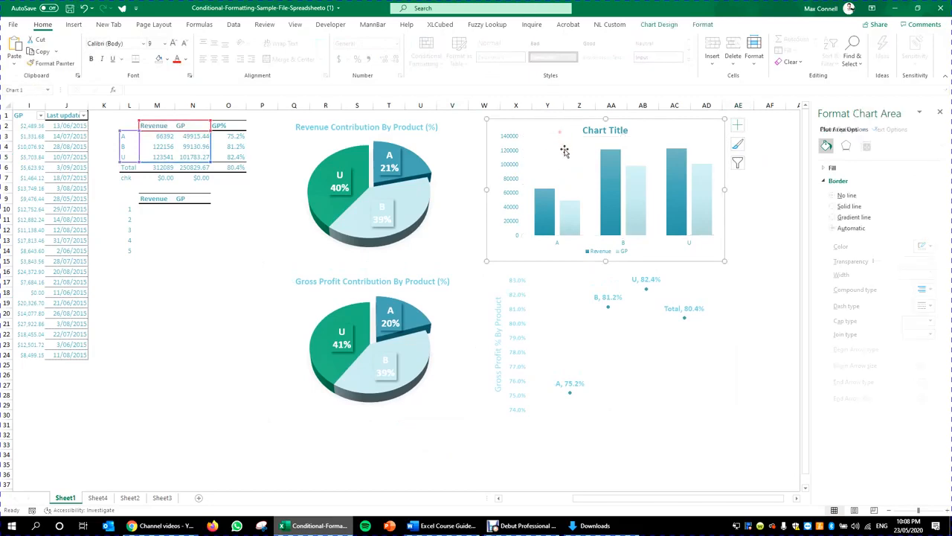
pyautogui.click(574, 164)
pyautogui.click(572, 140)
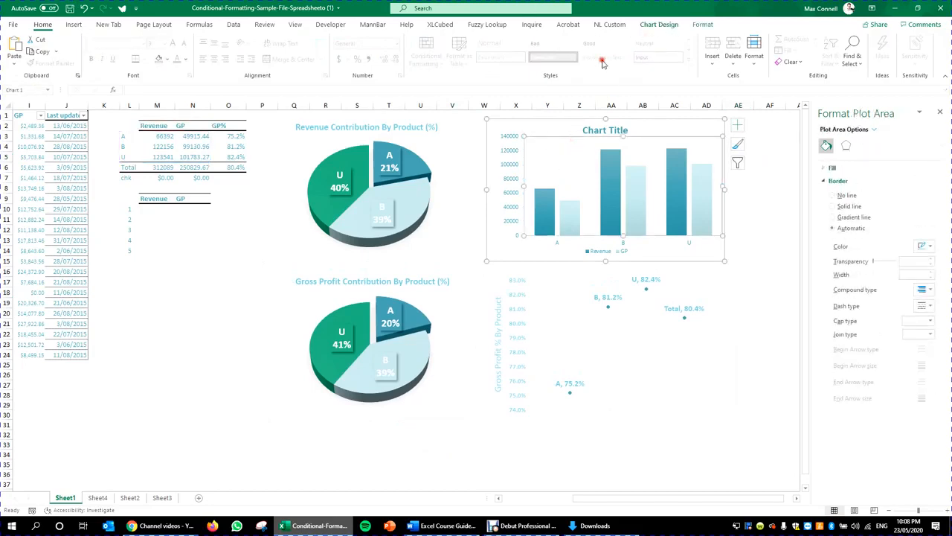
pyautogui.click(659, 25)
pyautogui.click(46, 62)
pyautogui.click(22, 61)
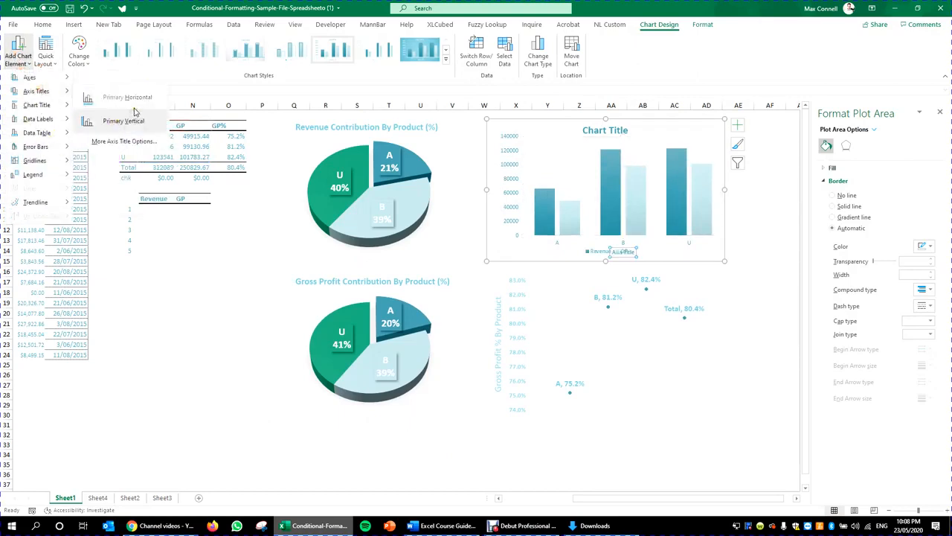
pyautogui.click(141, 129)
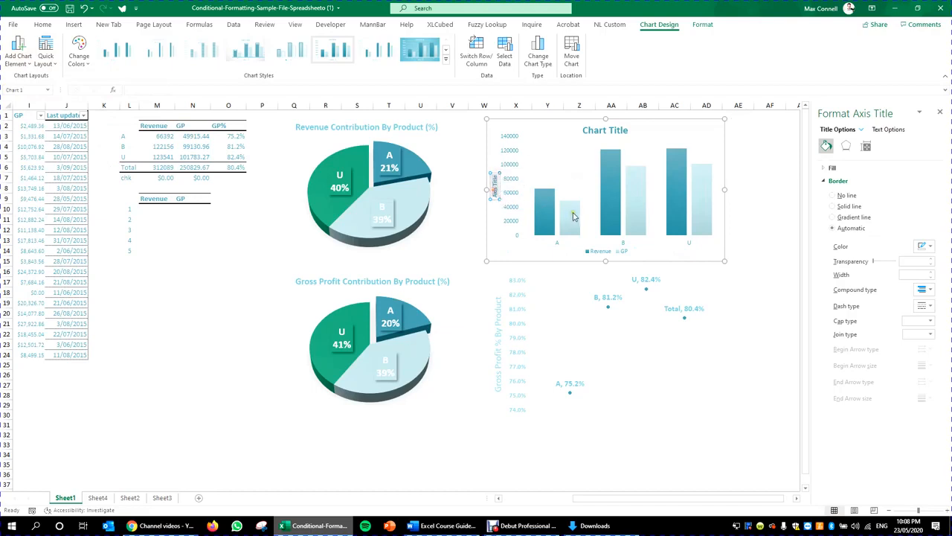
pyautogui.write('Nomina')
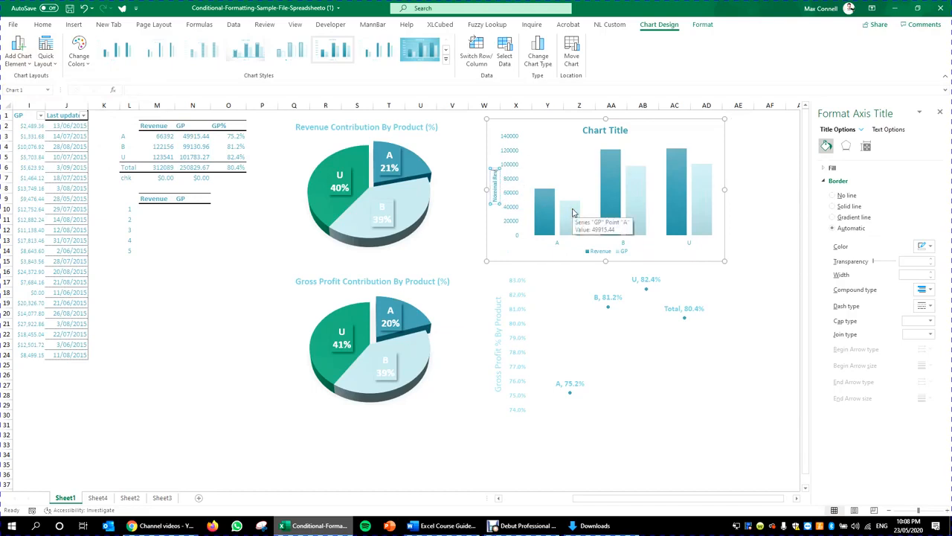
pyautogui.write('l Rev / GP Contribution By Product')
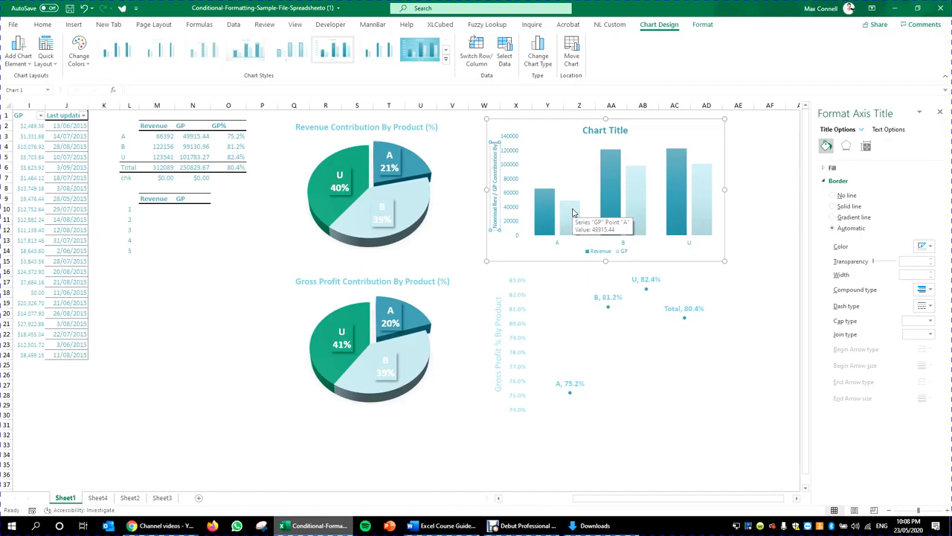
pyautogui.click(313, 327)
# Set the column chart's vertical axis title to font size 12 and narrow the plot area from its left edge to make room
pyautogui.click(493, 181)
pyautogui.doubleClick(494, 181)
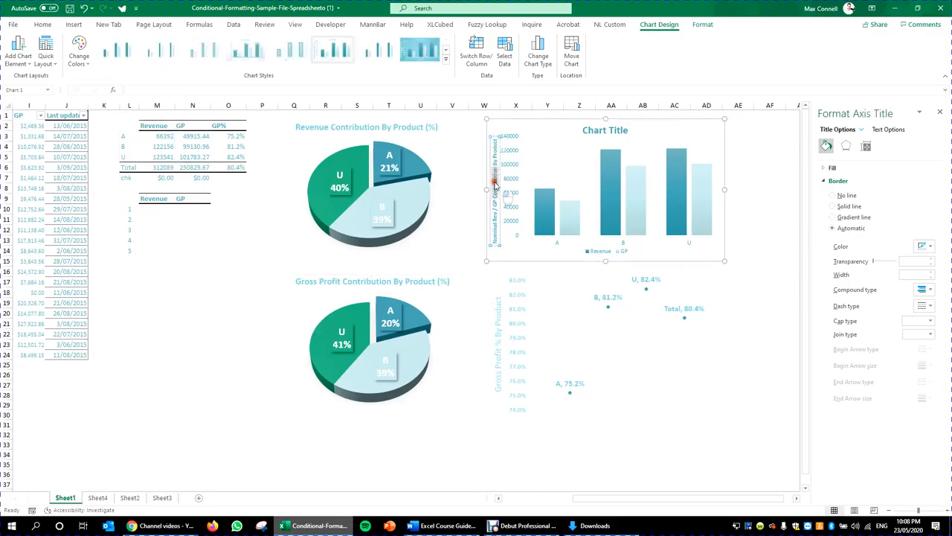
pyautogui.tripleClick(494, 181)
pyautogui.click(42, 24)
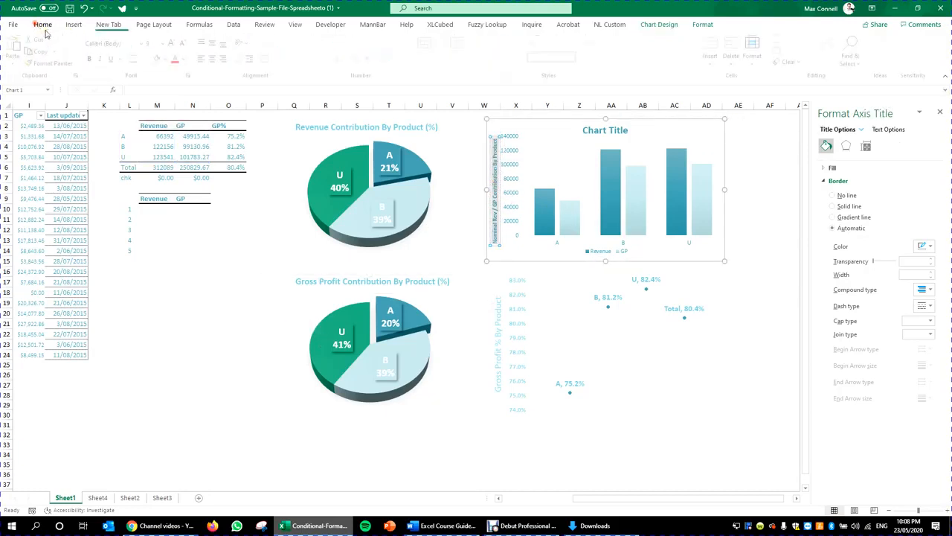
pyautogui.click(173, 44)
pyautogui.click(174, 44)
pyautogui.click(174, 44)
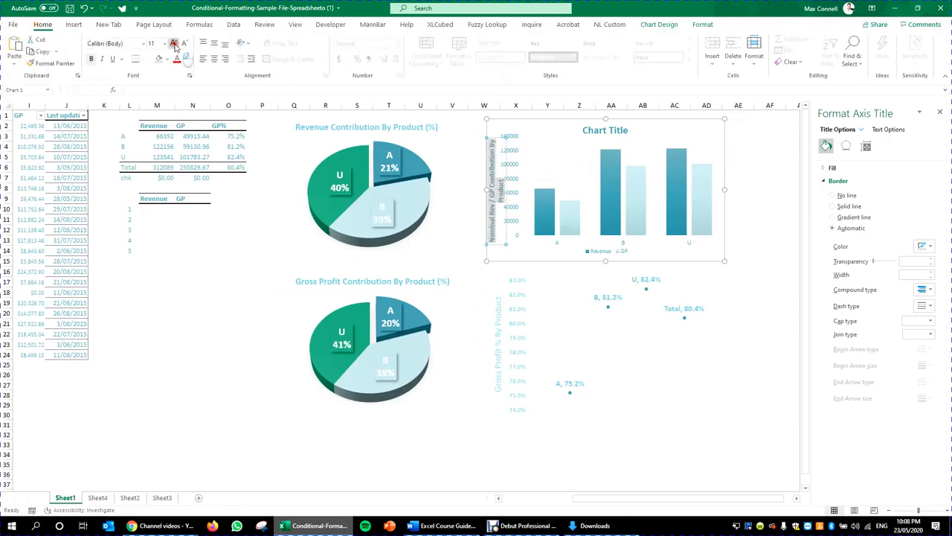
pyautogui.click(173, 44)
pyautogui.click(558, 162)
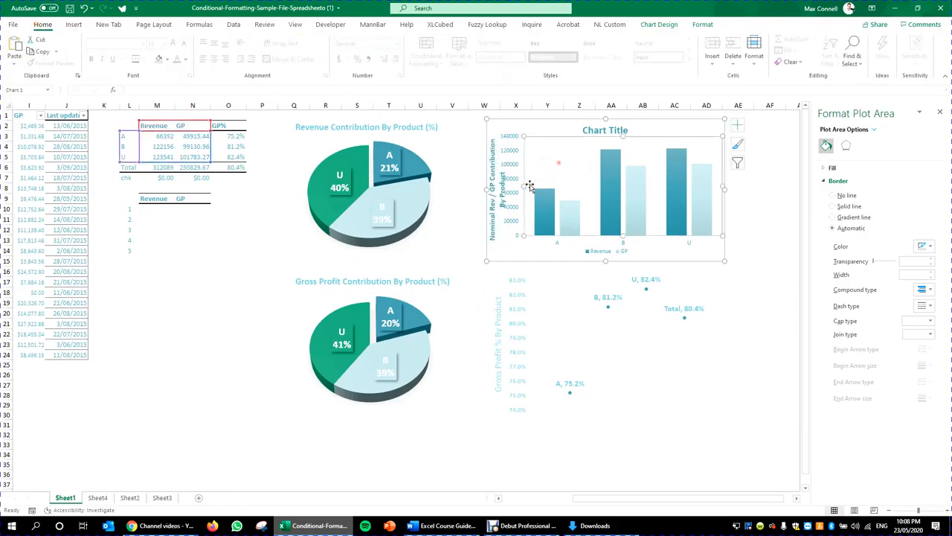
pyautogui.moveTo(525, 185); pyautogui.dragTo(535, 191)
# Append "(A$)" to the column chart's vertical axis title and remove the title's bold formatting
pyautogui.click(499, 172)
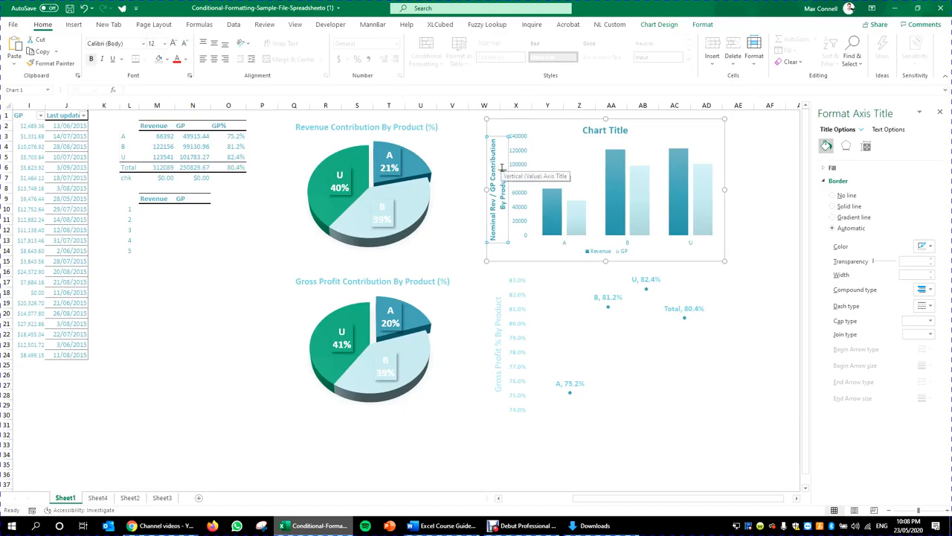
pyautogui.click(231, 363)
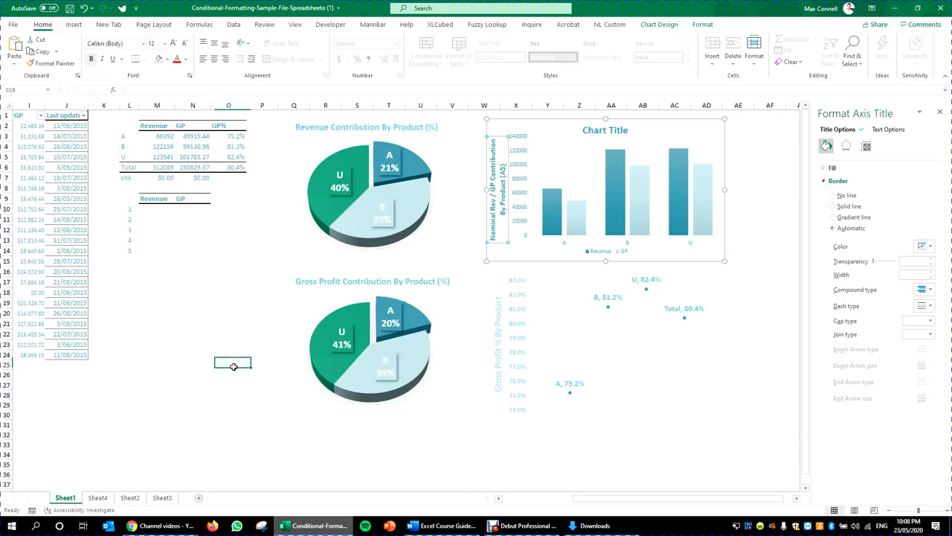
pyautogui.click(494, 181)
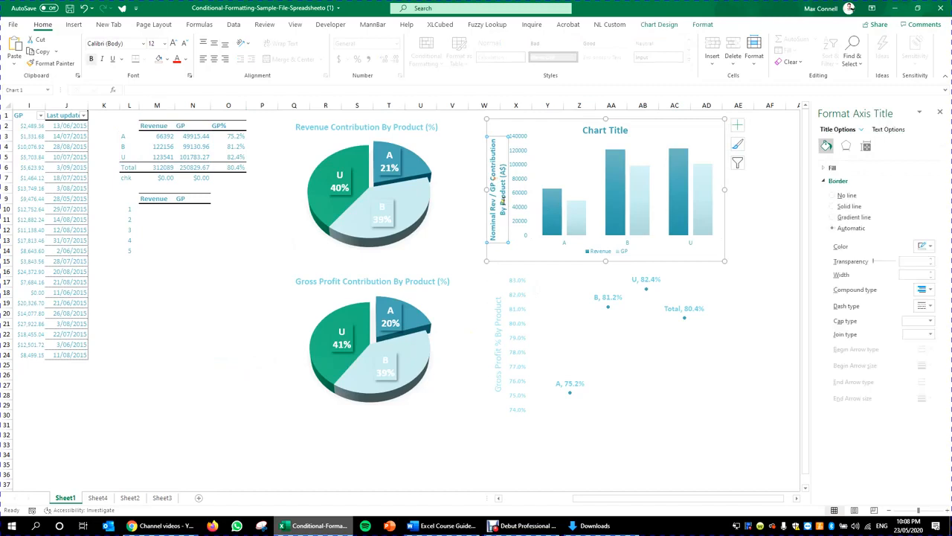
pyautogui.click(558, 171)
pyautogui.click(493, 182)
pyautogui.hotkey('ctrl', 'b')
pyautogui.click(470, 393)
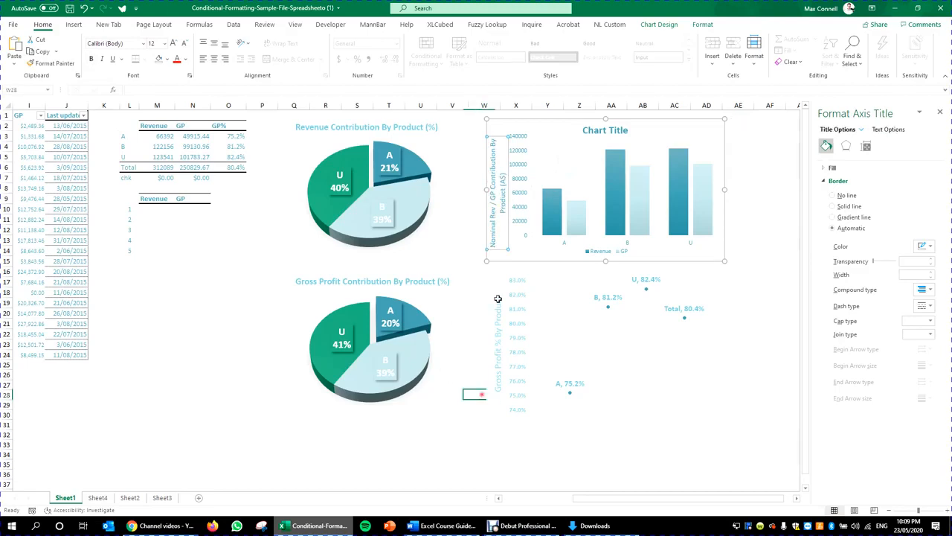
# Compare the font sizes of the column chart's vertical axis title and the Revenue pie's chart title
pyautogui.click(494, 185)
pyautogui.click(495, 182)
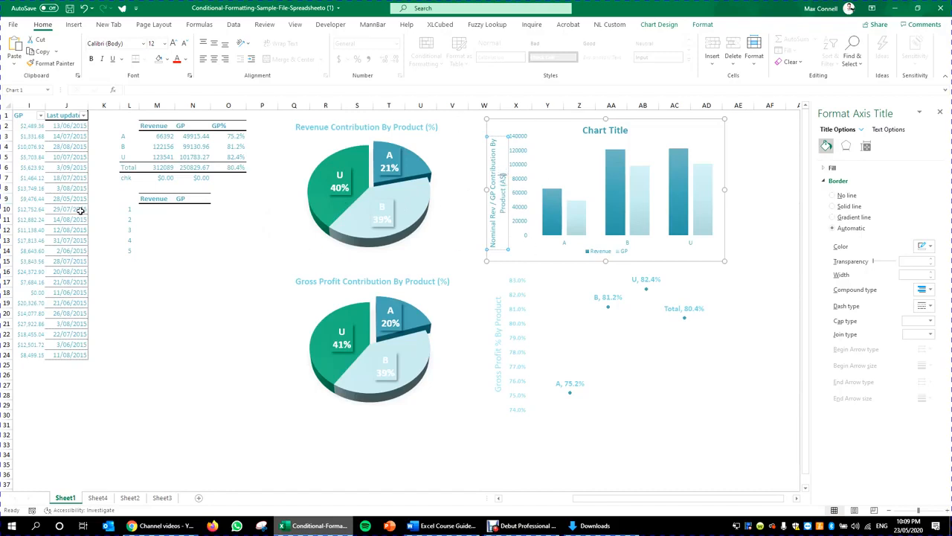
pyautogui.click(484, 227)
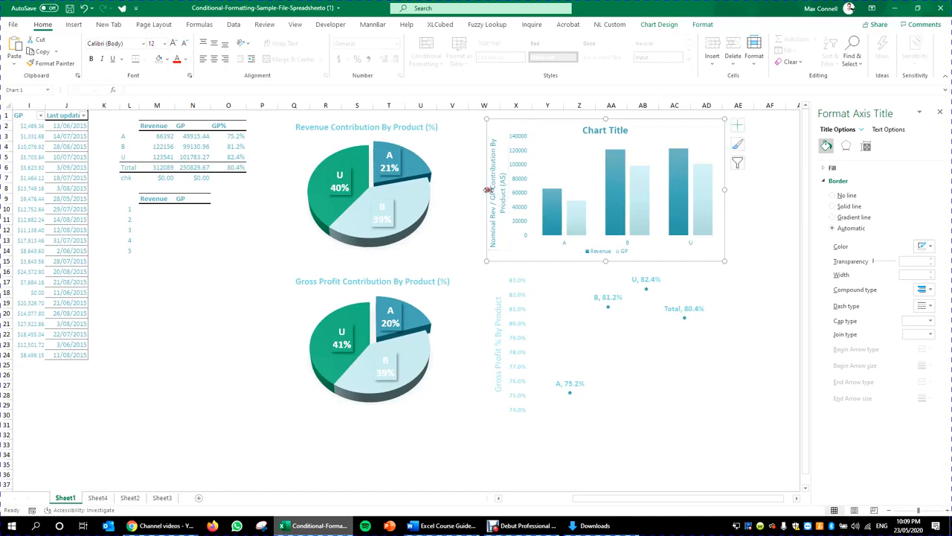
pyautogui.click(497, 193)
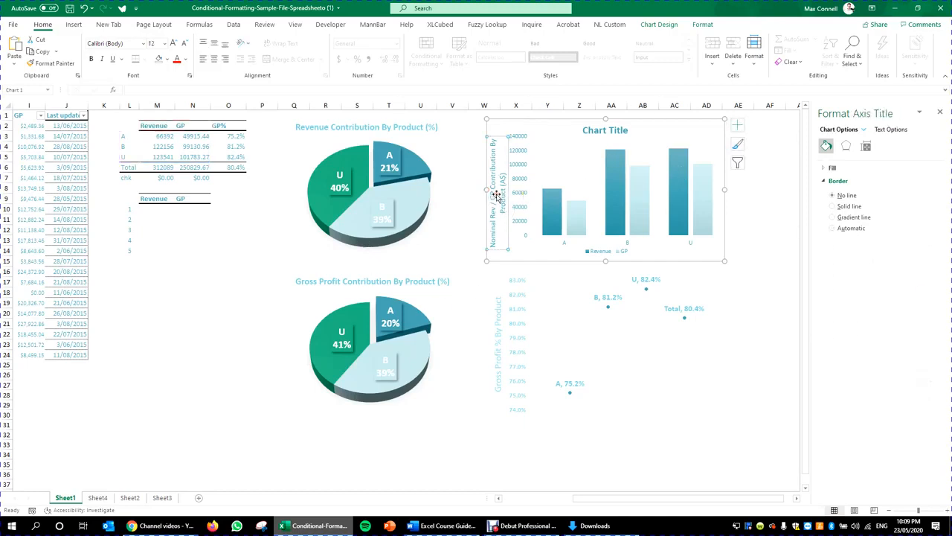
pyautogui.click(401, 128)
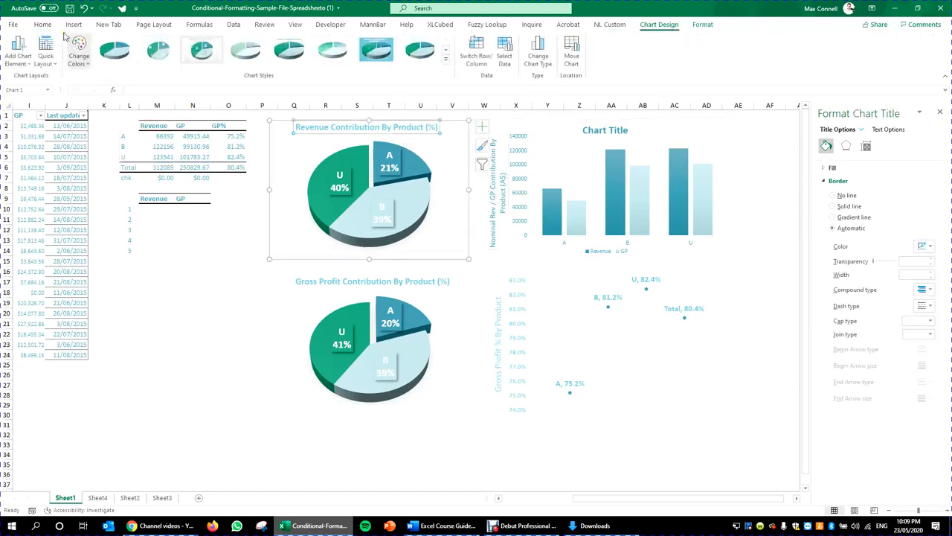
pyautogui.click(41, 25)
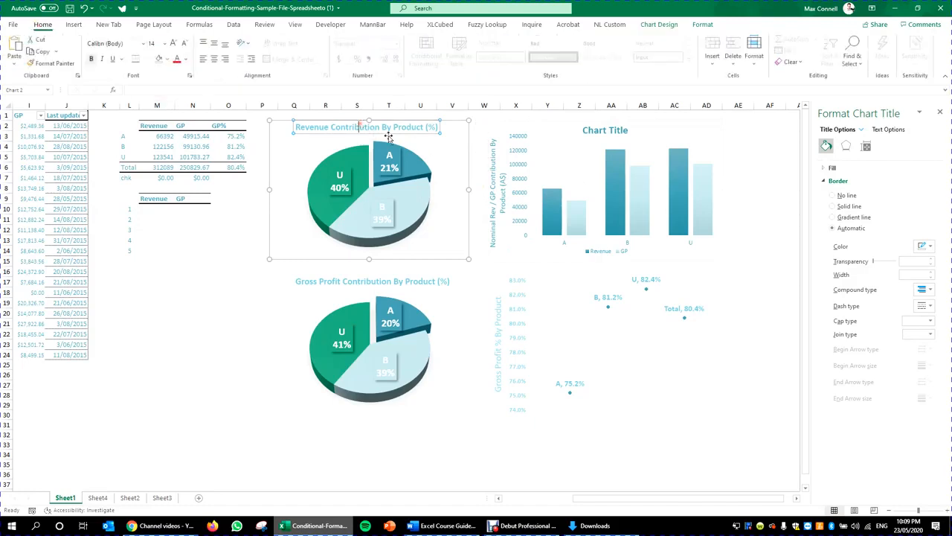
pyautogui.click(500, 185)
pyautogui.click(496, 224)
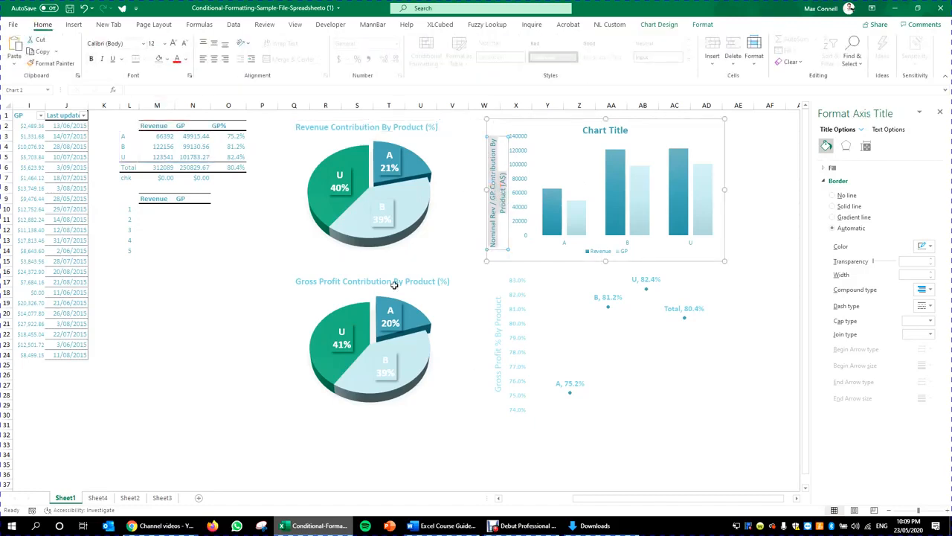
# Try the Revenue pie's chart title at font size 12, and undo the size change
pyautogui.tripleClick(414, 128)
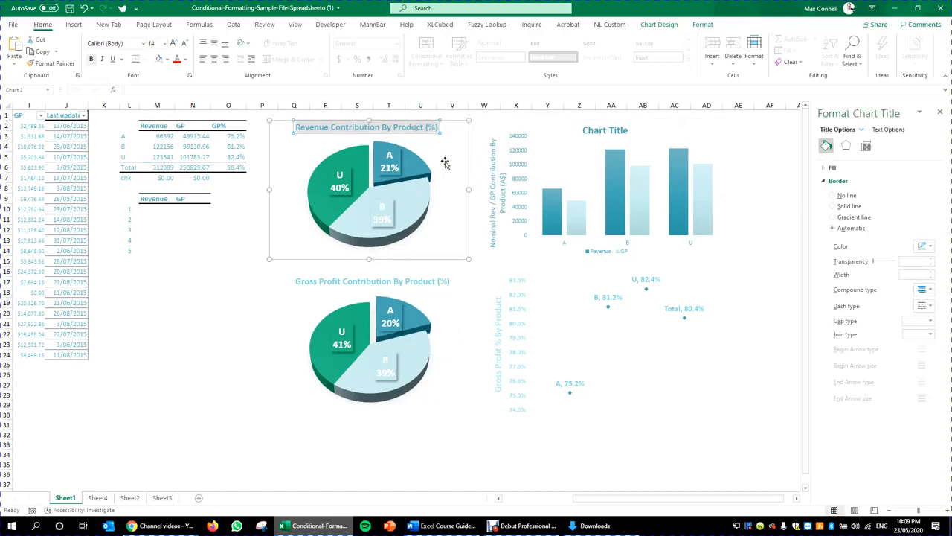
pyautogui.click(184, 43)
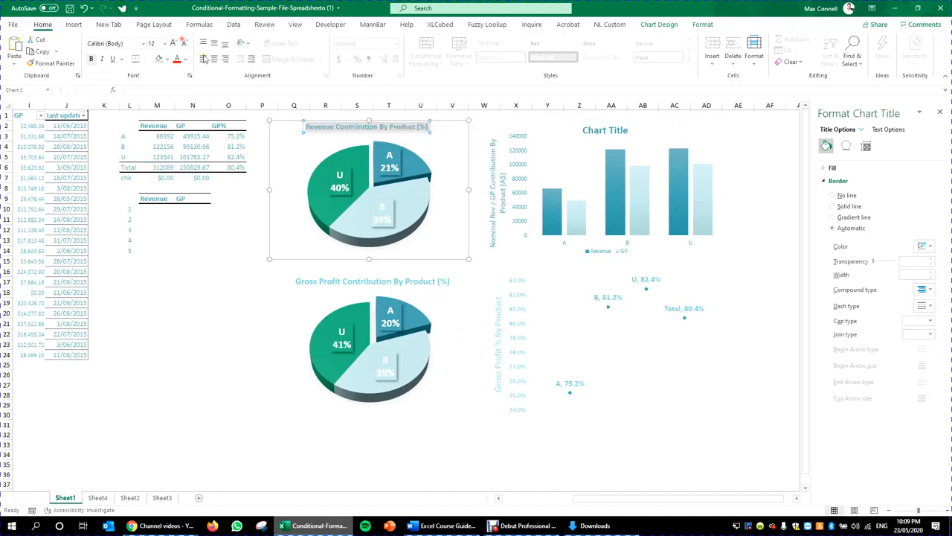
pyautogui.hotkey('ctrl', 'z')
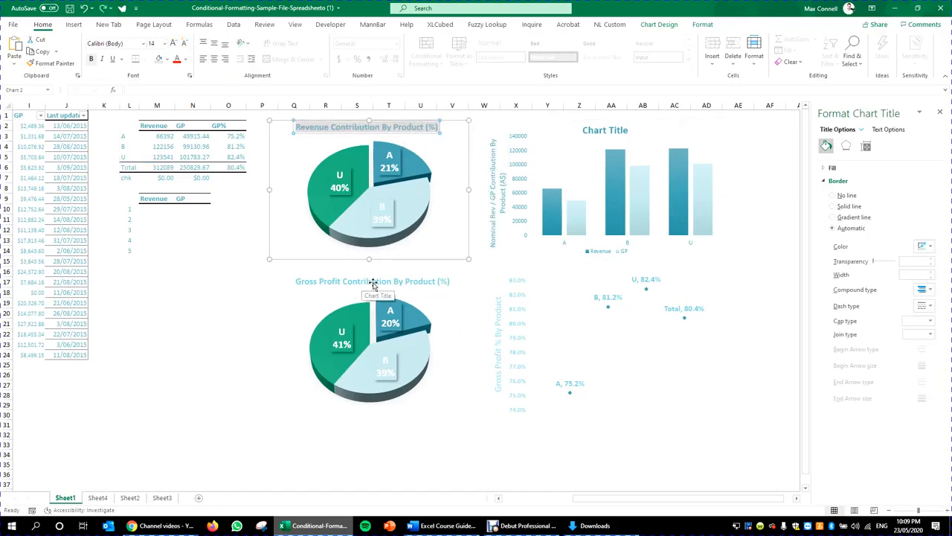
pyautogui.click(183, 42)
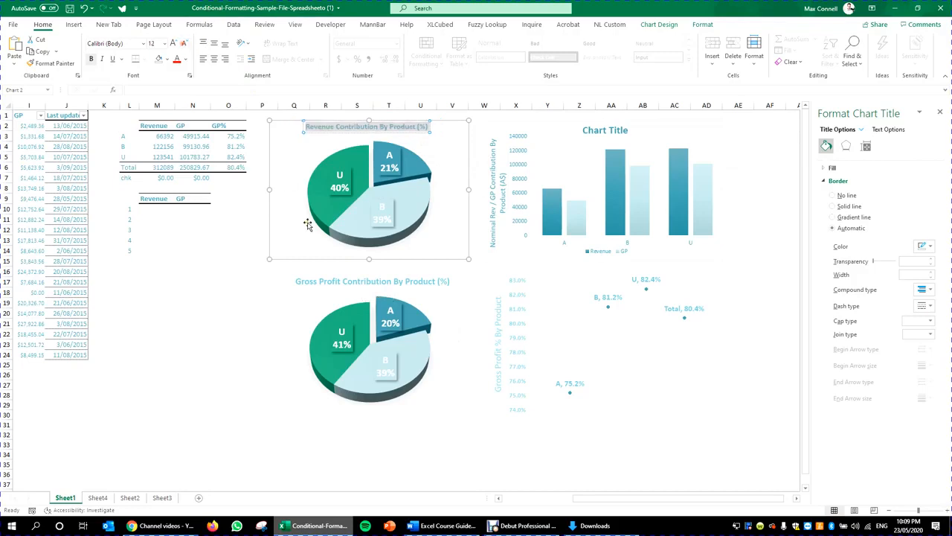
pyautogui.click(379, 288)
pyautogui.click(265, 206)
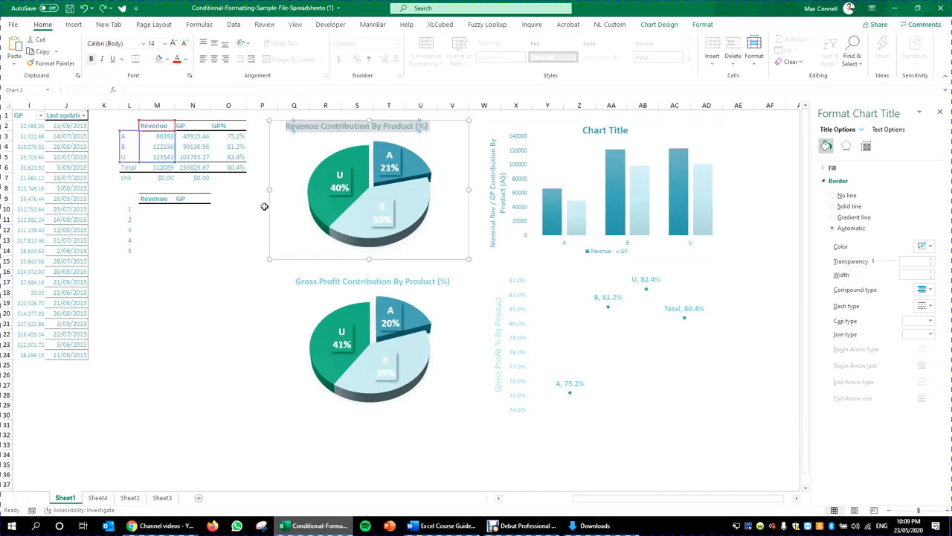
# Change the unit in the column chart's vertical axis title to "(A$m)", and try font size 14 on it before undoing that size
pyautogui.click(491, 149)
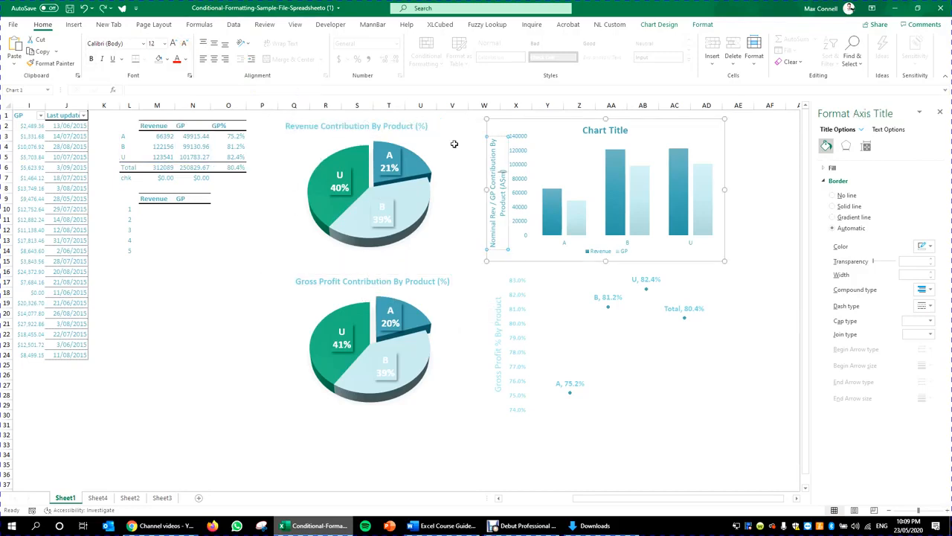
pyautogui.click(174, 43)
pyautogui.hotkey('ctrl', 'z')
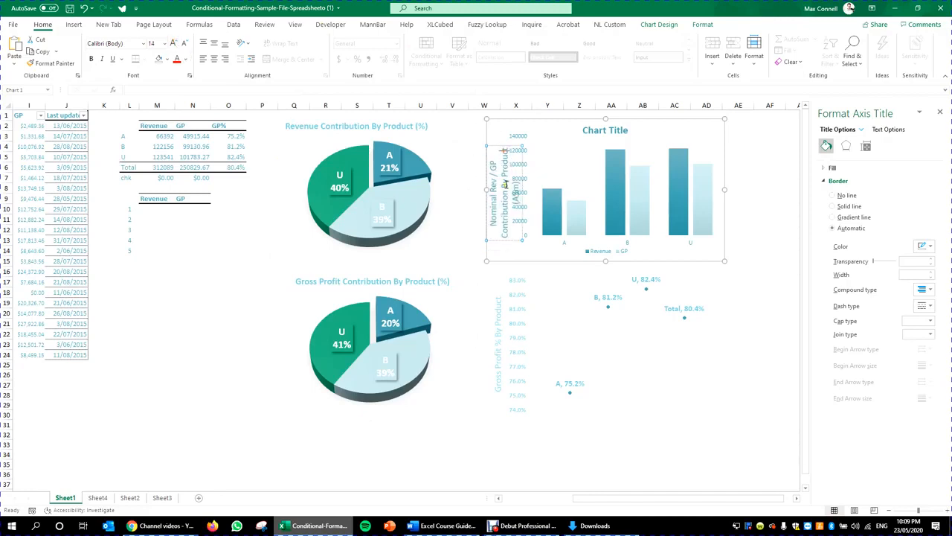
# Select the pie charts, the column chart and the Gross Profit % chart together and nudge them slightly up and right
pyautogui.click(511, 362)
pyautogui.click(499, 348)
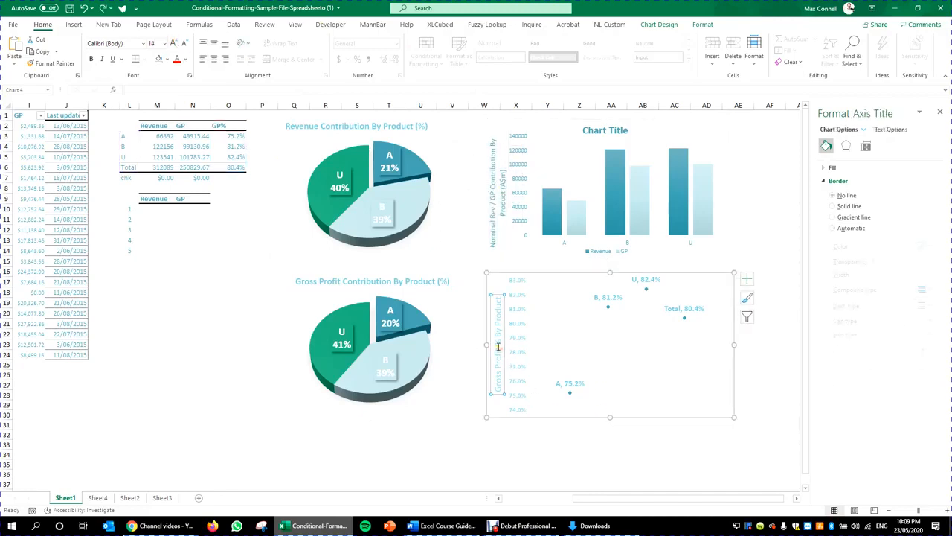
pyautogui.keyDown('ctrl'); pyautogui.click(487, 347); pyautogui.keyUp('ctrl')
pyautogui.moveTo(493, 345); pyautogui.dragTo(494, 343)
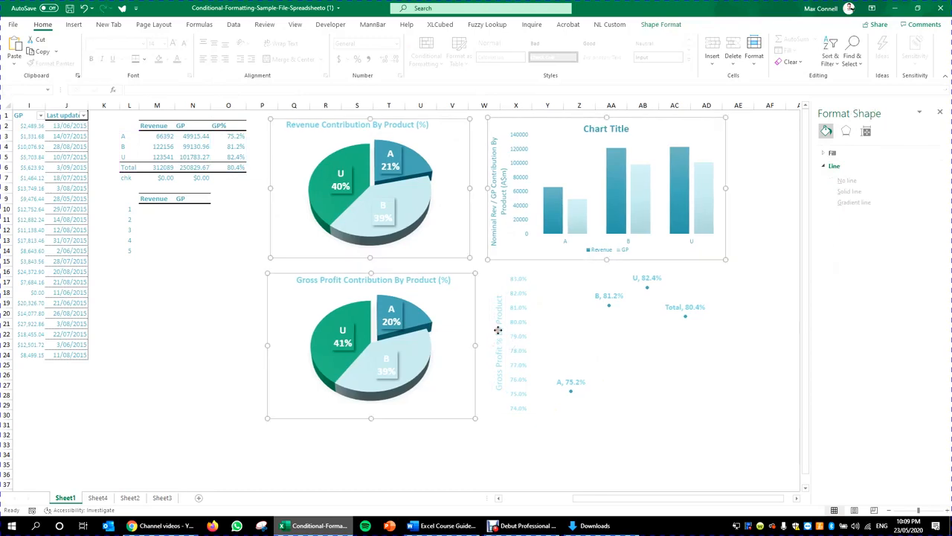
# Deselect the charts, then nudge the column chart's plot area slightly right and its vertical axis title slightly up
pyautogui.click(545, 434)
pyautogui.click(610, 427)
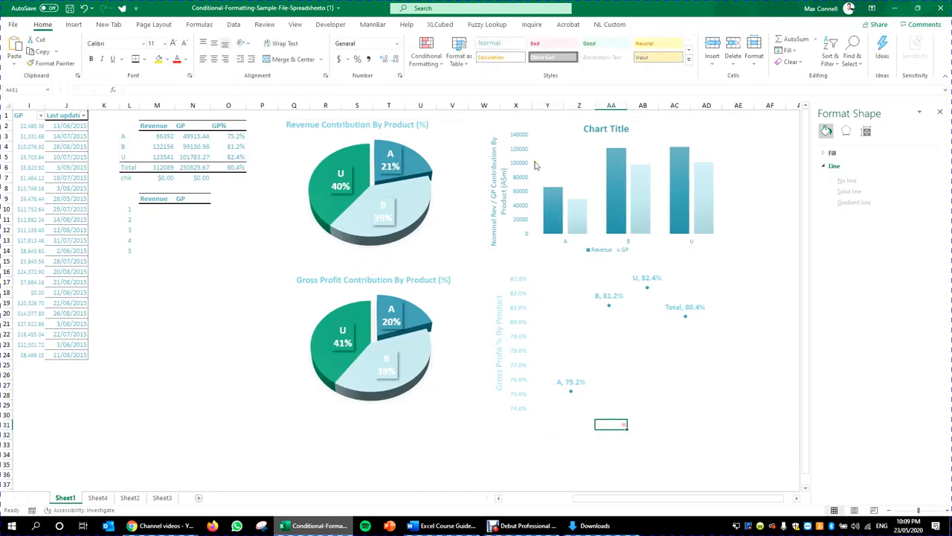
pyautogui.click(534, 152)
pyautogui.click(542, 191)
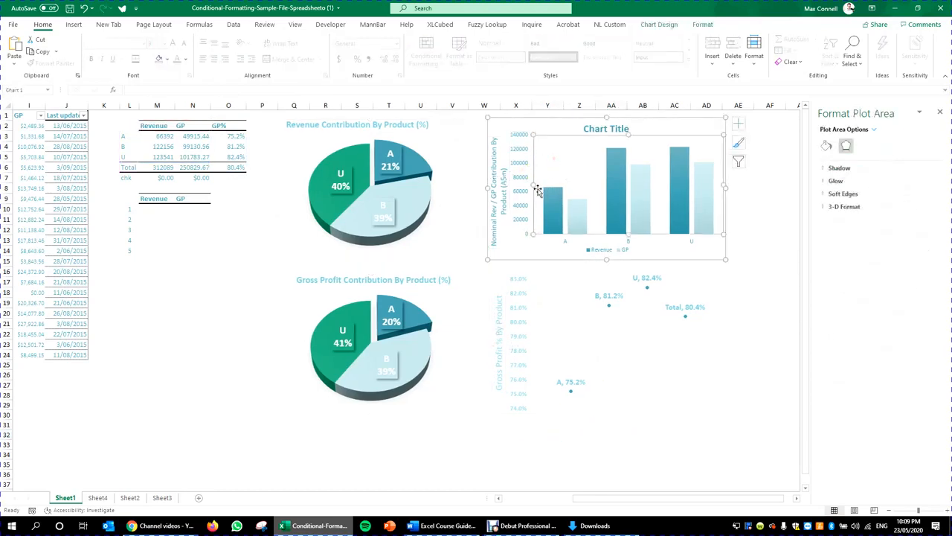
pyautogui.click(495, 188)
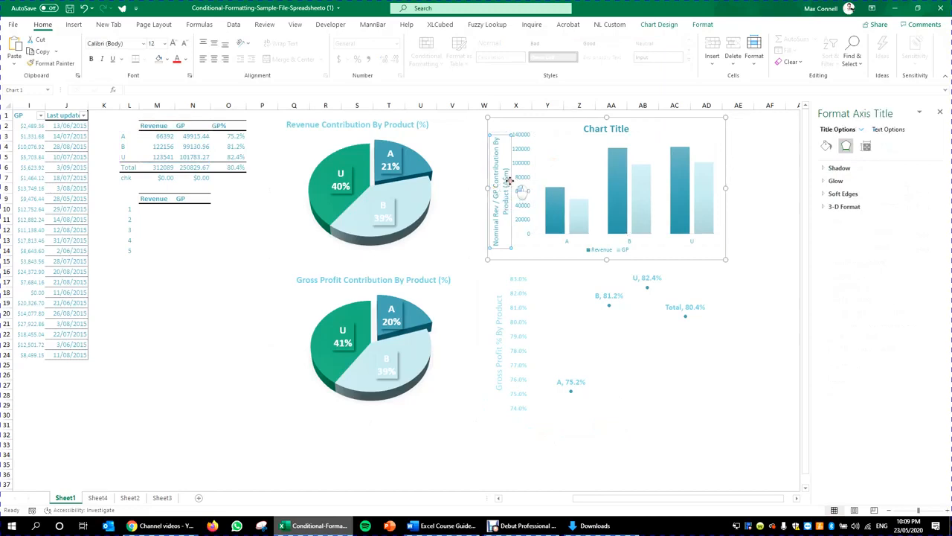
pyautogui.click(520, 174)
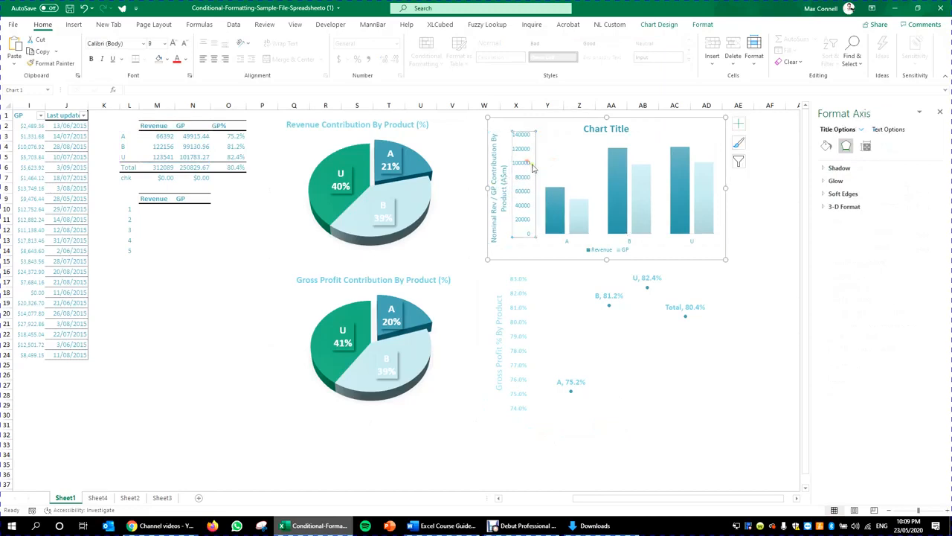
pyautogui.click(253, 289)
pyautogui.click(516, 135)
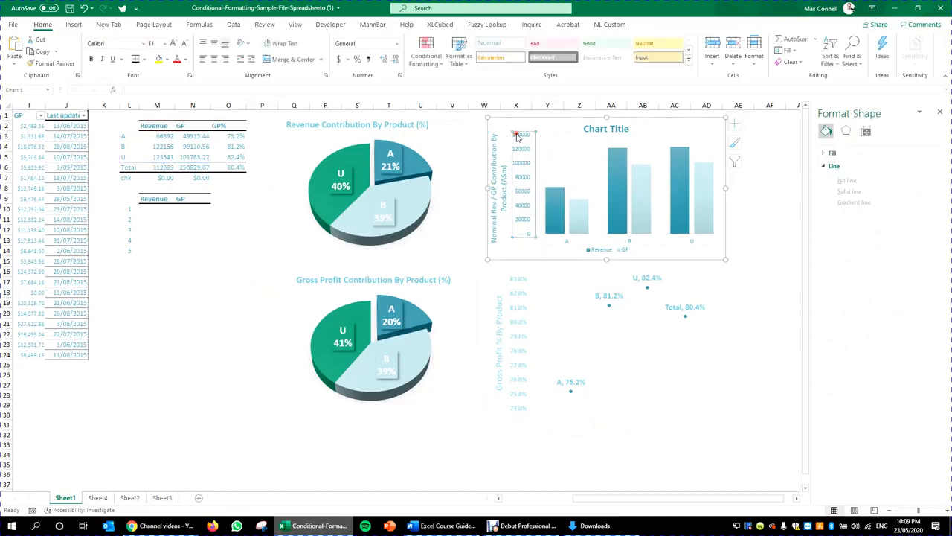
pyautogui.click(763, 244)
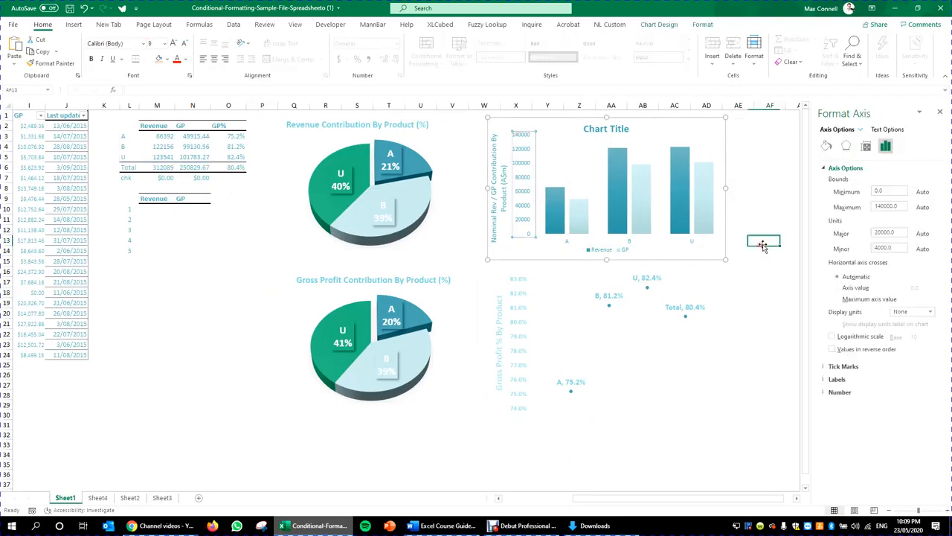
# Try the column chart without its chart title, and undo the deletion
pyautogui.click(616, 131)
pyautogui.press('Escape')
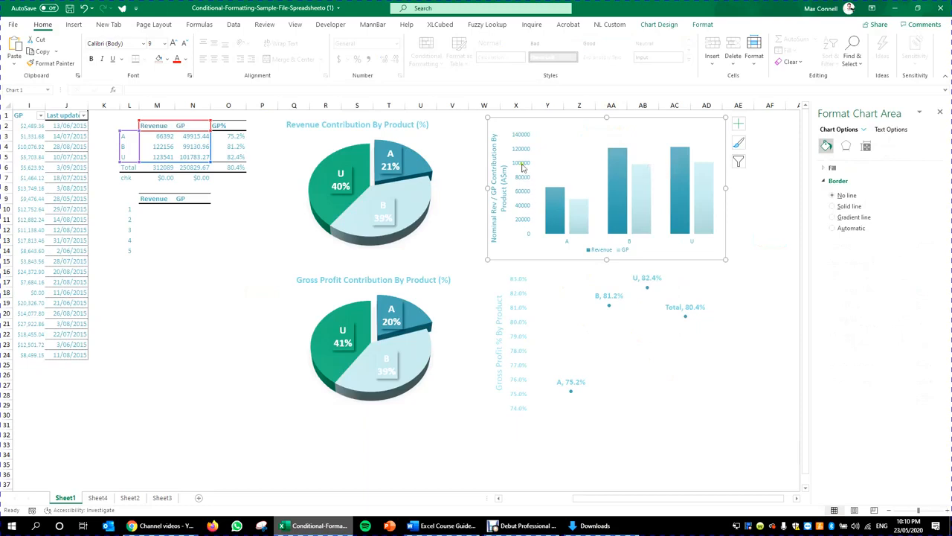
pyautogui.click(495, 191)
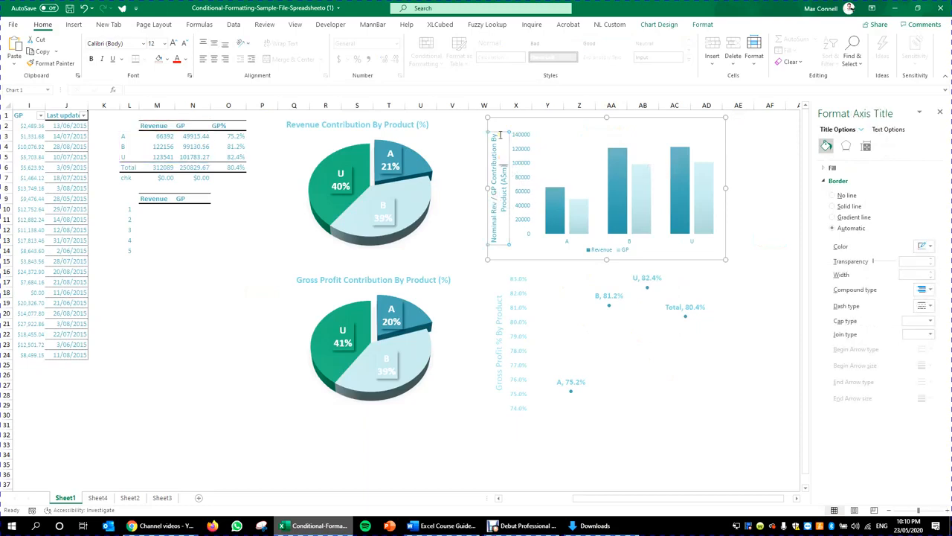
pyautogui.click(778, 212)
pyautogui.click(721, 208)
pyautogui.hotkey('ctrl', 'z')
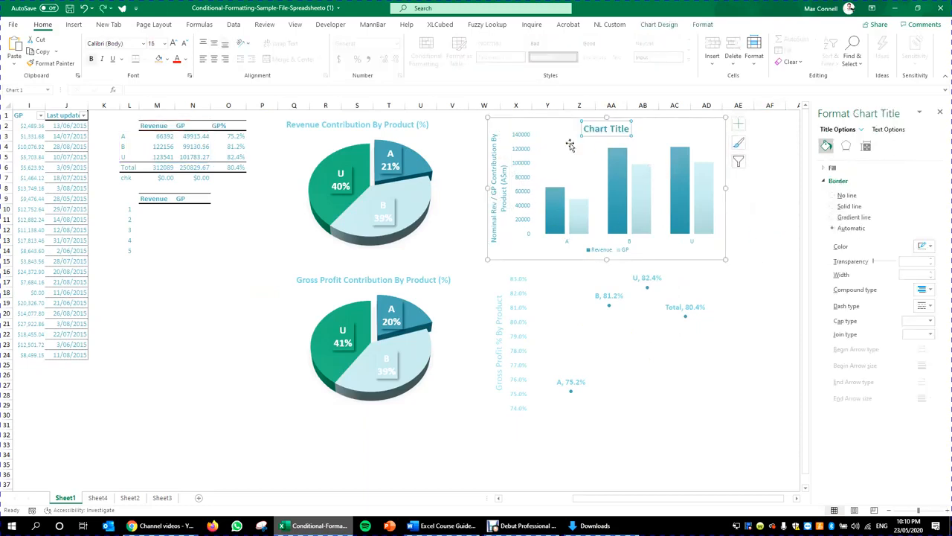
# Save the workbook with the current chart formatting
pyautogui.click(497, 183)
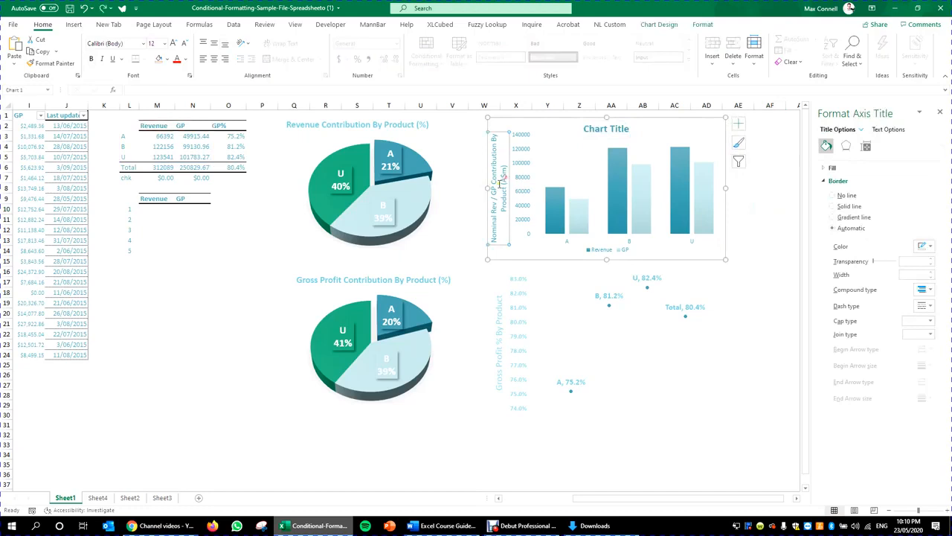
pyautogui.click(601, 129)
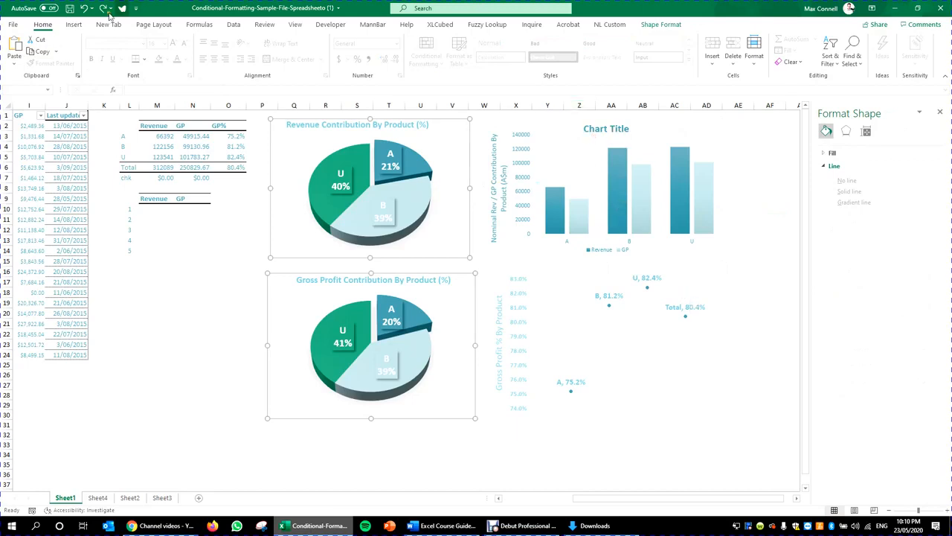
pyautogui.click(69, 9)
pyautogui.click(778, 218)
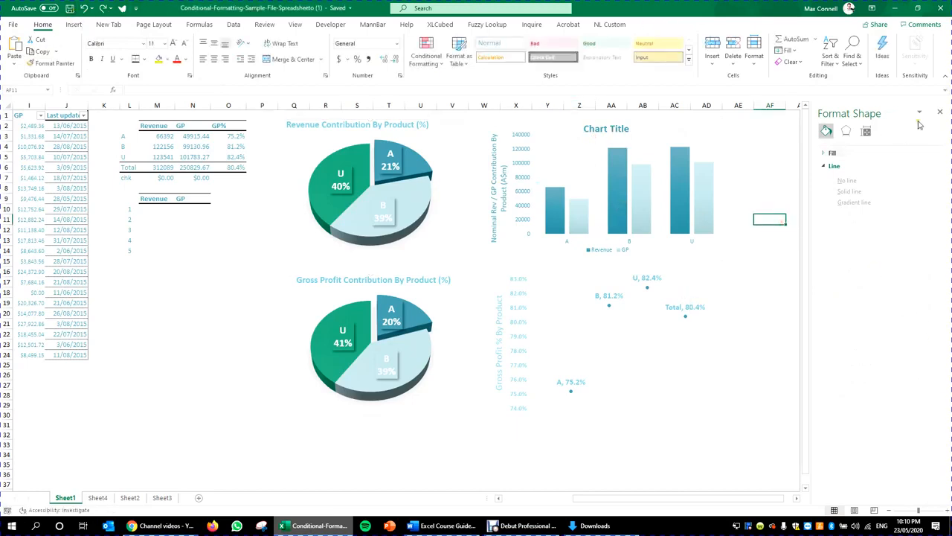
# Replace the column chart's placeholder title with "Nominal Rev / GP Contribution By Product (A$m)"
pyautogui.click(612, 130)
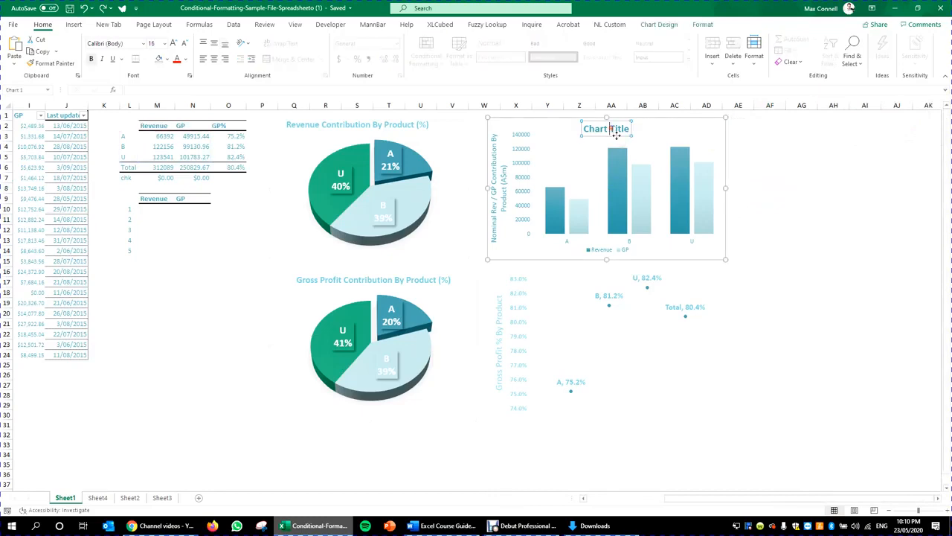
pyautogui.write('Nominal Rev / GP Contribution By Product (A$m)')
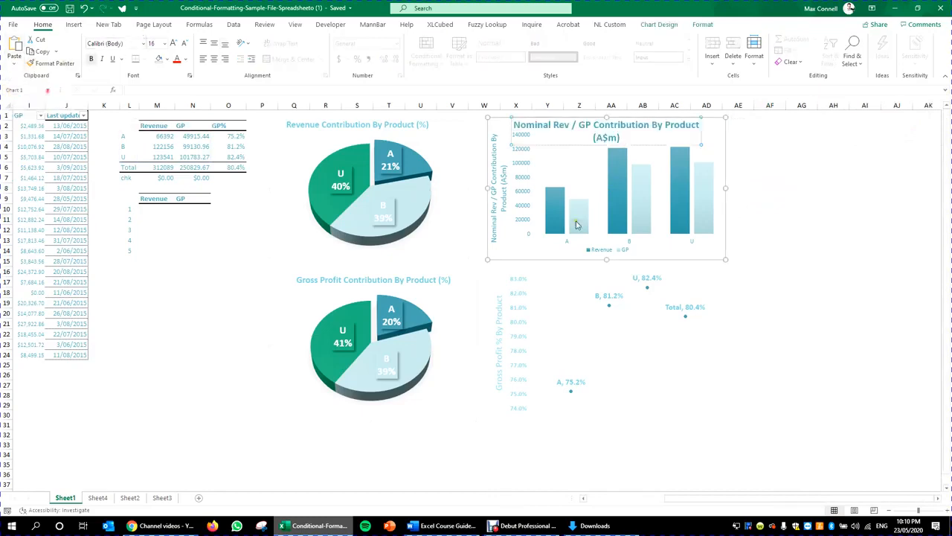
pyautogui.click(627, 247)
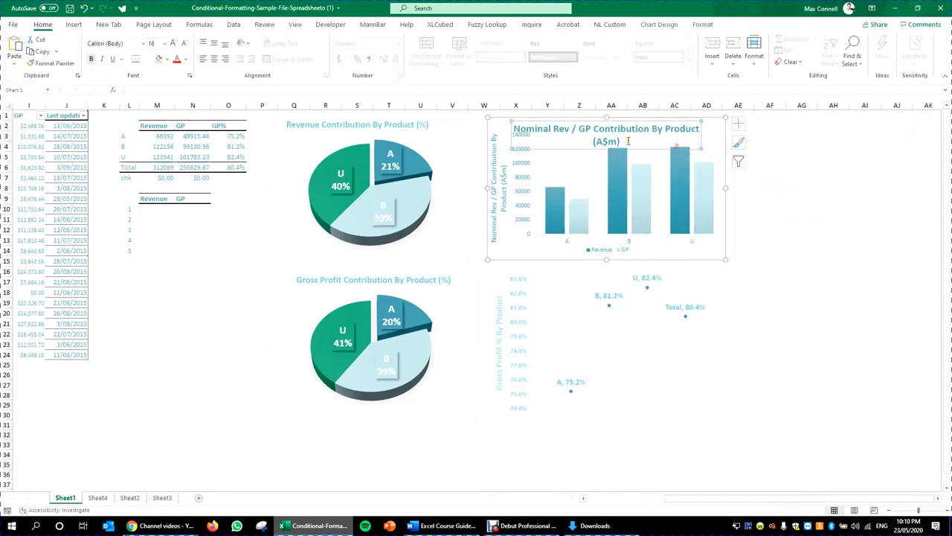
# Lower the top edge of the column chart's plot area so it clears the two-line chart title
pyautogui.click(640, 184)
pyautogui.click(647, 153)
pyautogui.click(681, 155)
pyautogui.click(667, 155)
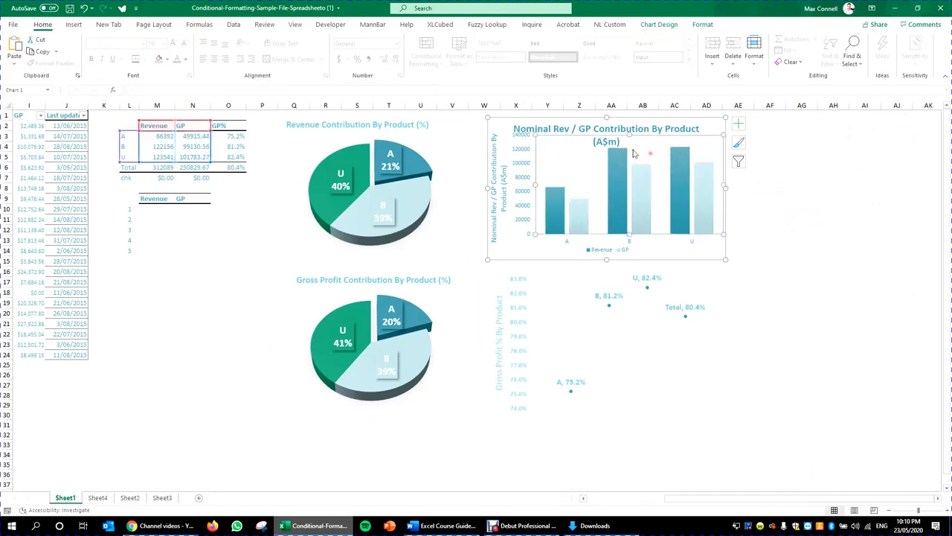
pyautogui.moveTo(630, 135); pyautogui.dragTo(629, 150)
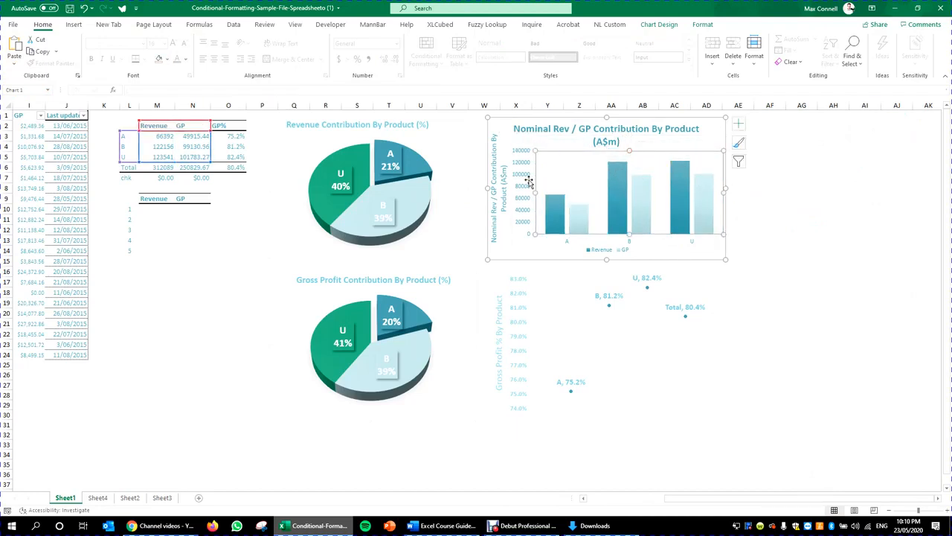
# Trim the column chart's vertical axis title down to just the unit "(A$m)"
pyautogui.click(614, 140)
pyautogui.click(619, 142)
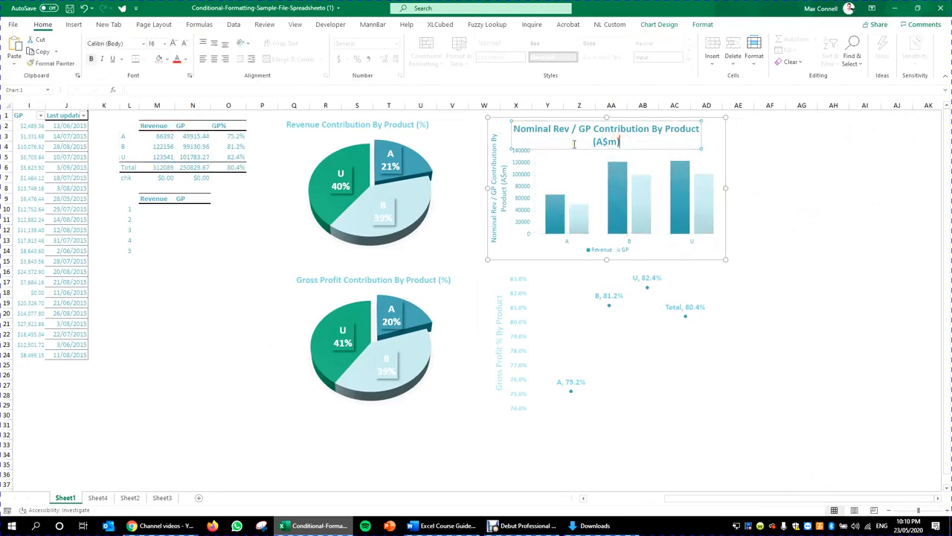
pyautogui.click(485, 172)
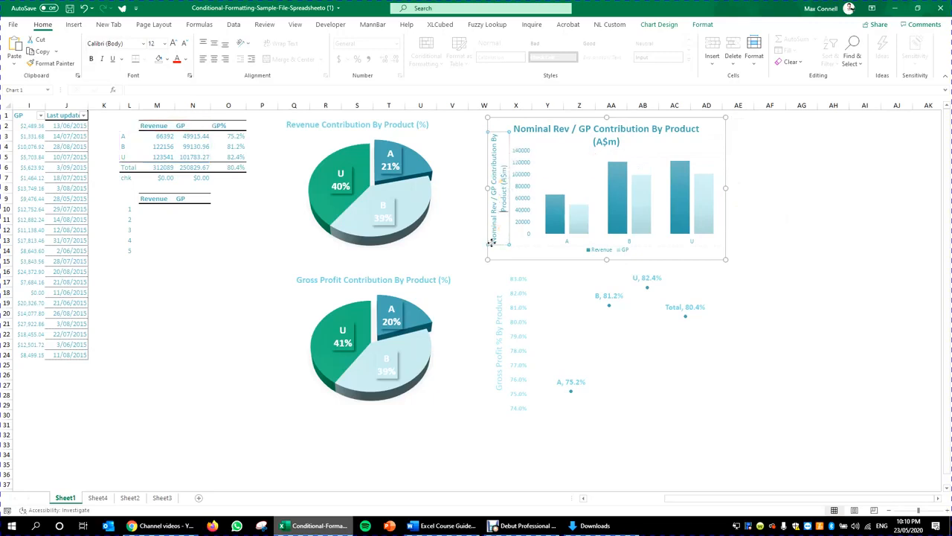
pyautogui.moveTo(500, 239); pyautogui.dragTo(496, 132)
pyautogui.press('BackSpace')
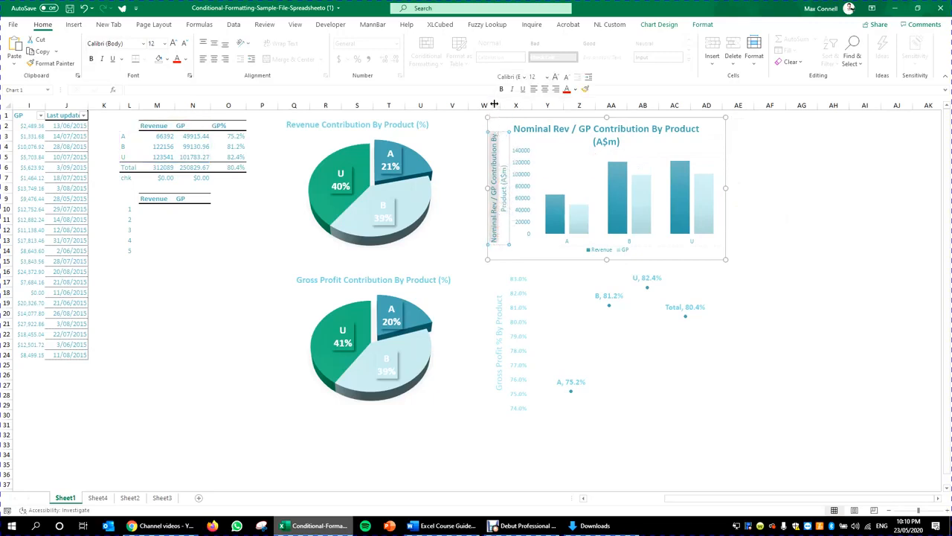
pyautogui.press('Delete')
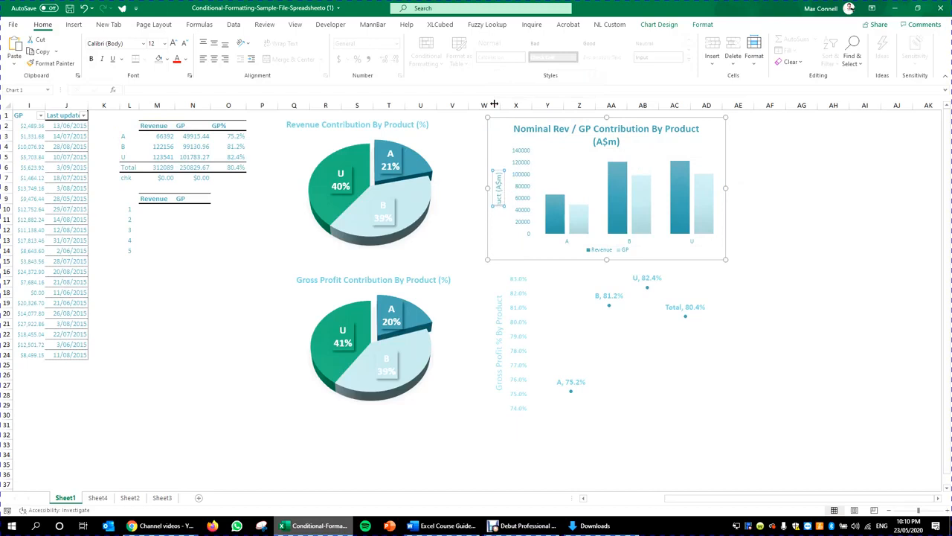
# Remove the unit "(A$m)" from the column chart's title, leaving "Nominal Rev / GP Contribution By Product"
pyautogui.click(621, 143)
pyautogui.moveTo(593, 142); pyautogui.dragTo(645, 145)
pyautogui.press('Delete')
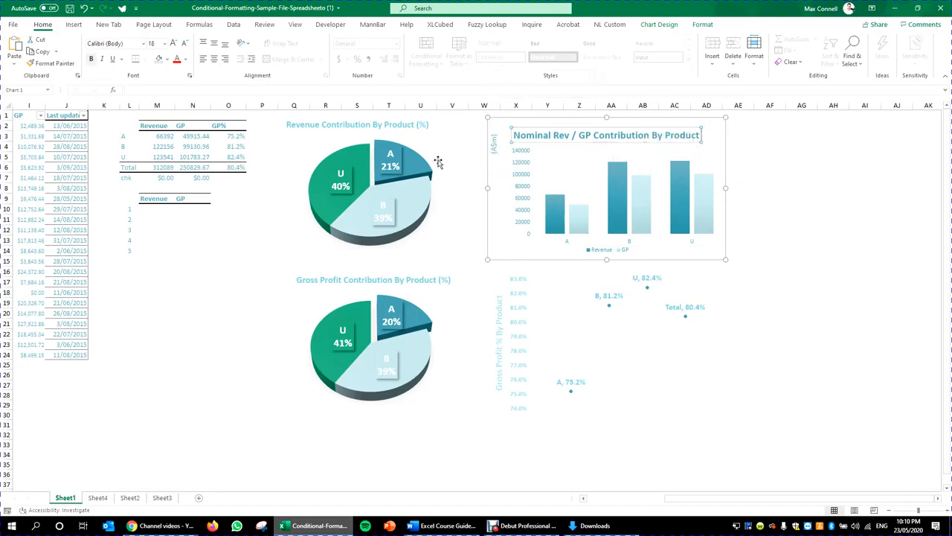
# Move the column chart's vertical axis title midway along the axis and shorten it to "(A$)"
pyautogui.click(492, 145)
pyautogui.moveTo(496, 156); pyautogui.dragTo(497, 195)
pyautogui.click(561, 169)
pyautogui.click(497, 174)
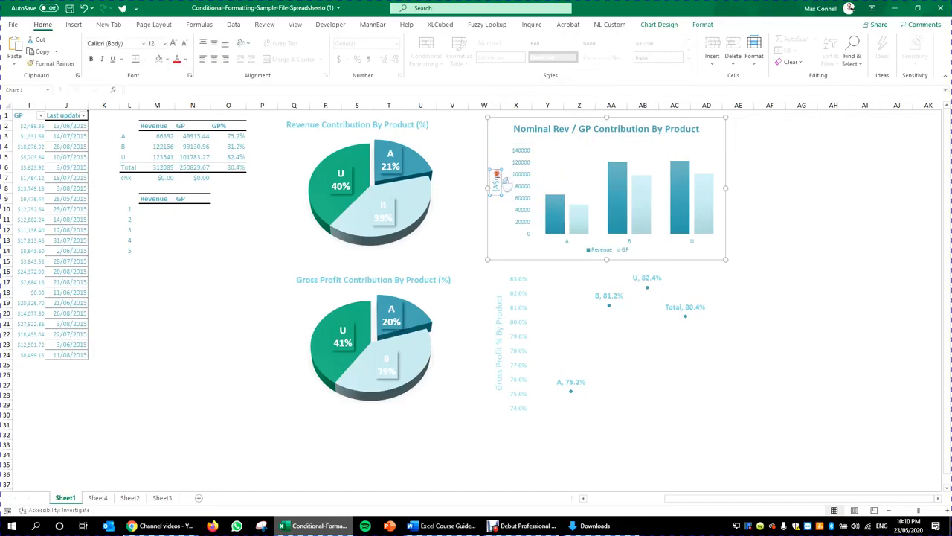
pyautogui.click(576, 184)
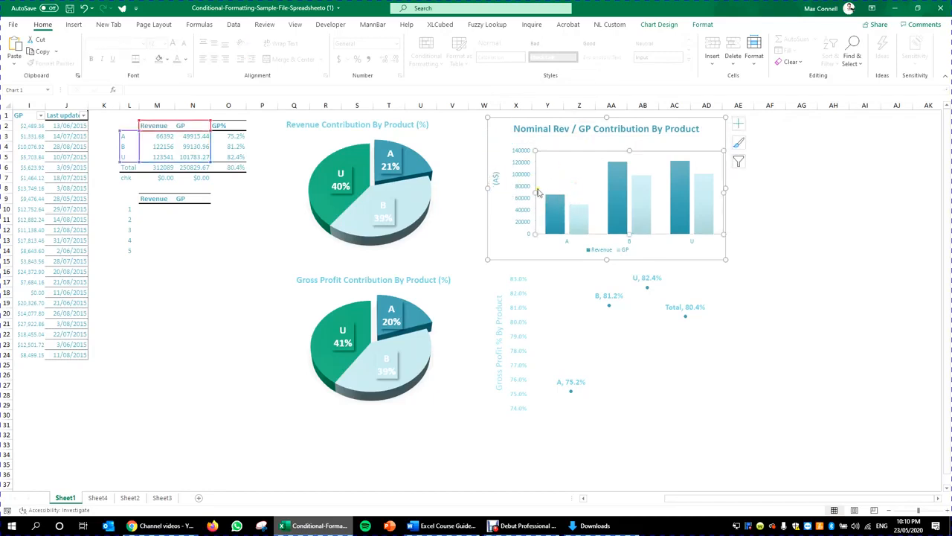
# Widen the column chart's plot area towards the vertical axis title and set that title's font size to 14
pyautogui.moveTo(536, 192); pyautogui.dragTo(497, 195)
pyautogui.click(497, 180)
pyautogui.doubleClick(172, 43)
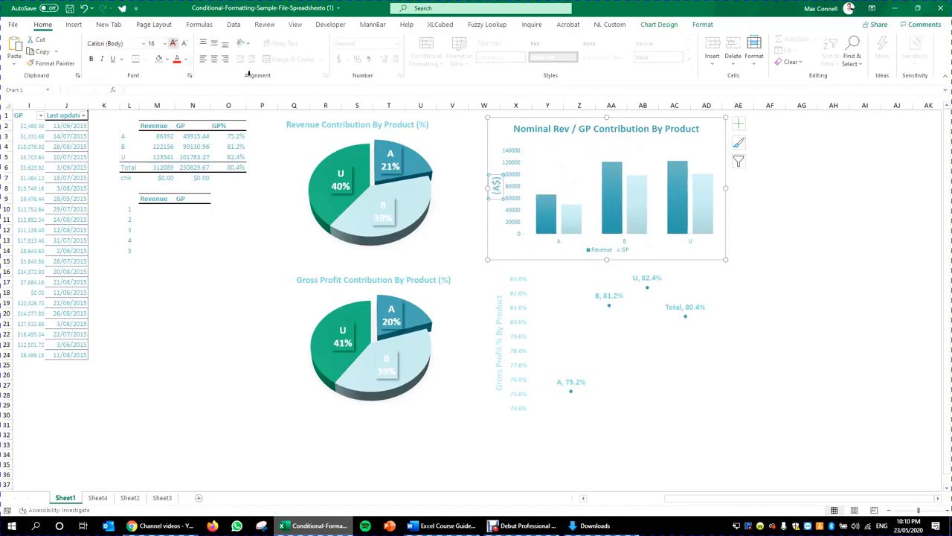
pyautogui.click(184, 43)
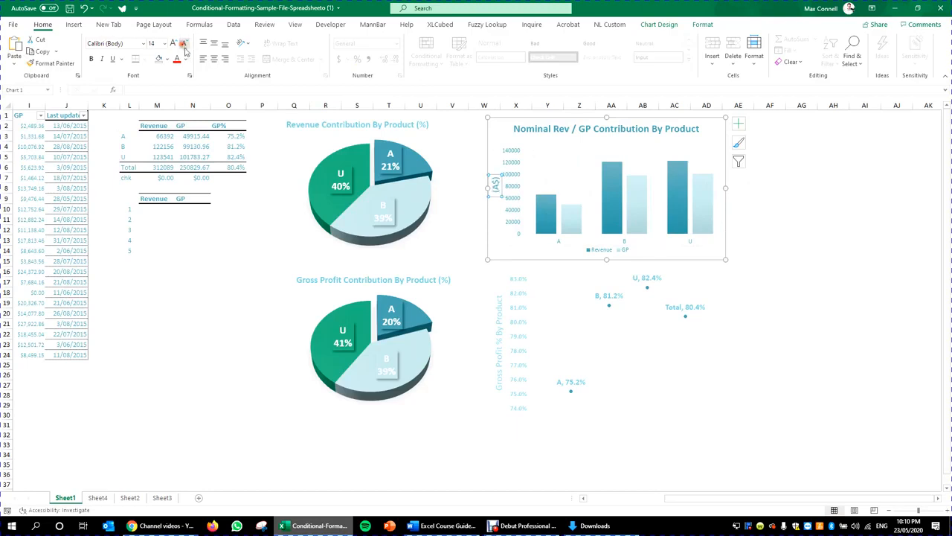
pyautogui.click(590, 179)
pyautogui.click(510, 225)
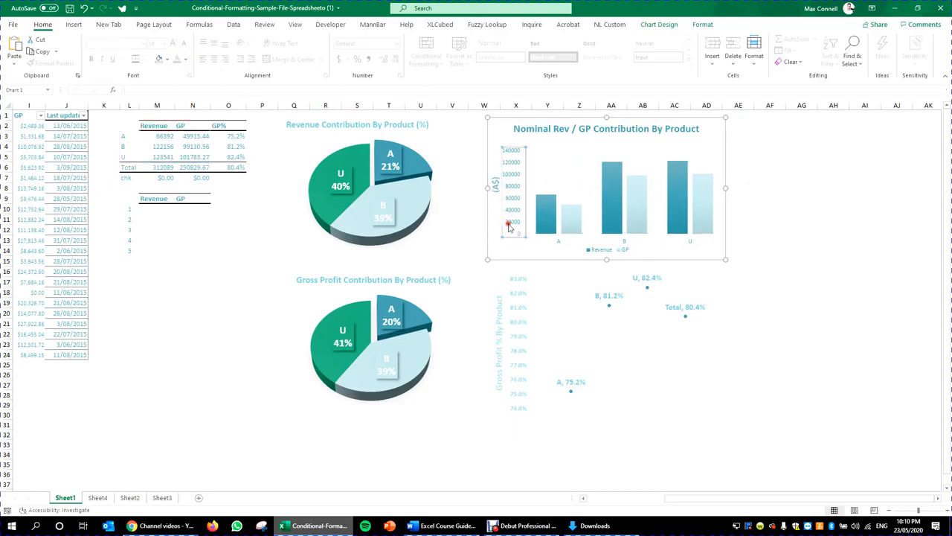
pyautogui.click(496, 186)
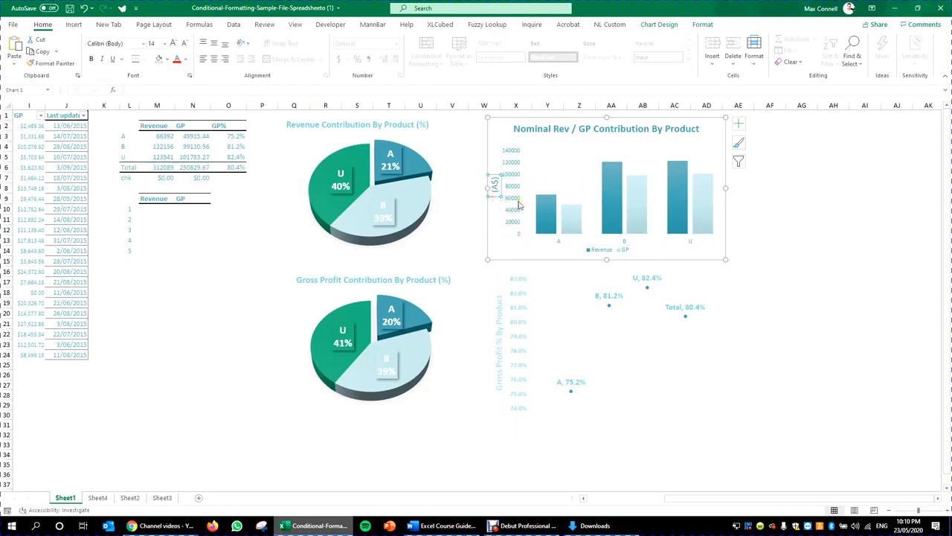
# Stretch the column chart's plot area up towards the chart title and slightly down towards the legend
pyautogui.click(521, 235)
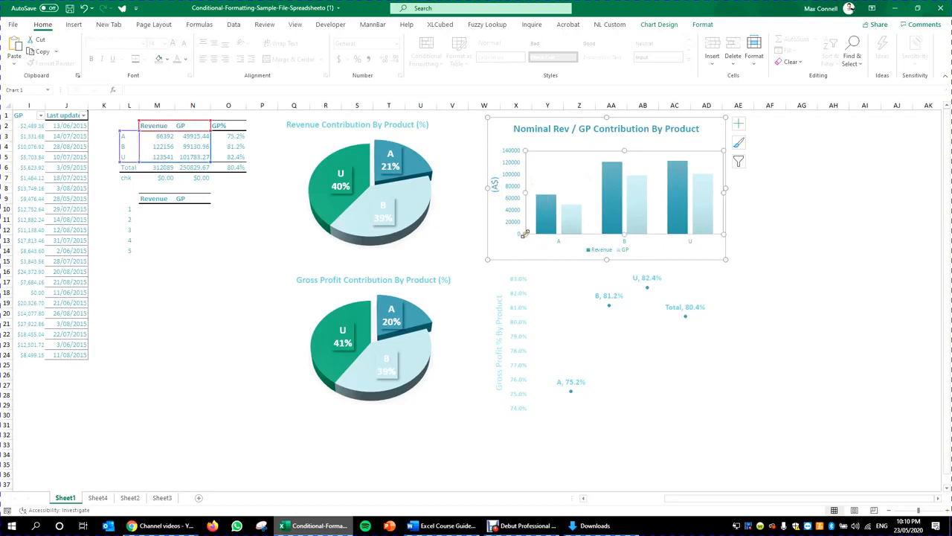
pyautogui.moveTo(625, 153); pyautogui.dragTo(625, 139)
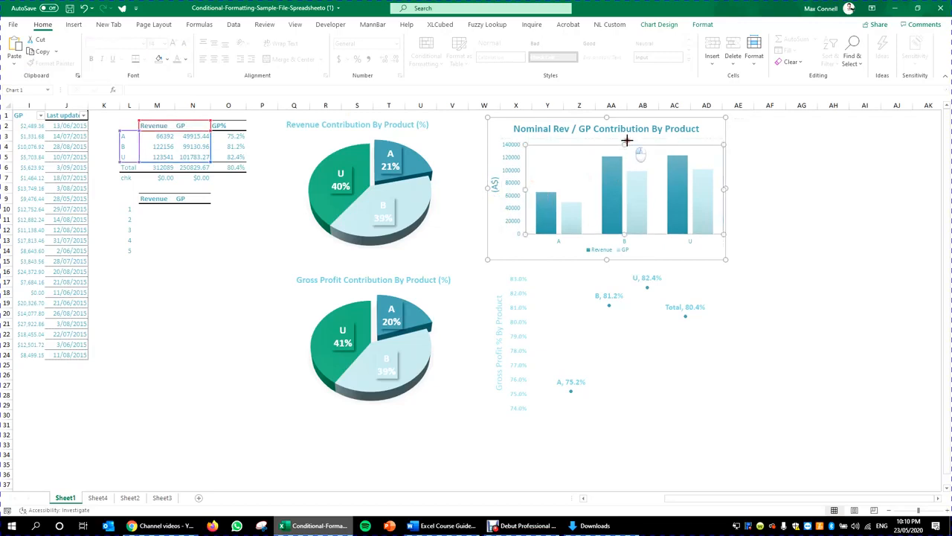
pyautogui.moveTo(624, 232); pyautogui.dragTo(623, 235)
pyautogui.click(800, 250)
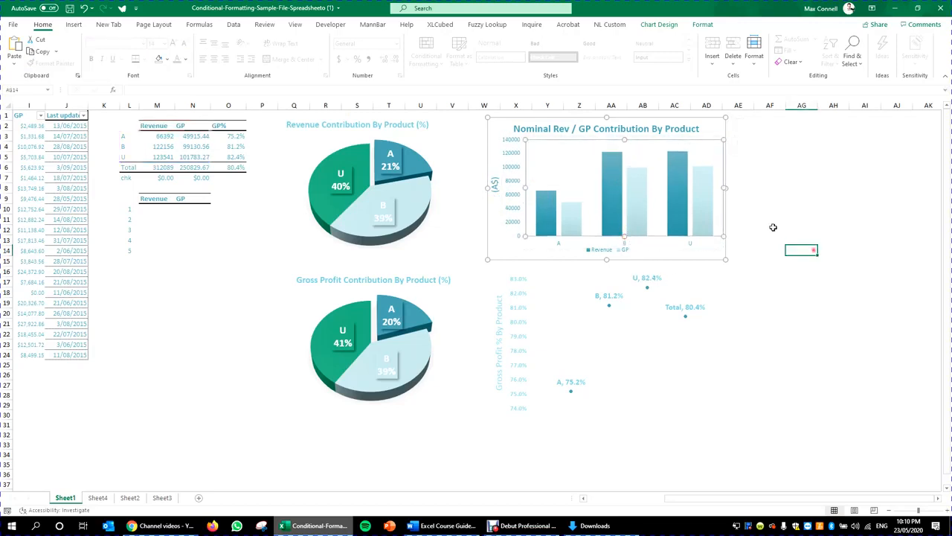
# Try a linear trendline on the column chart's Revenue series, and undo its addition
pyautogui.click(552, 214)
pyautogui.rightClick(553, 215)
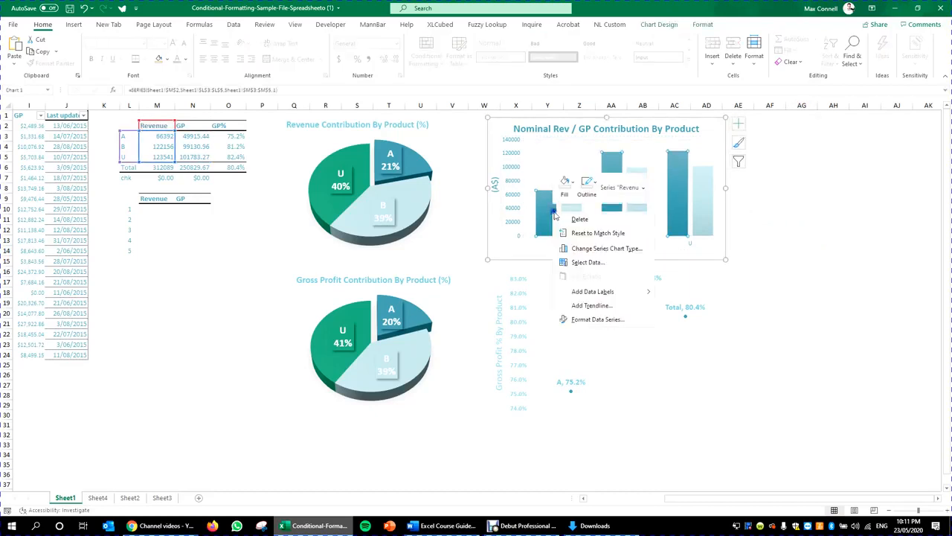
pyautogui.click(604, 300)
pyautogui.rightClick(549, 214)
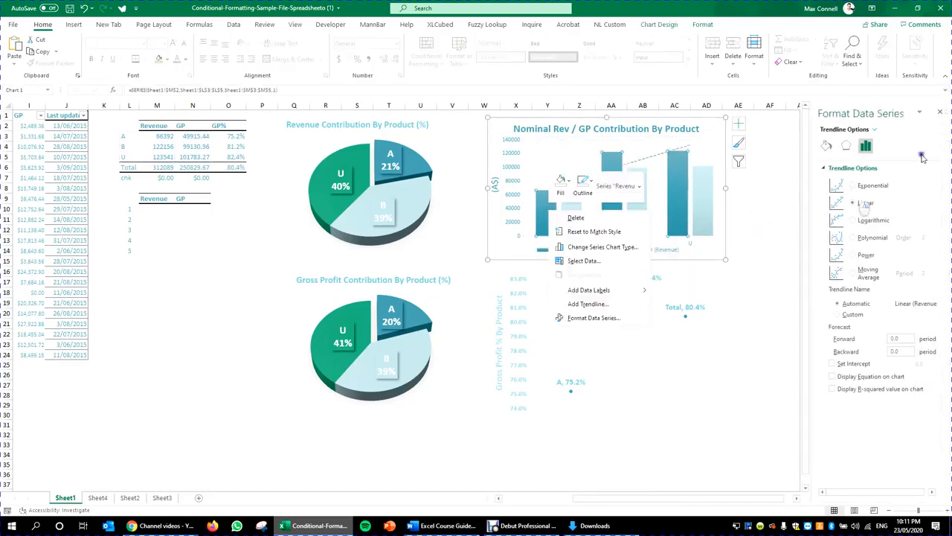
pyautogui.click(938, 117)
pyautogui.rightClick(543, 210)
pyautogui.click(614, 289)
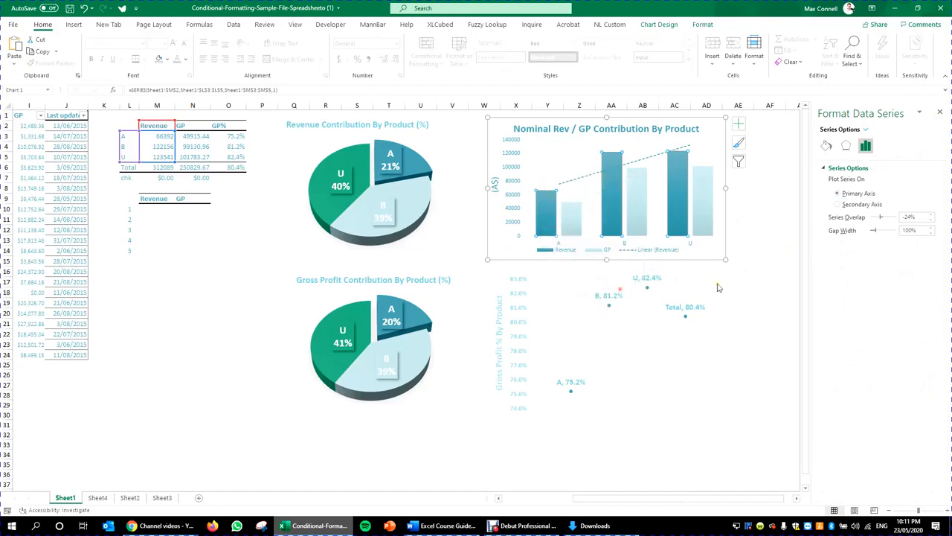
pyautogui.hotkey('ctrl', 'z')
pyautogui.click(938, 110)
pyautogui.hotkey('ctrl', 'z')
pyautogui.click(829, 201)
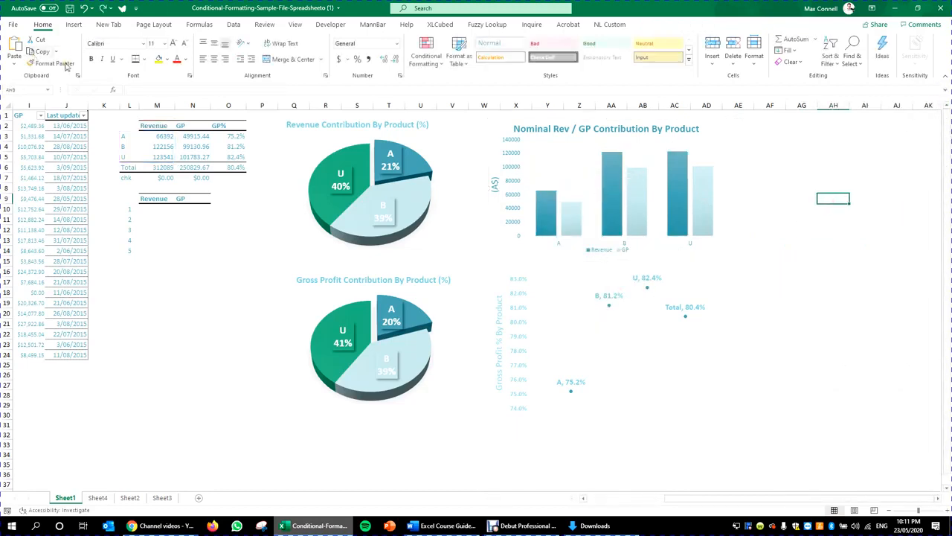
# Add centred data labels to both series of the Nominal Rev / GP column chart
pyautogui.click(568, 25)
pyautogui.click(610, 25)
pyautogui.click(654, 156)
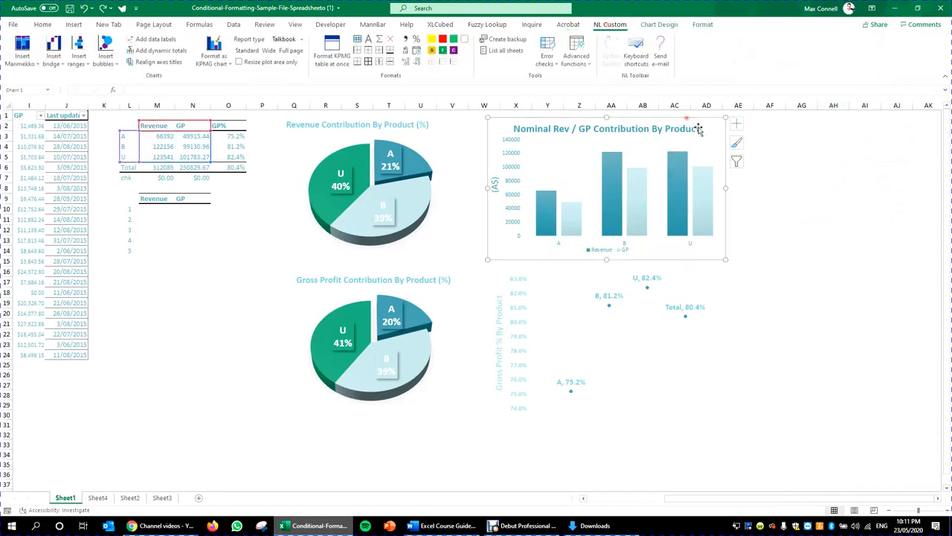
pyautogui.click(666, 26)
pyautogui.click(19, 56)
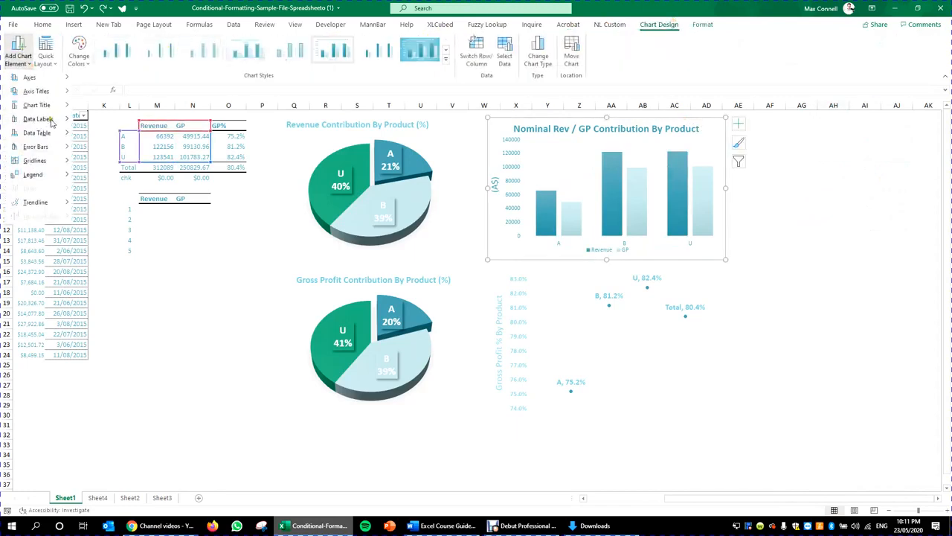
pyautogui.moveTo(54, 122)
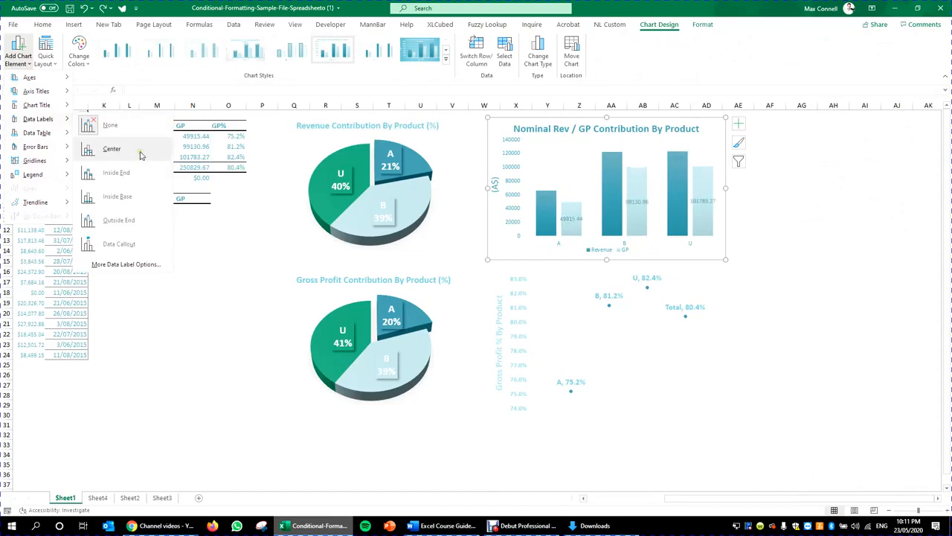
pyautogui.click(141, 153)
# Set the font colour of the column chart's Revenue and GP data labels to white
pyautogui.click(549, 209)
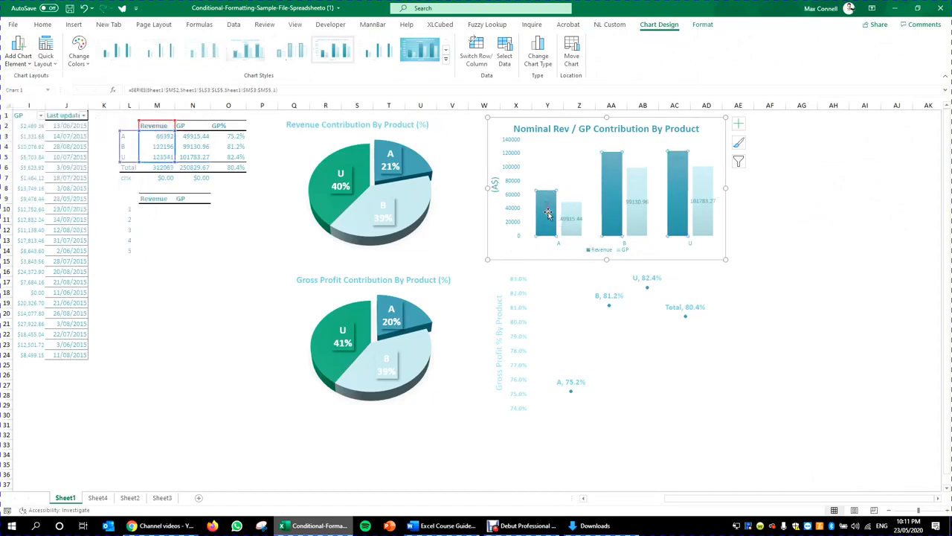
pyautogui.click(548, 212)
pyautogui.click(40, 25)
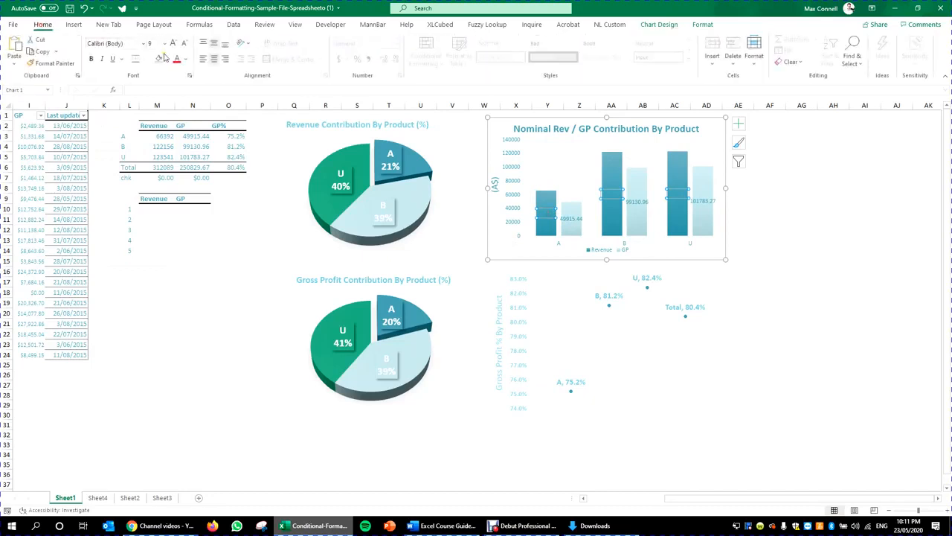
pyautogui.click(187, 59)
pyautogui.click(176, 101)
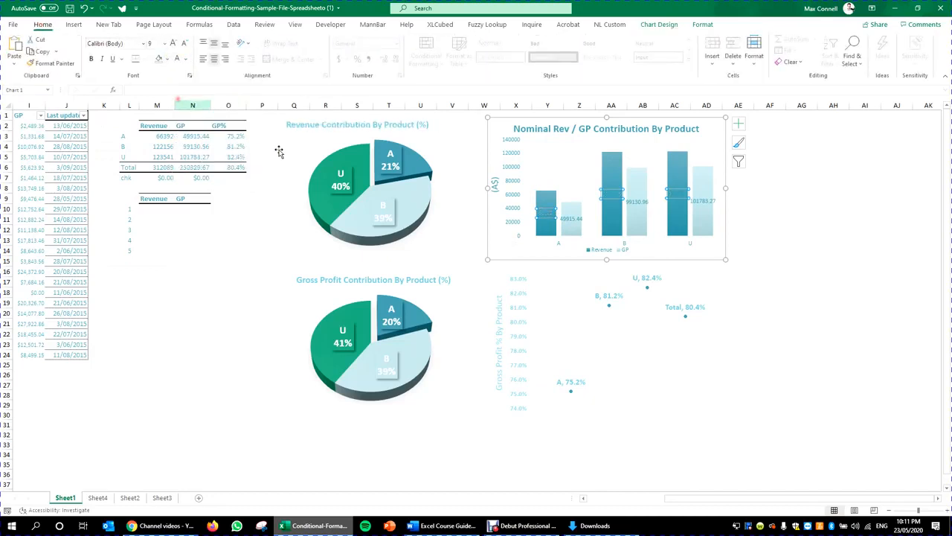
pyautogui.click(572, 219)
pyautogui.click(180, 59)
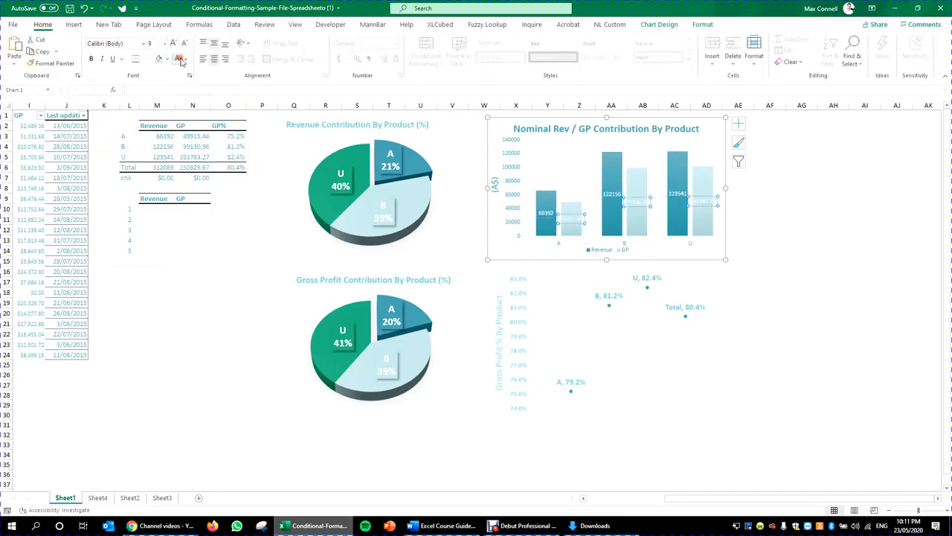
pyautogui.click(814, 233)
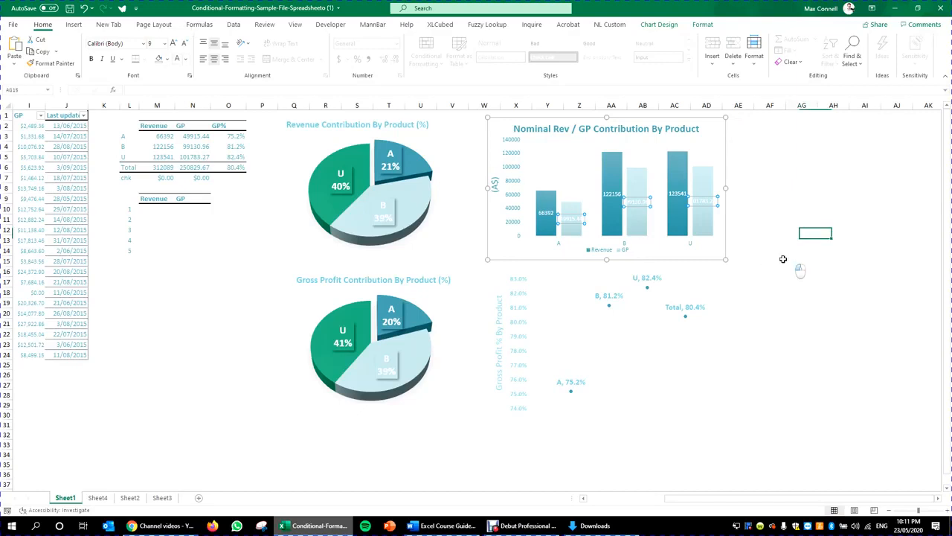
# Set the text direction of the column chart's Revenue and GP data labels to Rotate all text 270°
pyautogui.click(549, 214)
pyautogui.rightClick(549, 214)
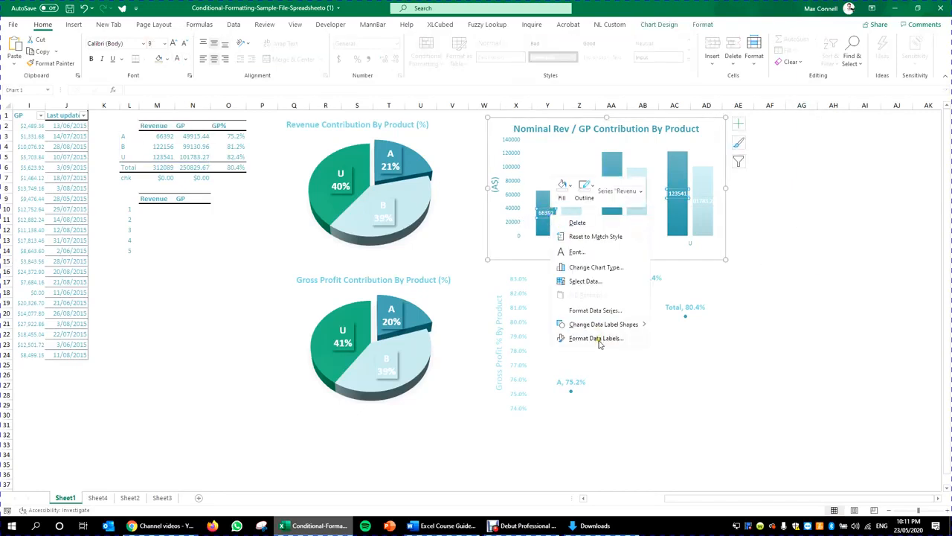
pyautogui.click(597, 339)
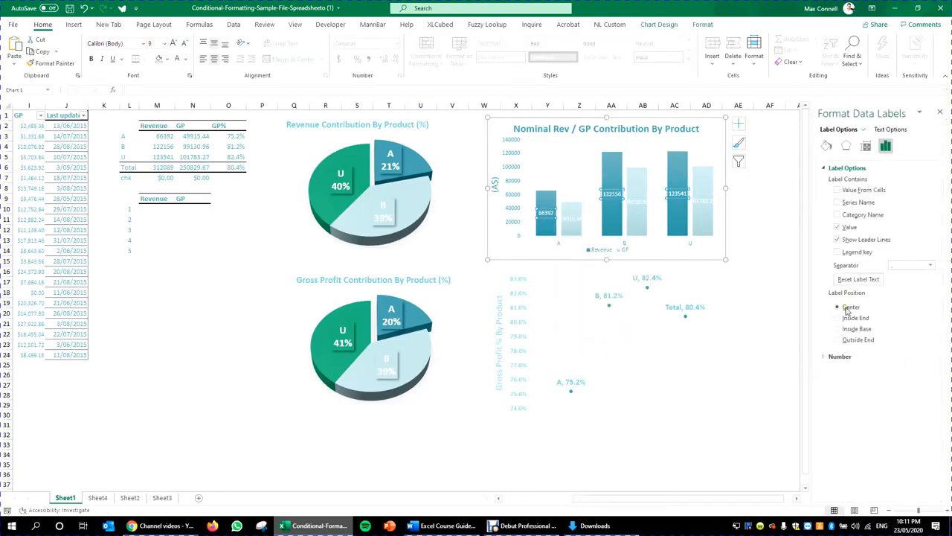
pyautogui.click(891, 130)
pyautogui.click(866, 146)
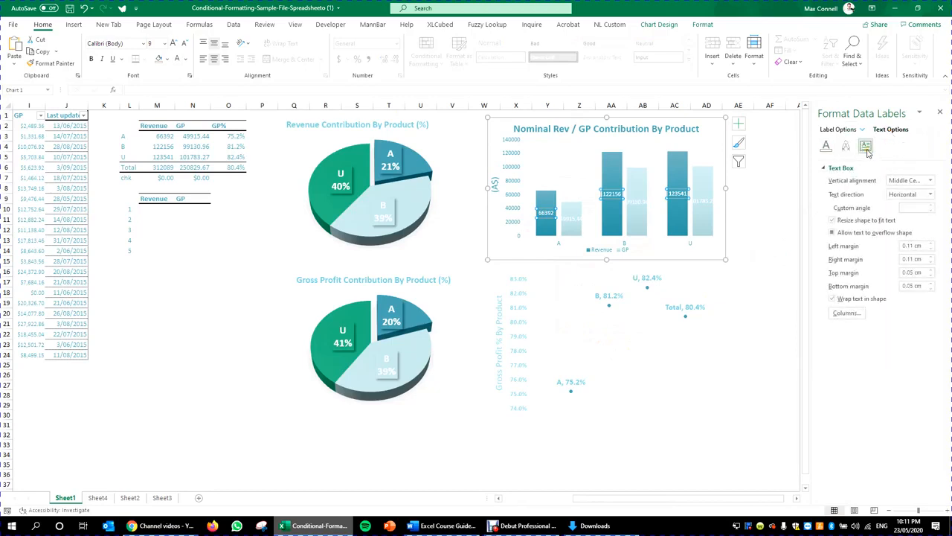
pyautogui.click(929, 194)
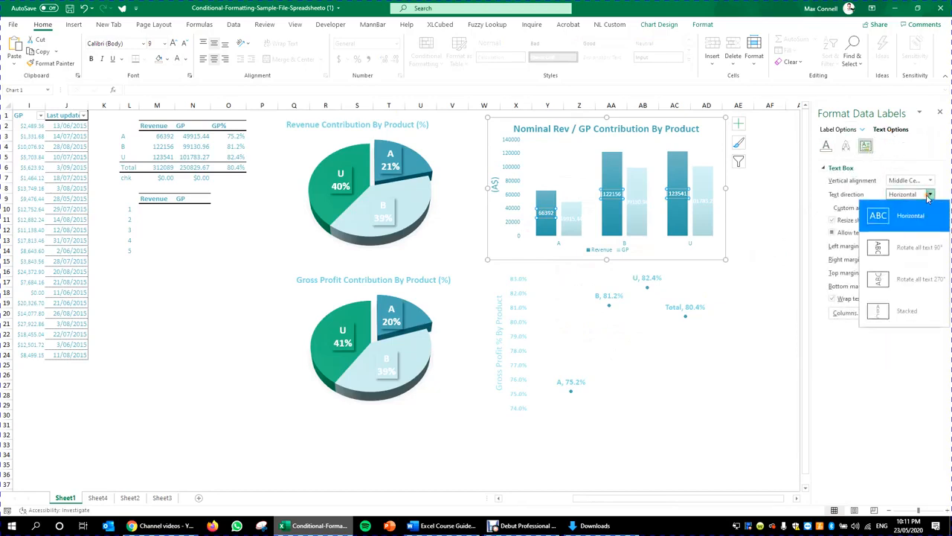
pyautogui.click(907, 287)
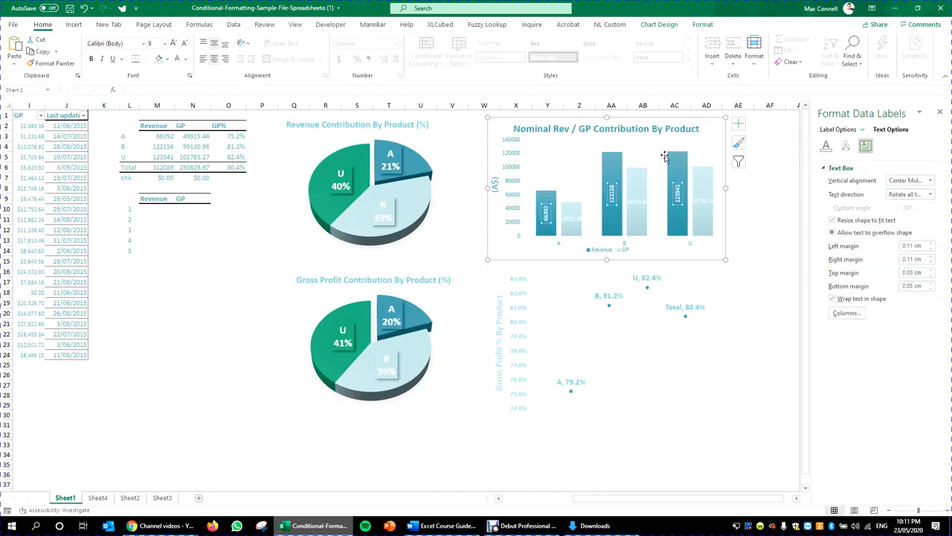
pyautogui.click(570, 217)
pyautogui.click(929, 194)
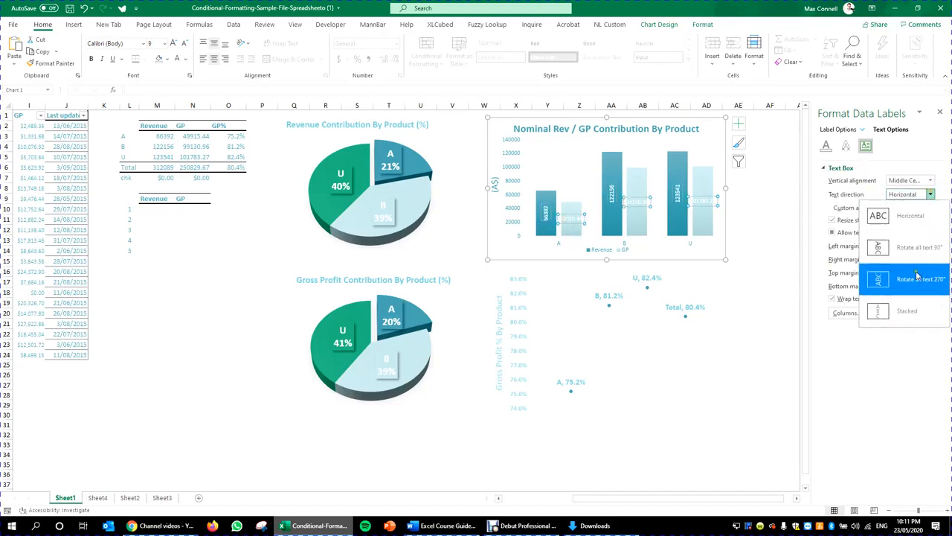
pyautogui.click(900, 273)
# Format the Revenue and GP values in M3:N6 with thousands separators and no decimal places
pyautogui.click(220, 157)
pyautogui.moveTo(149, 136); pyautogui.dragTo(191, 166)
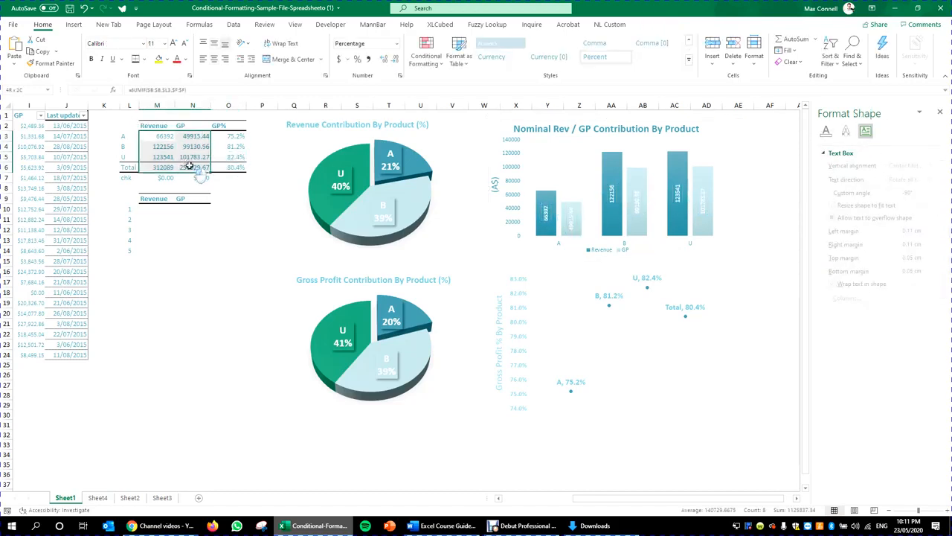
pyautogui.click(370, 60)
pyautogui.click(396, 60)
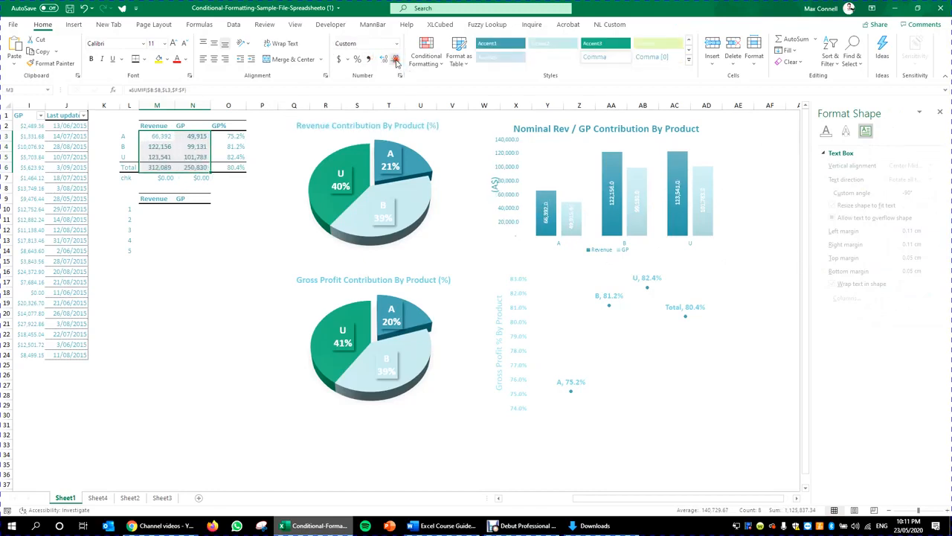
pyautogui.click(395, 59)
pyautogui.click(286, 292)
pyautogui.click(193, 271)
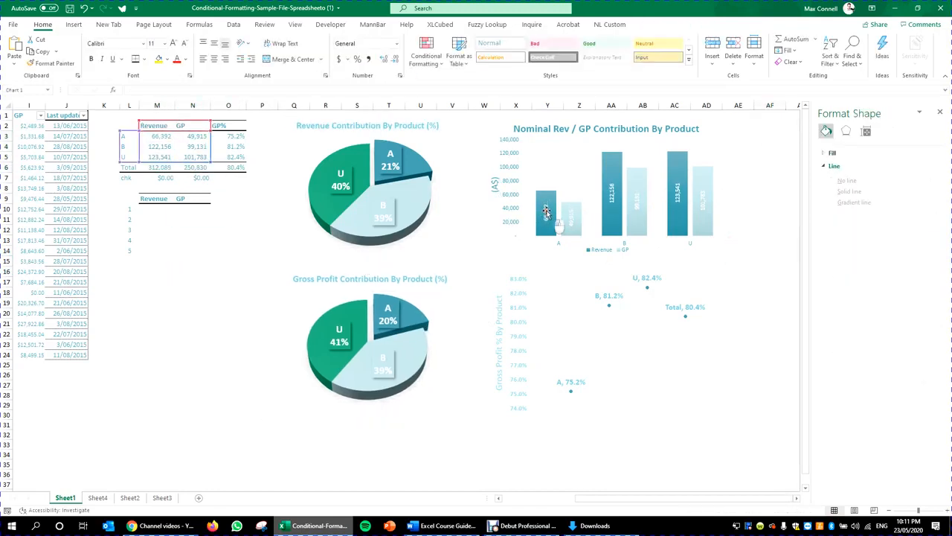
# Try including the series name in the column chart's Revenue data labels, and remove it again
pyautogui.click(544, 216)
pyautogui.rightClick(552, 212)
pyautogui.click(598, 333)
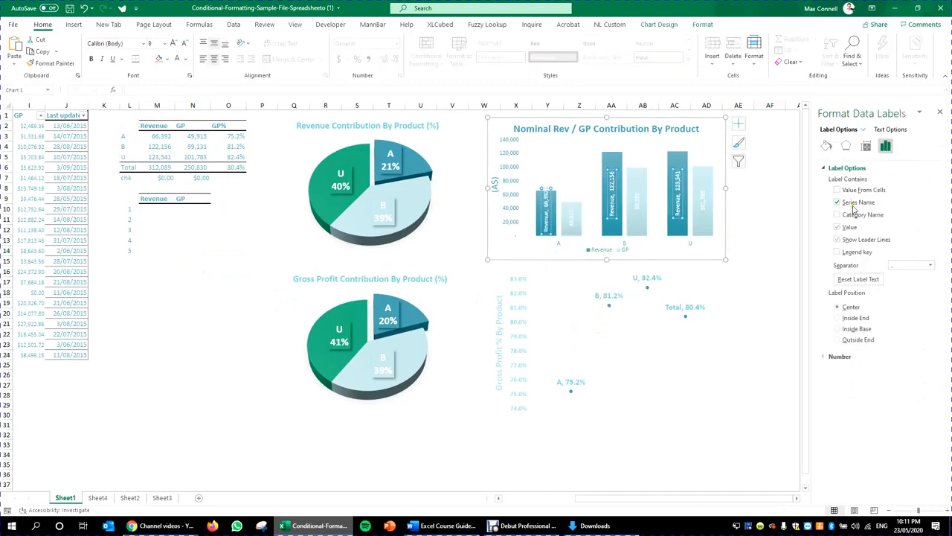
pyautogui.click(853, 207)
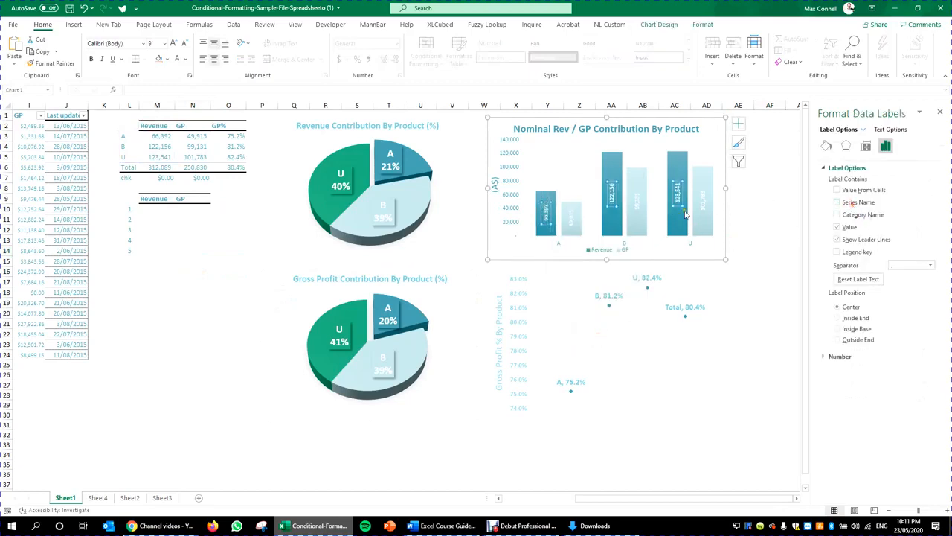
pyautogui.click(559, 214)
pyautogui.click(754, 222)
pyautogui.click(765, 242)
pyautogui.click(746, 266)
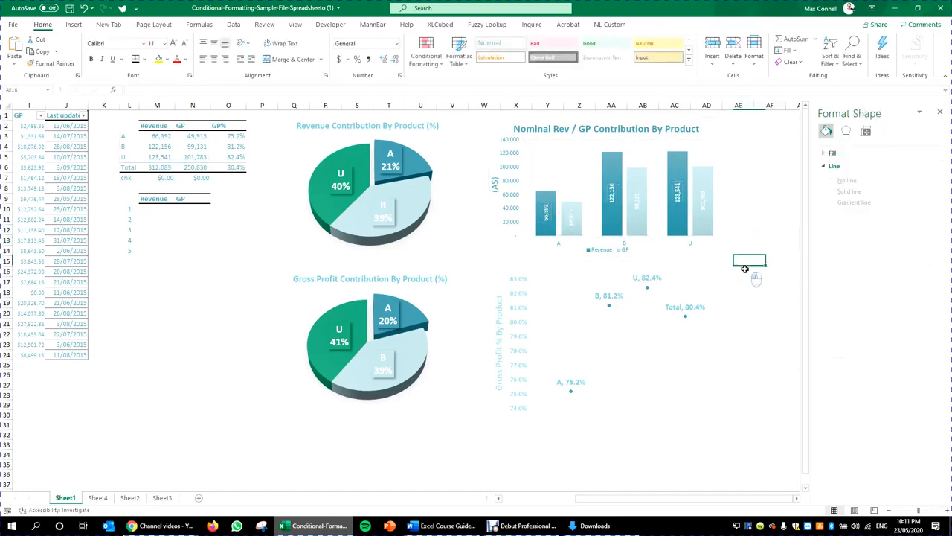
# Move the column chart's legend slightly down and enlarge the chart slightly from its lower-right corner
pyautogui.click(609, 253)
pyautogui.moveTo(617, 254); pyautogui.dragTo(621, 259)
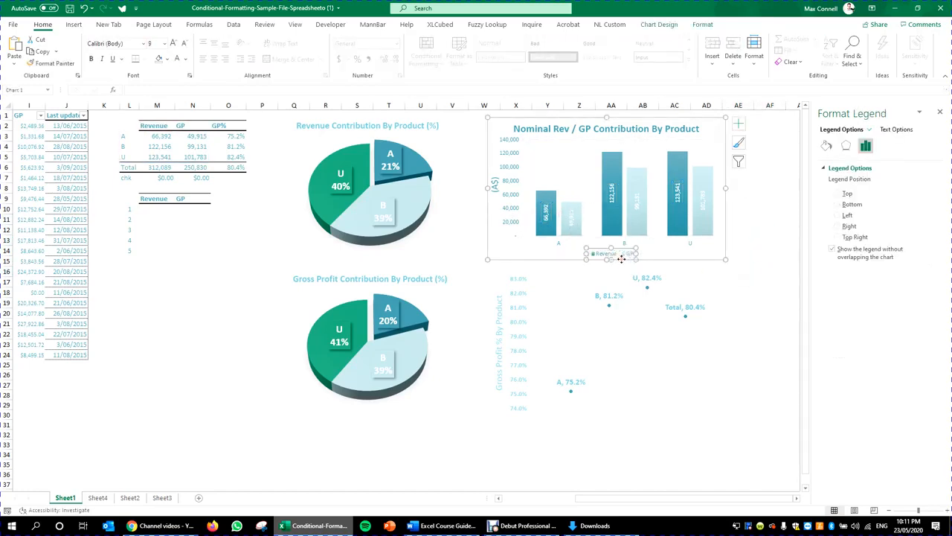
pyautogui.click(769, 261)
pyautogui.click(706, 257)
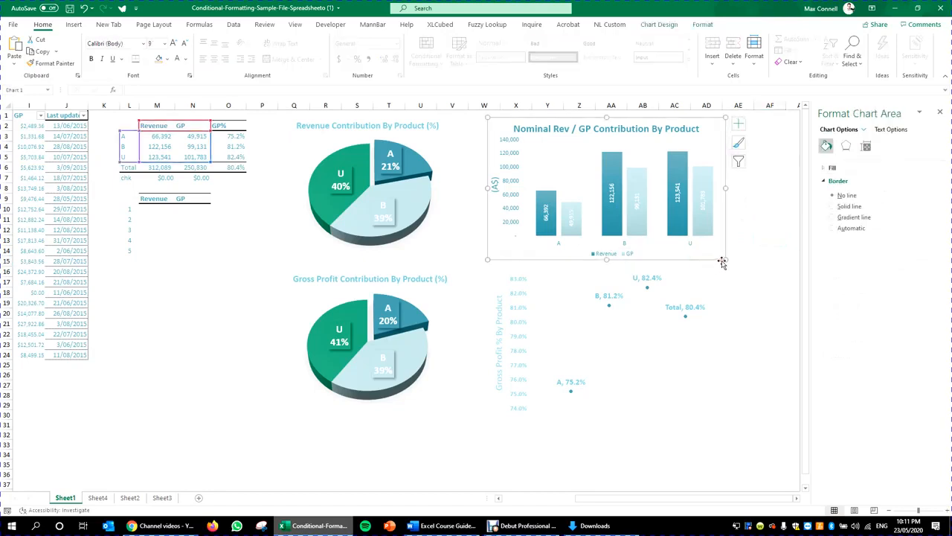
pyautogui.moveTo(726, 260); pyautogui.dragTo(729, 262)
# Set the column chart's category axis labels to bold at font size 11
pyautogui.click(625, 245)
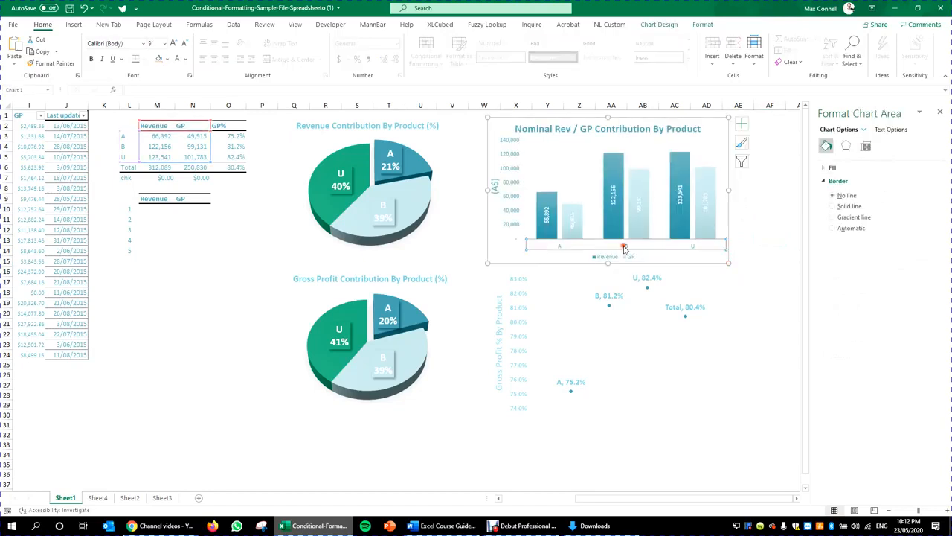
pyautogui.click(175, 43)
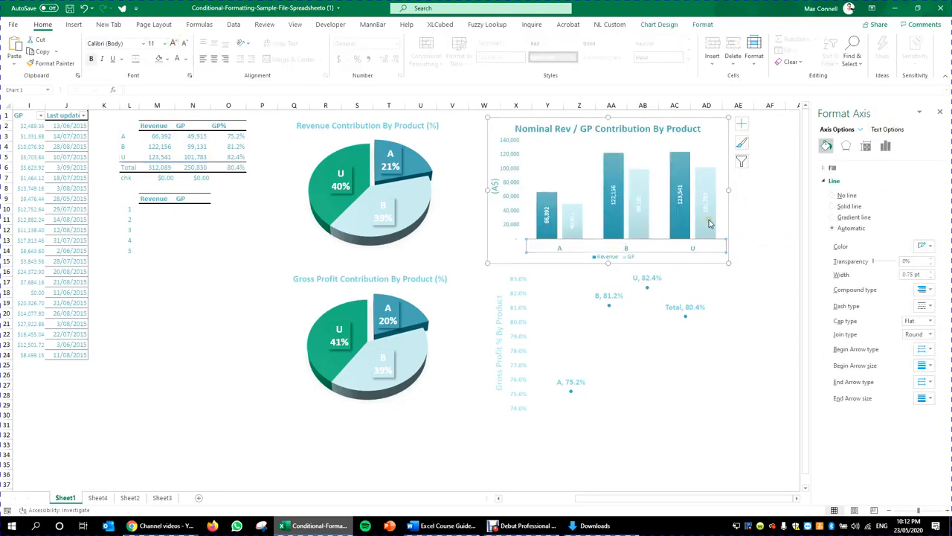
pyautogui.click(736, 248)
# Shift the column chart's legend right beneath category B and readjust the plot area's lower edge to sit just above the legend
pyautogui.click(624, 258)
pyautogui.click(626, 259)
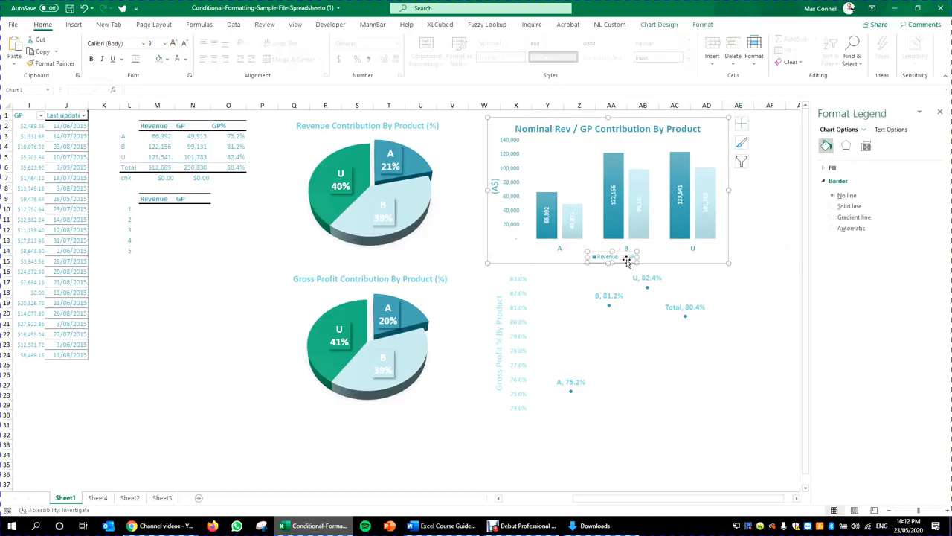
pyautogui.click(631, 258)
pyautogui.click(645, 236)
pyautogui.click(666, 241)
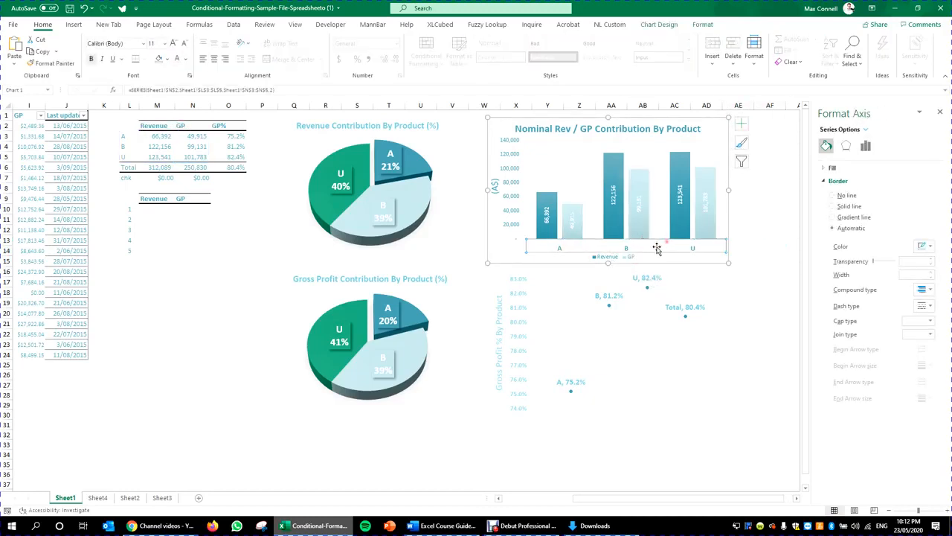
pyautogui.click(631, 250)
pyautogui.click(622, 255)
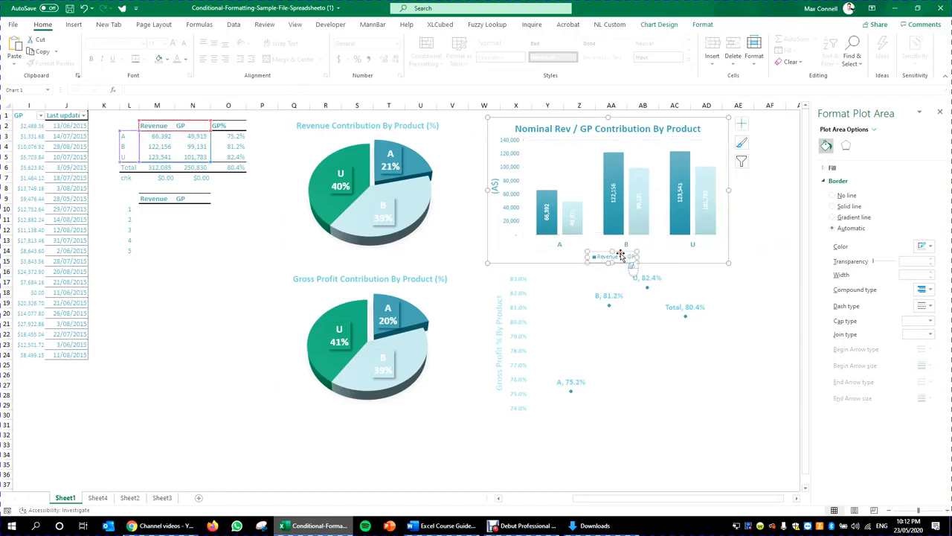
pyautogui.click(656, 226)
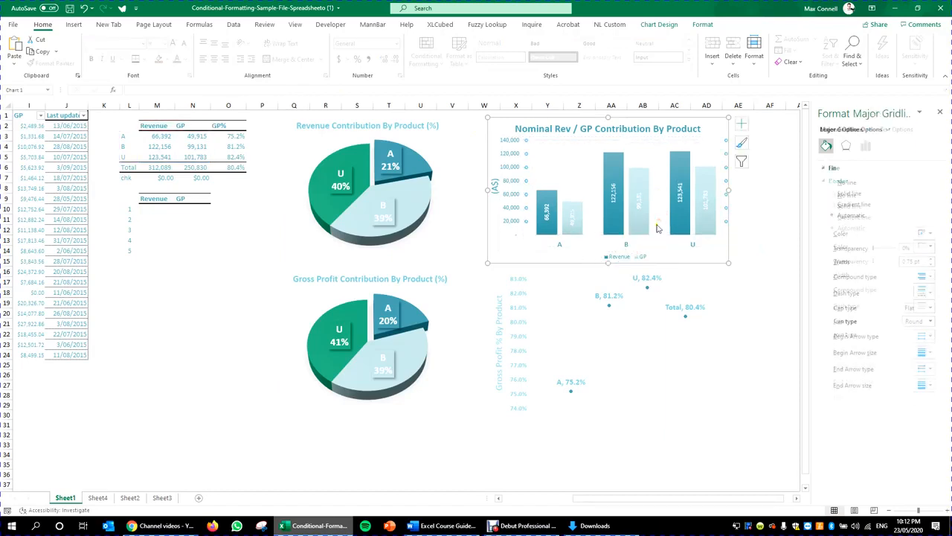
pyautogui.click(656, 240)
pyautogui.click(628, 237)
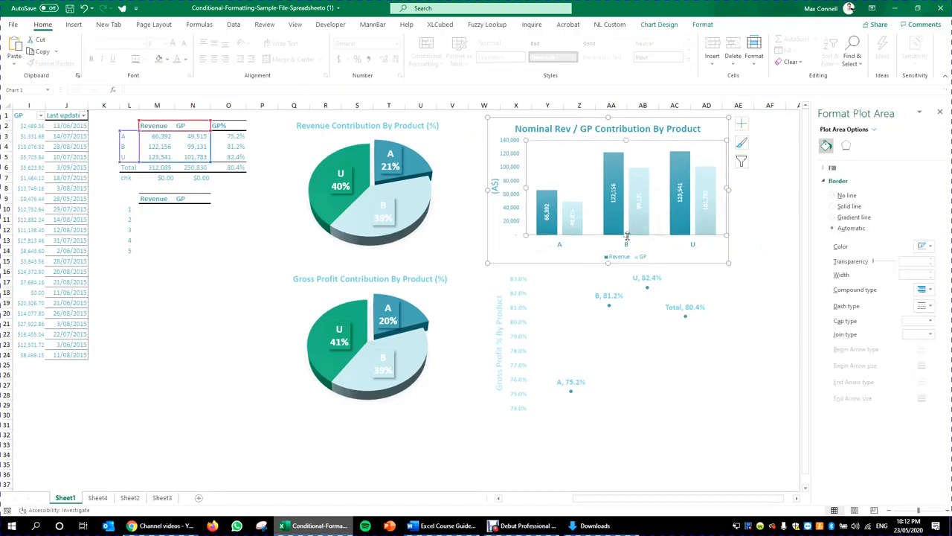
pyautogui.click(754, 154)
# Move the column chart's title slightly right and up so it is centred over the plot area
pyautogui.click(681, 131)
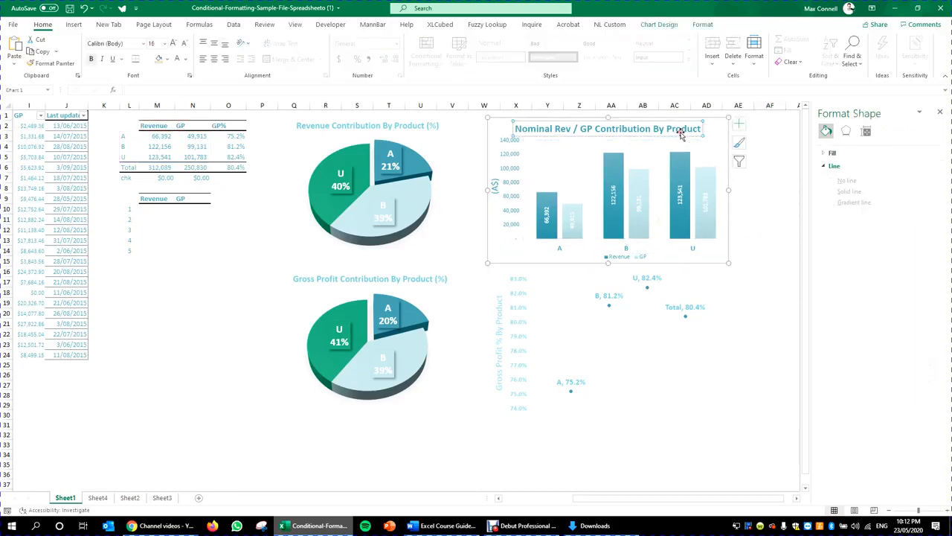
pyautogui.moveTo(681, 132); pyautogui.dragTo(691, 130)
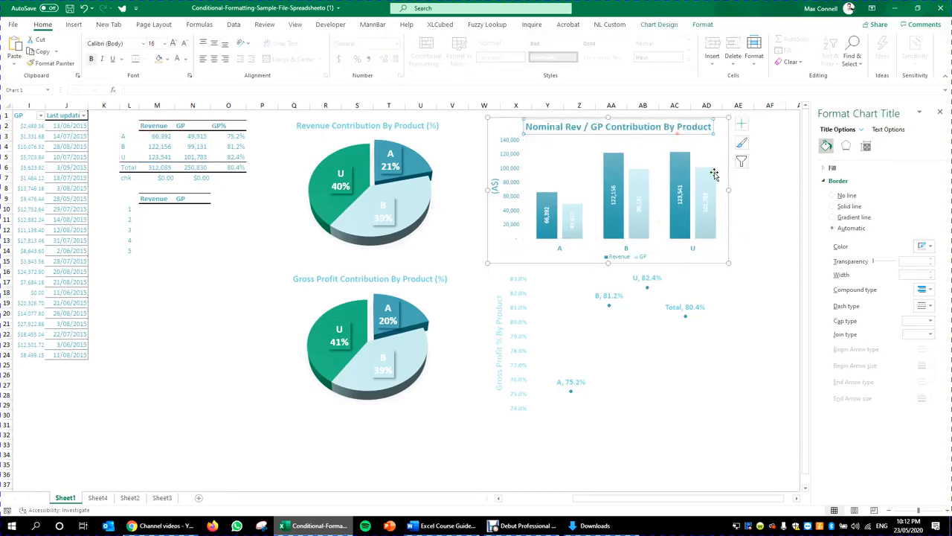
pyautogui.click(762, 170)
# Add a chart title to the gross profit percentage scatter chart
pyautogui.click(732, 297)
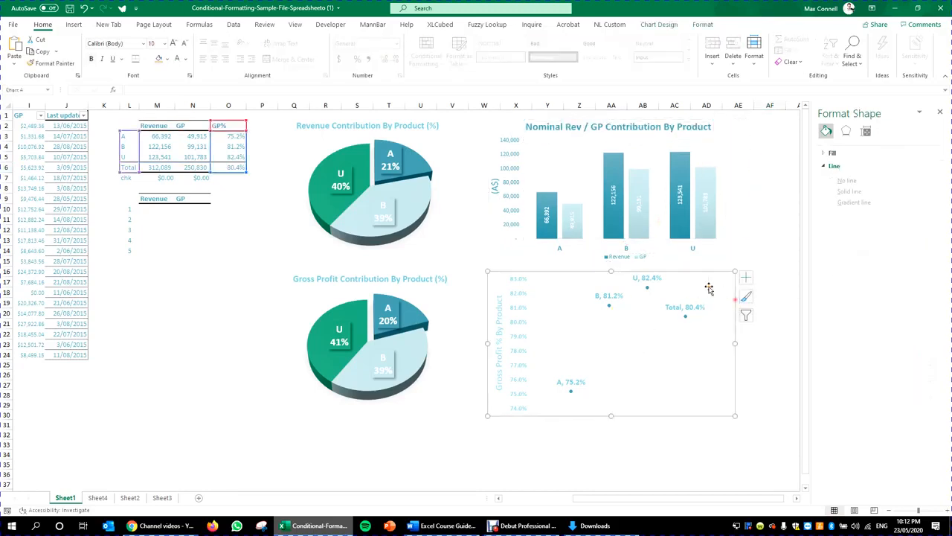
pyautogui.click(708, 287)
pyautogui.click(522, 287)
pyautogui.click(575, 279)
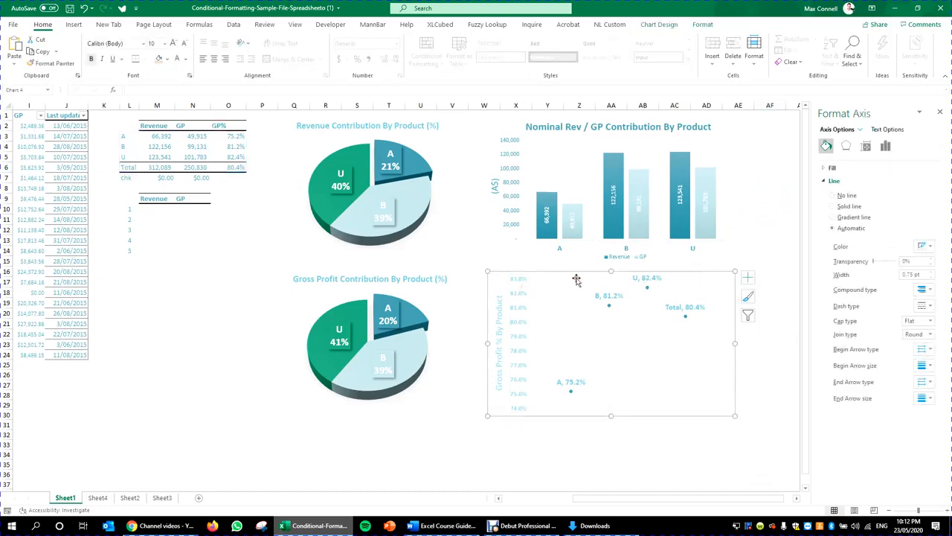
pyautogui.click(656, 24)
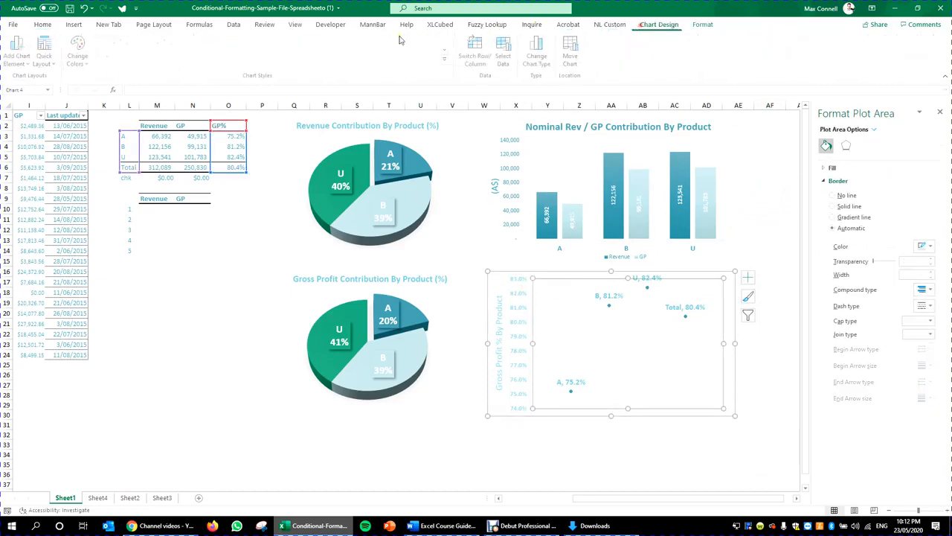
pyautogui.click(17, 52)
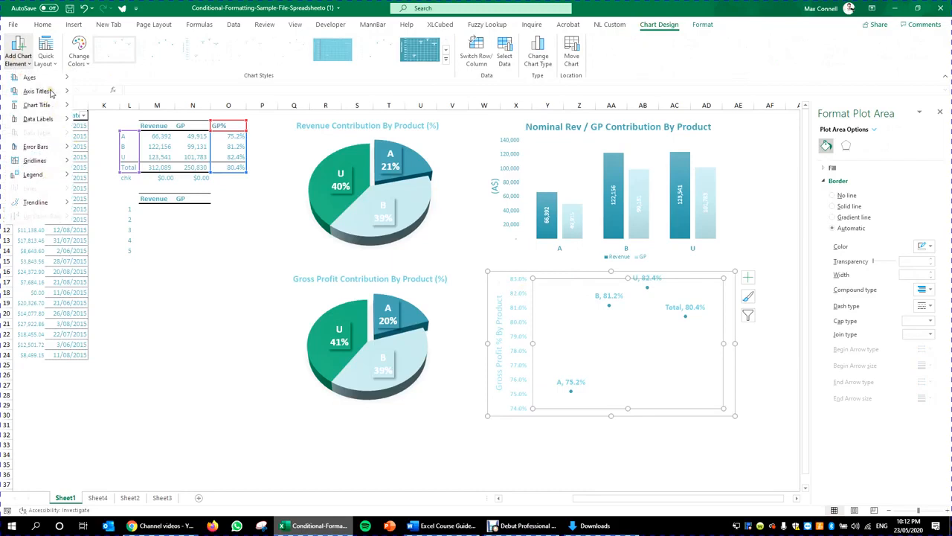
pyautogui.moveTo(52, 95)
pyautogui.click(119, 135)
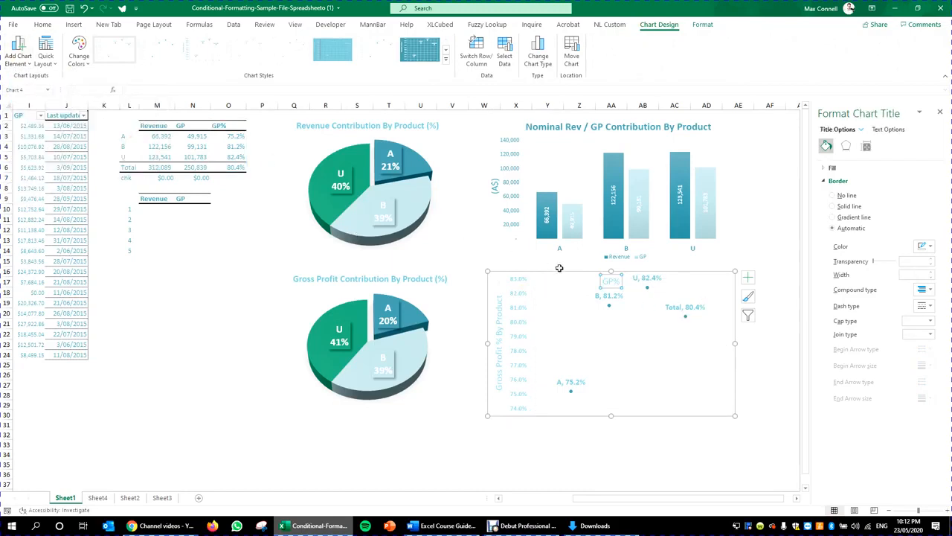
# Lower the scatter chart's plot area upper edge beneath the title and shift the title slightly right
pyautogui.click(539, 293)
pyautogui.click(702, 403)
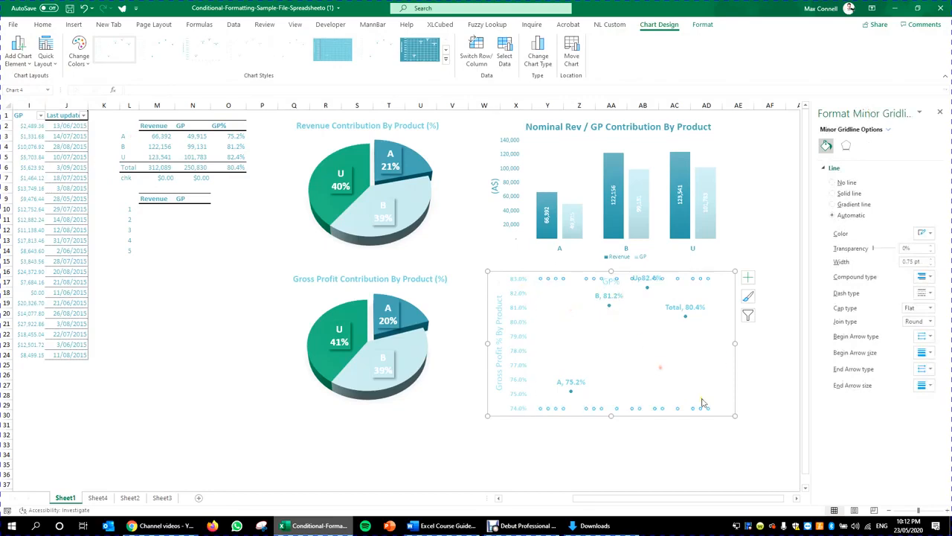
pyautogui.click(638, 314)
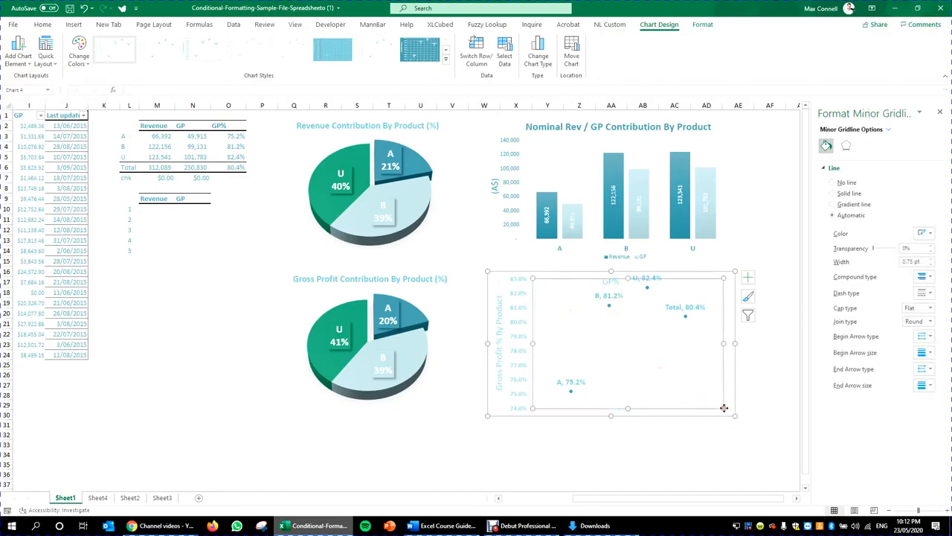
pyautogui.moveTo(630, 278)
pyautogui.mouseDown()
pyautogui.moveTo(629, 291)
pyautogui.moveTo(632, 277)
pyautogui.mouseUp()
pyautogui.click(610, 284)
# Copy the text of the scatter chart's vertical axis title
pyautogui.click(503, 344)
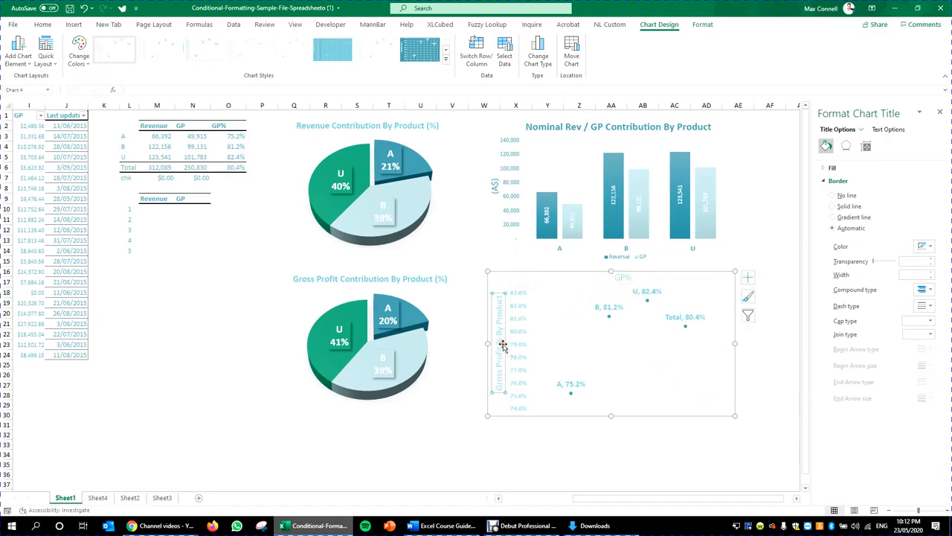
pyautogui.tripleClick(500, 341)
pyautogui.hotkey('ctrl', 'c')
pyautogui.click(623, 278)
pyautogui.click(508, 252)
pyautogui.keyDown('ctrl'); pyautogui.click(459, 287); pyautogui.keyUp('ctrl')
pyautogui.keyDown('ctrl'); pyautogui.click(459, 187); pyautogui.keyUp('ctrl')
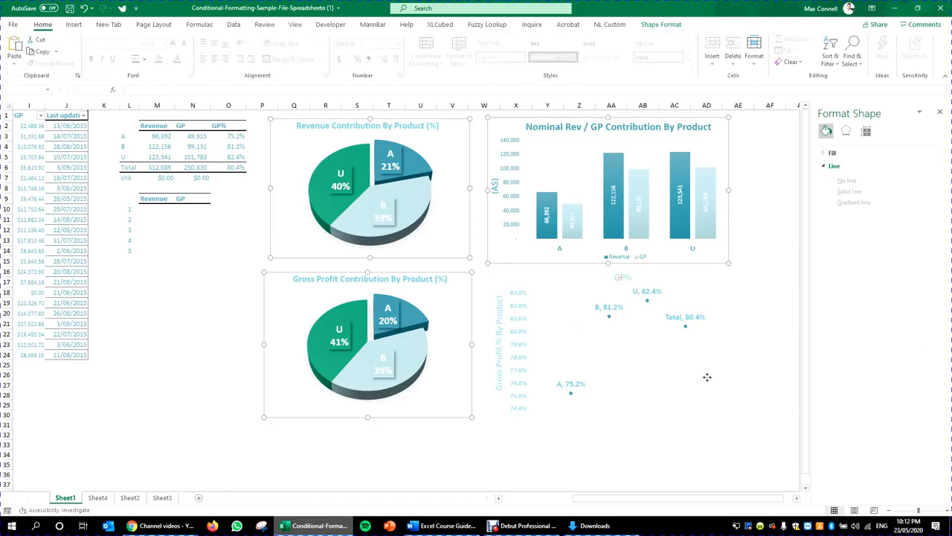
pyautogui.click(707, 445)
# Replace the scatter chart's title with the copied text "Gross Profit % By Product" and centre it over the plot area
pyautogui.click(622, 279)
pyautogui.click(621, 277)
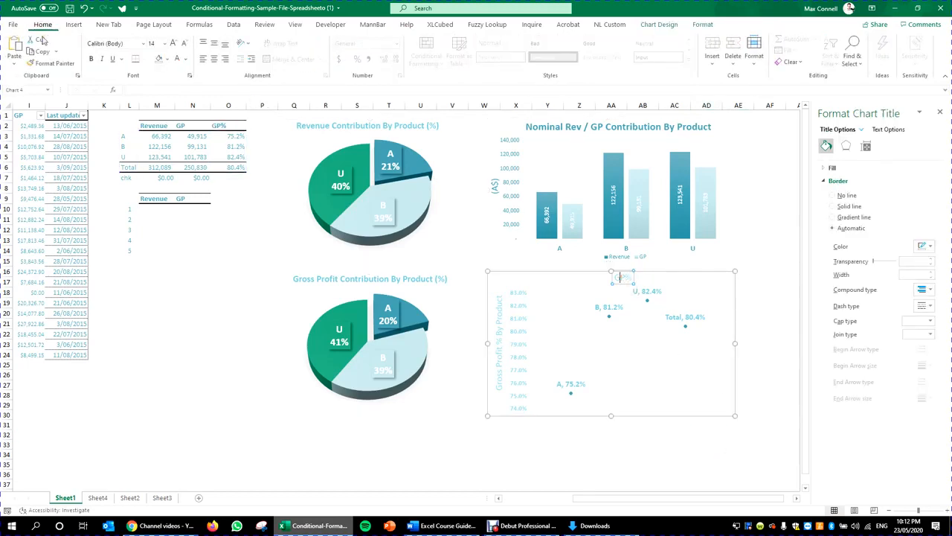
pyautogui.click(13, 64)
pyautogui.click(43, 95)
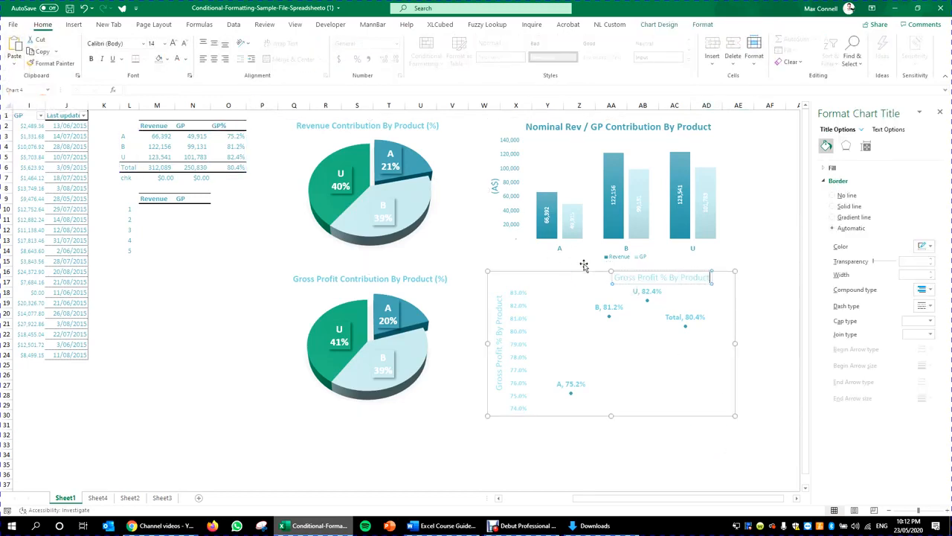
pyautogui.moveTo(619, 284); pyautogui.dragTo(581, 281)
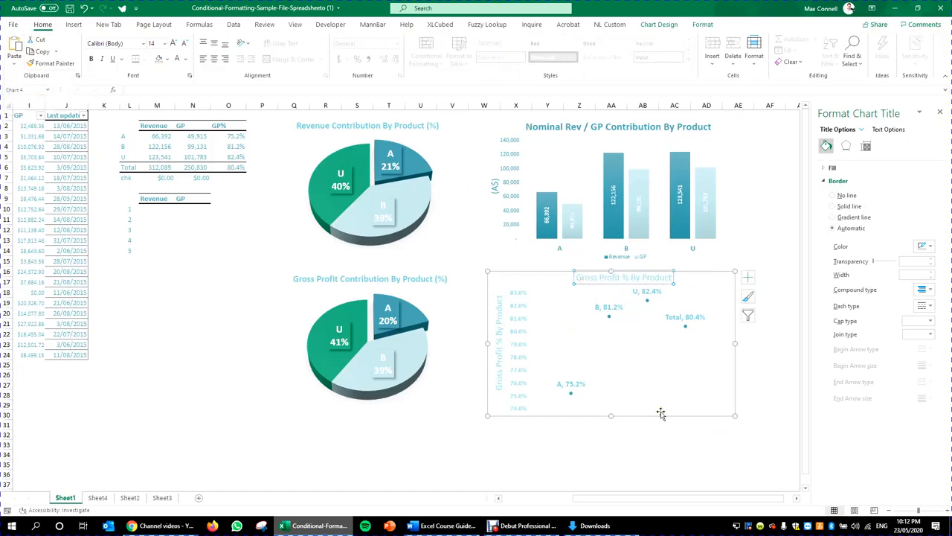
# Change the scatter chart's vertical axis title to "GP%" and place it at mid-height, close to the chart's left edge
pyautogui.click(499, 380)
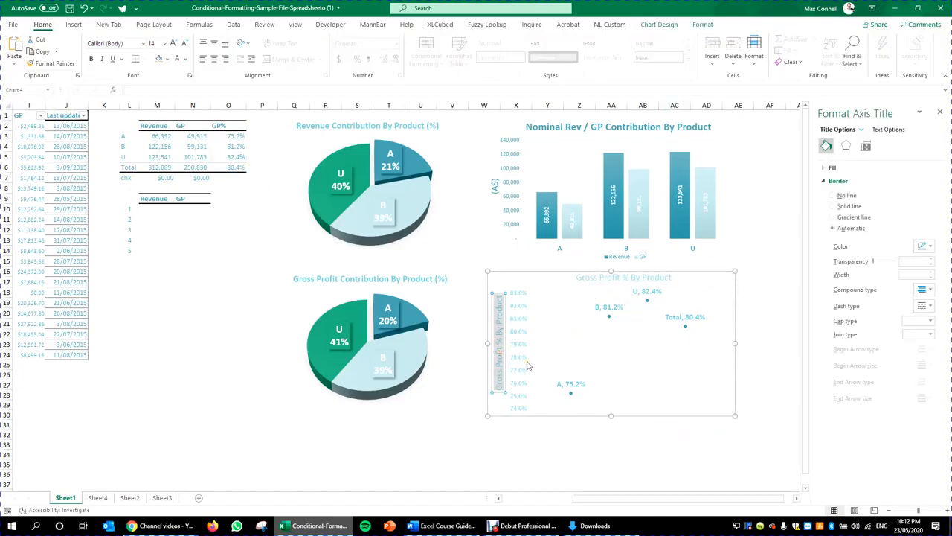
pyautogui.press('Delete')
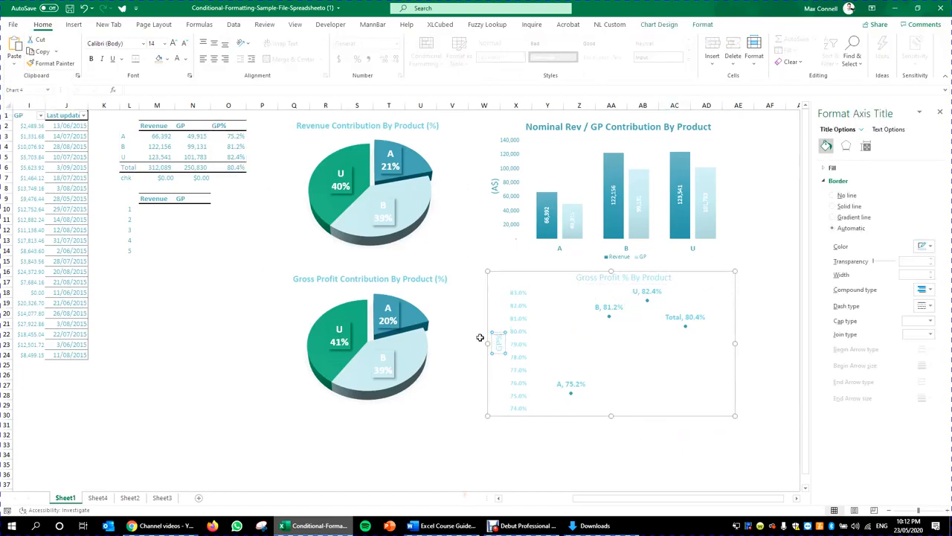
pyautogui.click(513, 443)
pyautogui.click(497, 346)
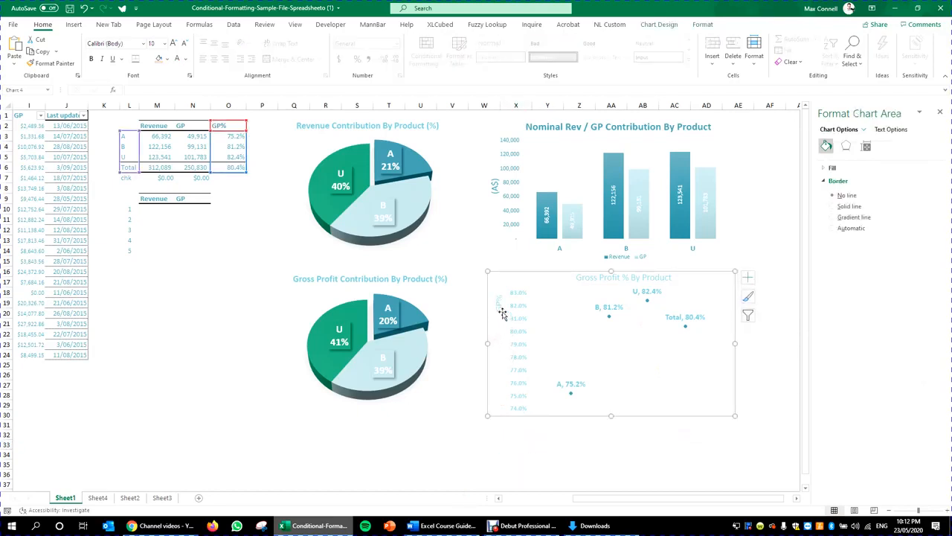
pyautogui.click(501, 314)
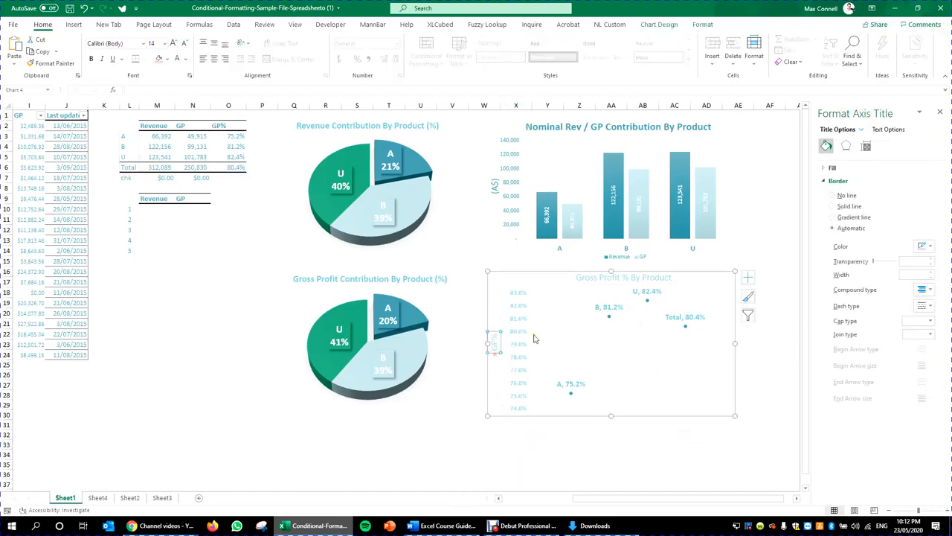
# Widen the scatter chart's plot area on both sides, almost to the chart's right border, and raise its upper edge slightly
pyautogui.click(521, 339)
pyautogui.click(564, 344)
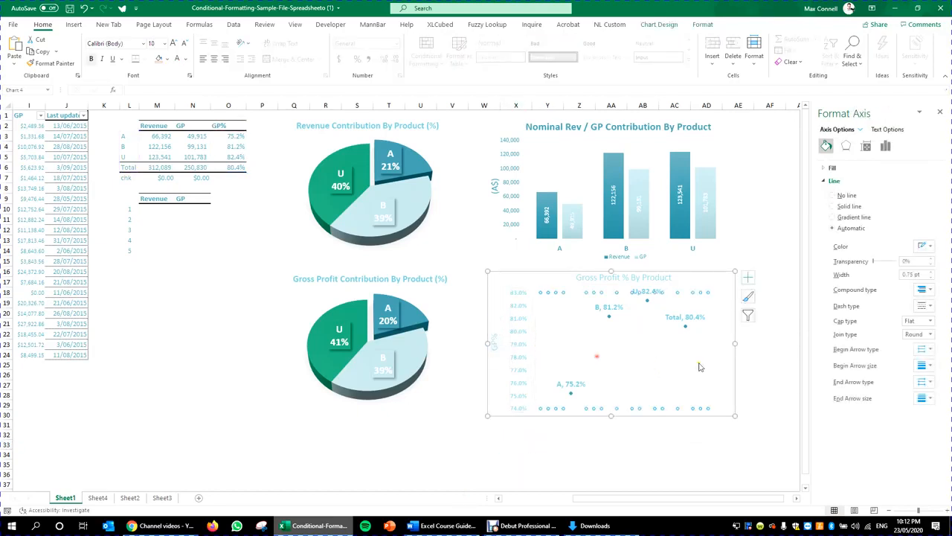
pyautogui.click(726, 410)
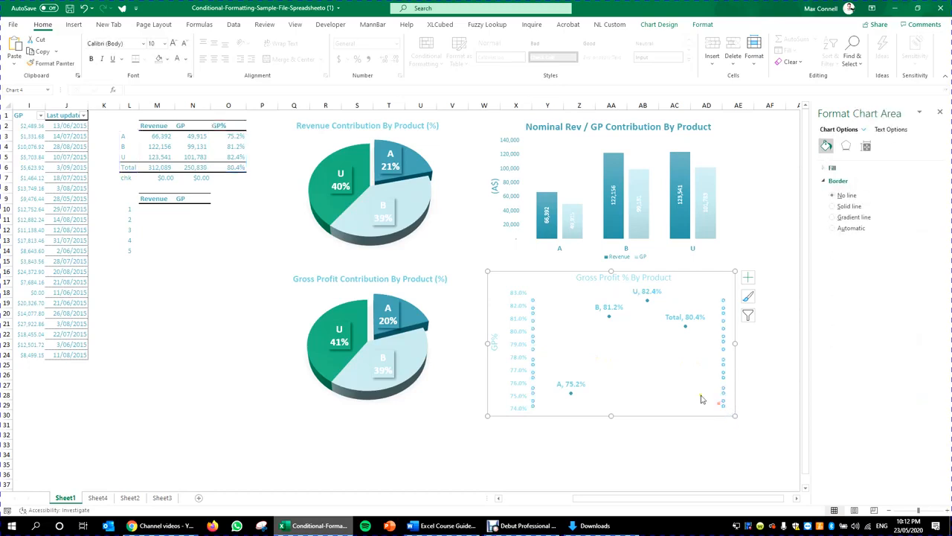
pyautogui.click(603, 341)
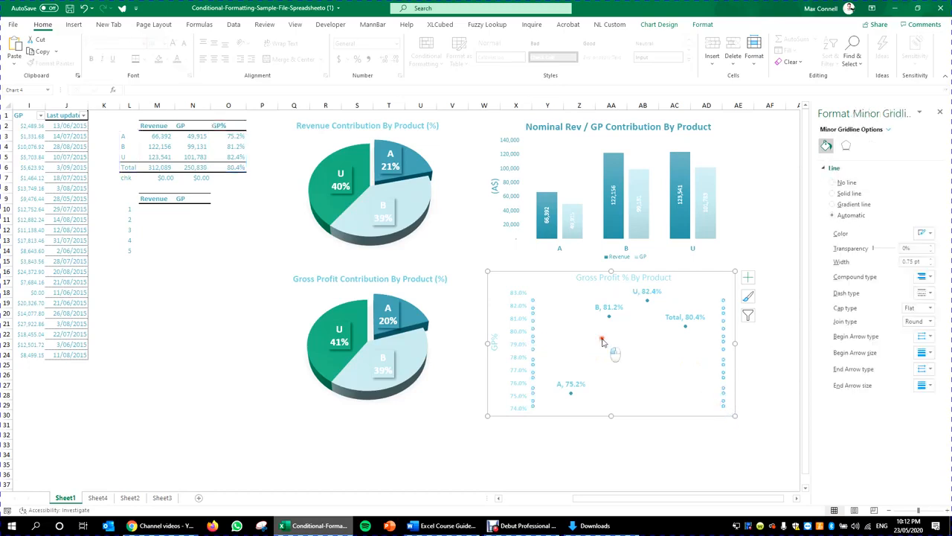
pyautogui.click(722, 412)
pyautogui.click(723, 406)
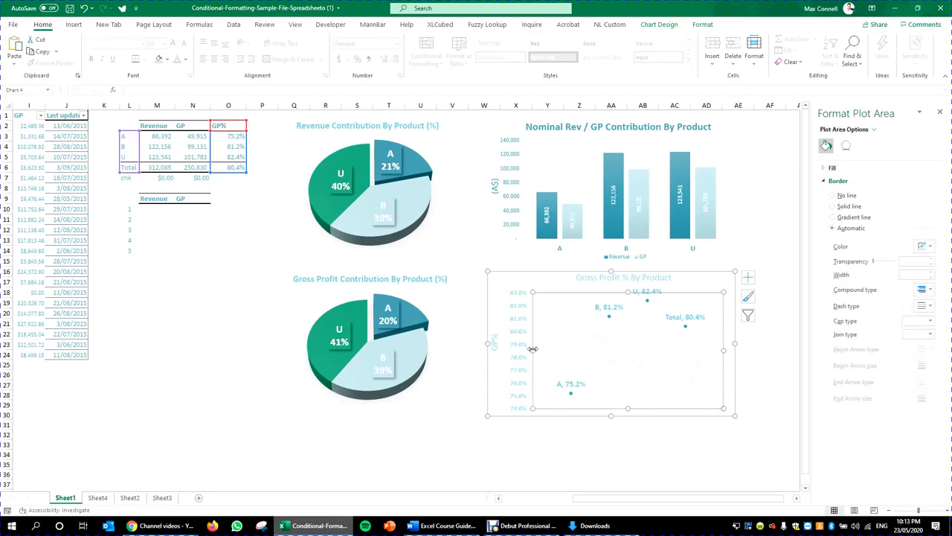
pyautogui.moveTo(532, 348); pyautogui.dragTo(525, 350)
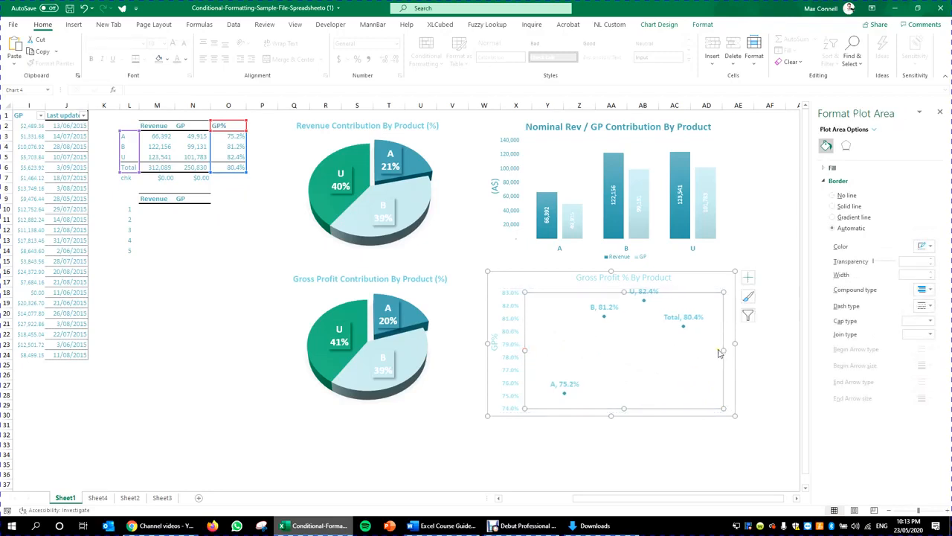
pyautogui.moveTo(721, 351); pyautogui.dragTo(733, 349)
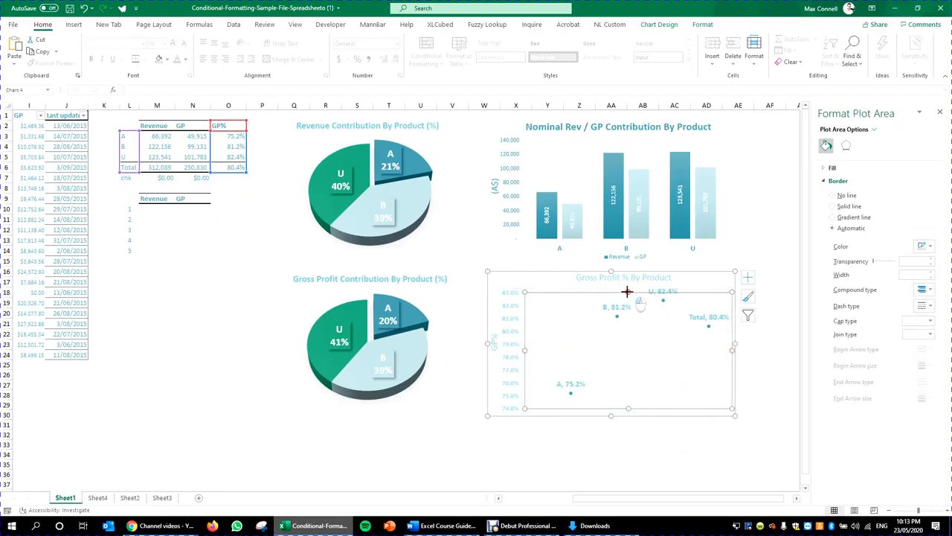
pyautogui.moveTo(627, 292); pyautogui.dragTo(691, 296)
# Move the scatter chart's data label for product U to the upper right of its point, clear of the title
pyautogui.click(661, 289)
pyautogui.click(645, 418)
pyautogui.click(686, 296)
pyautogui.click(616, 454)
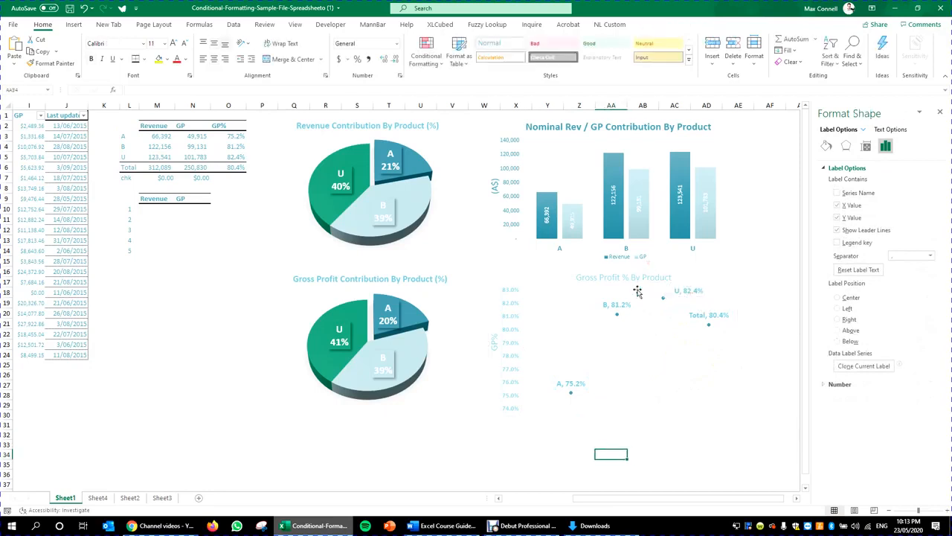
pyautogui.click(638, 292)
pyautogui.click(636, 296)
pyautogui.click(707, 390)
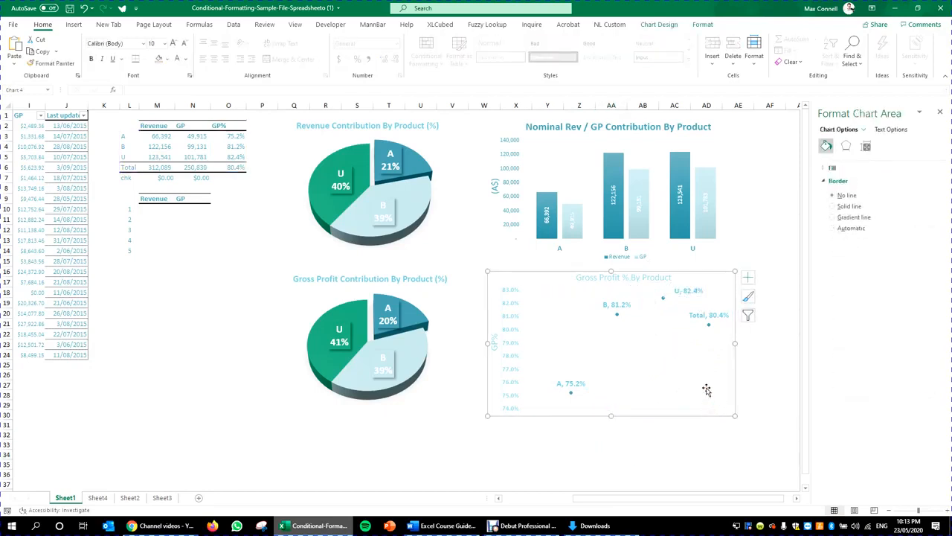
pyautogui.click(654, 318)
pyautogui.click(551, 319)
pyautogui.click(660, 430)
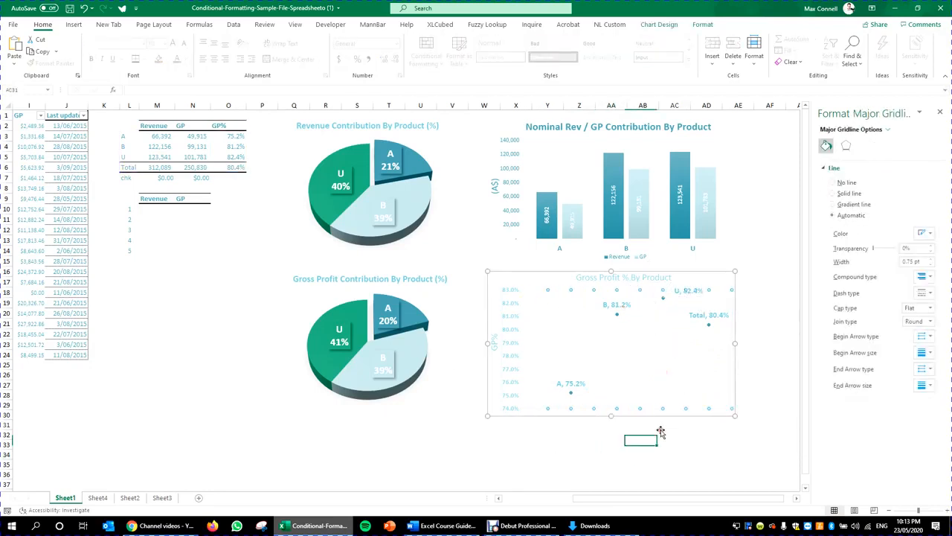
pyautogui.click(686, 365)
pyautogui.click(703, 372)
pyautogui.click(708, 438)
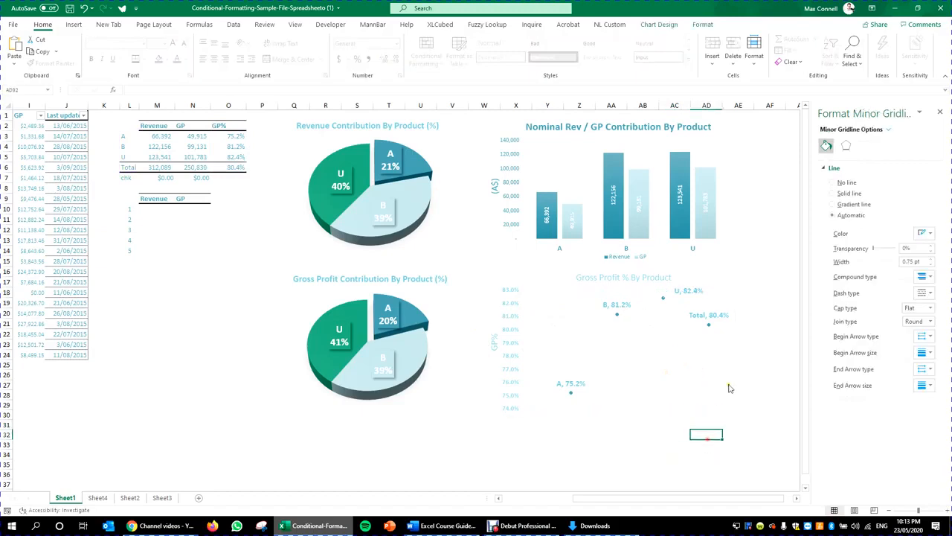
# Raise the upper edge of the scatter chart's plot area slightly, just below the chart title
pyautogui.click(719, 400)
pyautogui.click(731, 413)
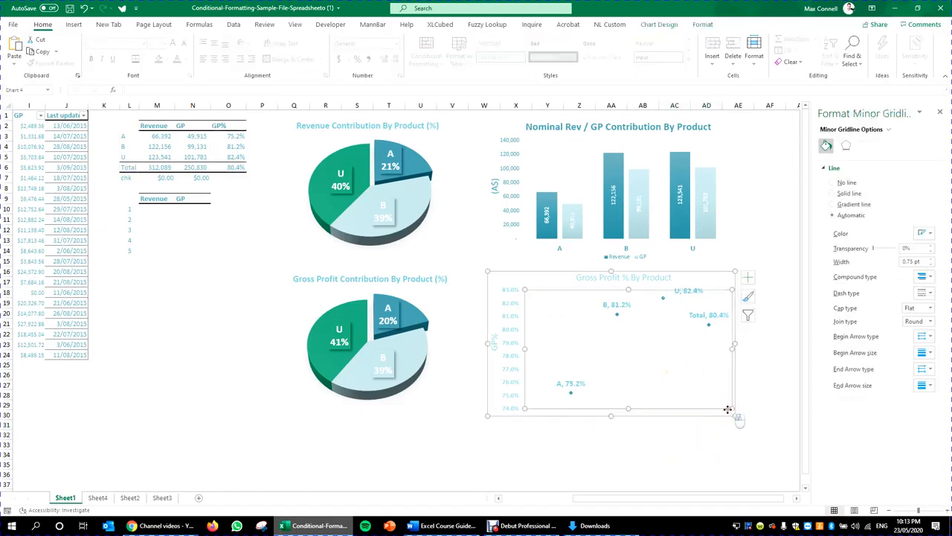
pyautogui.click(612, 304)
pyautogui.click(627, 286)
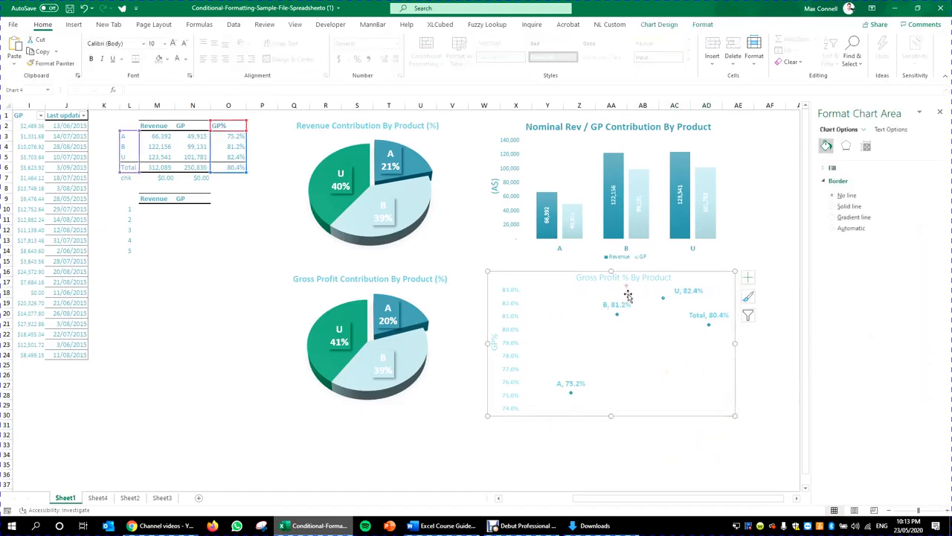
pyautogui.click(728, 406)
pyautogui.click(731, 406)
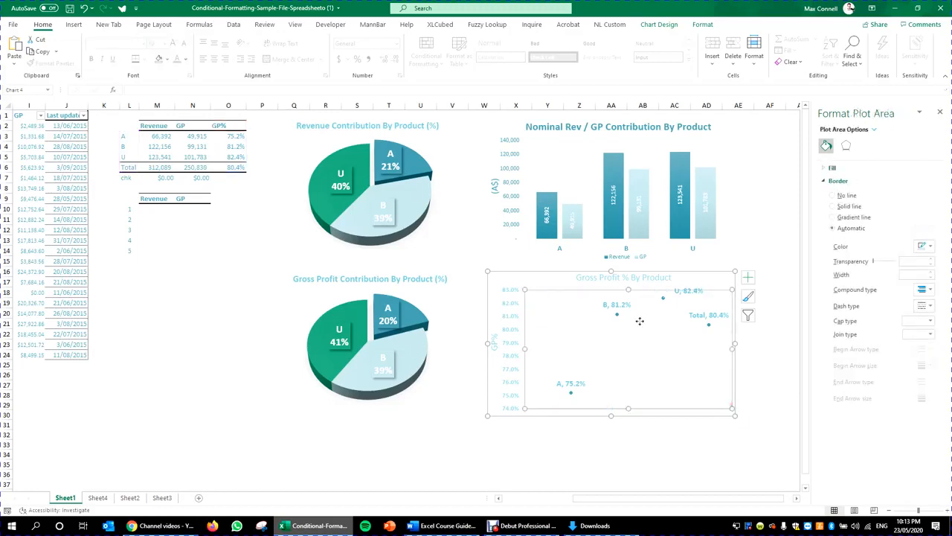
pyautogui.moveTo(628, 288); pyautogui.dragTo(629, 285)
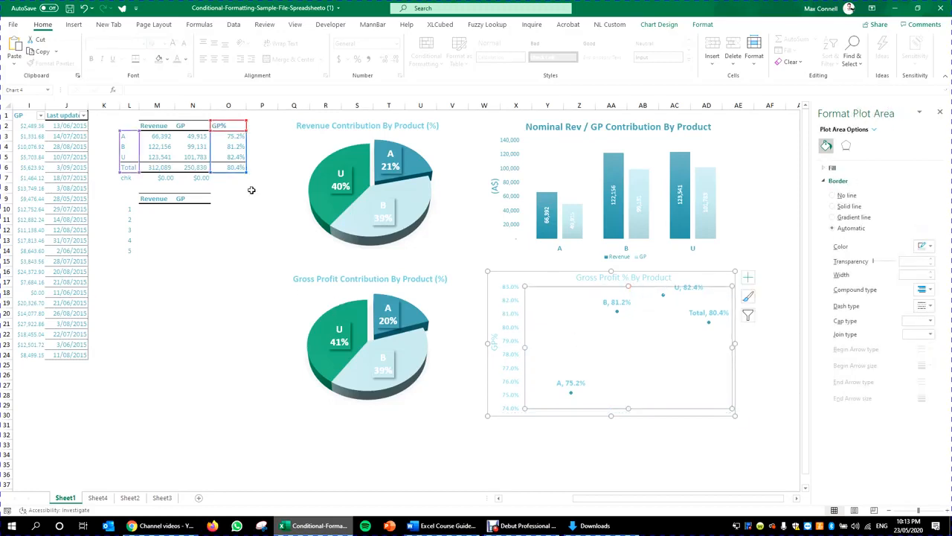
# Enlarge the Gross Profit and Revenue Contribution pie charts slightly from their lower-right corners
pyautogui.click(660, 24)
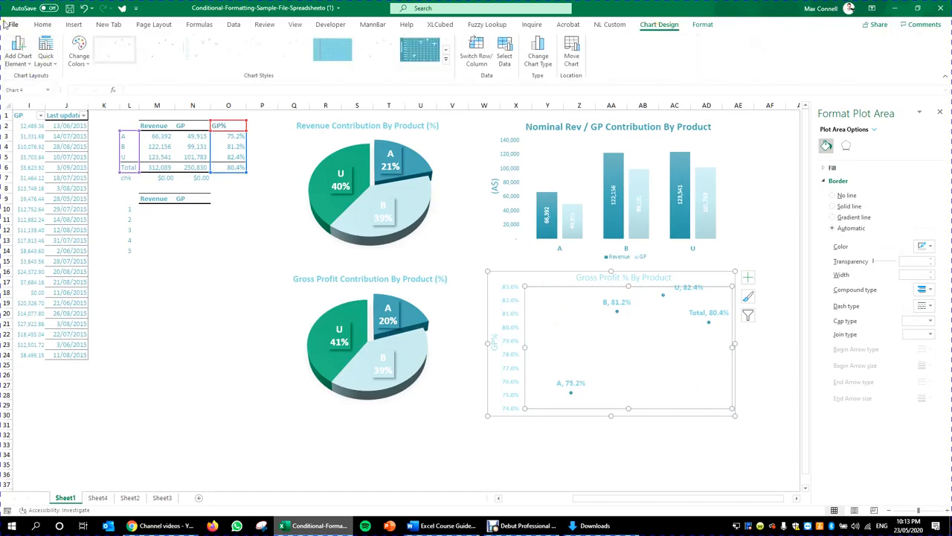
pyautogui.click(436, 394)
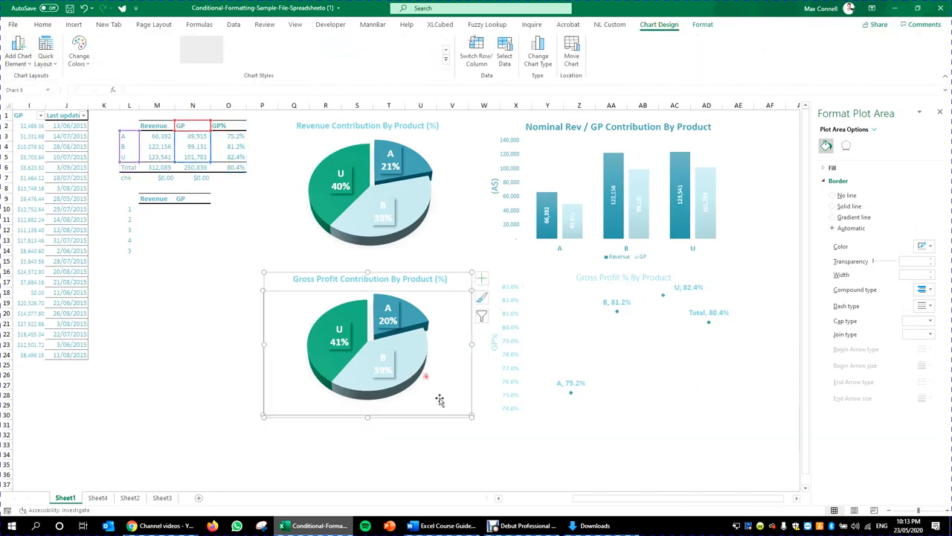
pyautogui.click(480, 419)
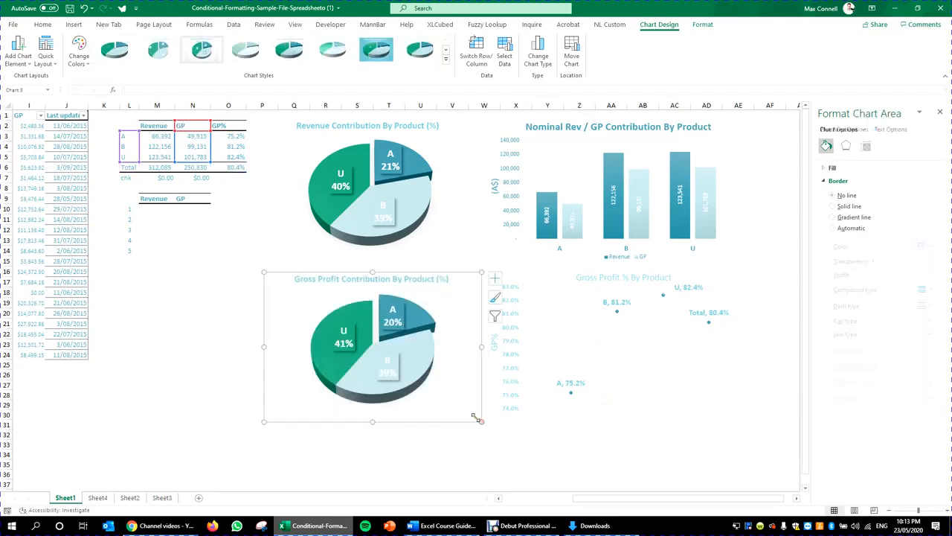
pyautogui.click(464, 259)
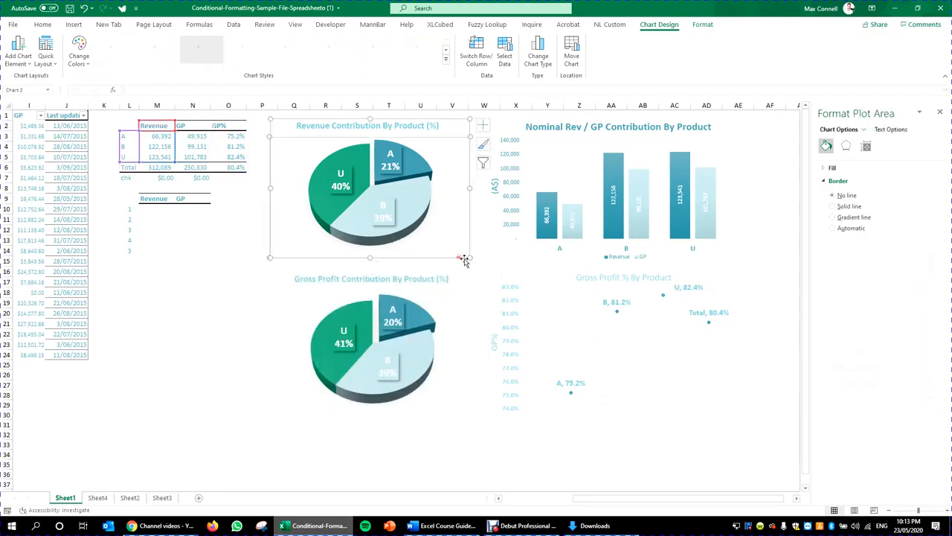
# Switch to the Excel Course Guide document in Word to check the charting topics
pyautogui.click(441, 524)
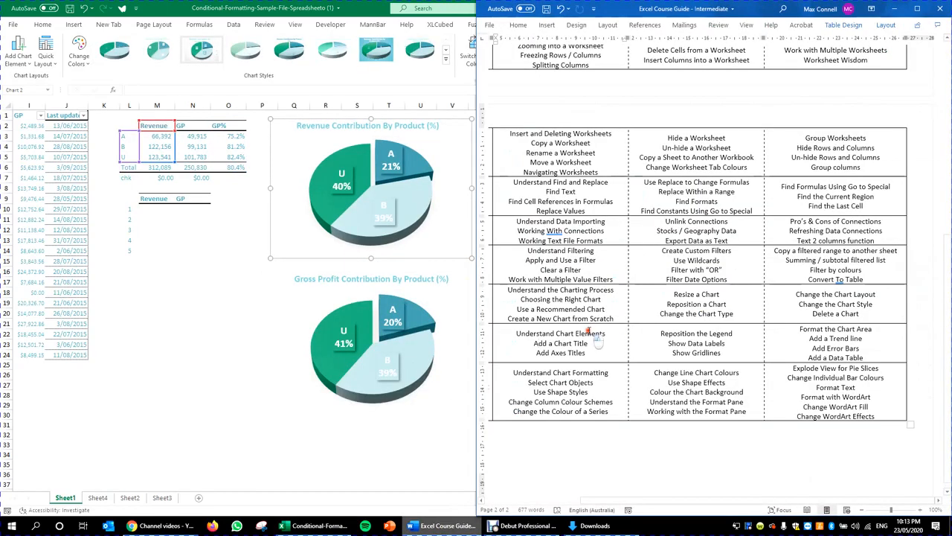
# Read the Unit 14 chart element topics on data labels and gridlines in the course guide
pyautogui.click(726, 344)
pyautogui.moveTo(584, 502); pyautogui.dragTo(563, 504)
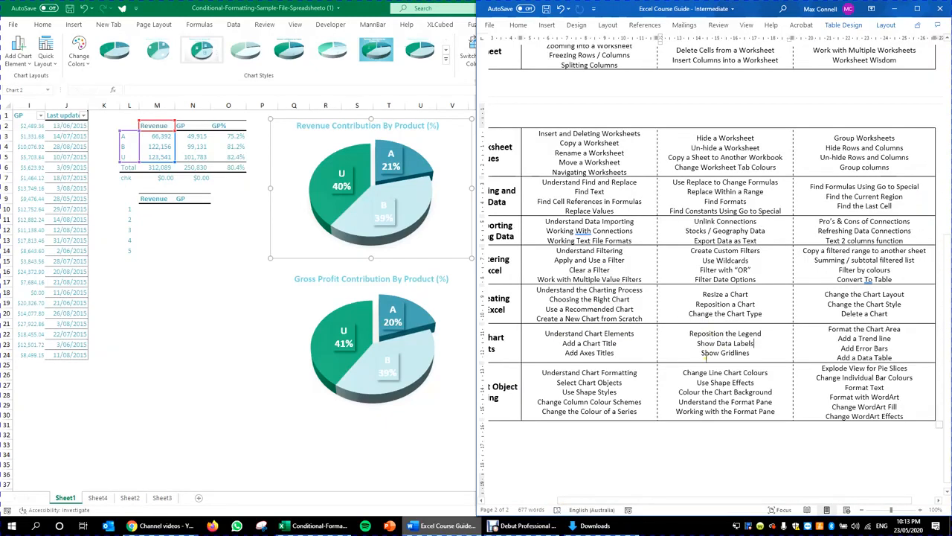
# Switch back to the Excel workbook and examine the layout and gridline options for the Nominal Rev / GP column chart
pyautogui.click(332, 442)
pyautogui.click(566, 196)
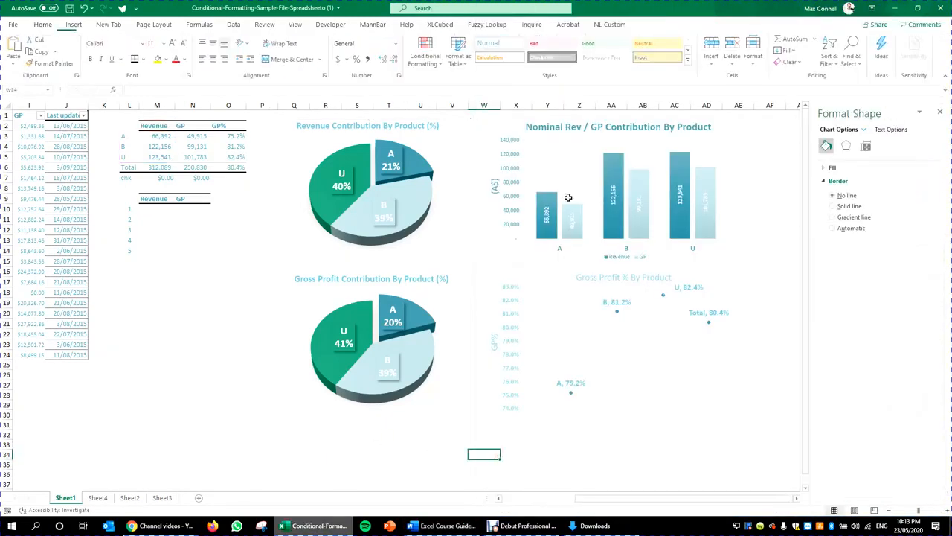
pyautogui.click(46, 58)
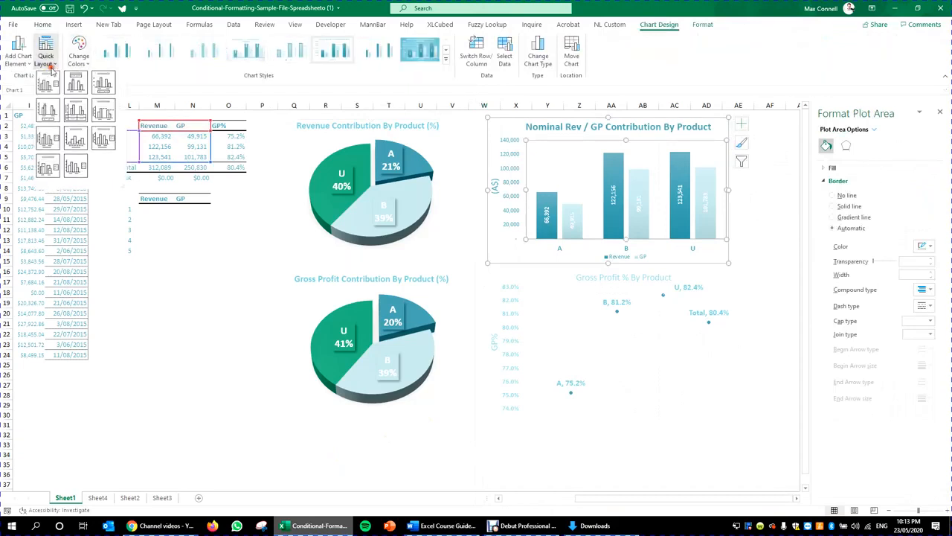
pyautogui.click(21, 56)
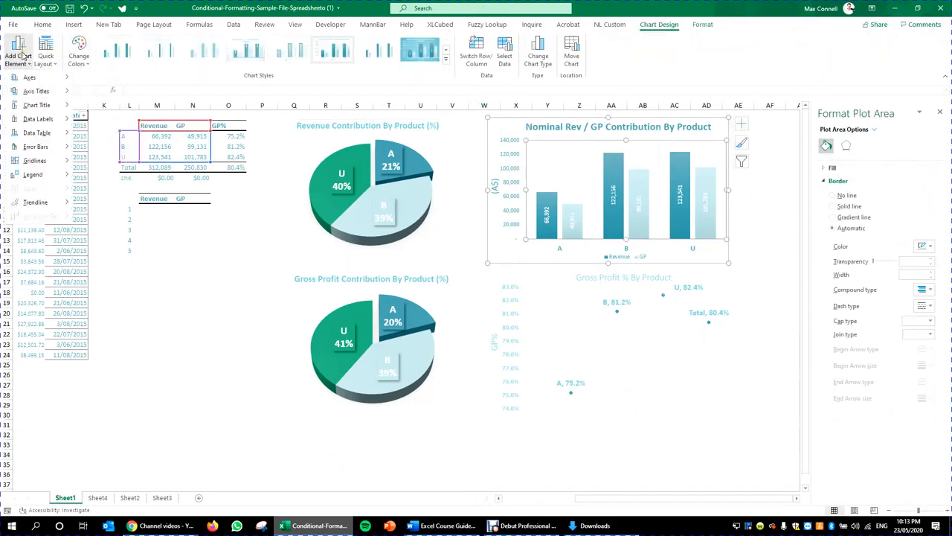
pyautogui.moveTo(36, 170)
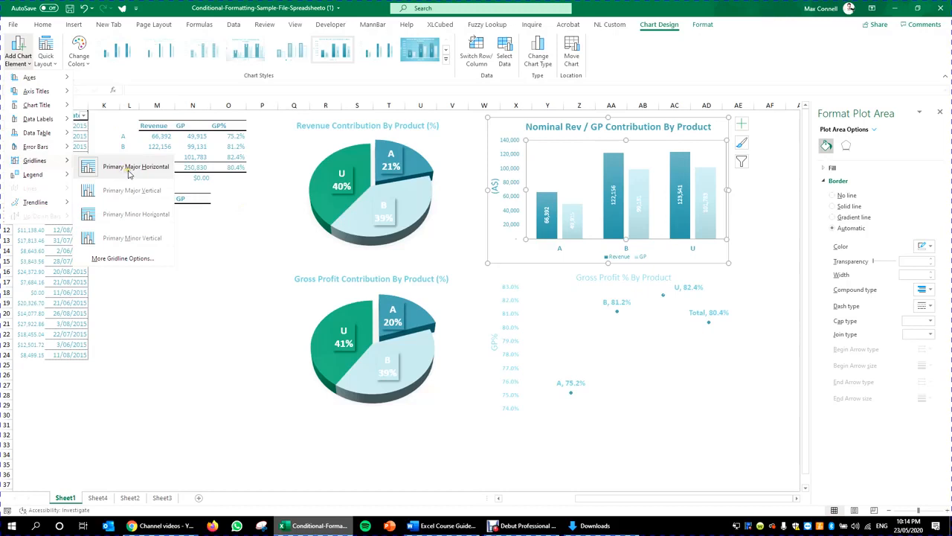
pyautogui.press('Escape')
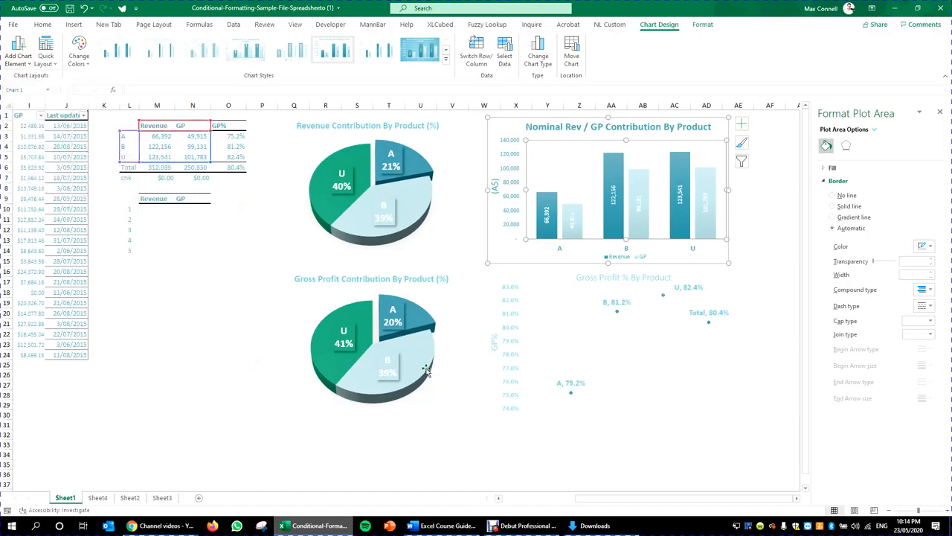
# Remove the primary minor vertical gridlines from the Gross Profit % By Product scatter chart
pyautogui.click(363, 240)
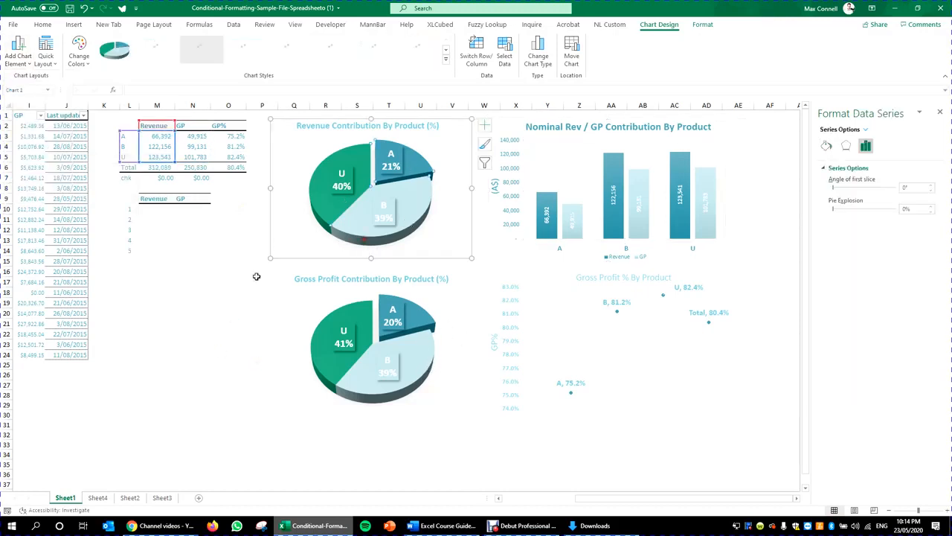
pyautogui.click(533, 330)
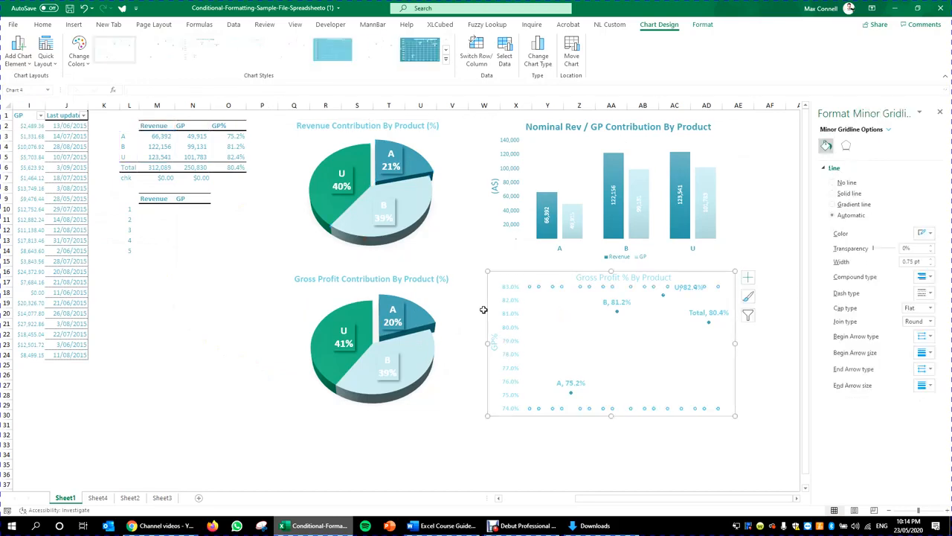
pyautogui.press('Delete')
pyautogui.click(22, 56)
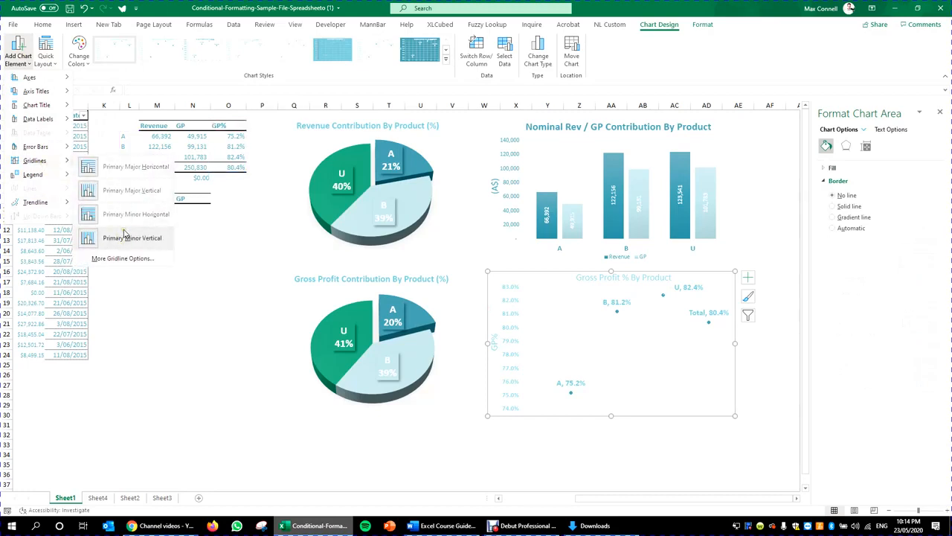
pyautogui.click(142, 248)
# Try toggling the primary major vertical gridlines on the Gross Profit % By Product scatter chart
pyautogui.click(18, 52)
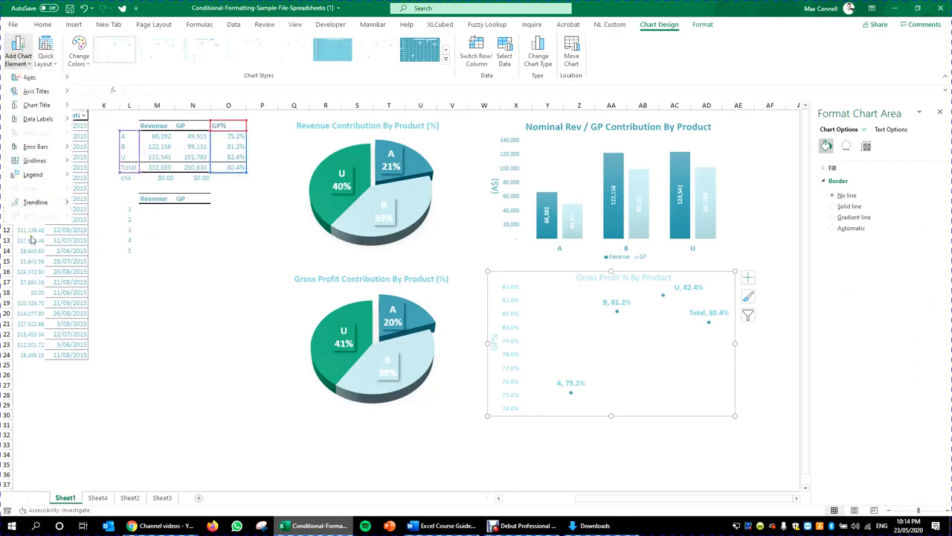
pyautogui.moveTo(57, 209)
pyautogui.moveTo(49, 165)
pyautogui.click(128, 189)
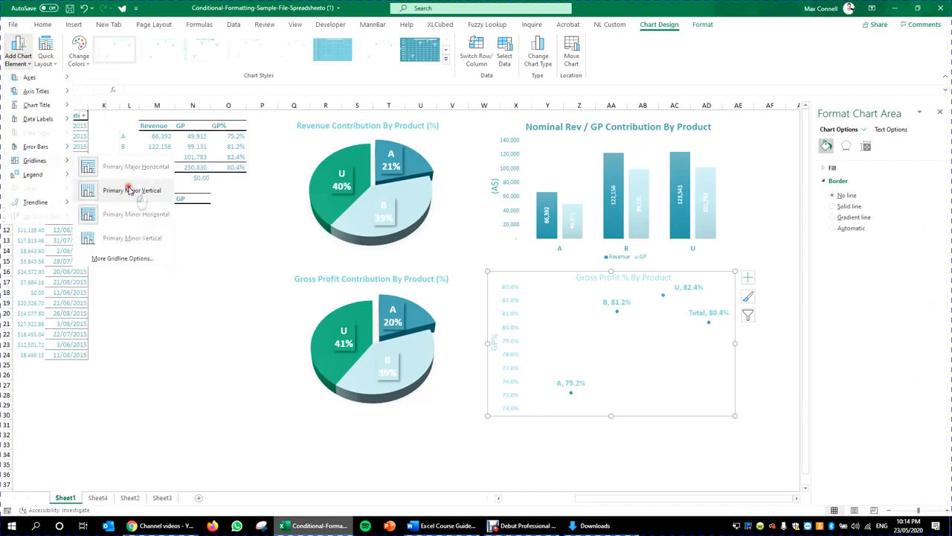
pyautogui.click(165, 393)
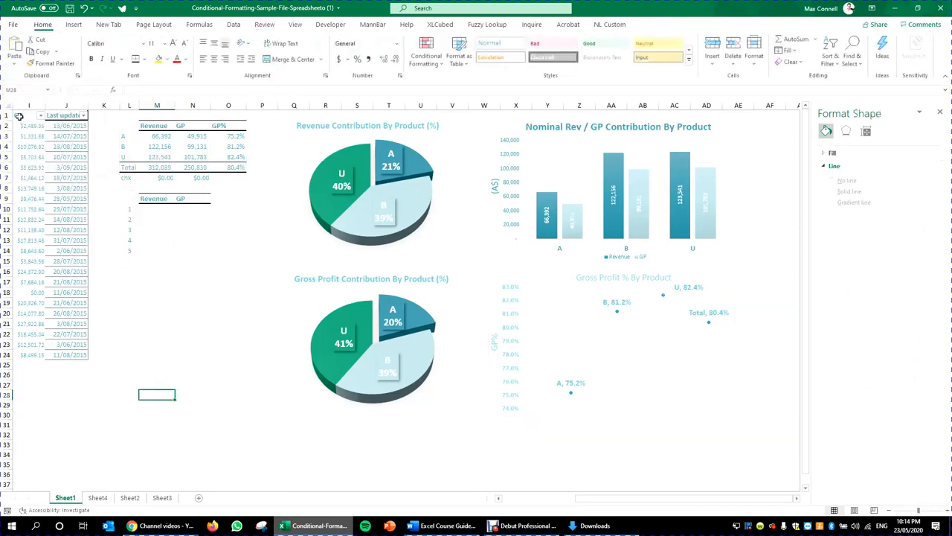
# Review which gridlines are enabled on the scatter chart and inspect its plot area
pyautogui.click(521, 282)
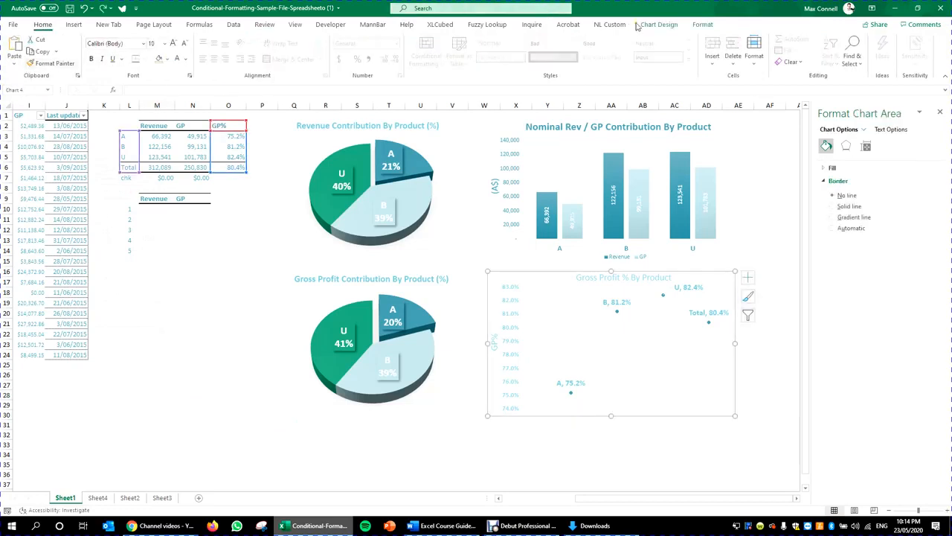
pyautogui.click(651, 25)
pyautogui.click(17, 52)
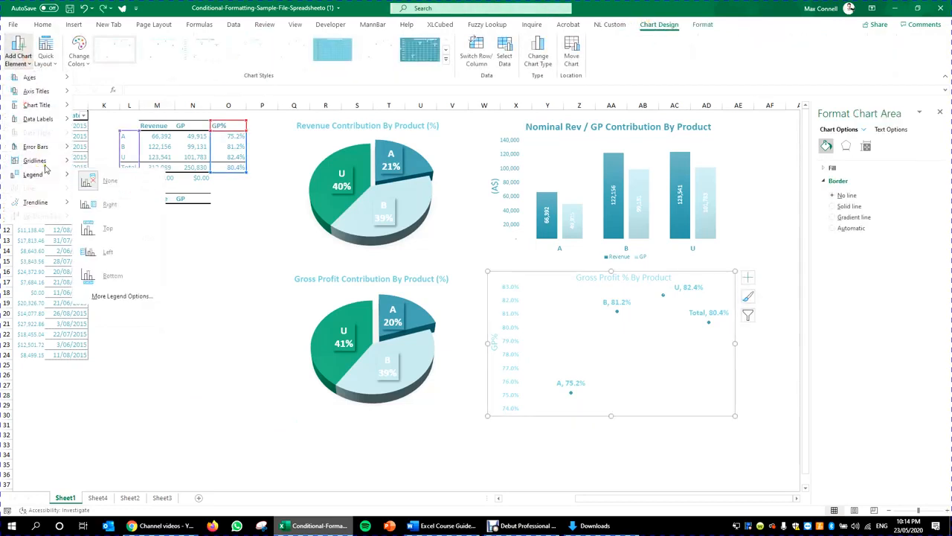
pyautogui.moveTo(49, 161)
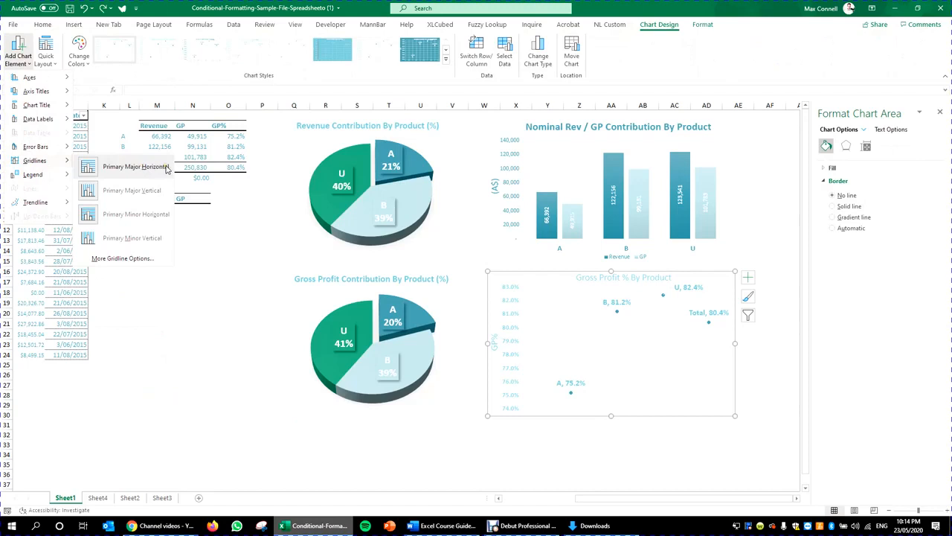
pyautogui.click(130, 302)
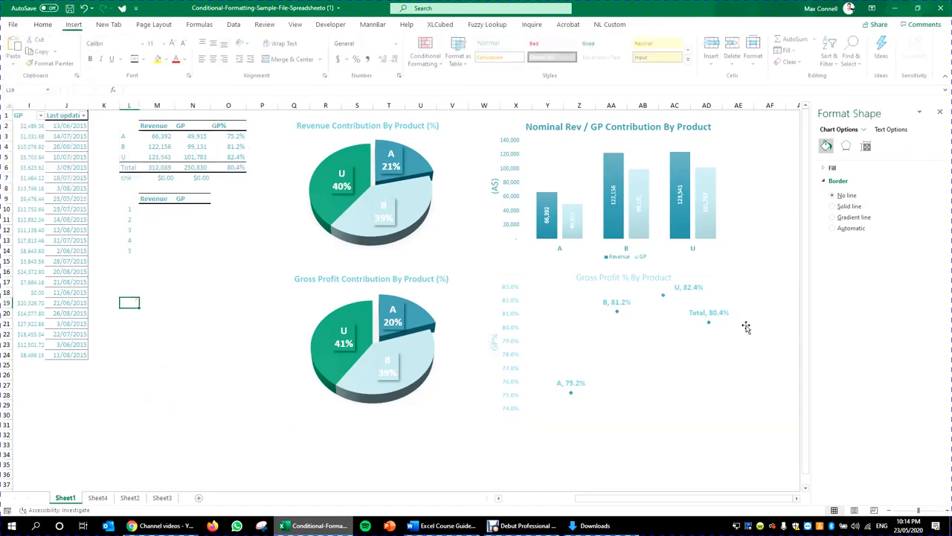
pyautogui.click(683, 406)
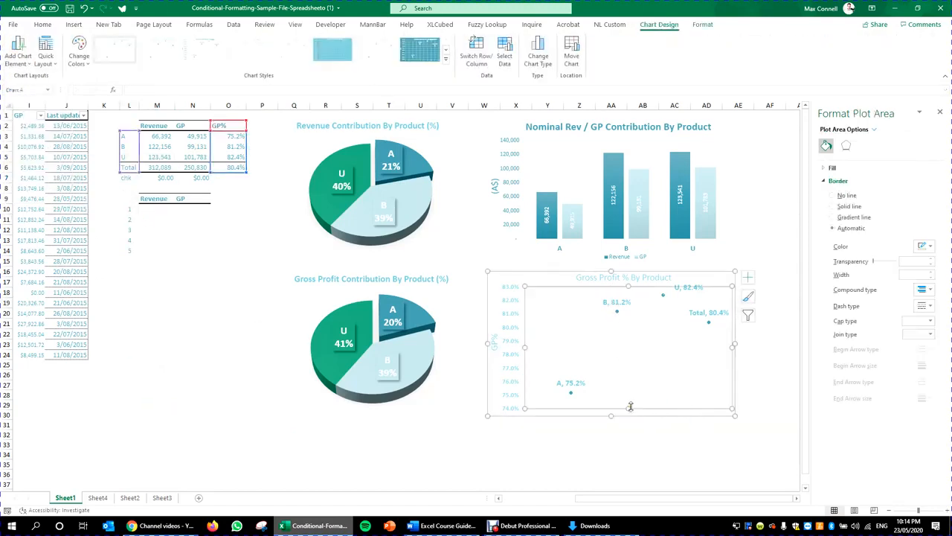
# Check the remaining chart element topics in the Word course guide, and return to the Excel workbook
pyautogui.click(614, 453)
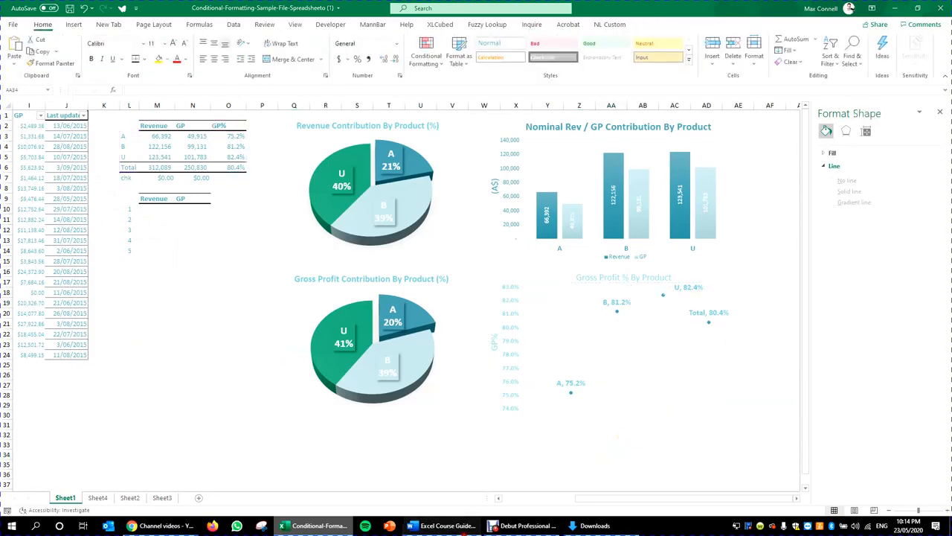
pyautogui.hotkey('alt', 'Tab')
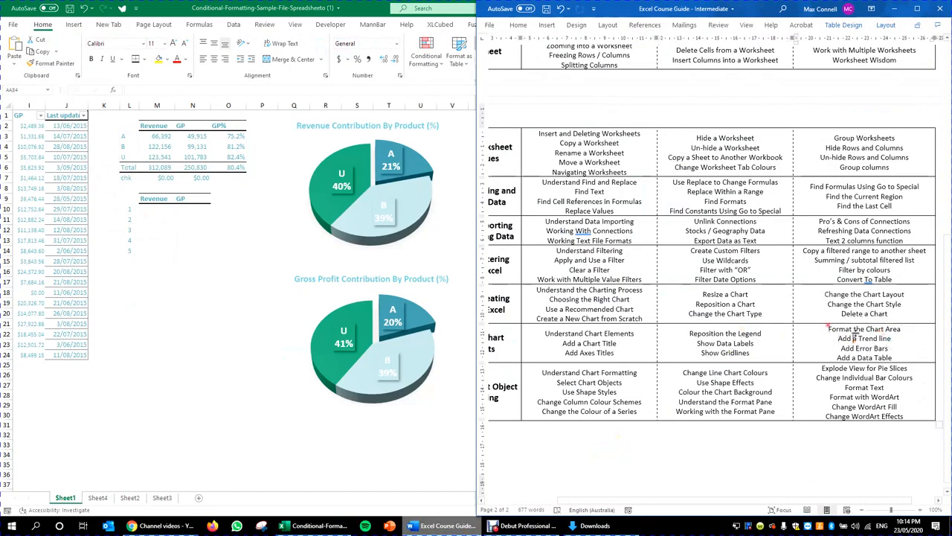
pyautogui.hotkey('alt', 'Tab')
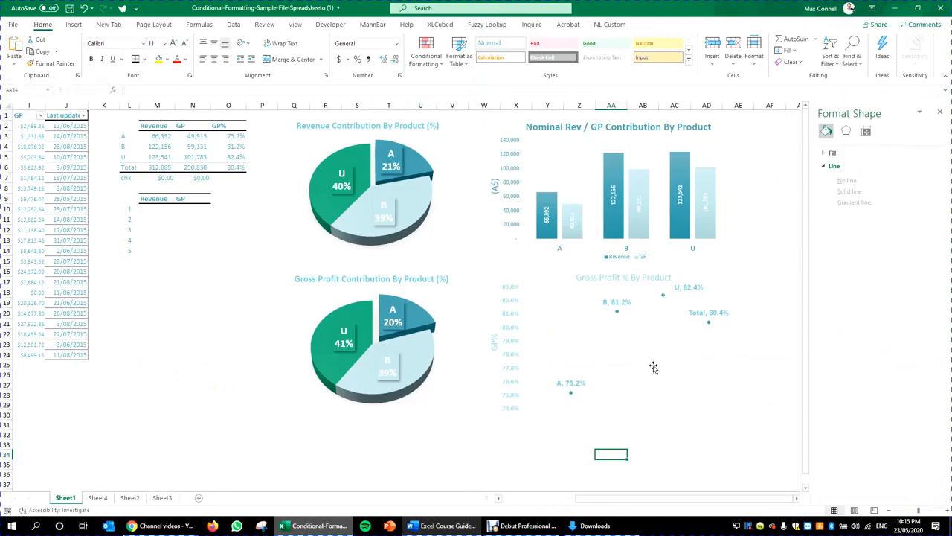
# Try a linear trendline based on the Revenue series in the Nominal Rev / GP column chart, and undo it
pyautogui.click(559, 248)
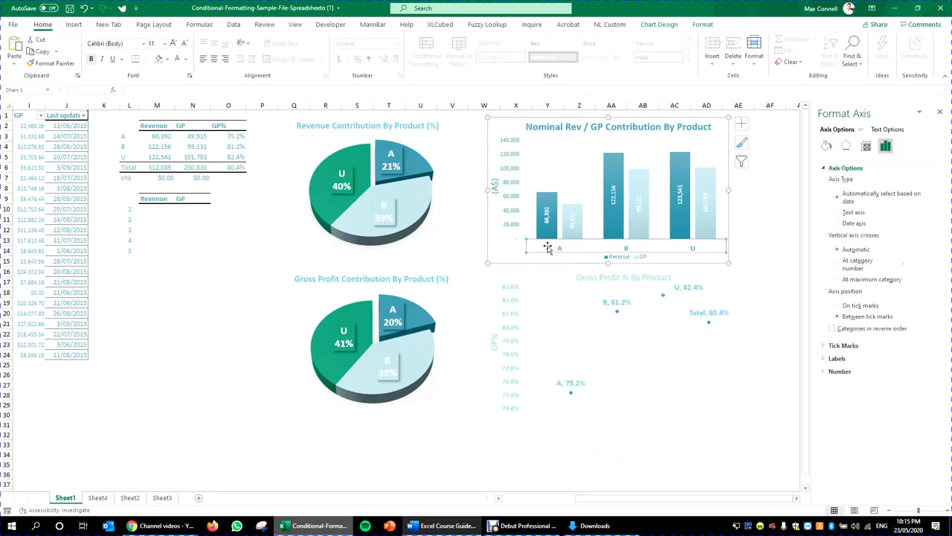
pyautogui.click(583, 265)
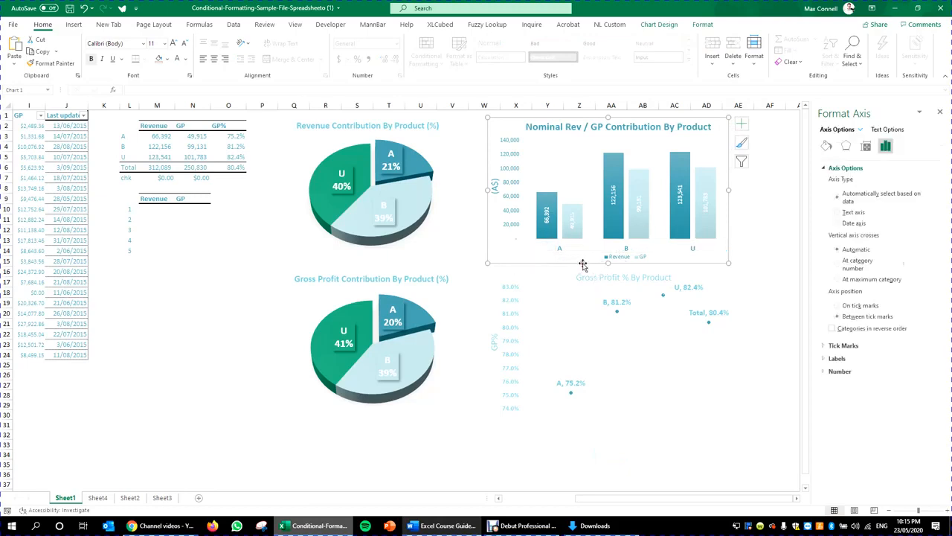
pyautogui.click(659, 25)
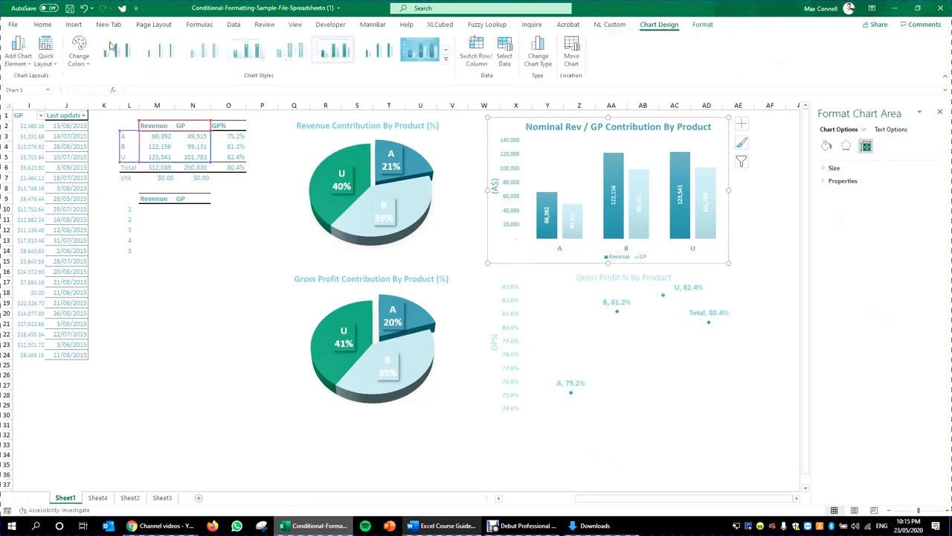
pyautogui.click(10, 59)
pyautogui.moveTo(40, 209)
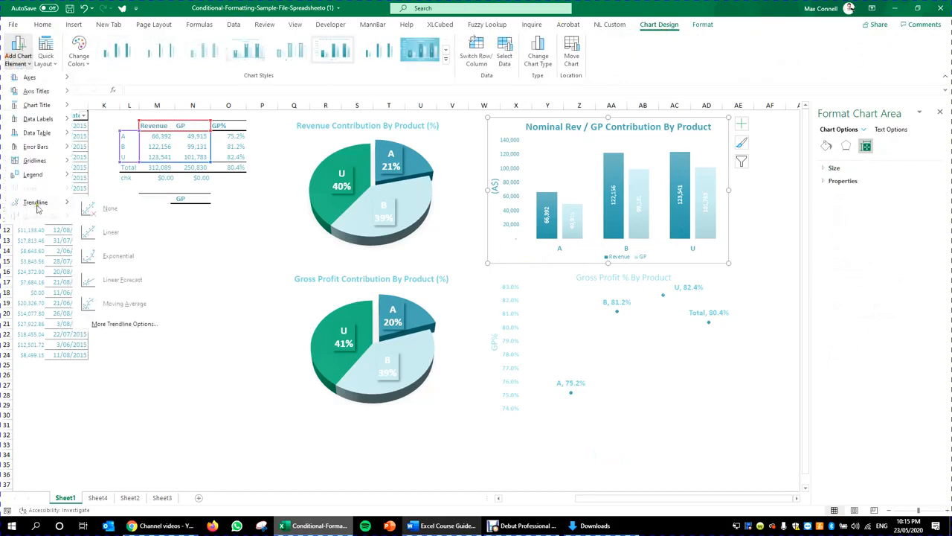
pyautogui.click(135, 234)
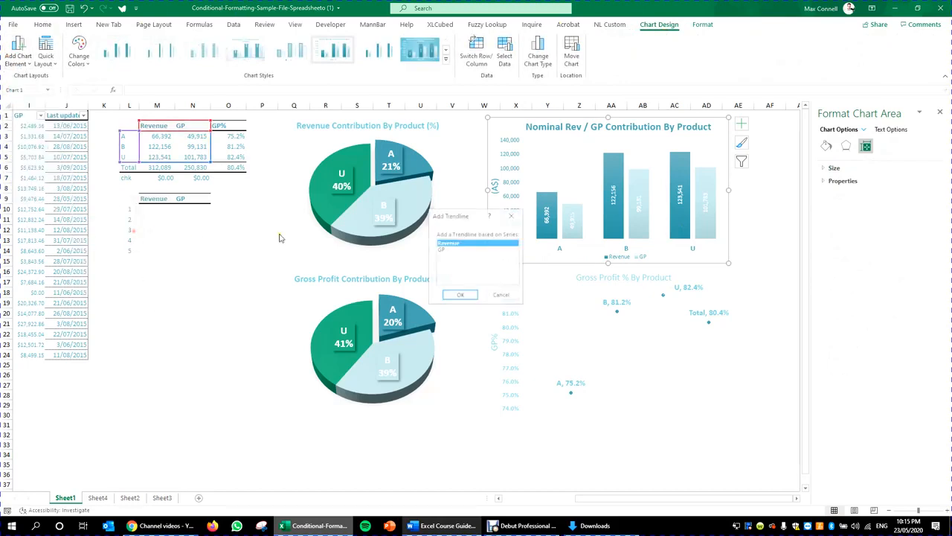
pyautogui.click(475, 295)
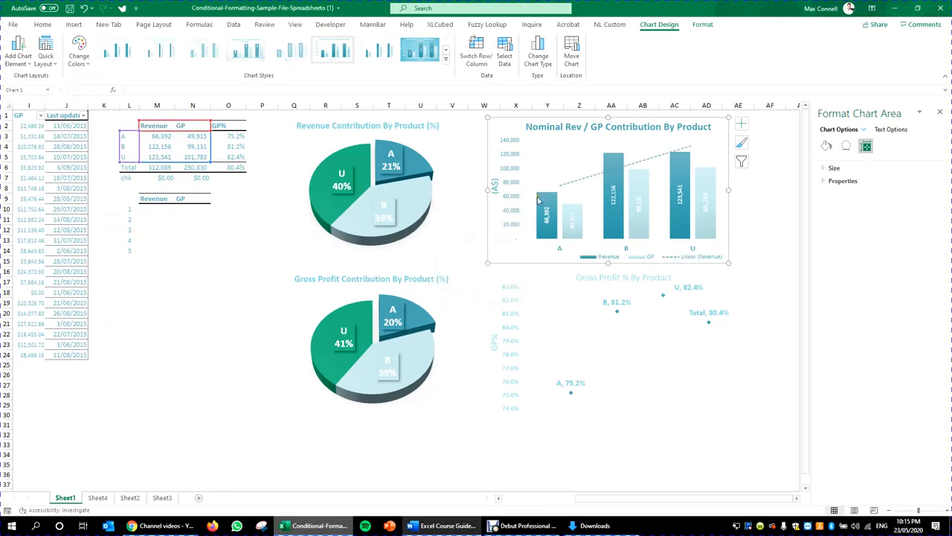
pyautogui.hotkey('ctrl', 'z')
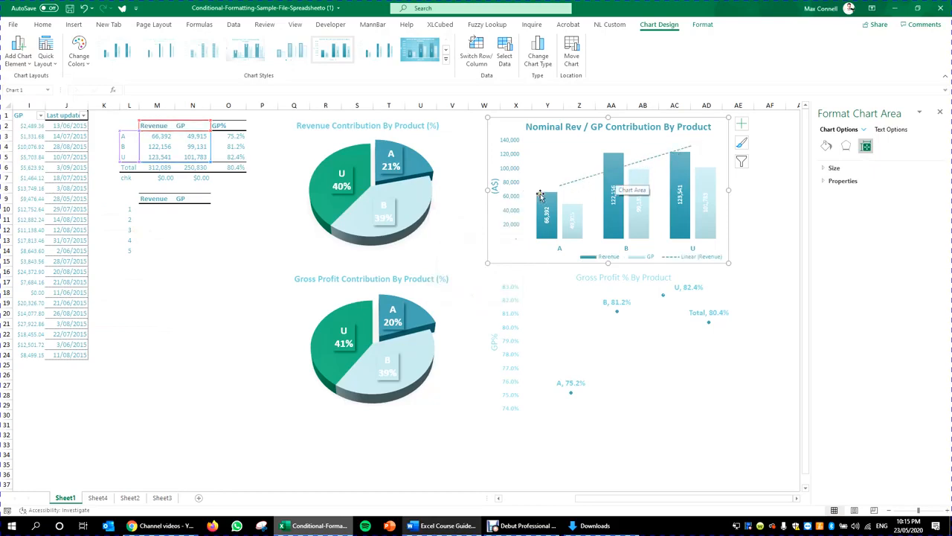
pyautogui.click(212, 423)
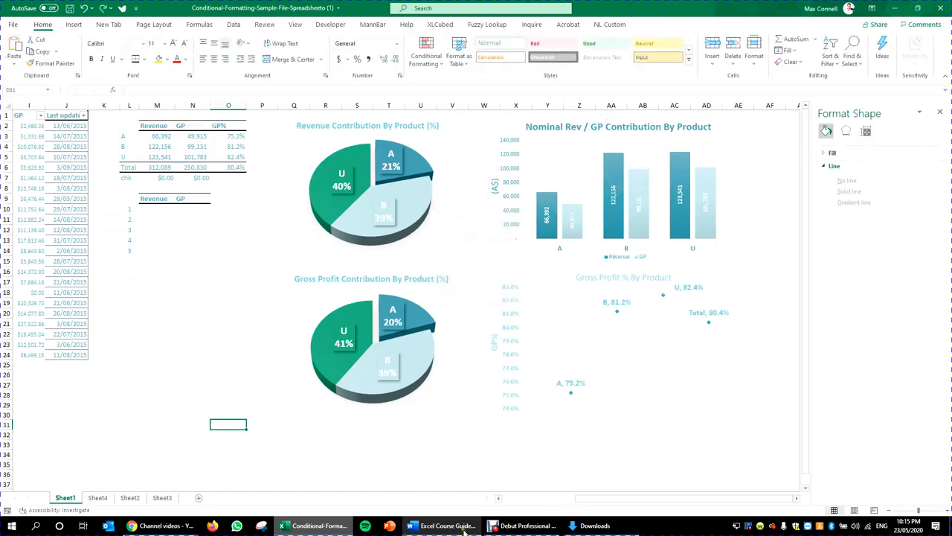
# Switch to the Word course guide and highlight the topics on trend lines, error bars and data tables
pyautogui.click(443, 525)
pyautogui.click(864, 295)
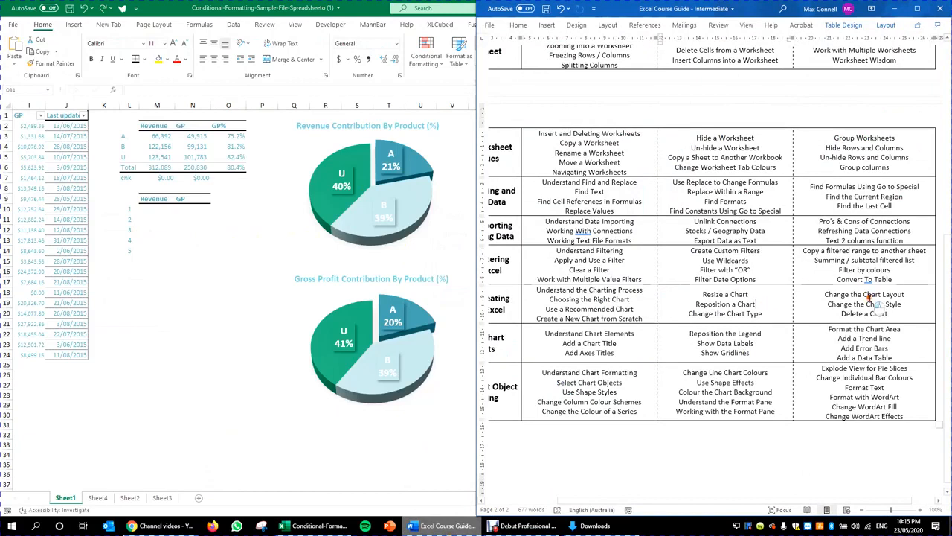
pyautogui.moveTo(834, 335); pyautogui.dragTo(899, 363)
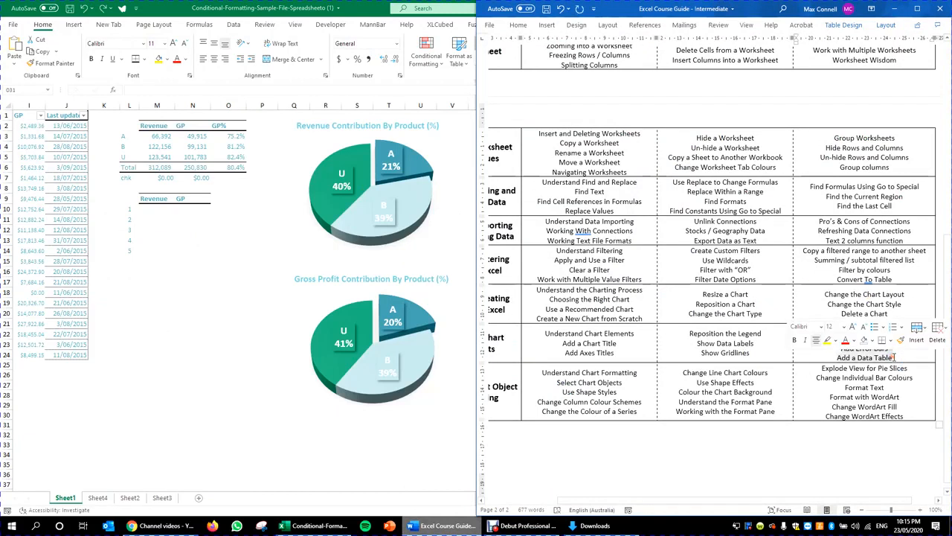
# Return to Excel and preview the Quick Layout options on the Nominal Rev / GP column chart
pyautogui.click(348, 362)
pyautogui.click(237, 355)
pyautogui.click(563, 252)
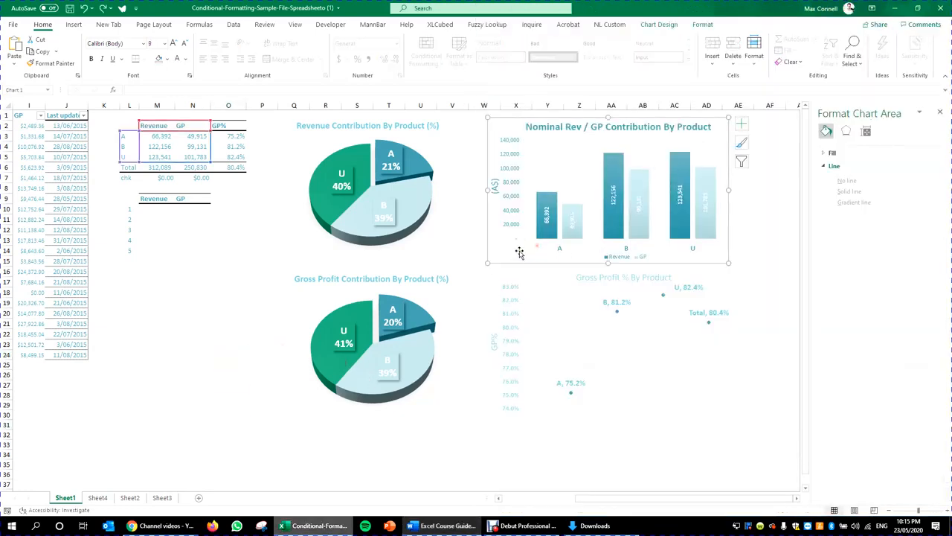
pyautogui.click(660, 25)
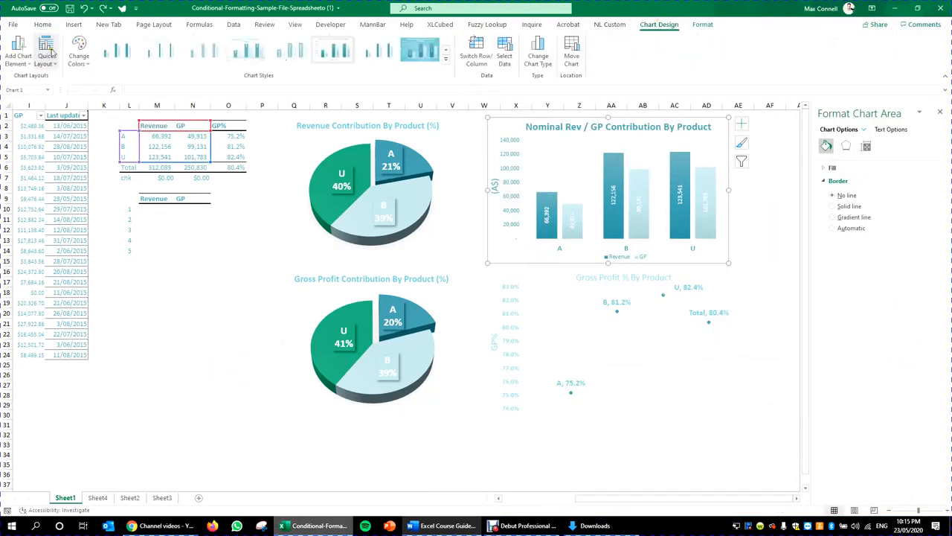
pyautogui.click(45, 52)
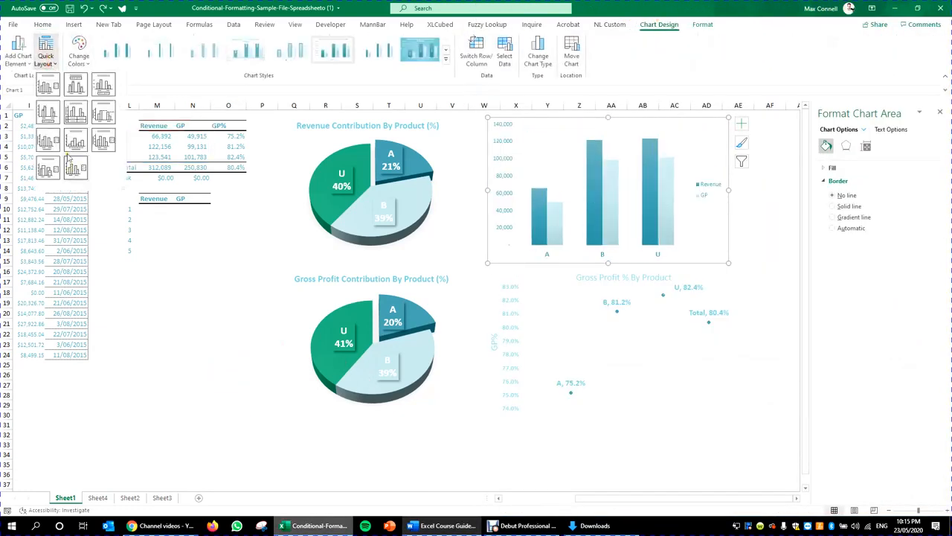
pyautogui.click(76, 111)
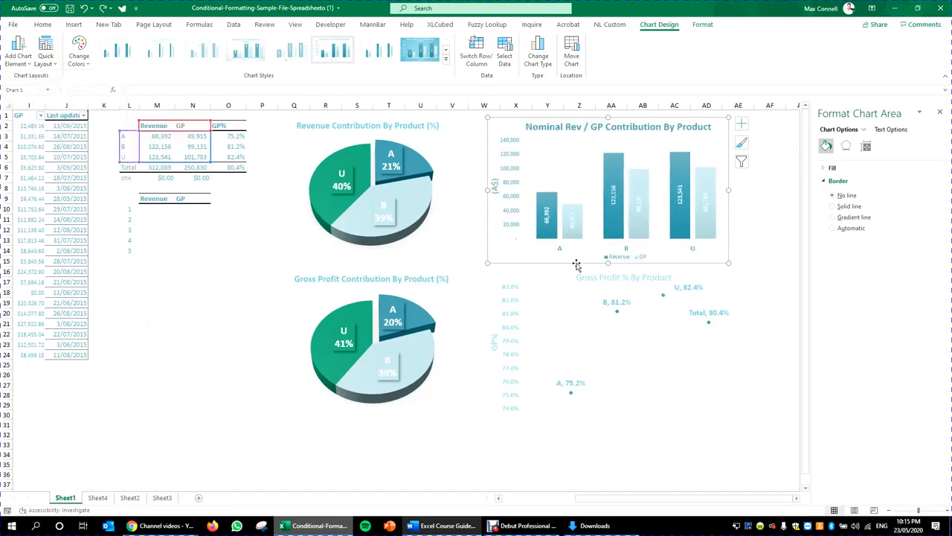
pyautogui.click(207, 404)
# Move the Gross Profit Contribution pie chart slightly up and left, closer beneath the Revenue Contribution pie chart
pyautogui.click(405, 374)
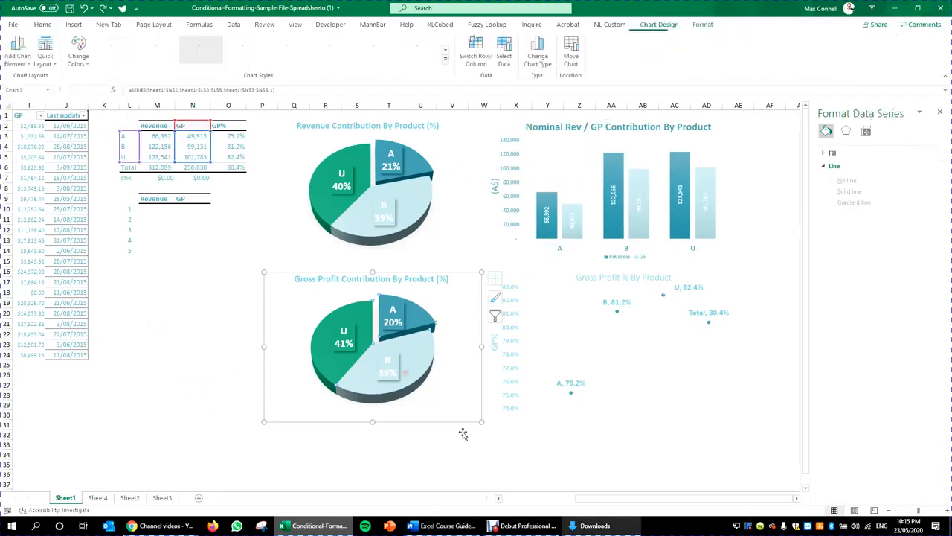
pyautogui.moveTo(481, 424); pyautogui.dragTo(474, 420)
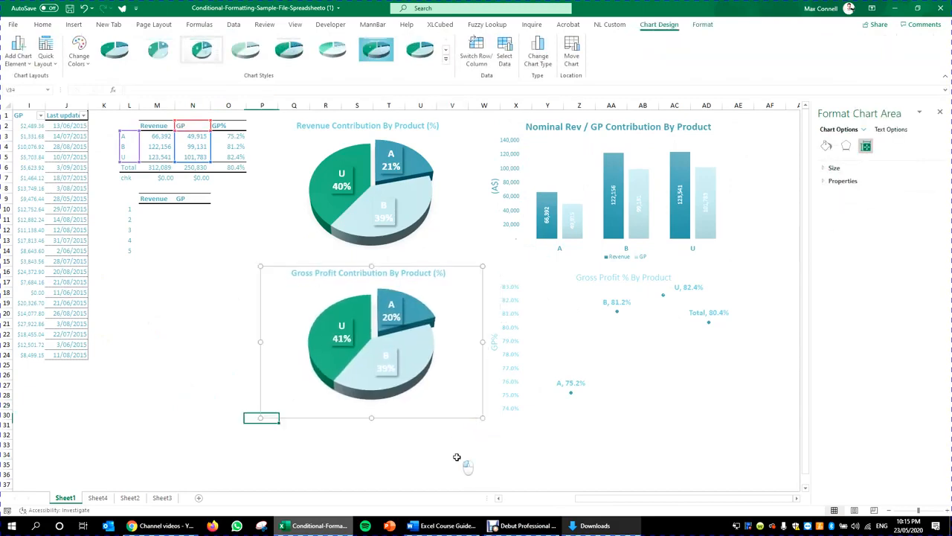
pyautogui.click(452, 454)
# Switch to the Word course guide and read the Unit 14 and Unit 15 chart formatting topics
pyautogui.click(446, 526)
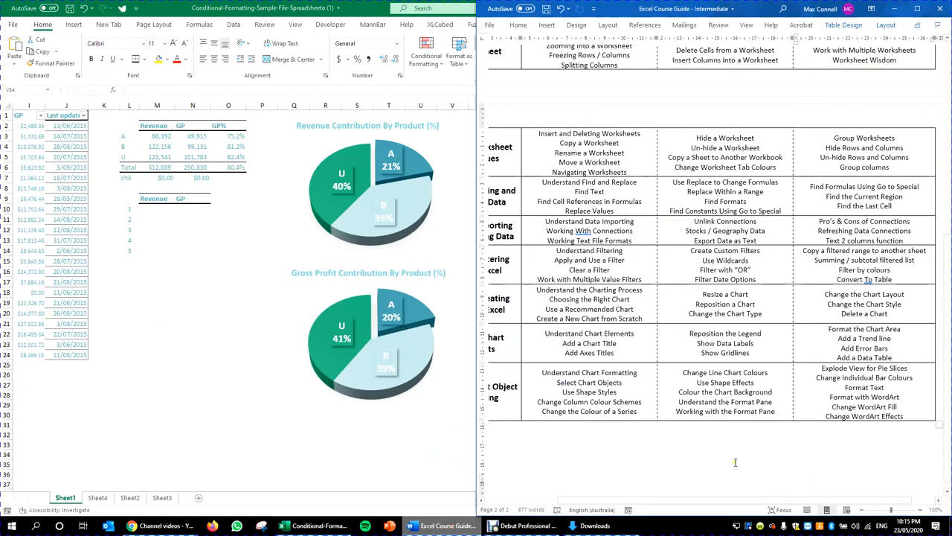
pyautogui.hscroll(-5, 669, 432)
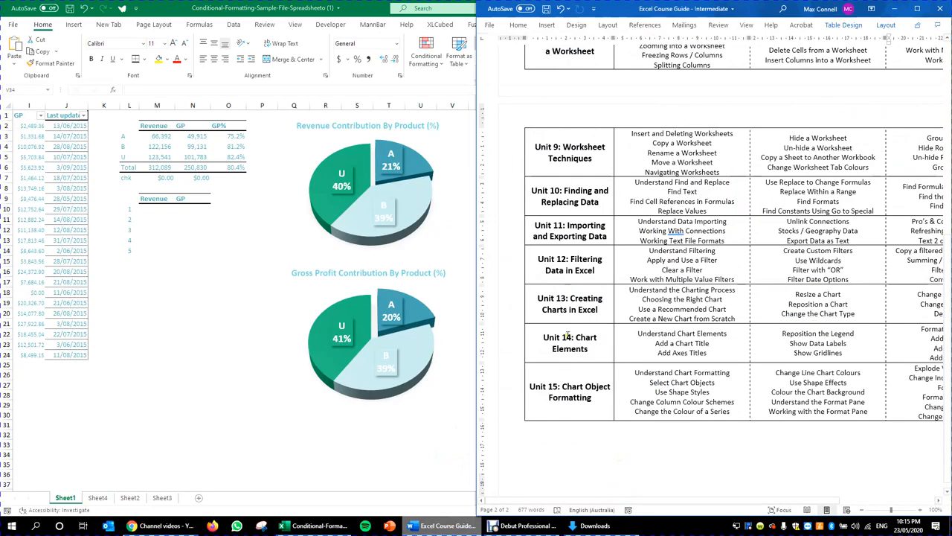
pyautogui.click(708, 344)
pyautogui.moveTo(670, 499); pyautogui.dragTo(773, 495)
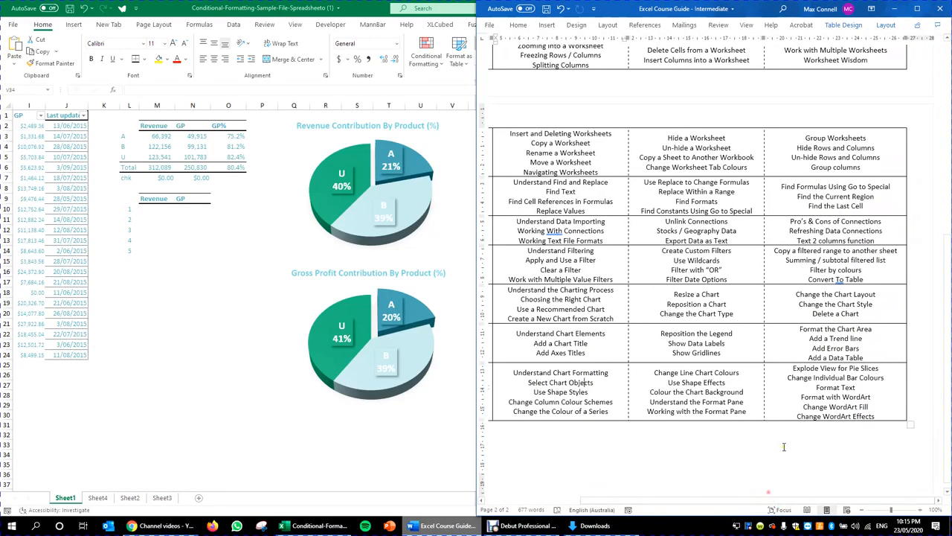